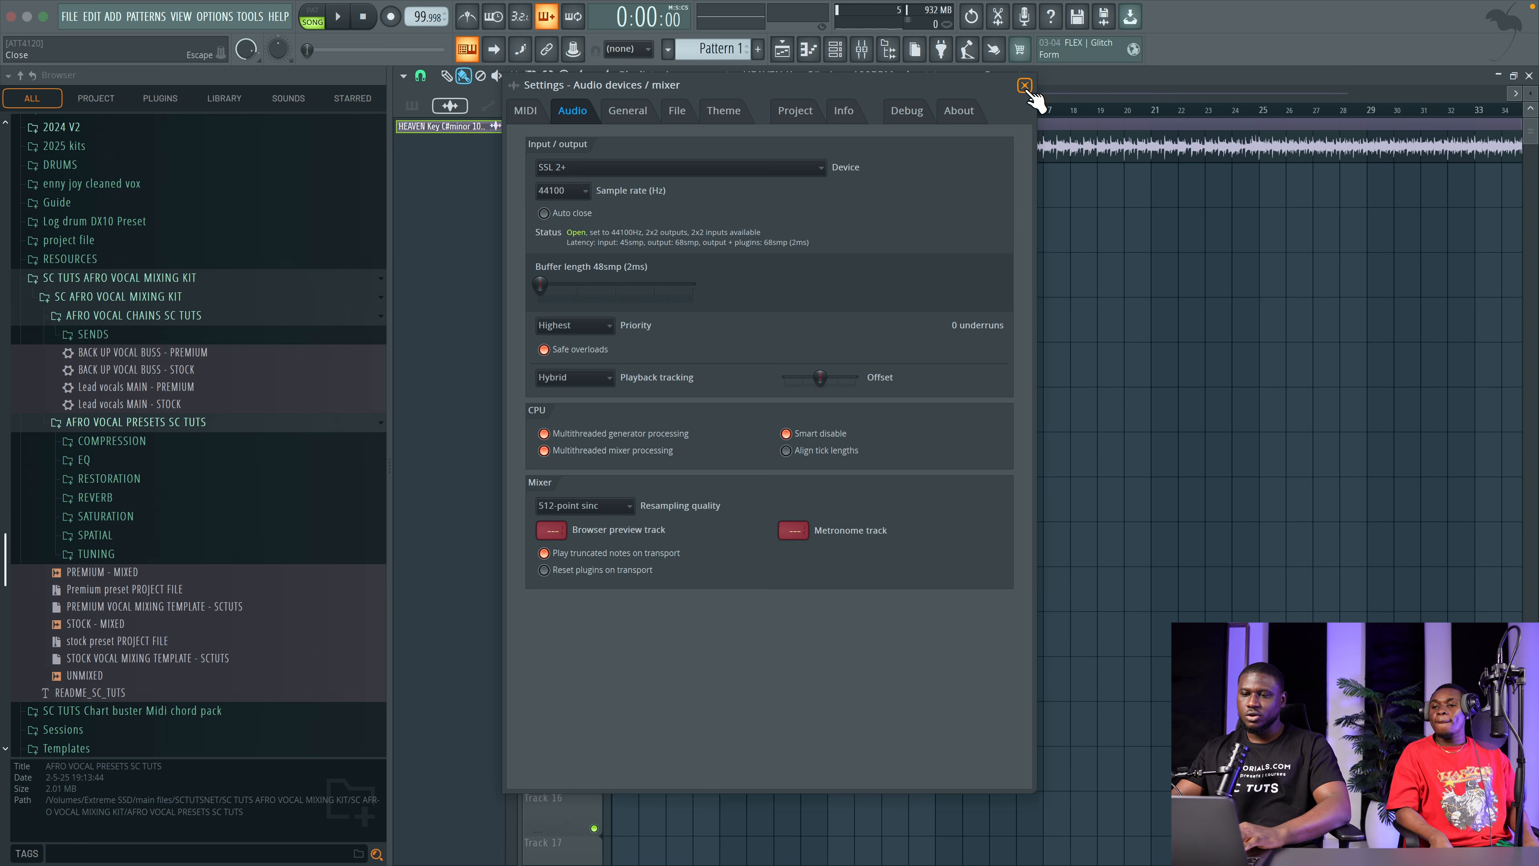
# Step: Close the audio settings and set playlist Track 3 as an audio track linked to mixer Insert 3
pyautogui.click(1024, 85)
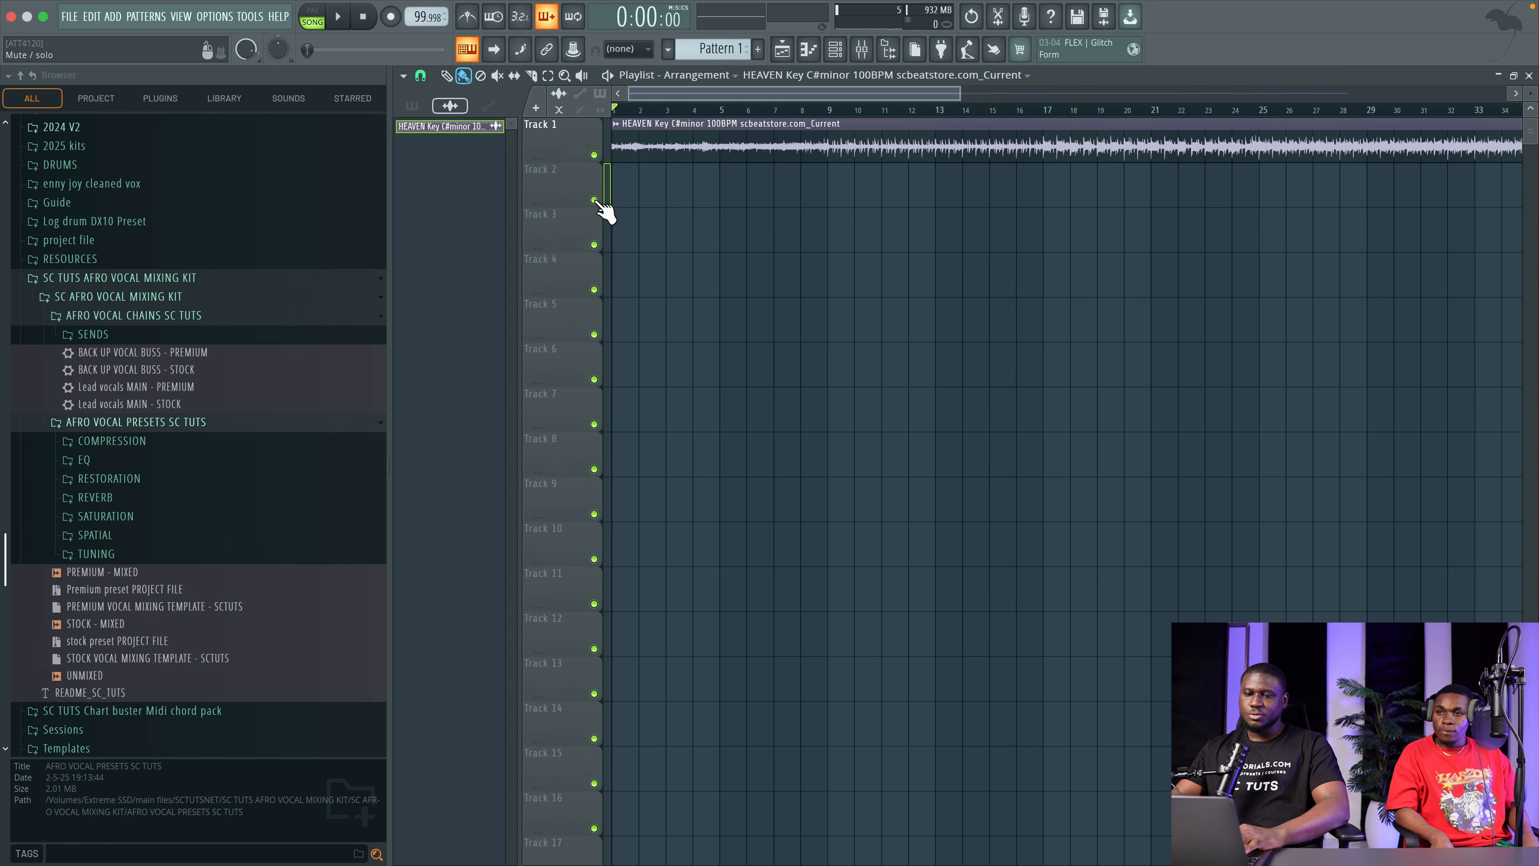
pyautogui.rightClick(564, 231)
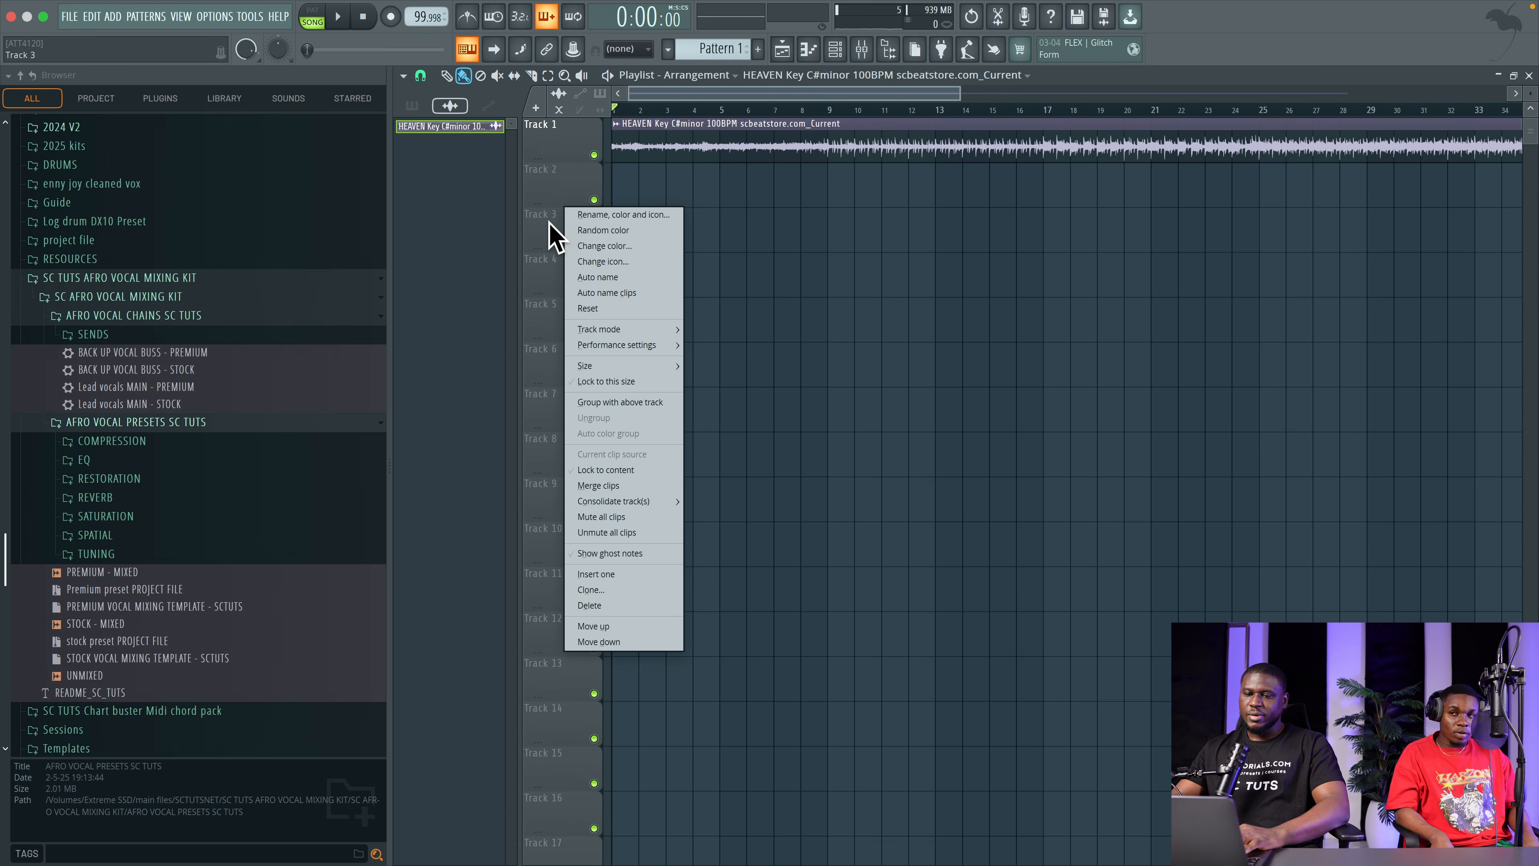
pyautogui.rightClick(549, 233)
pyautogui.moveTo(603, 330)
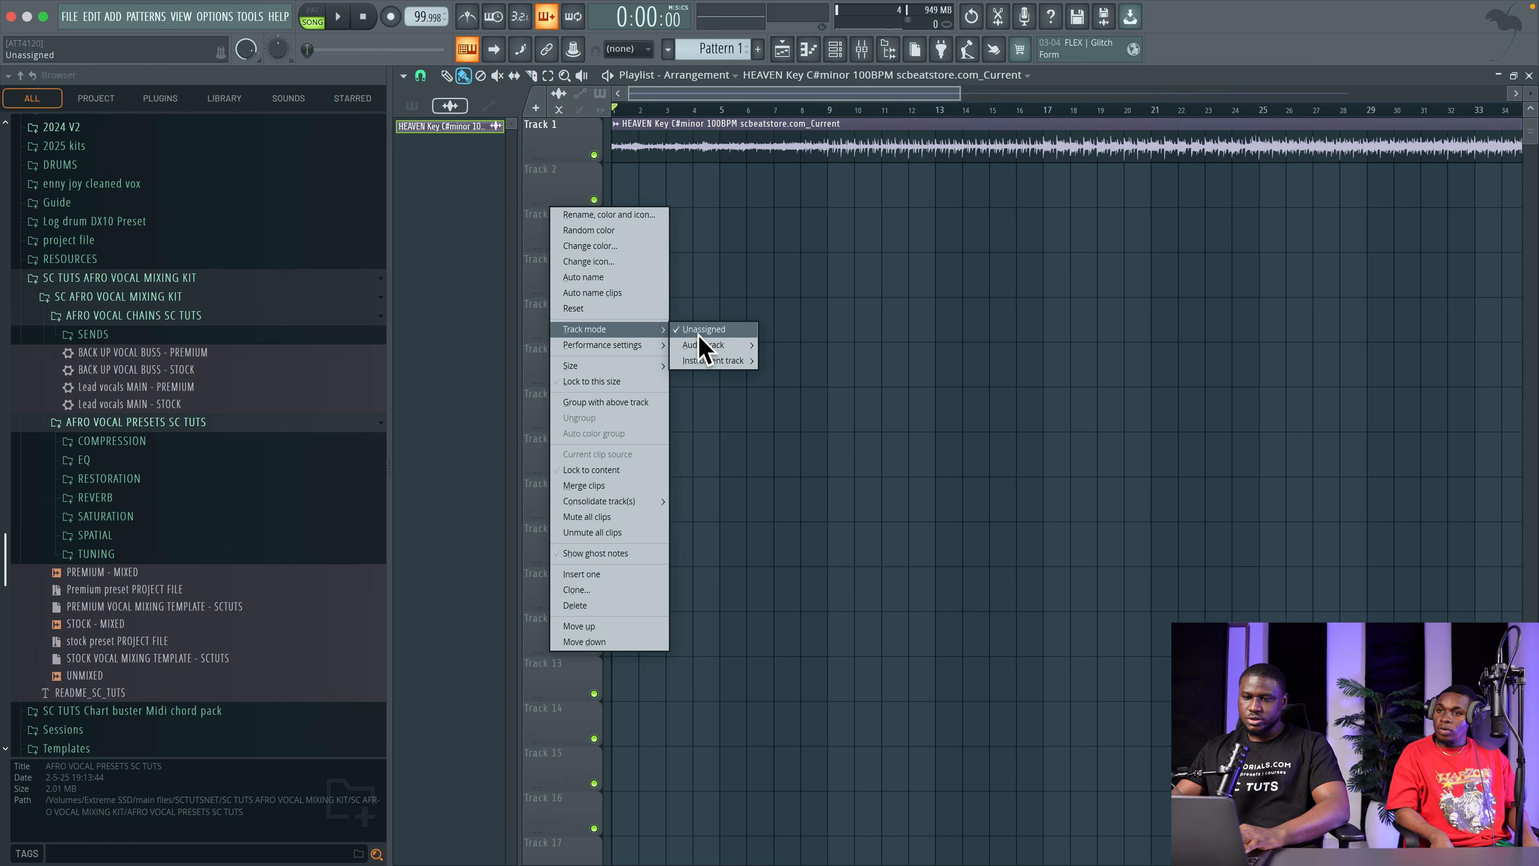
pyautogui.moveTo(706, 346)
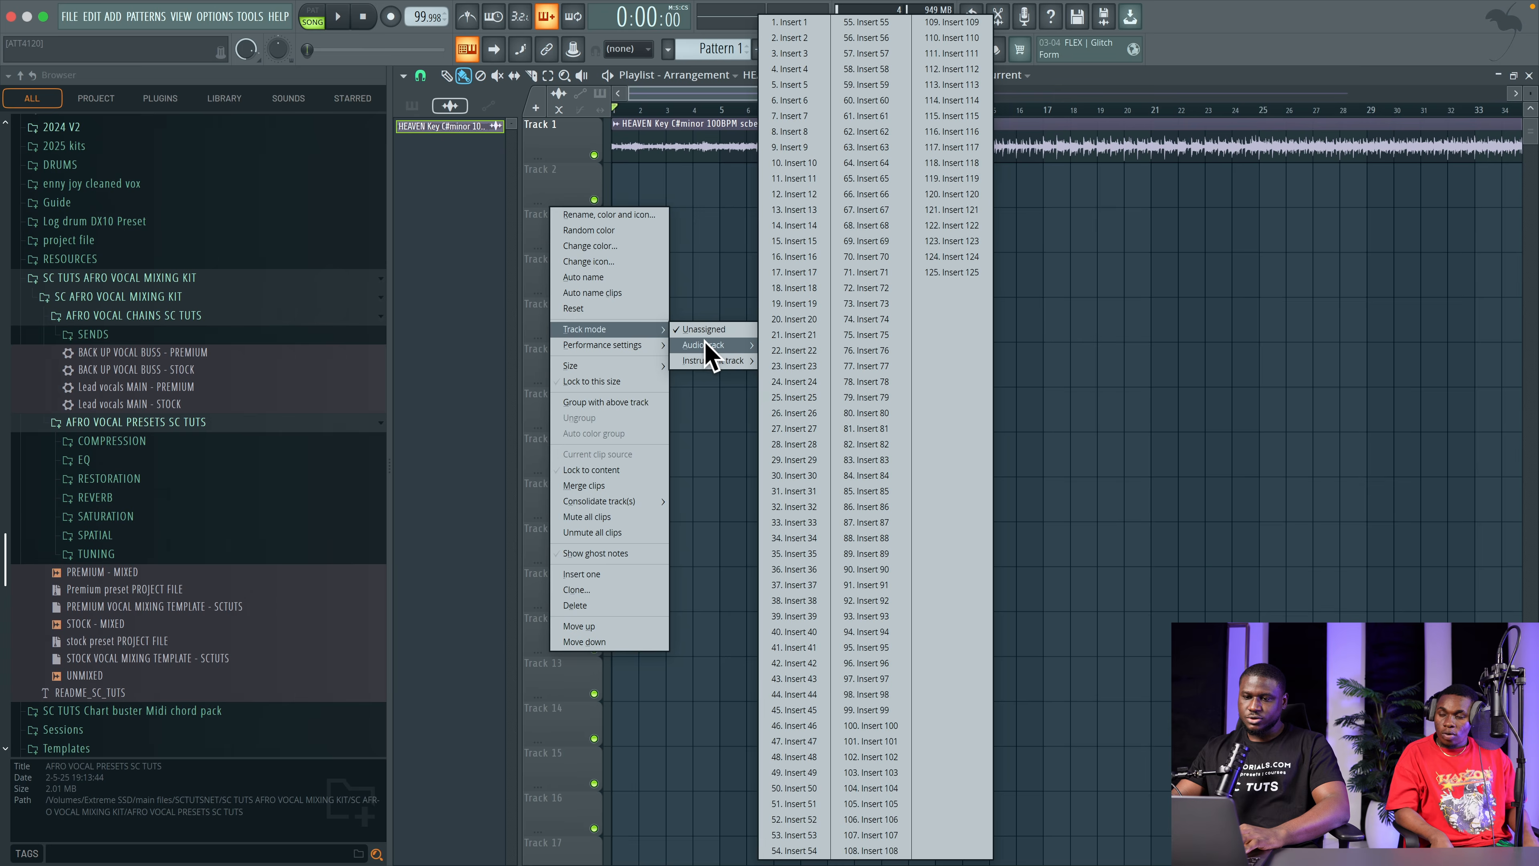
pyautogui.click(800, 54)
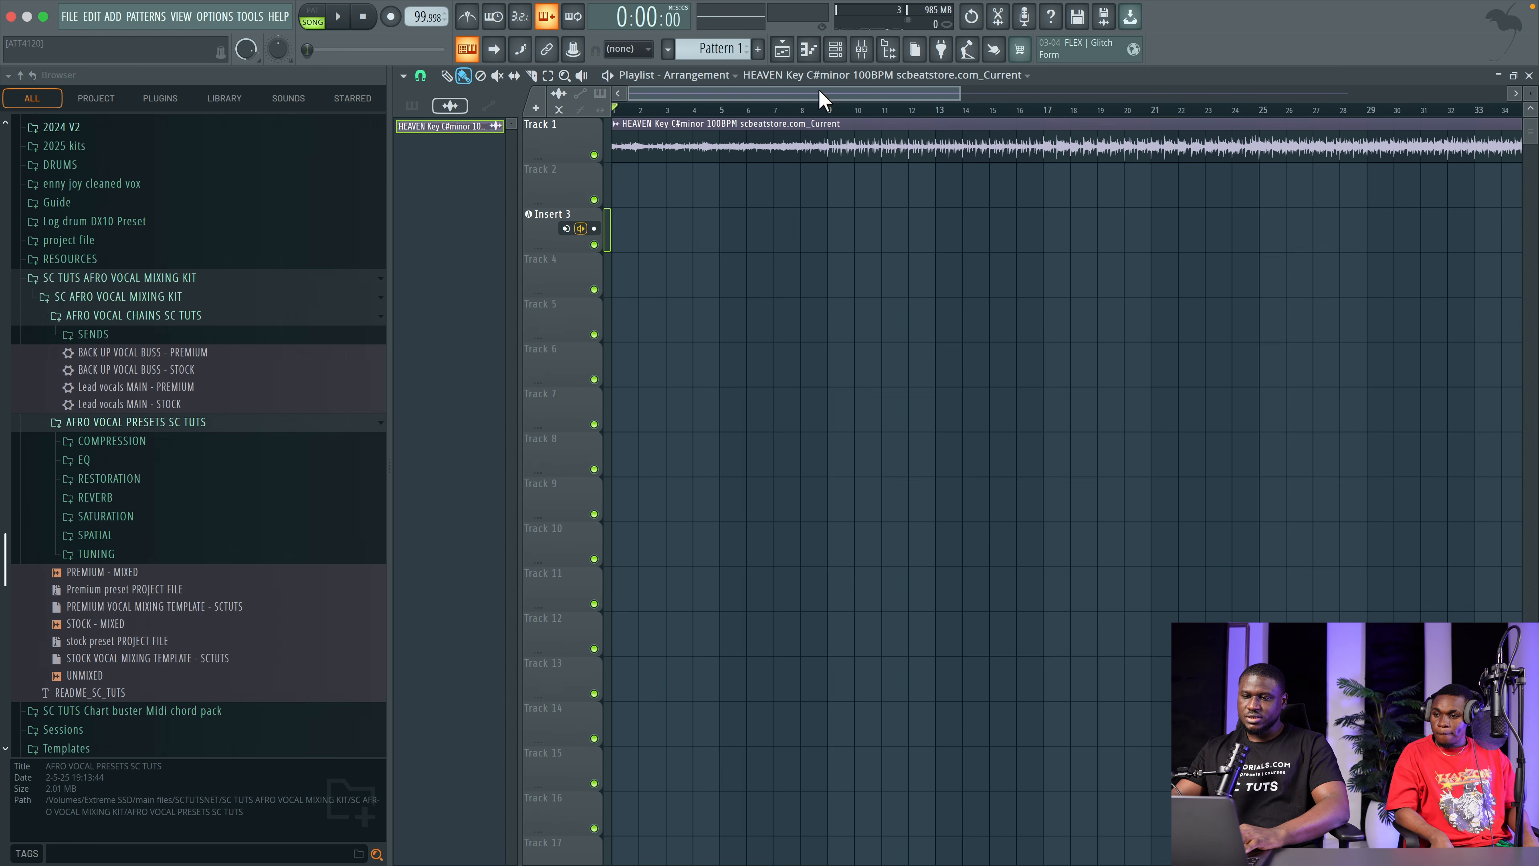
# Step: Open the HEAVEN beat clip's channel settings and route the clip to mixer Insert 1
pyautogui.doubleClick(895, 127)
pyautogui.click(862, 48)
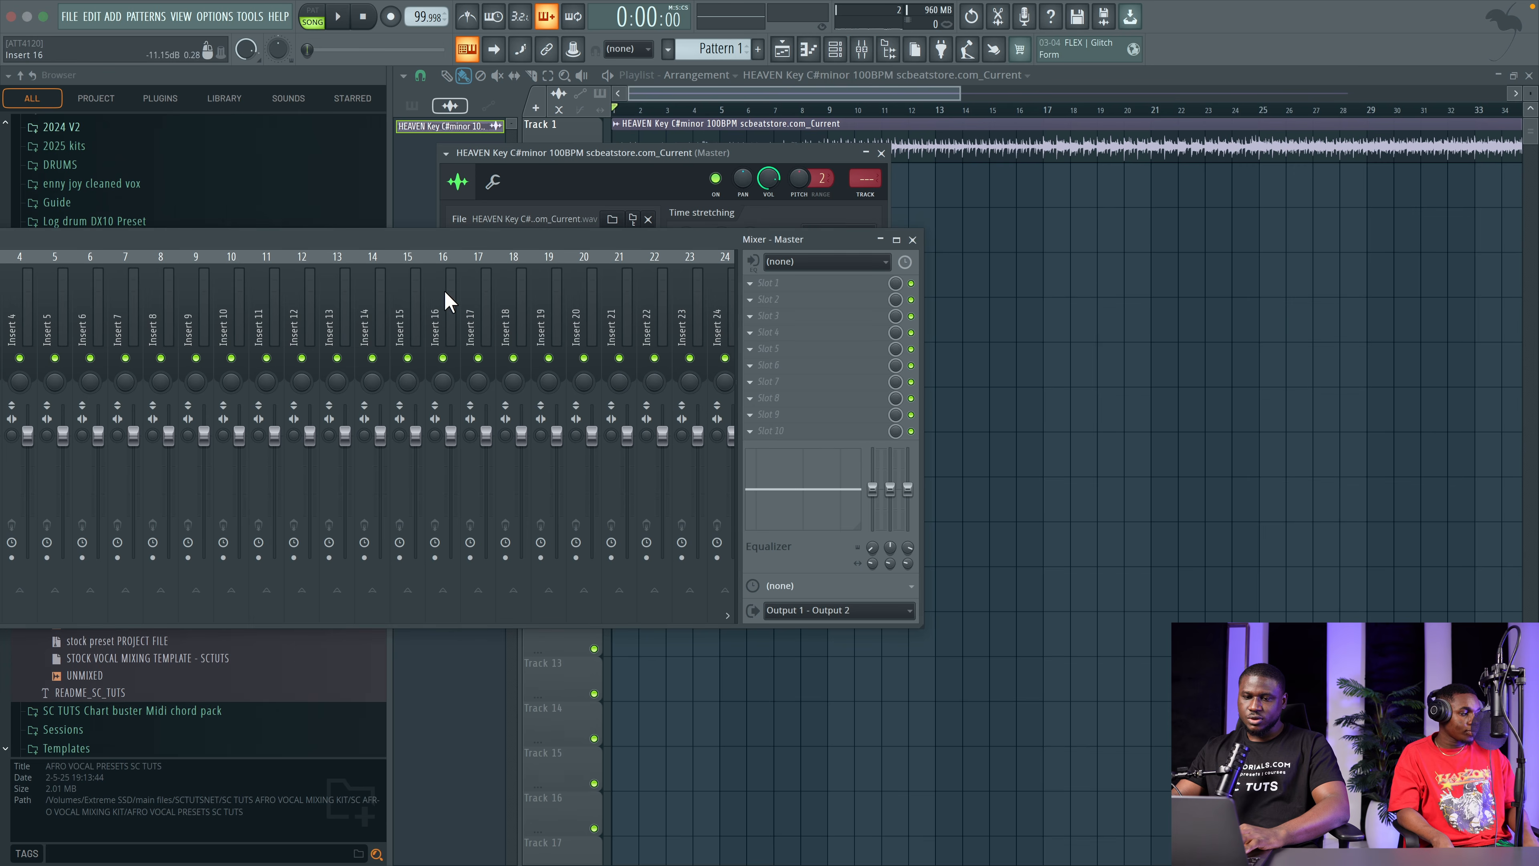
pyautogui.click(306, 345)
pyautogui.hotkey('ctrl', 'l')
# Step: Rename mixer Insert 3 to "lead vox rec"
pyautogui.click(382, 353)
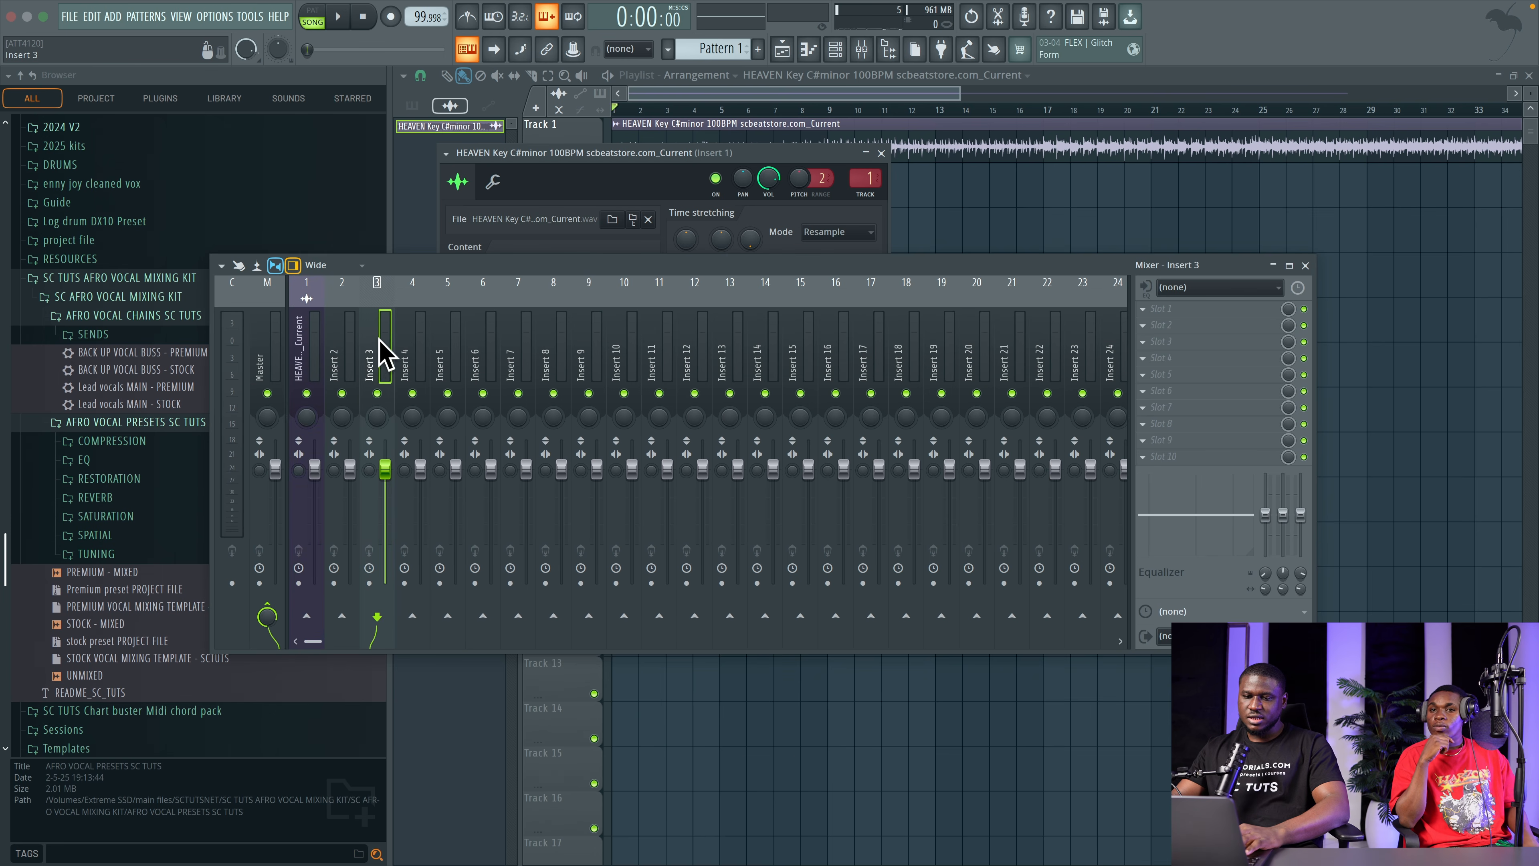
pyautogui.rightClick(371, 355)
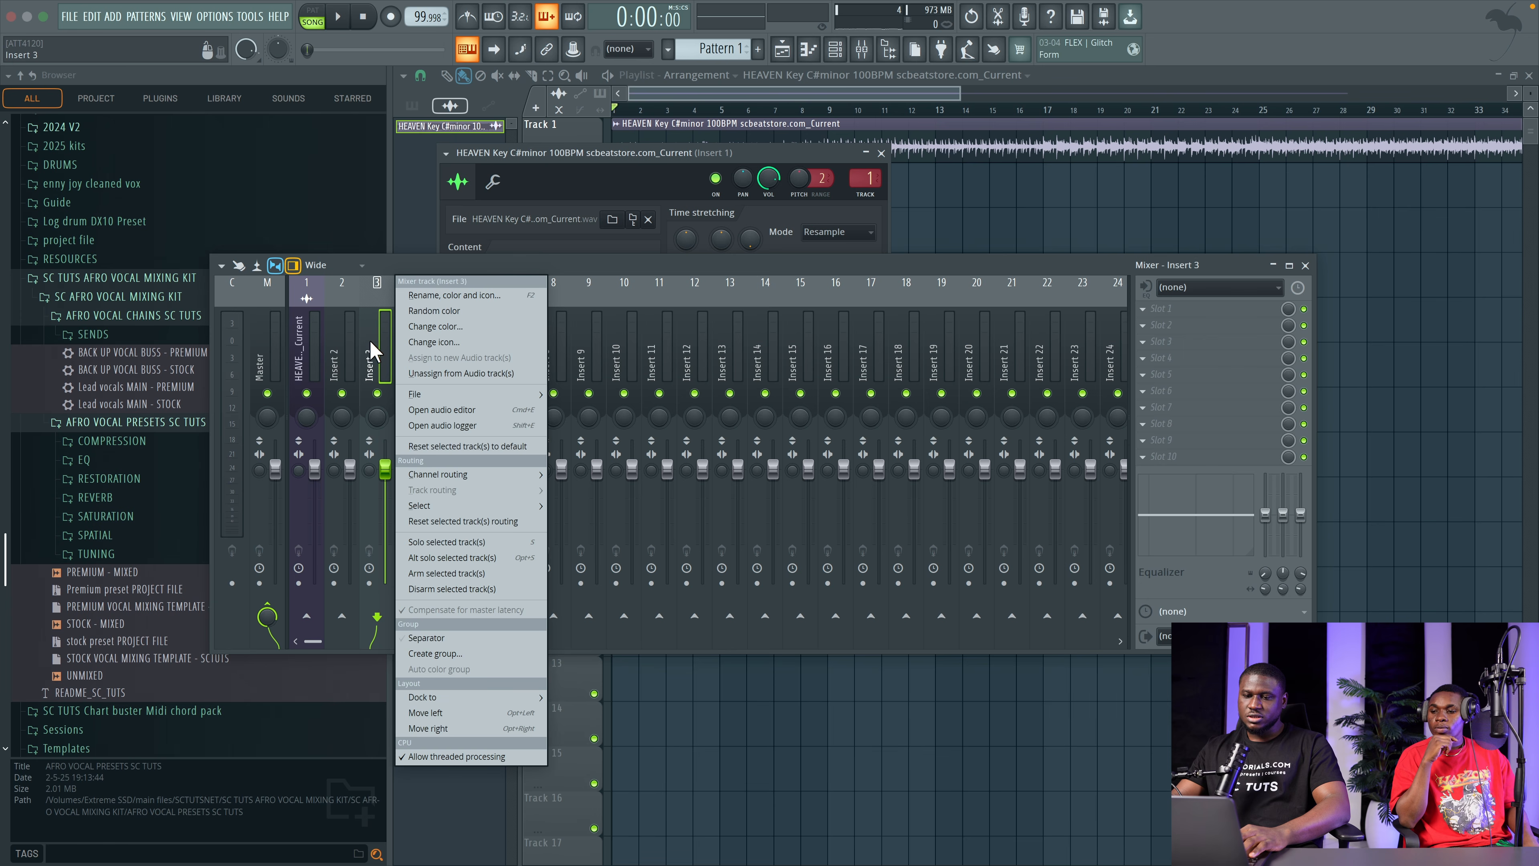
pyautogui.click(443, 296)
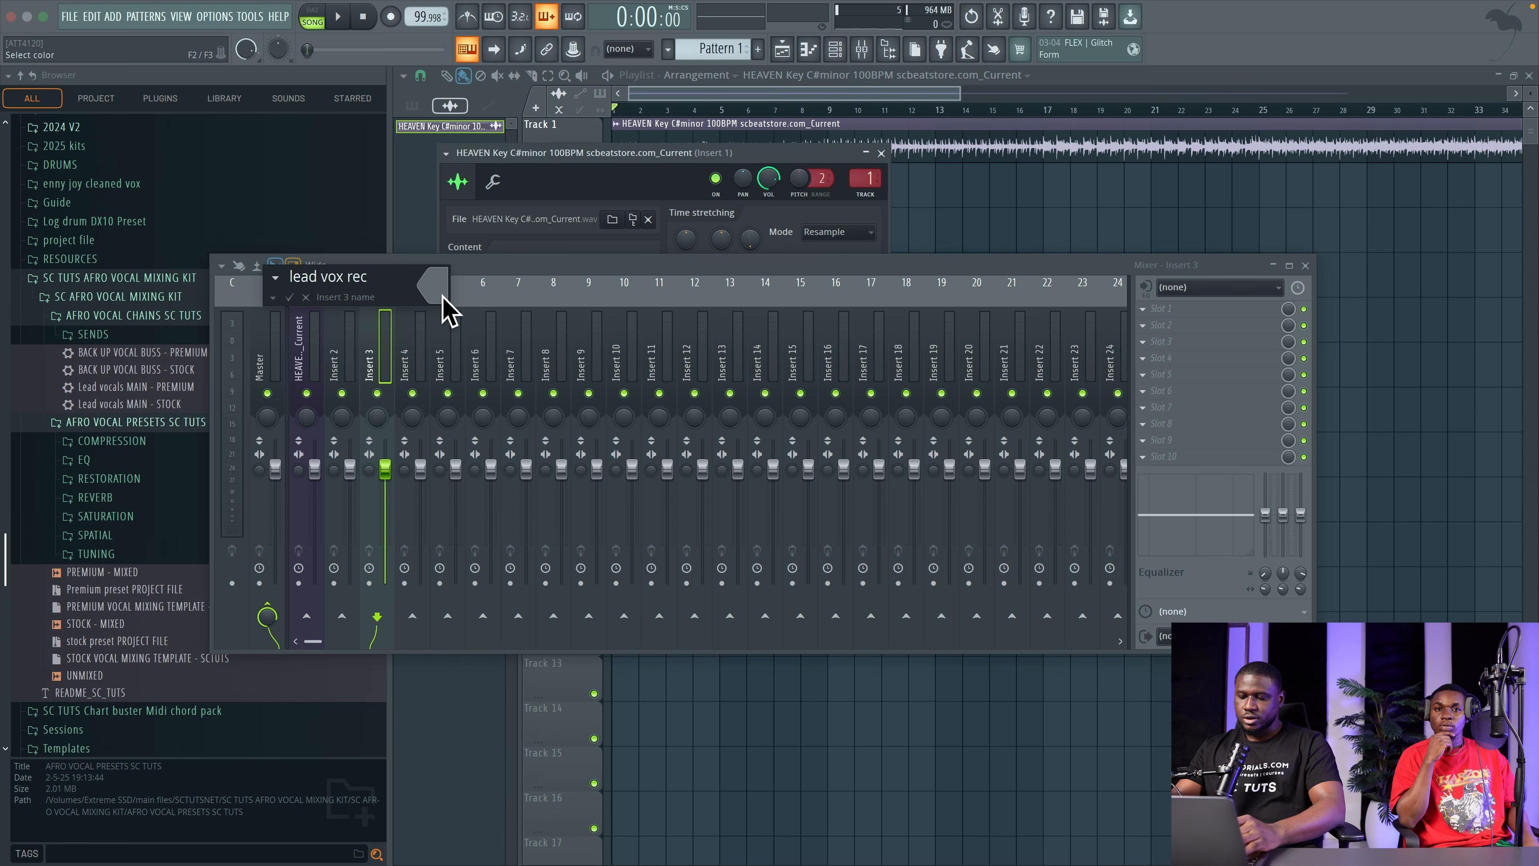
pyautogui.press('Return')
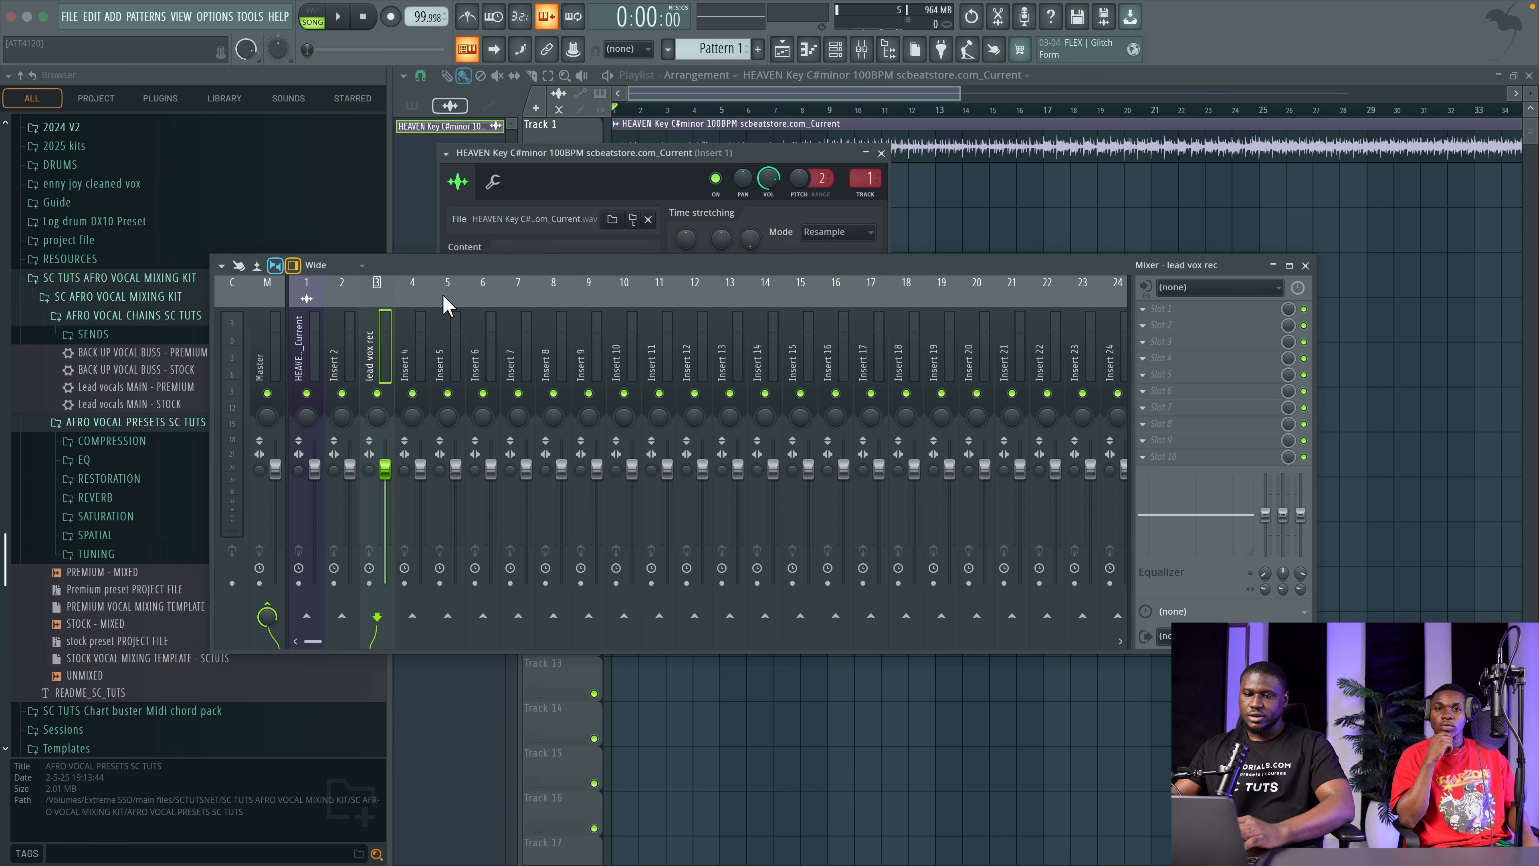
# Step: Set the lead vox rec track's external input to mono Input 1 and its external input monitoring to Off
pyautogui.click(1218, 288)
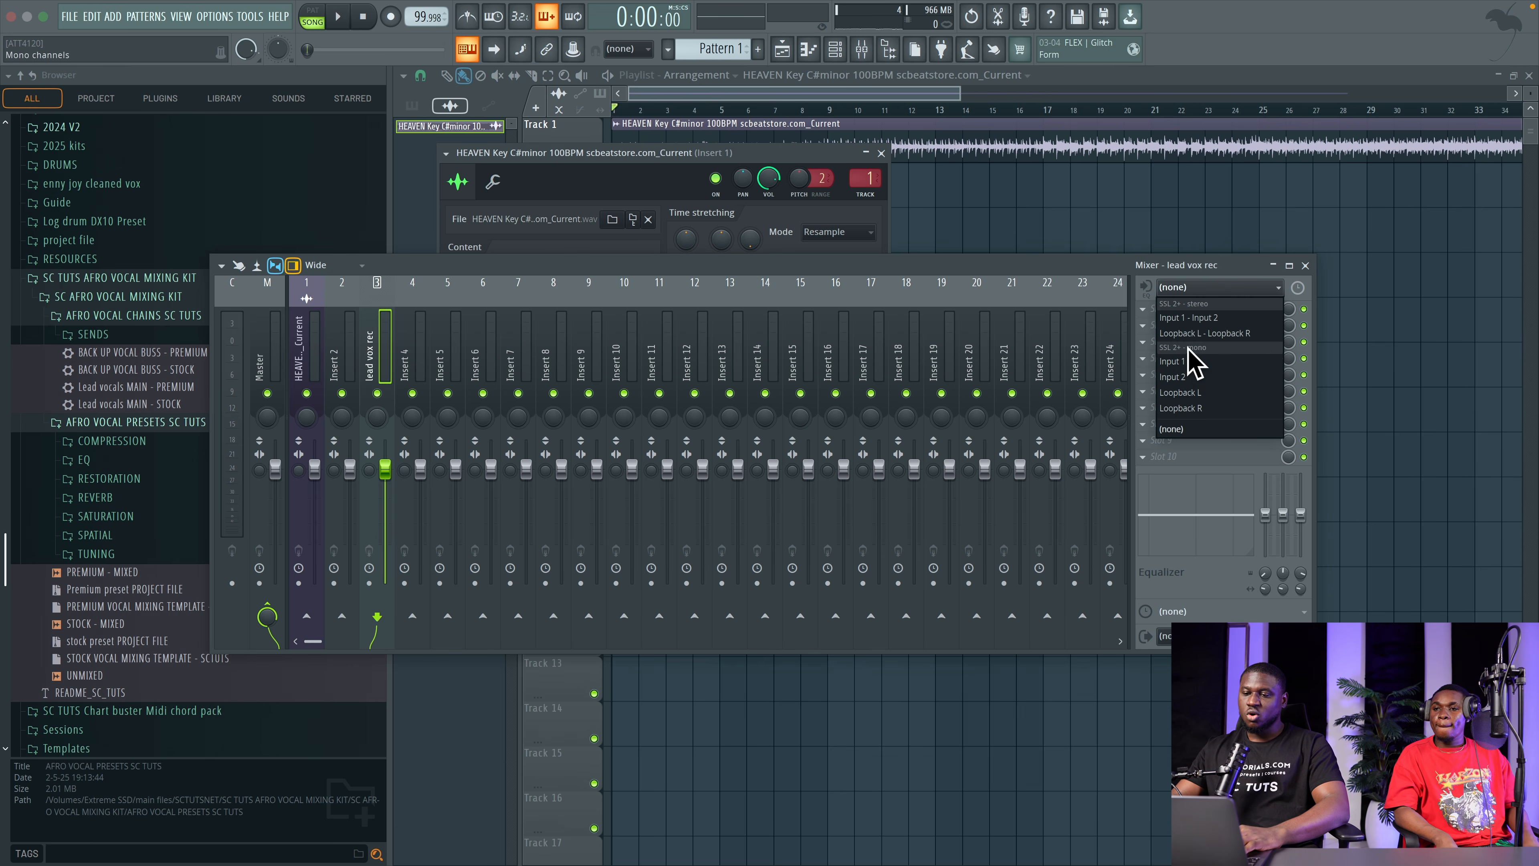
pyautogui.click(1175, 361)
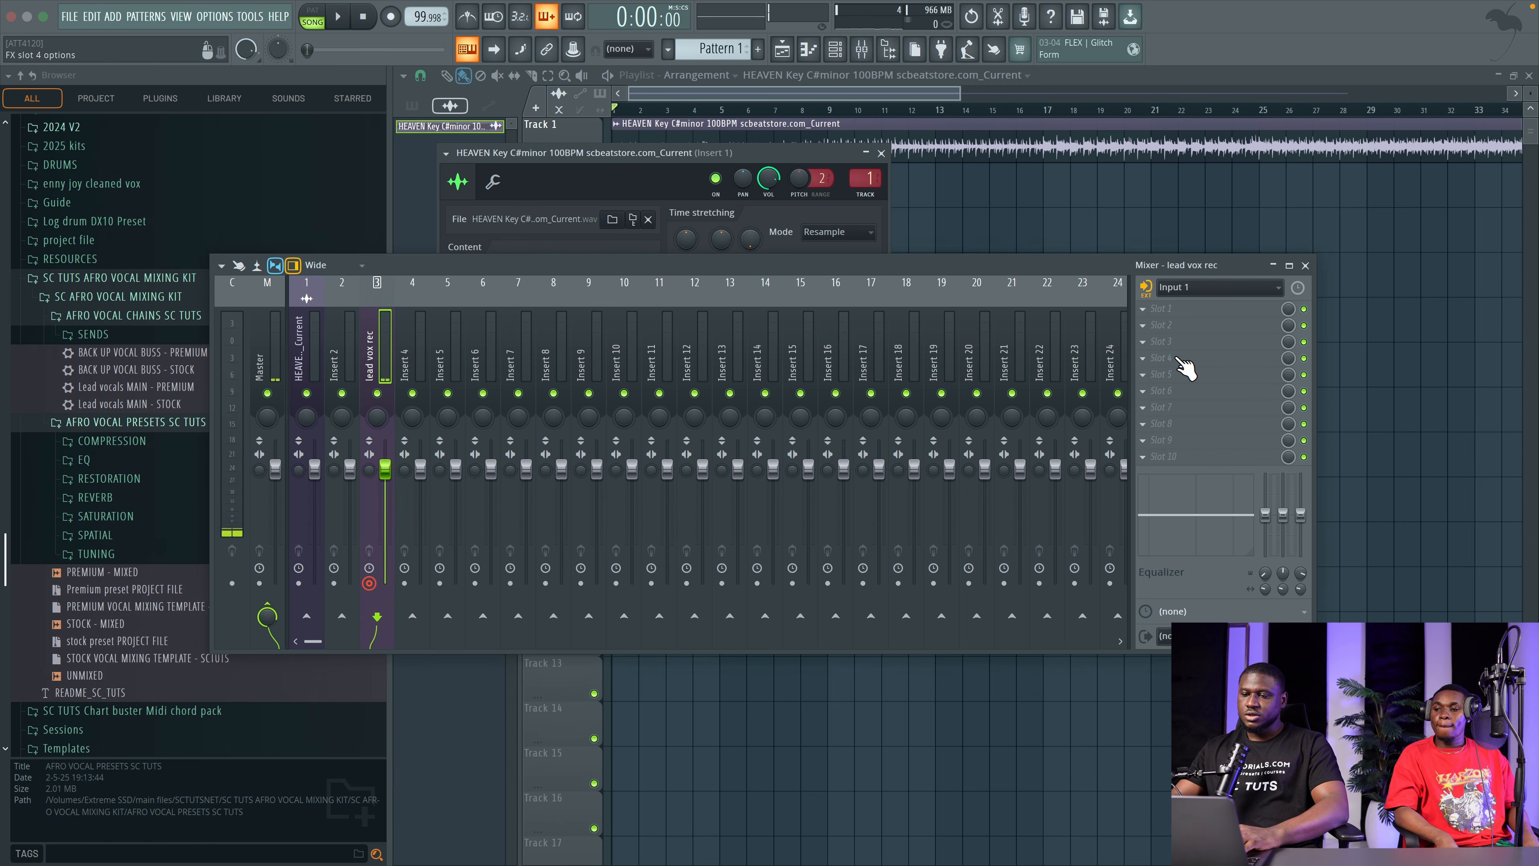
pyautogui.click(1147, 288)
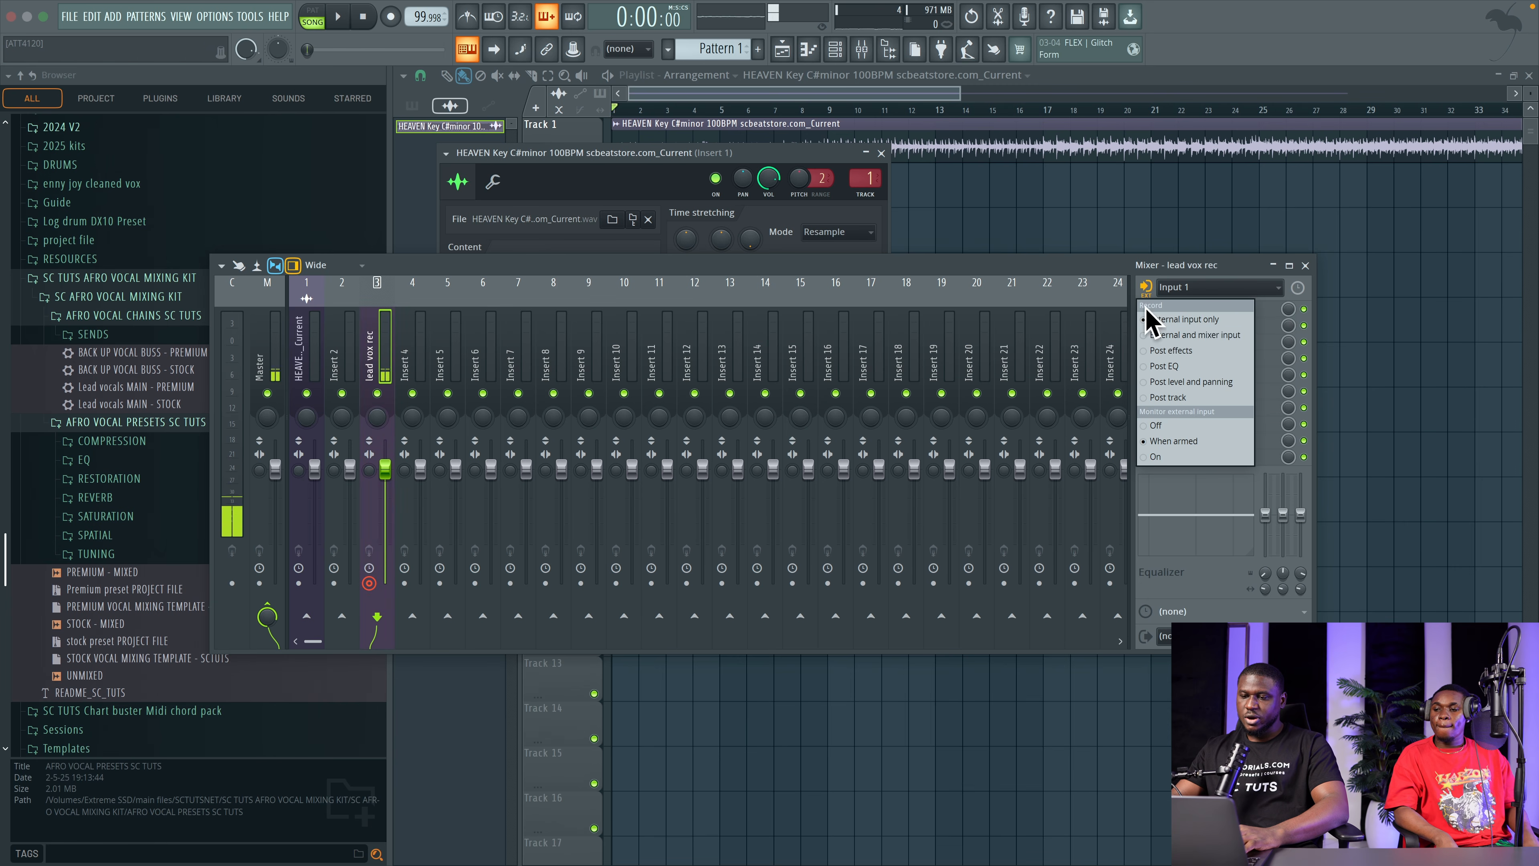
pyautogui.click(1163, 427)
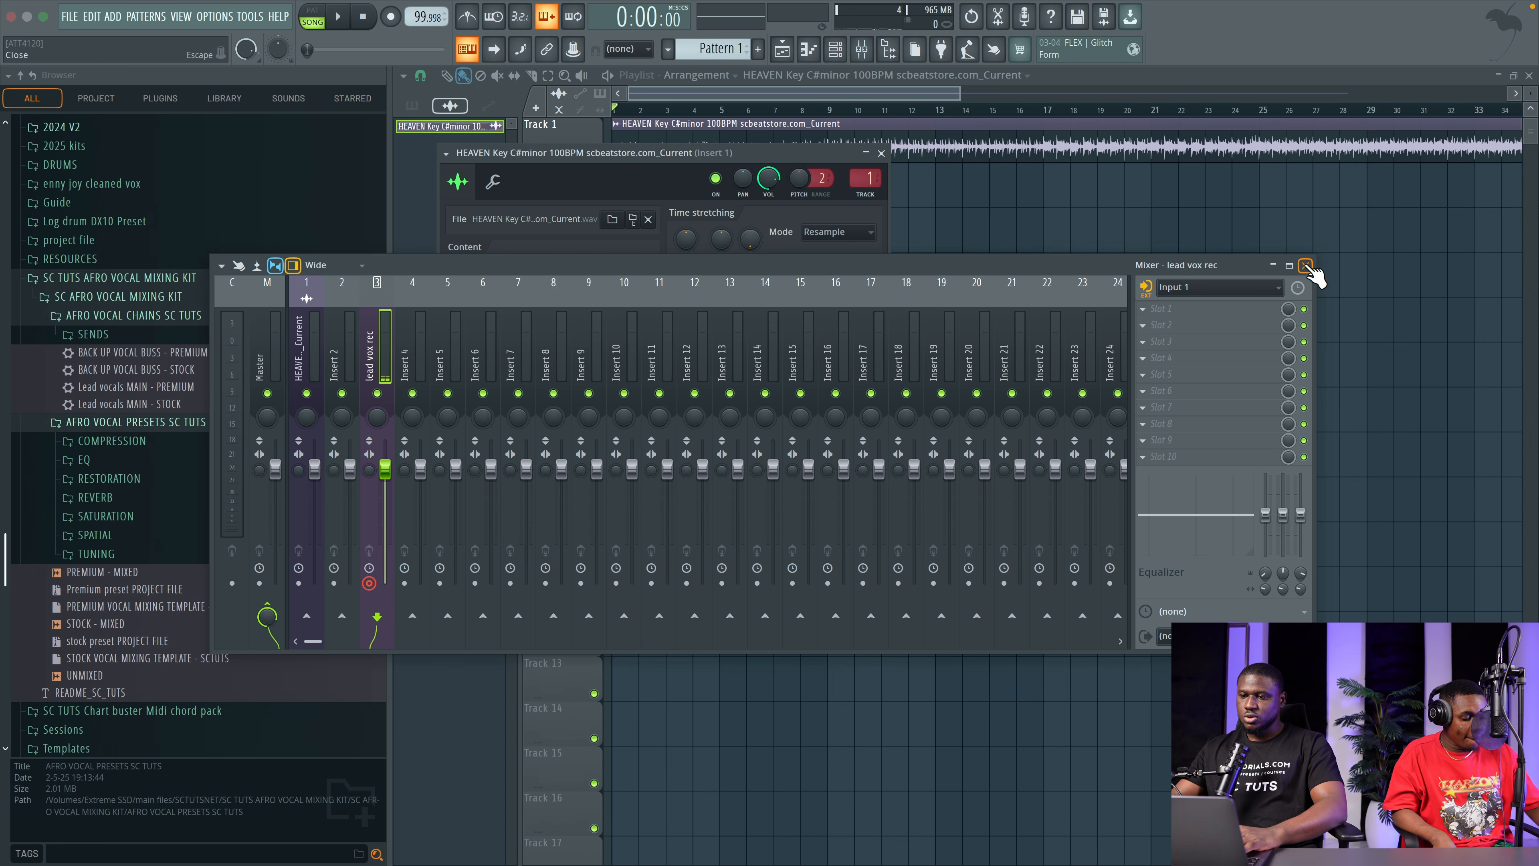
pyautogui.click(1147, 287)
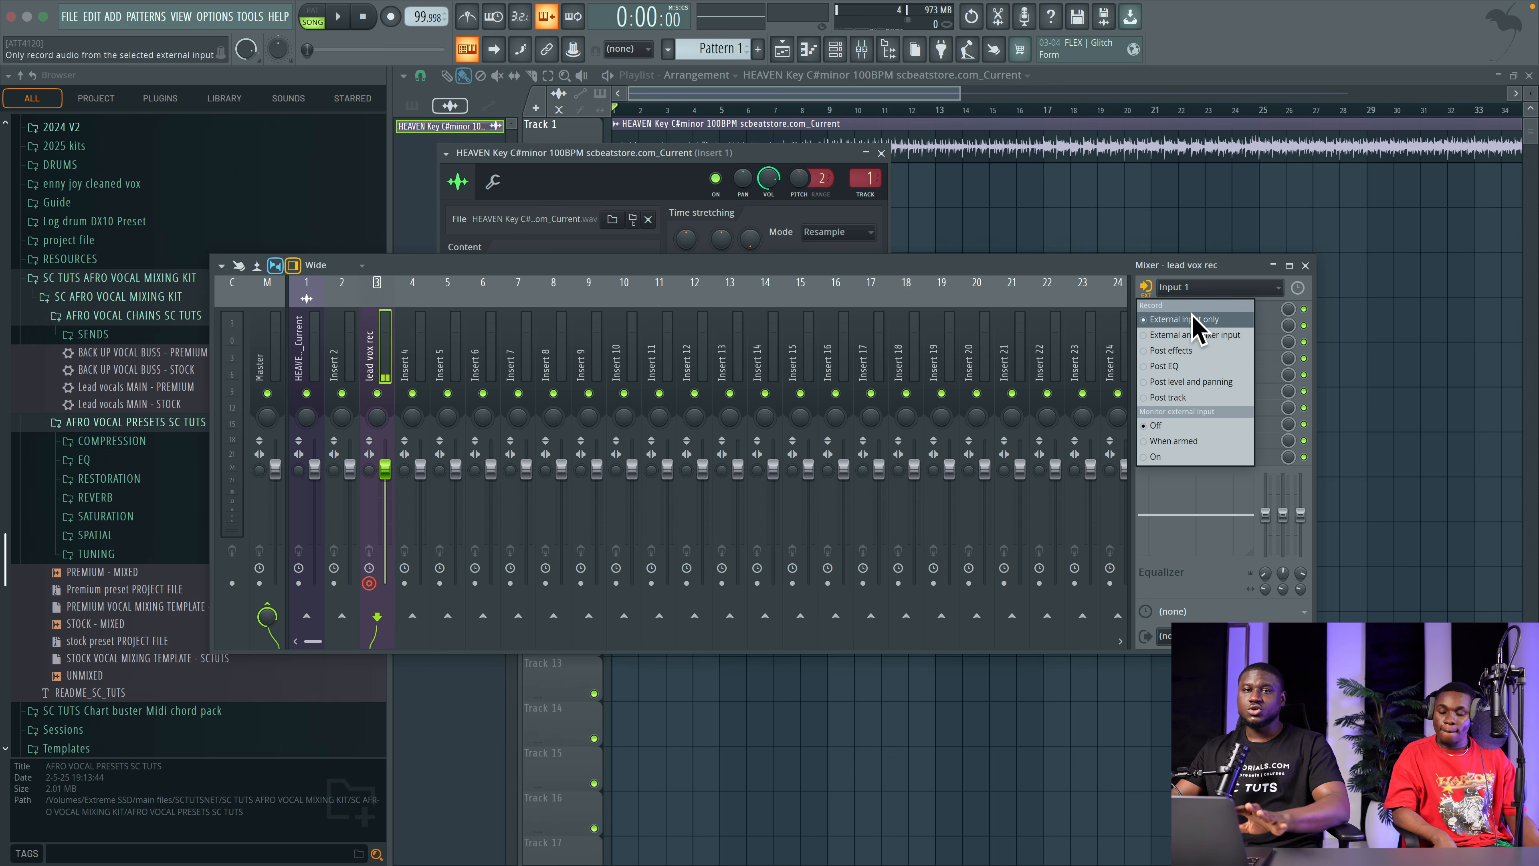
pyautogui.click(1304, 265)
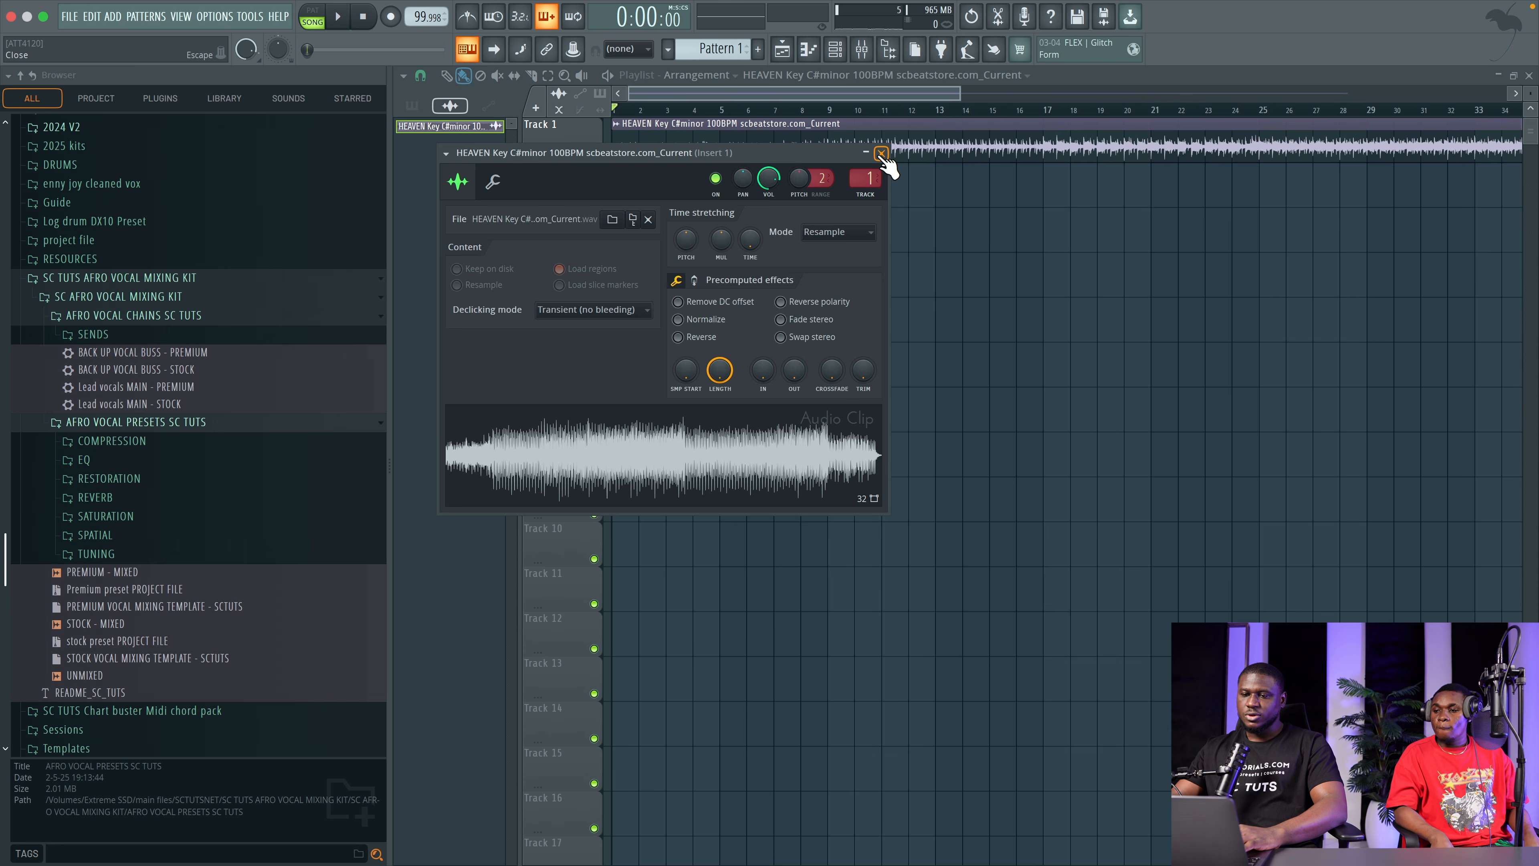
pyautogui.click(882, 153)
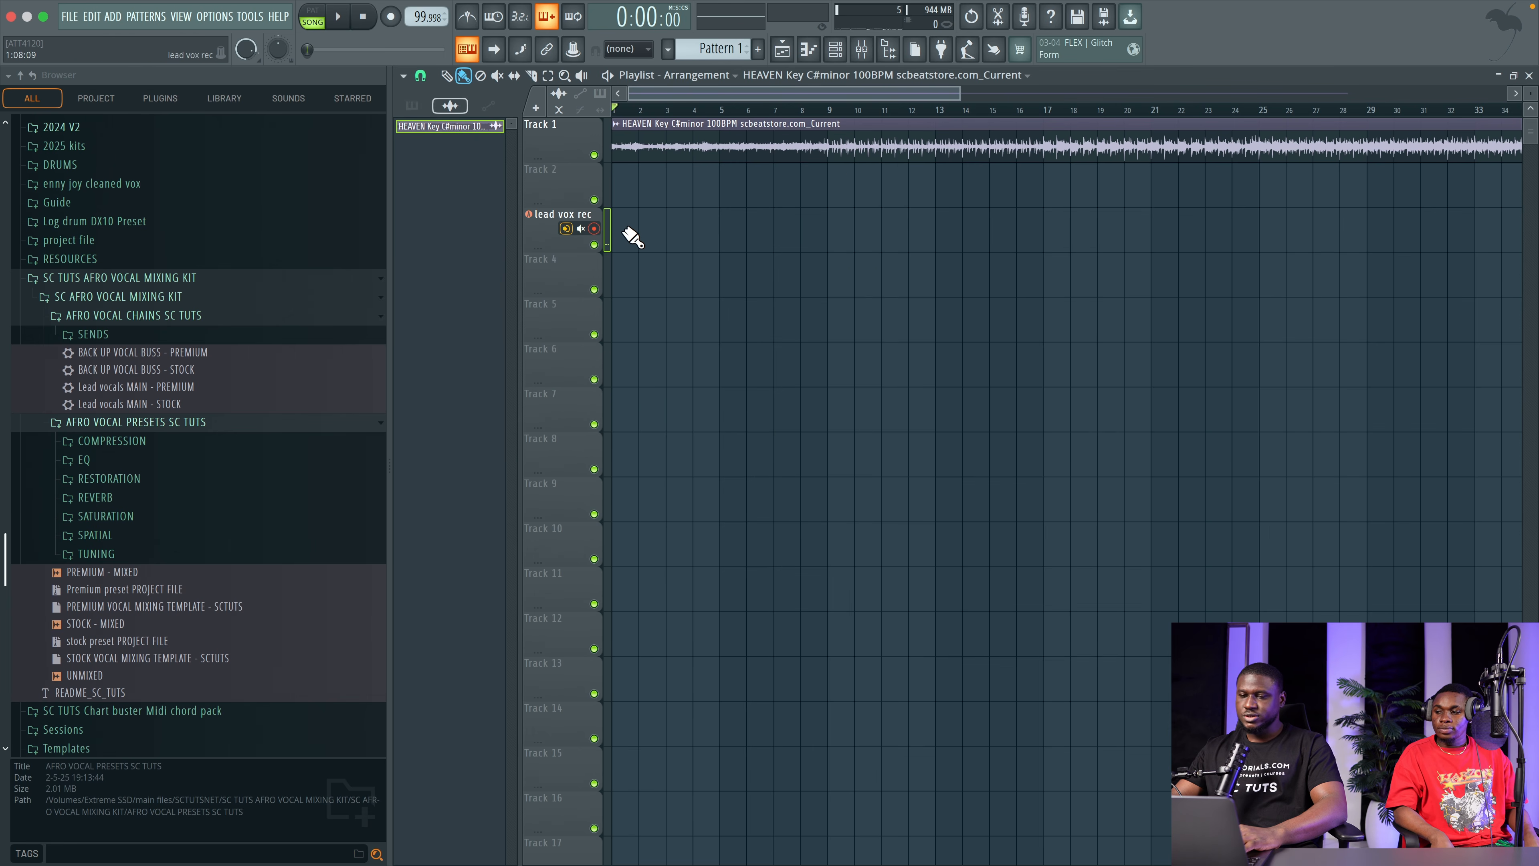
# Step: Record a lead vocal take over the beat from the song start onto the lead vox rec track
pyautogui.click(390, 17)
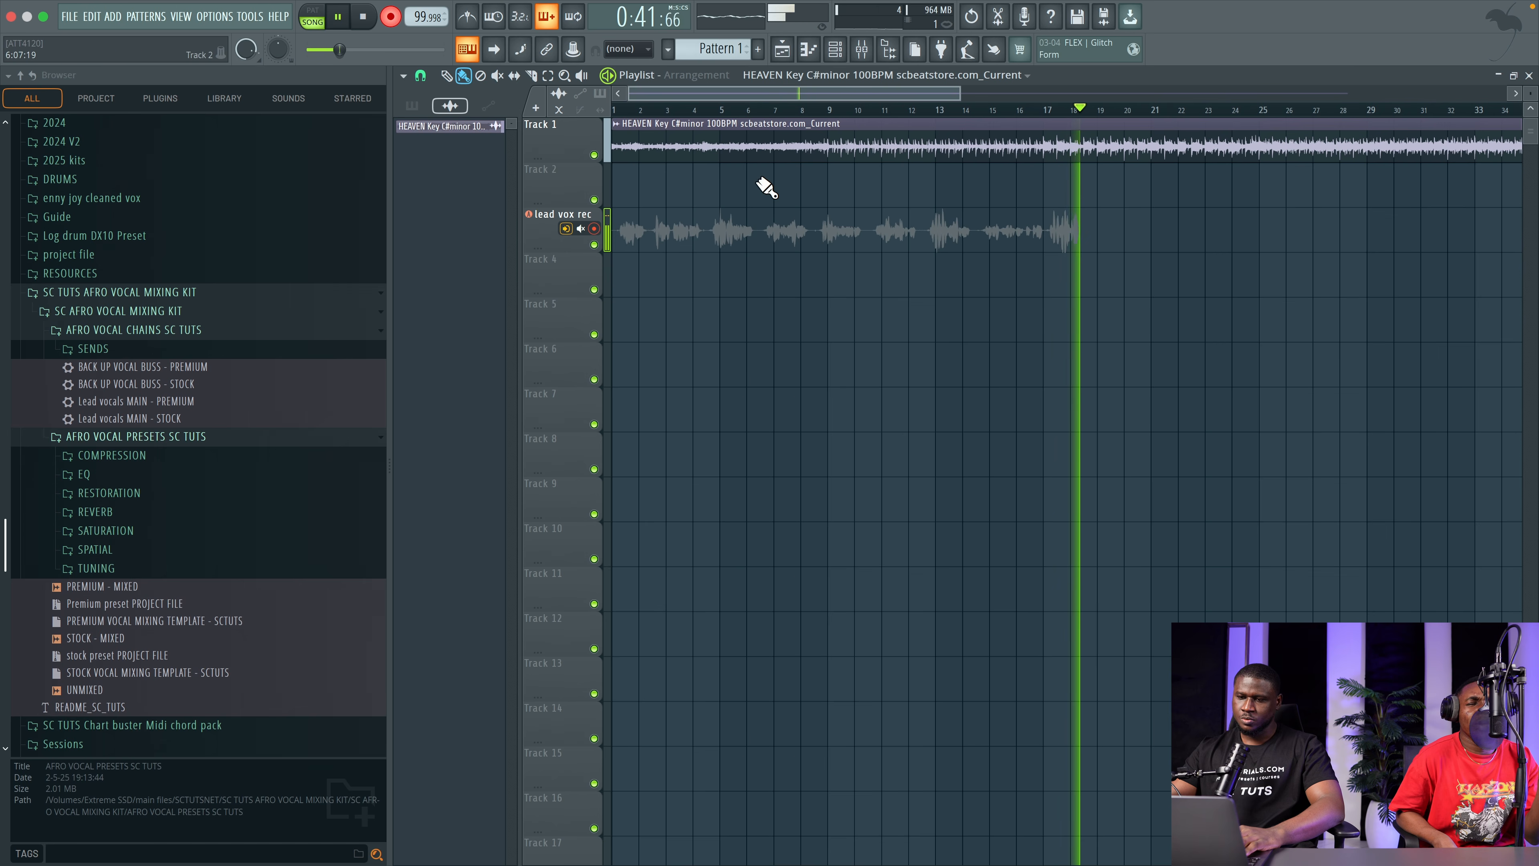
pyautogui.press('space')
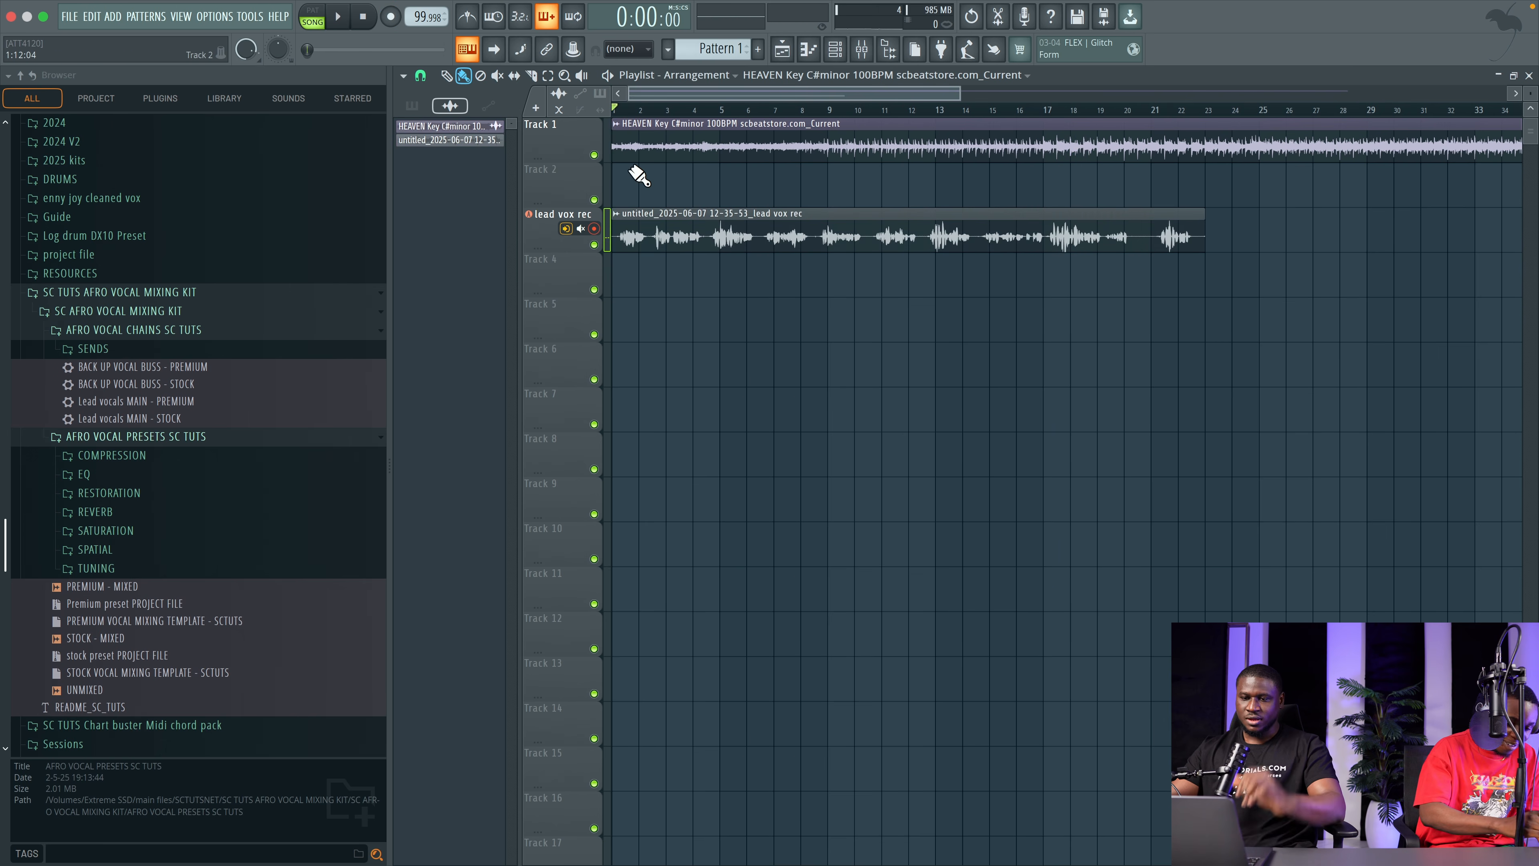
pyautogui.doubleClick(812, 229)
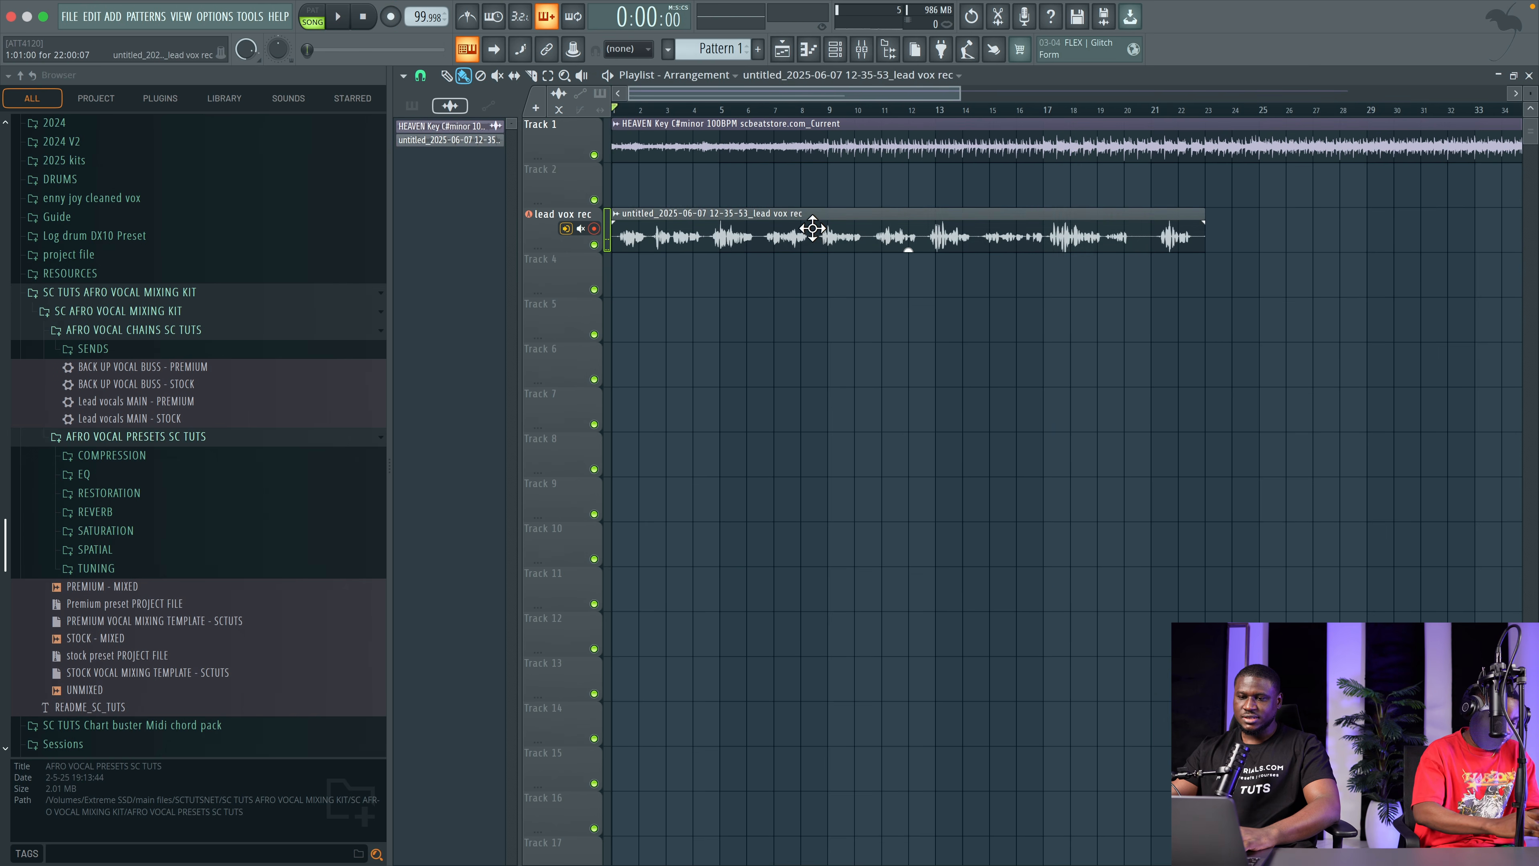
pyautogui.rightClick(1056, 322)
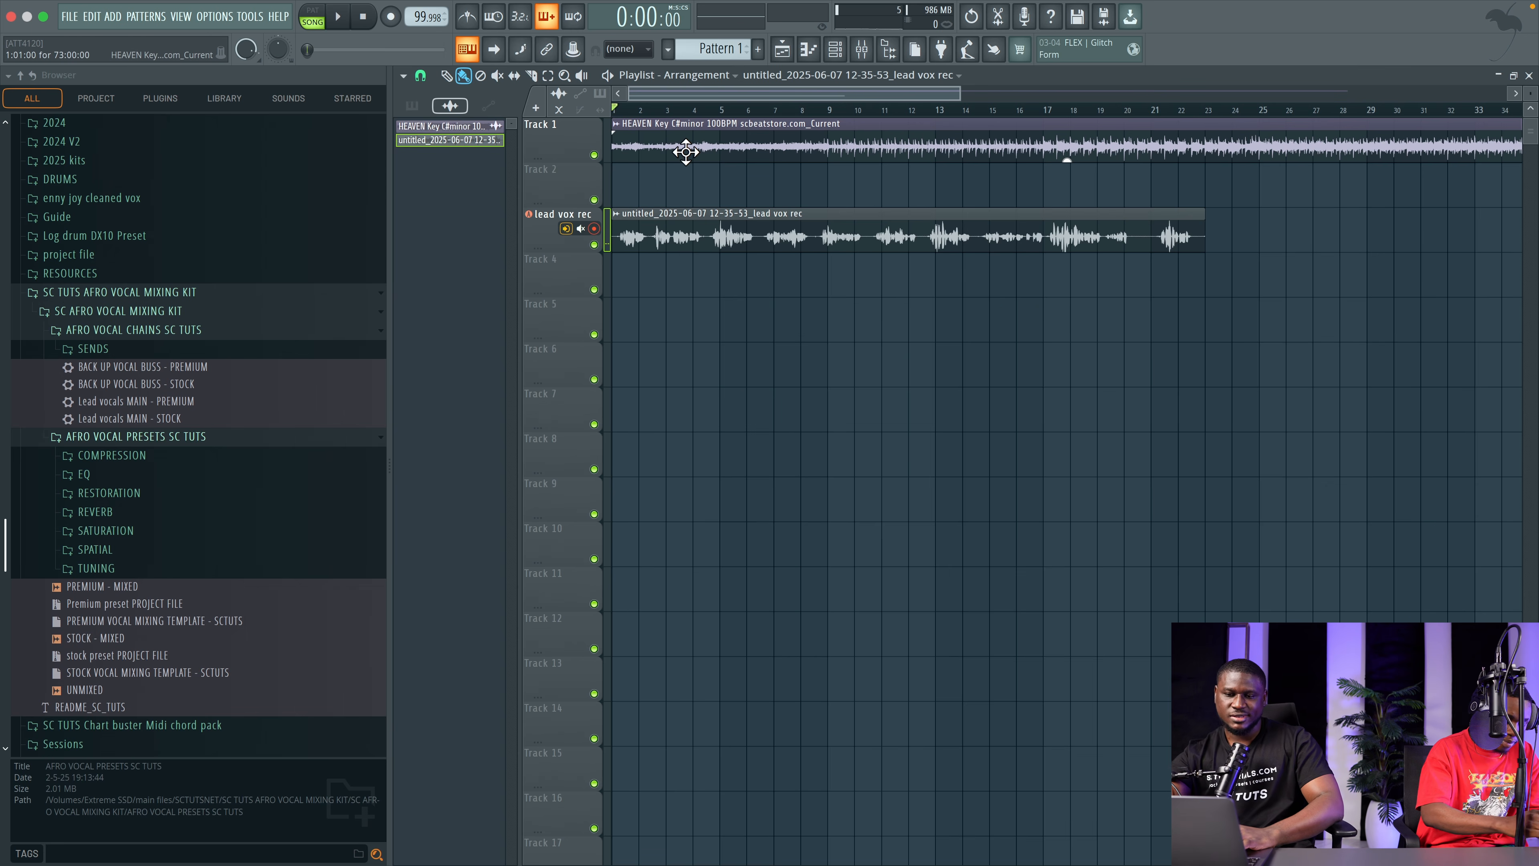
# Step: Play back the recorded vocal with the beat and lower the lead vox rec mixer fader slightly
pyautogui.press('space')
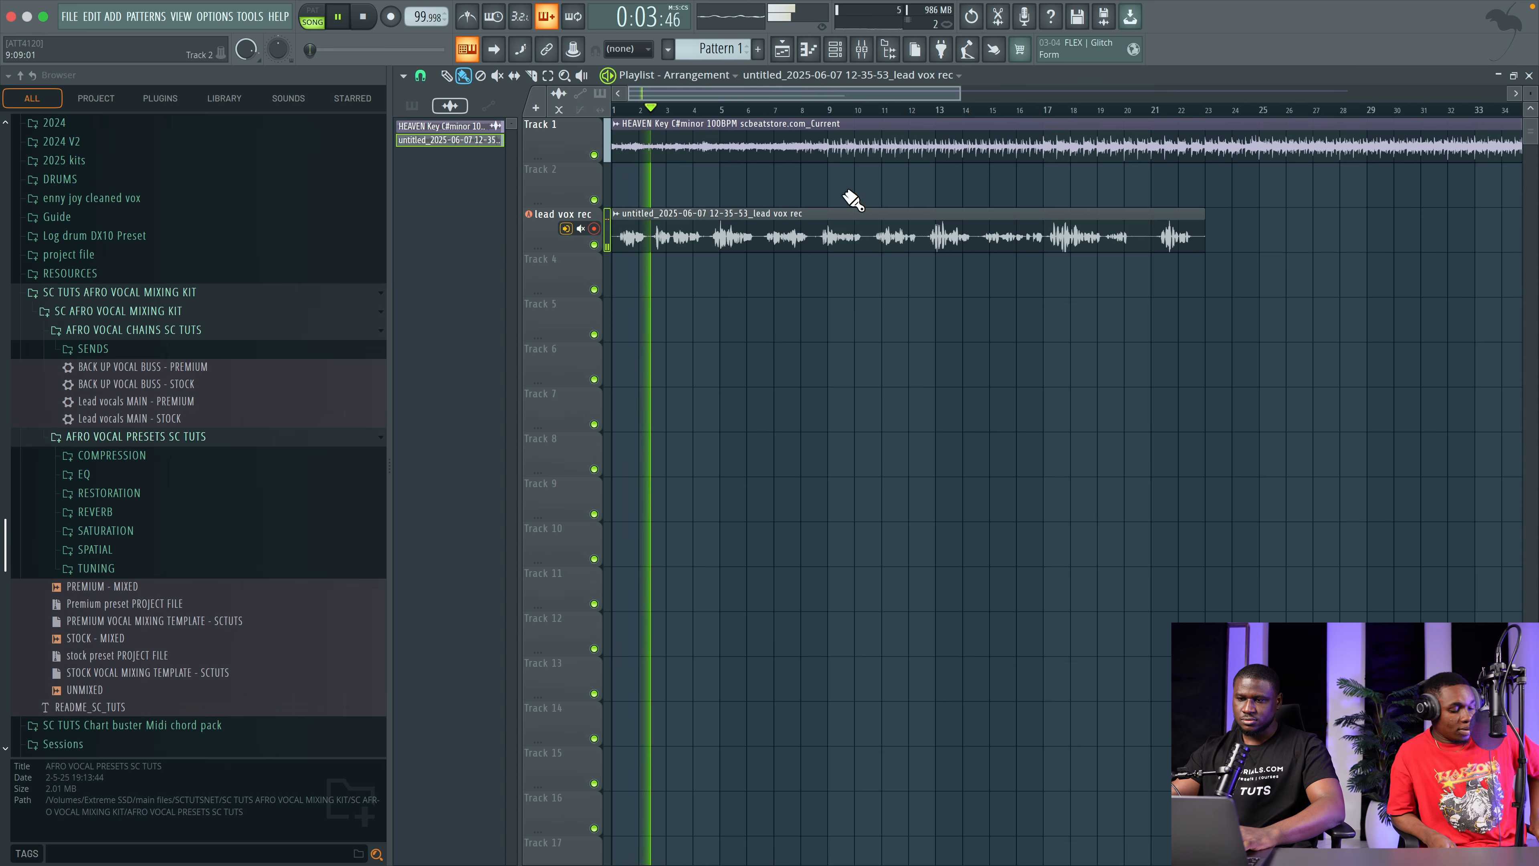
pyautogui.doubleClick(864, 231)
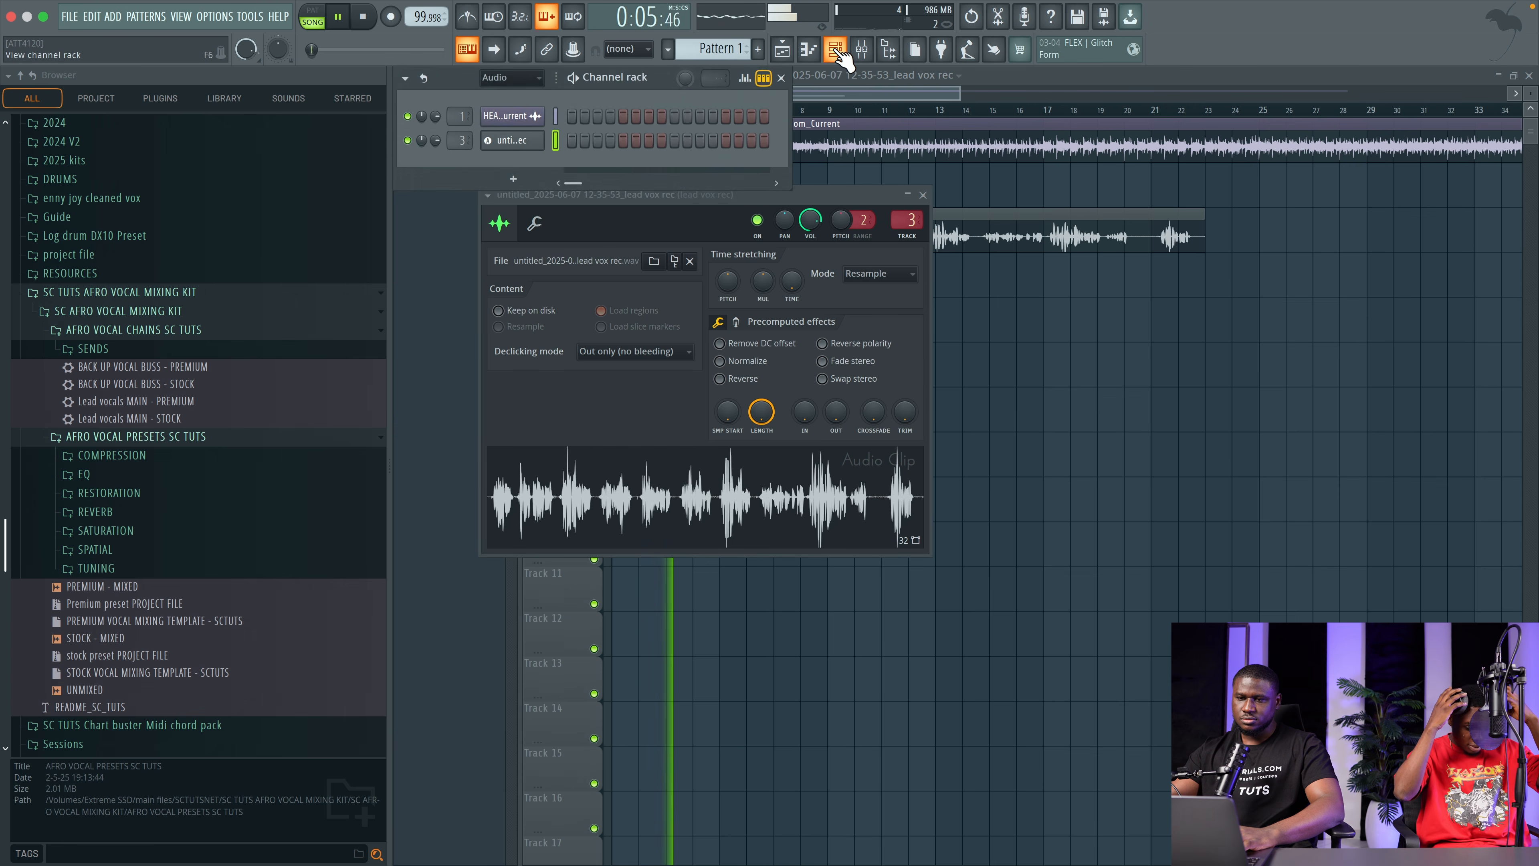
pyautogui.click(872, 54)
pyautogui.press('space')
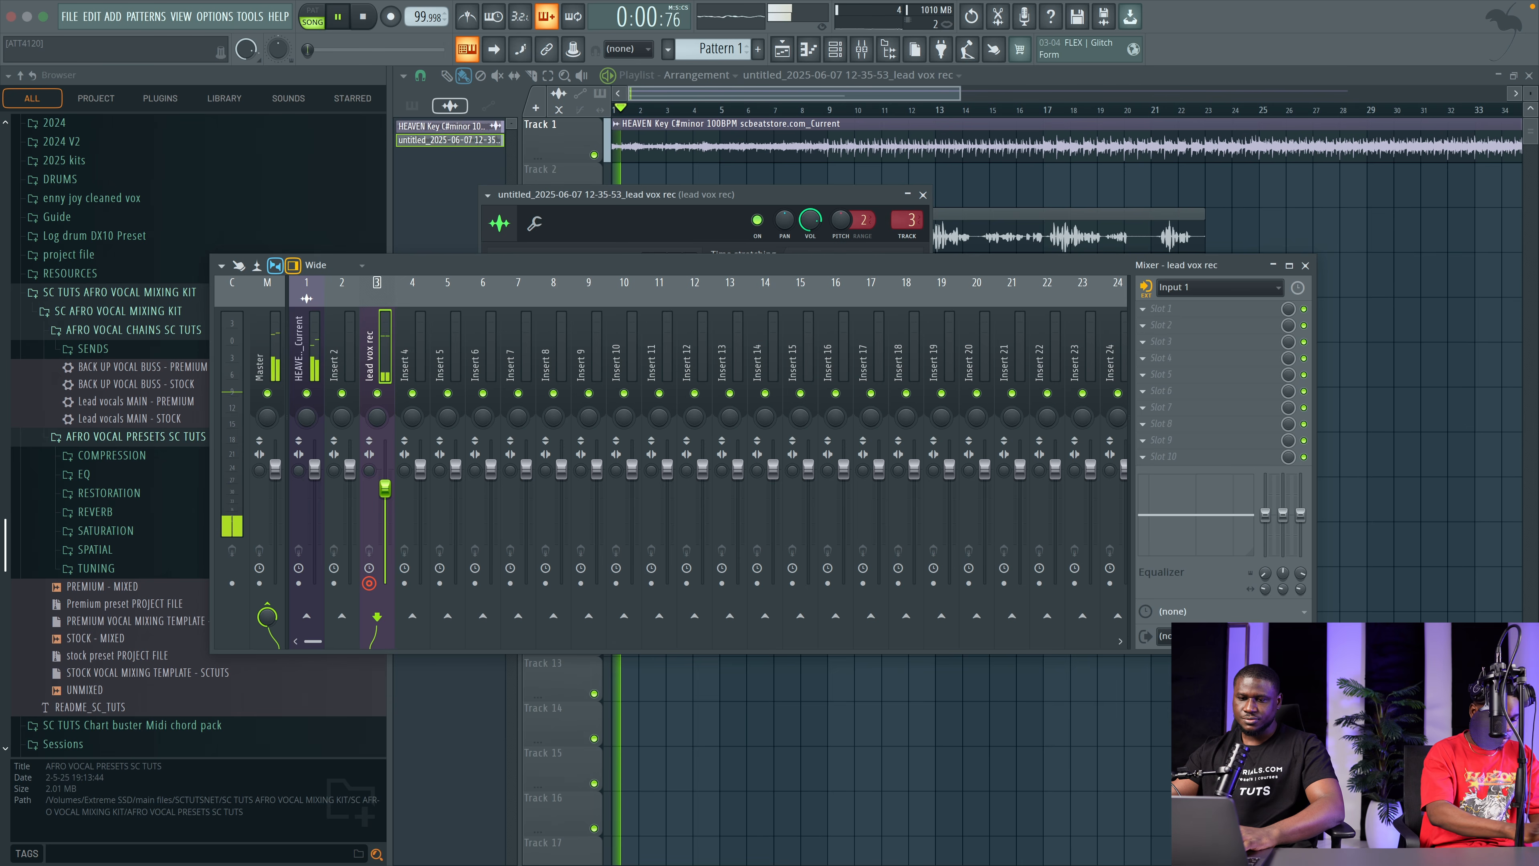
pyautogui.moveTo(384, 488)
pyautogui.mouseDown()
pyautogui.moveTo(384, 510)
pyautogui.moveTo(385, 494)
pyautogui.mouseUp()
pyautogui.press('space')
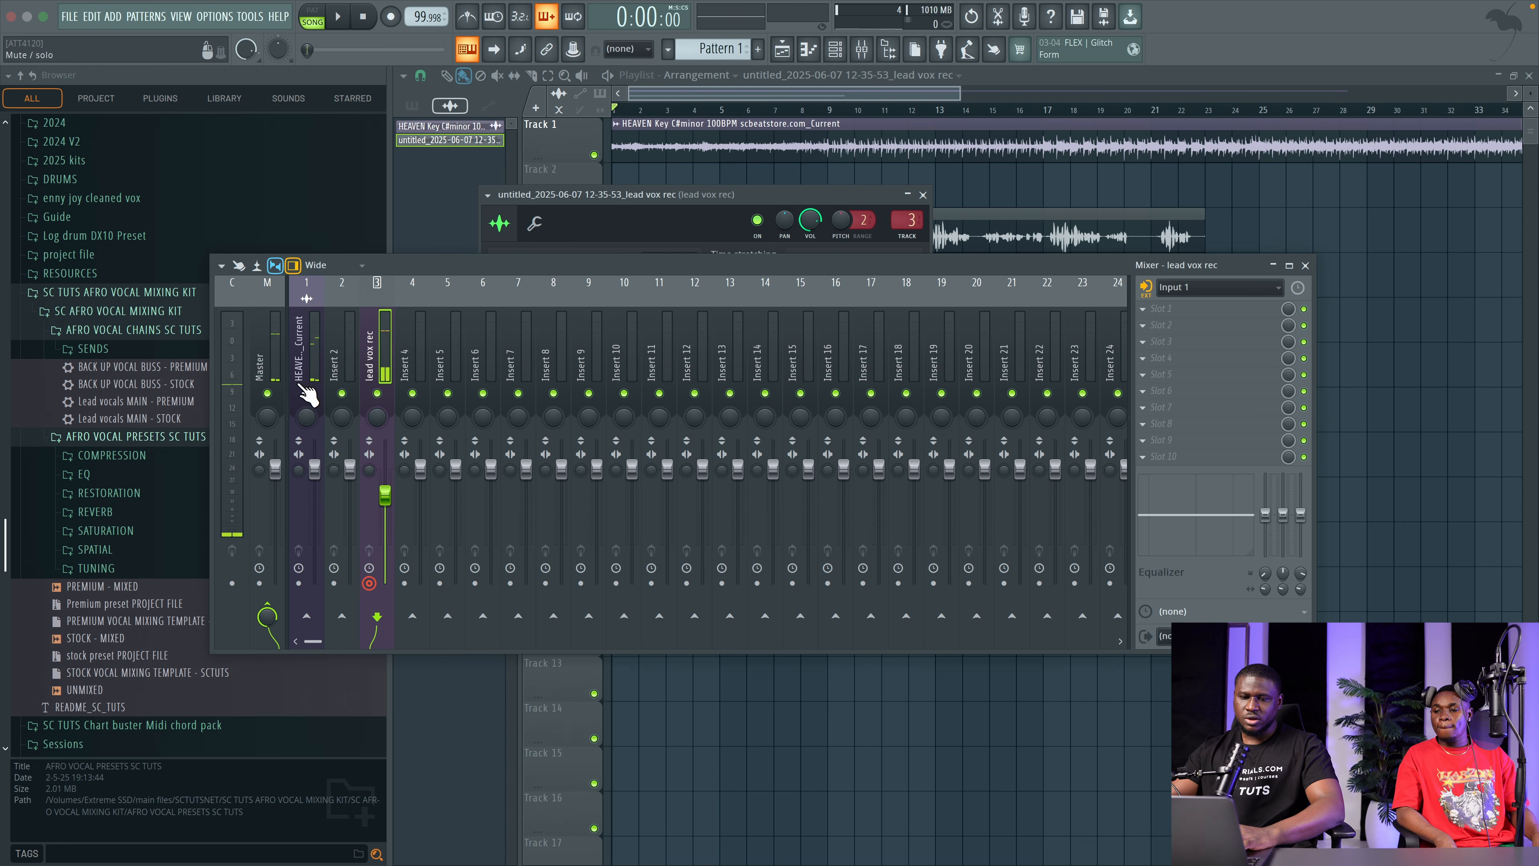
# Step: Load the "Lead vocals MAIN - PREMIUM" chain preset onto the lead vox rec mixer track
pyautogui.moveTo(503, 265); pyautogui.dragTo(650, 338)
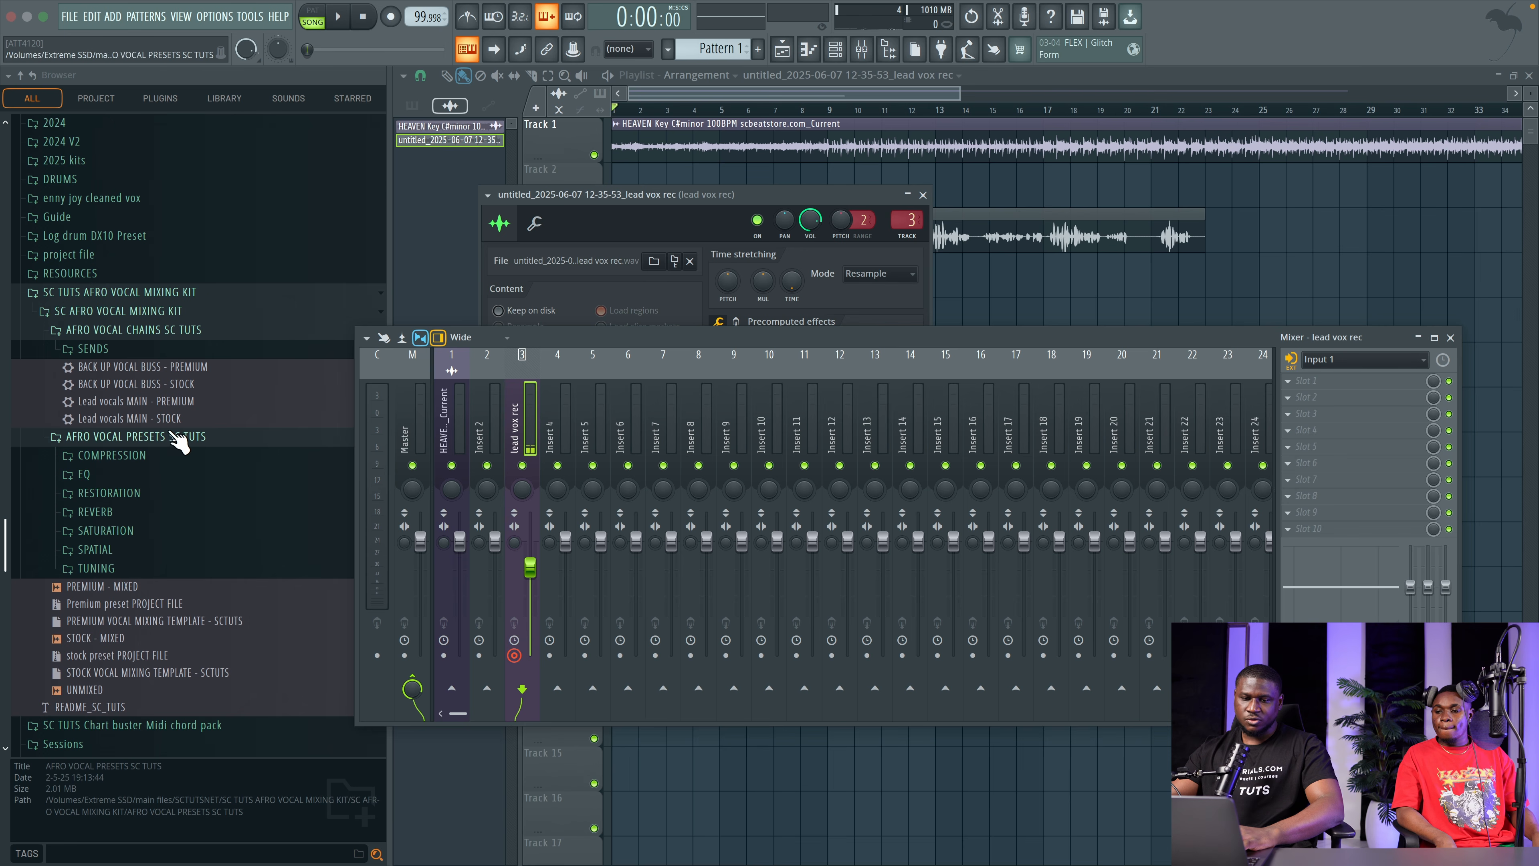
pyautogui.click(120, 401)
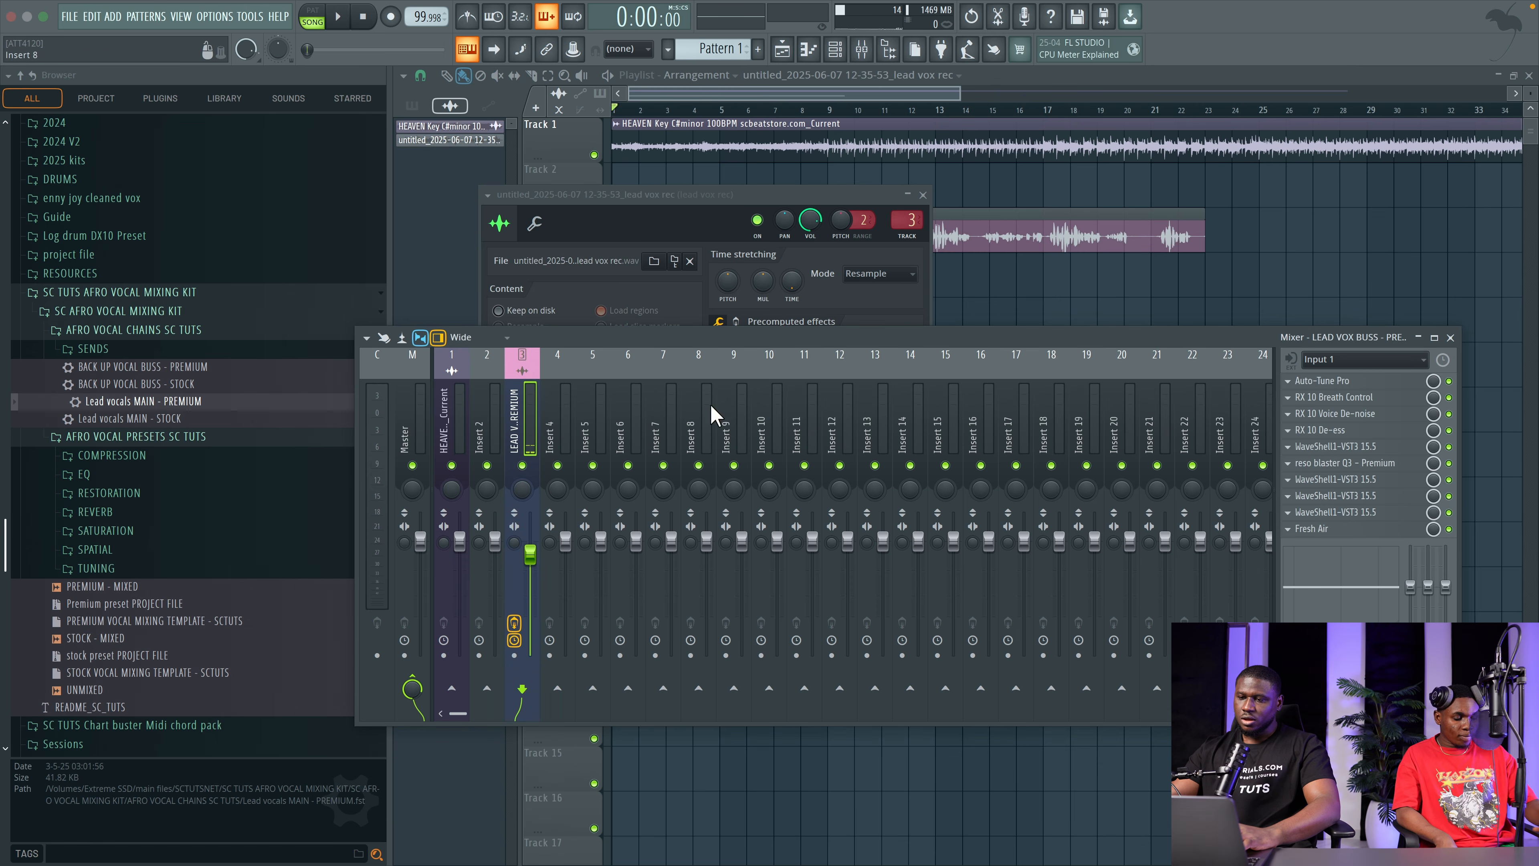
# Step: Set the vocal chain's Auto-Tune Pro key to Db (C#) and its scale to Minor, matching the beat
pyautogui.click(1330, 382)
pyautogui.click(344, 419)
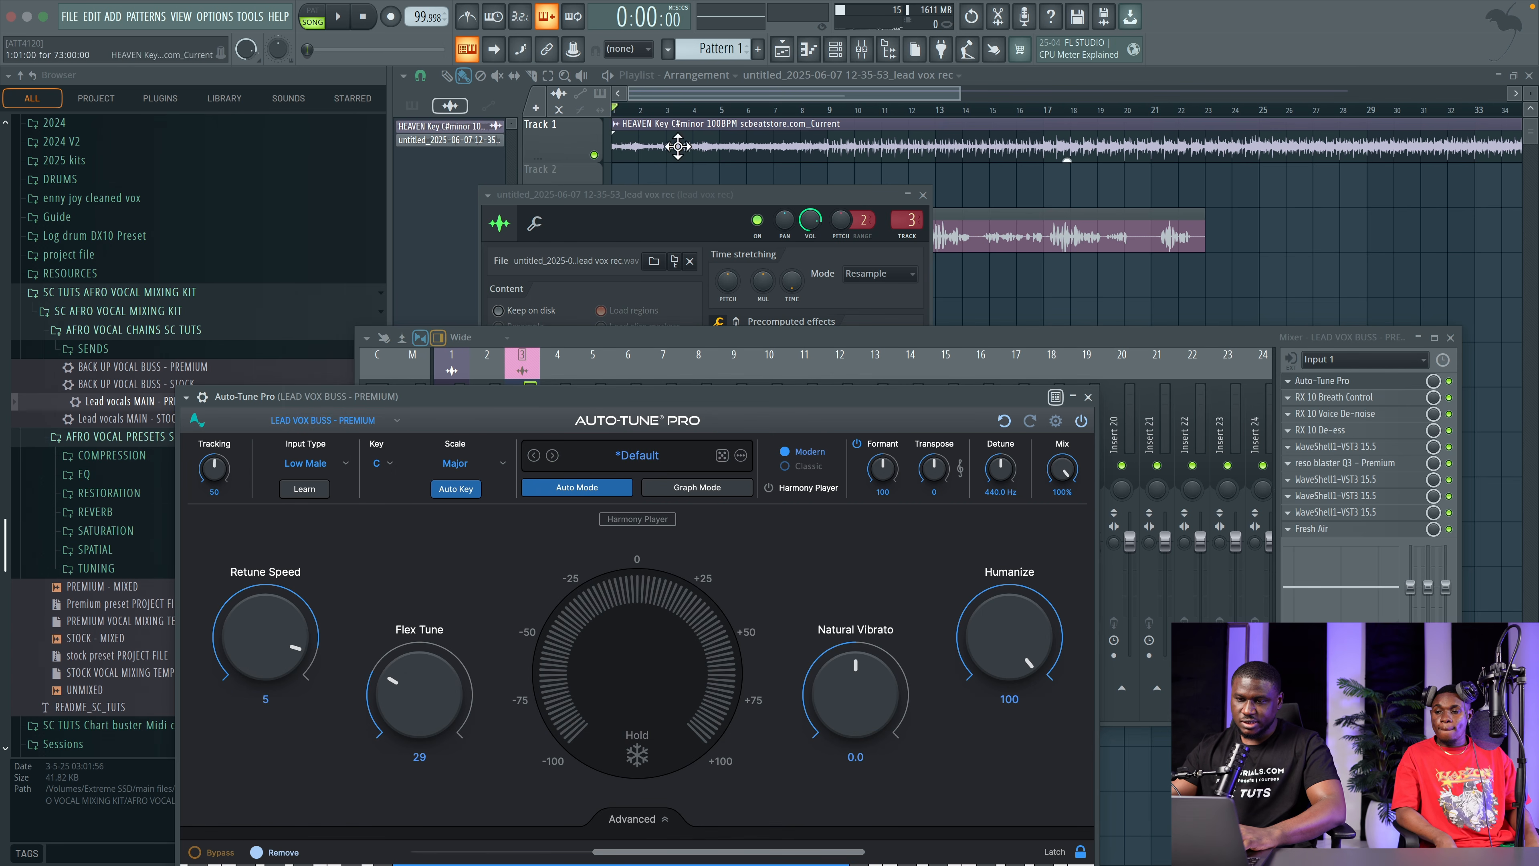
pyautogui.click(387, 465)
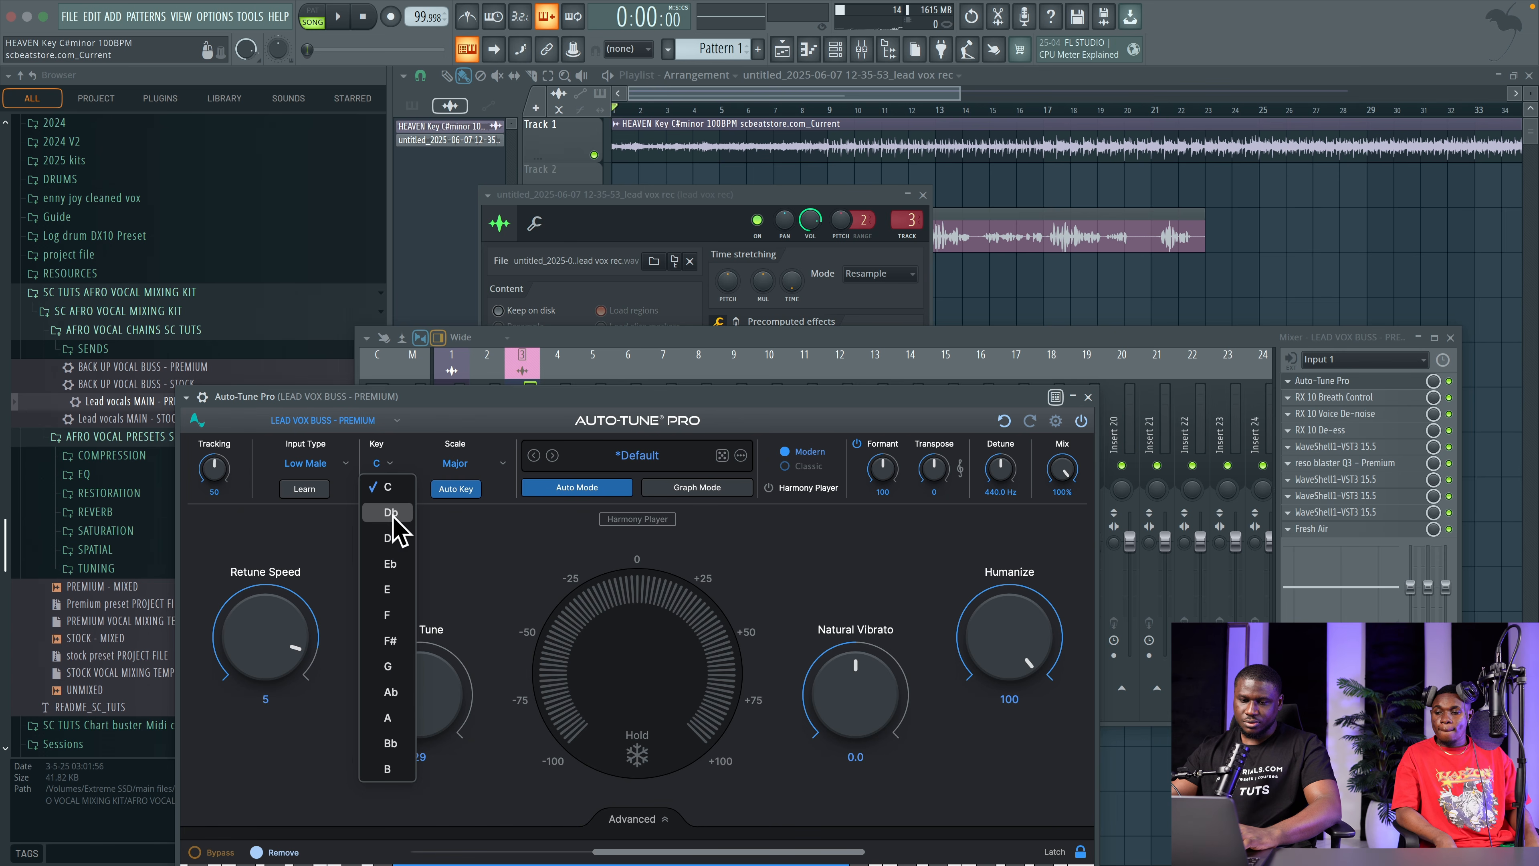
pyautogui.click(390, 512)
pyautogui.click(458, 464)
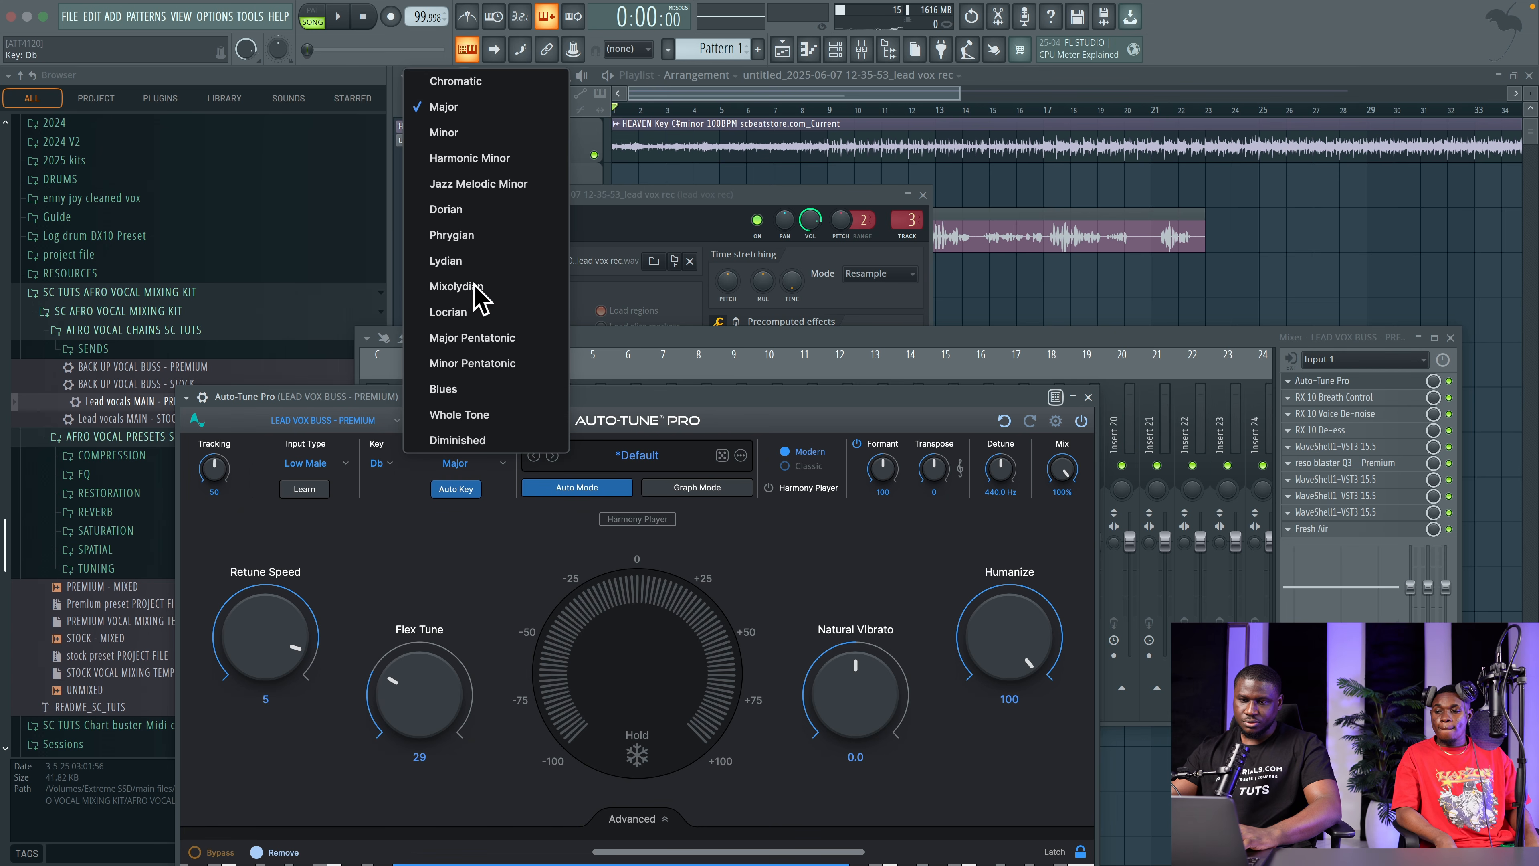
pyautogui.click(477, 134)
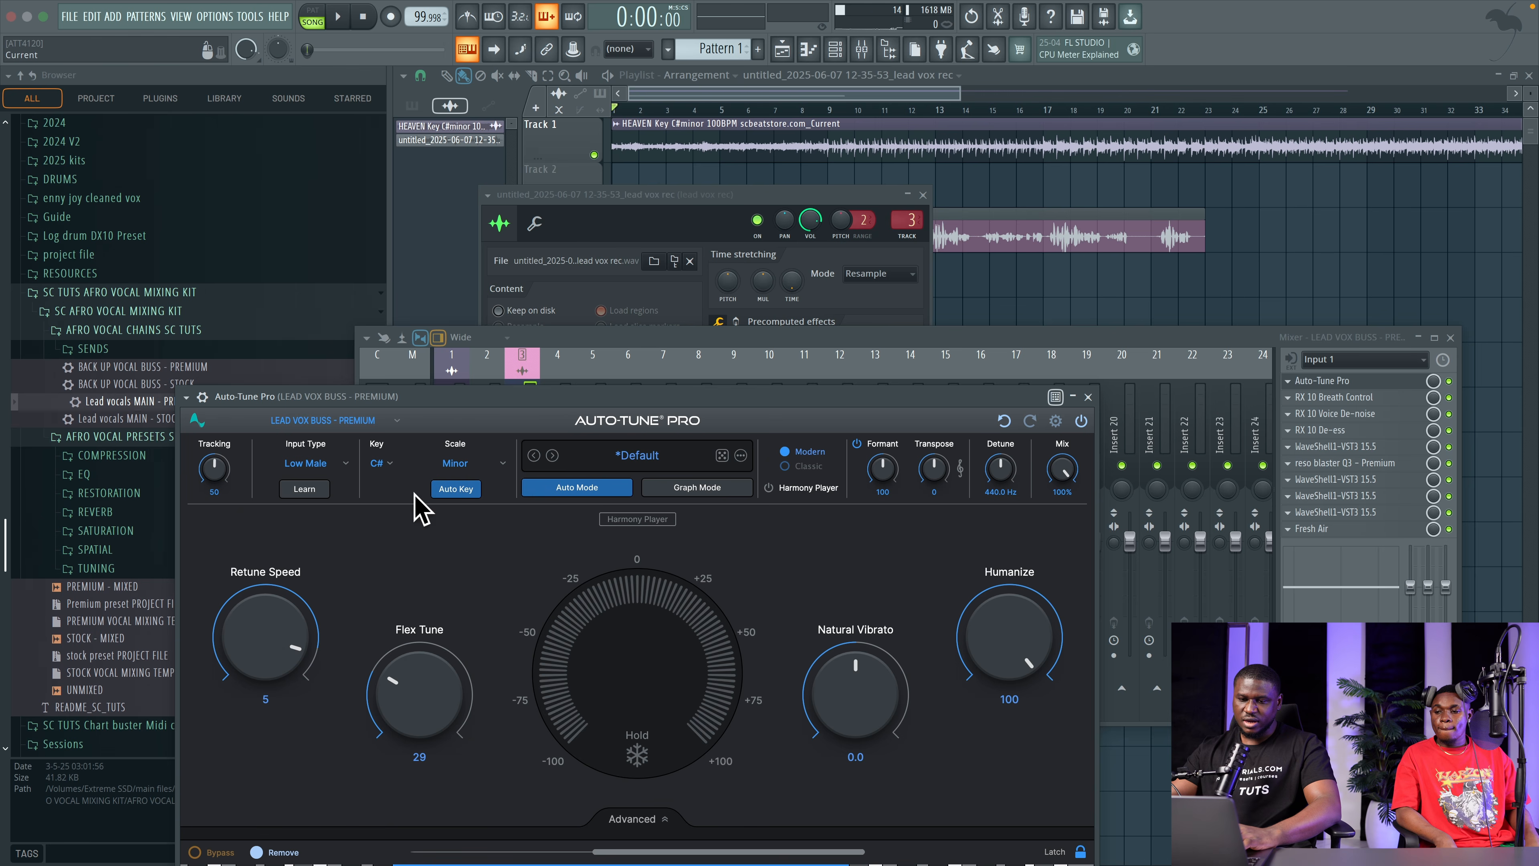
pyautogui.click(1088, 398)
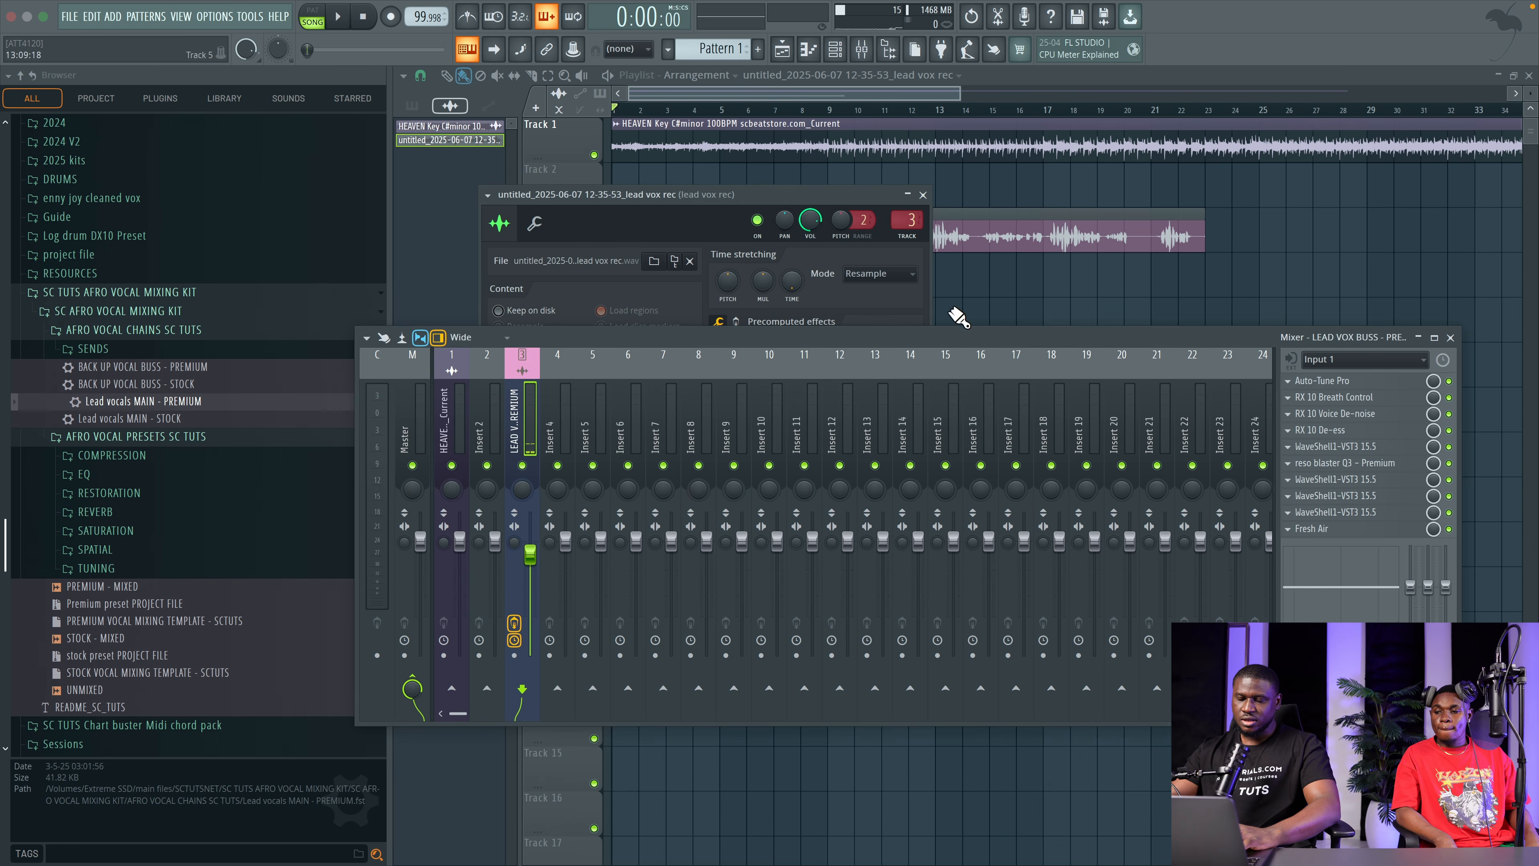
# Step: Set Auto-Tune Pro's Retune Speed to 3 and Flex Tune to 44 while the lead vocal plays with the beat
pyautogui.press('space')
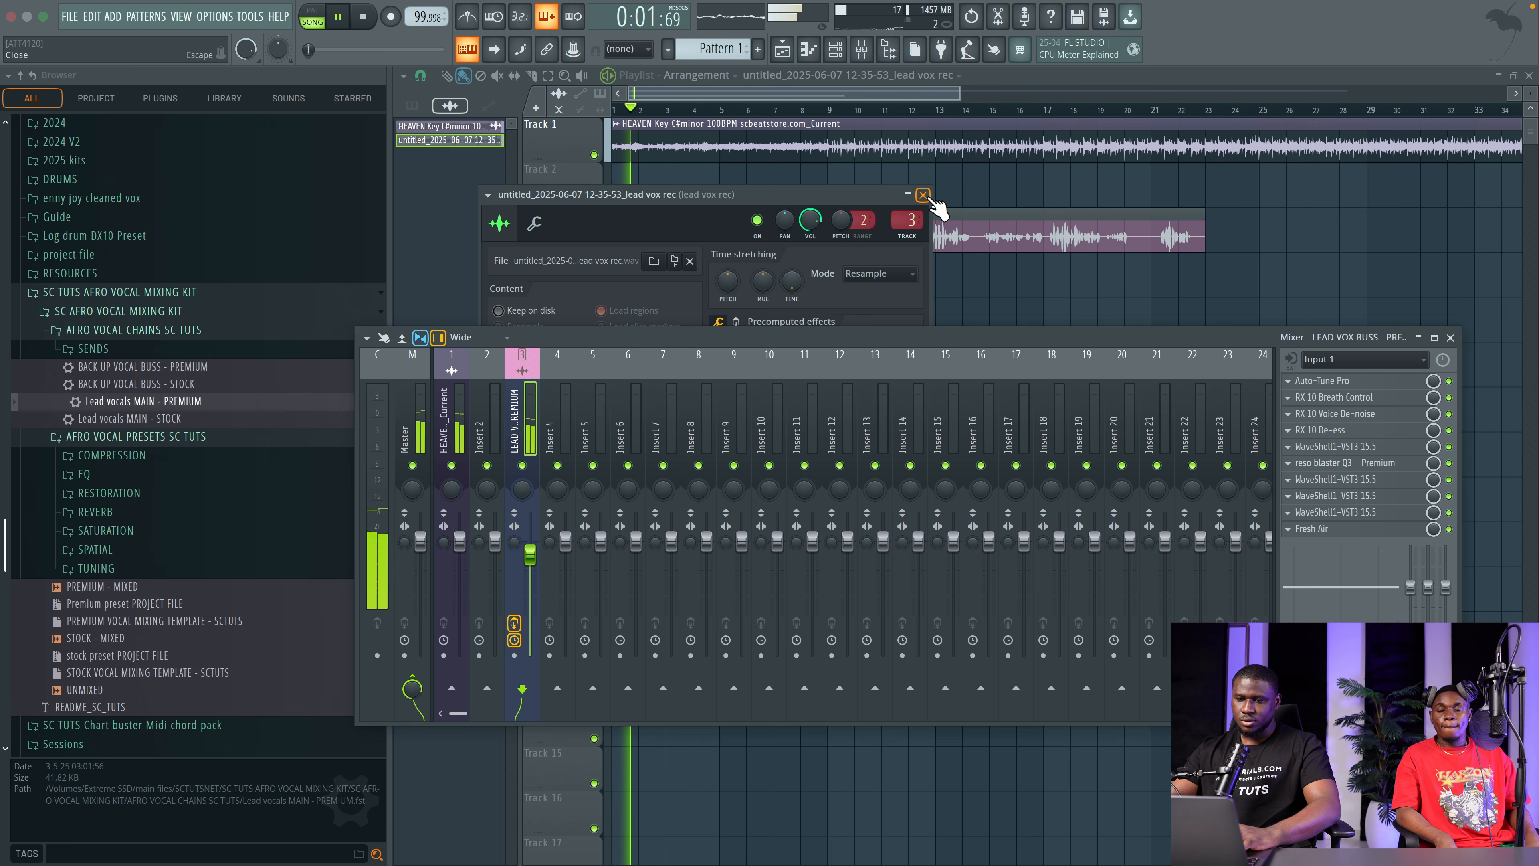
pyautogui.click(922, 195)
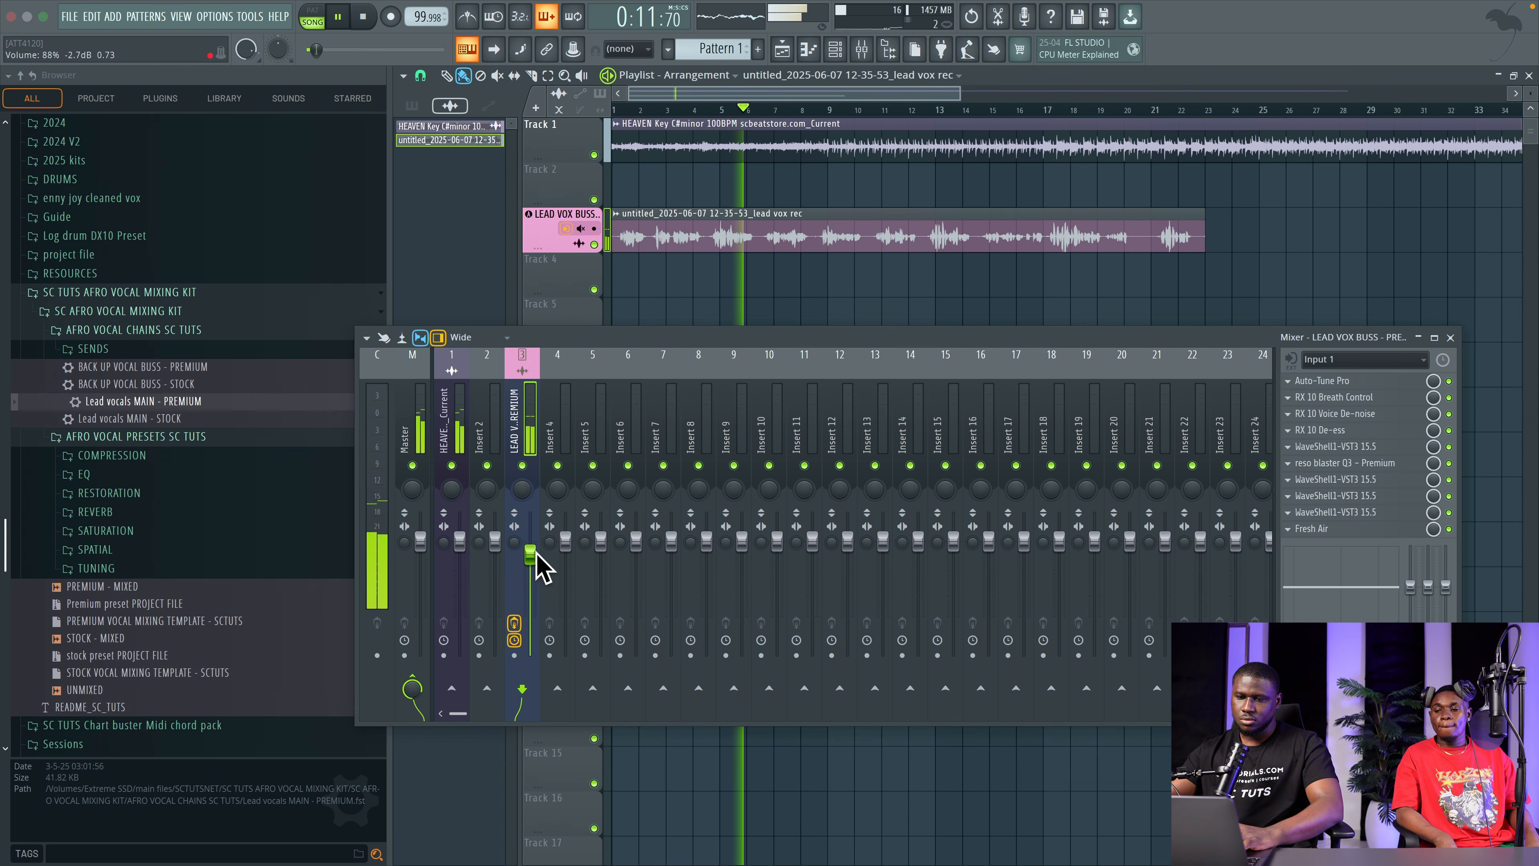
pyautogui.click(1344, 380)
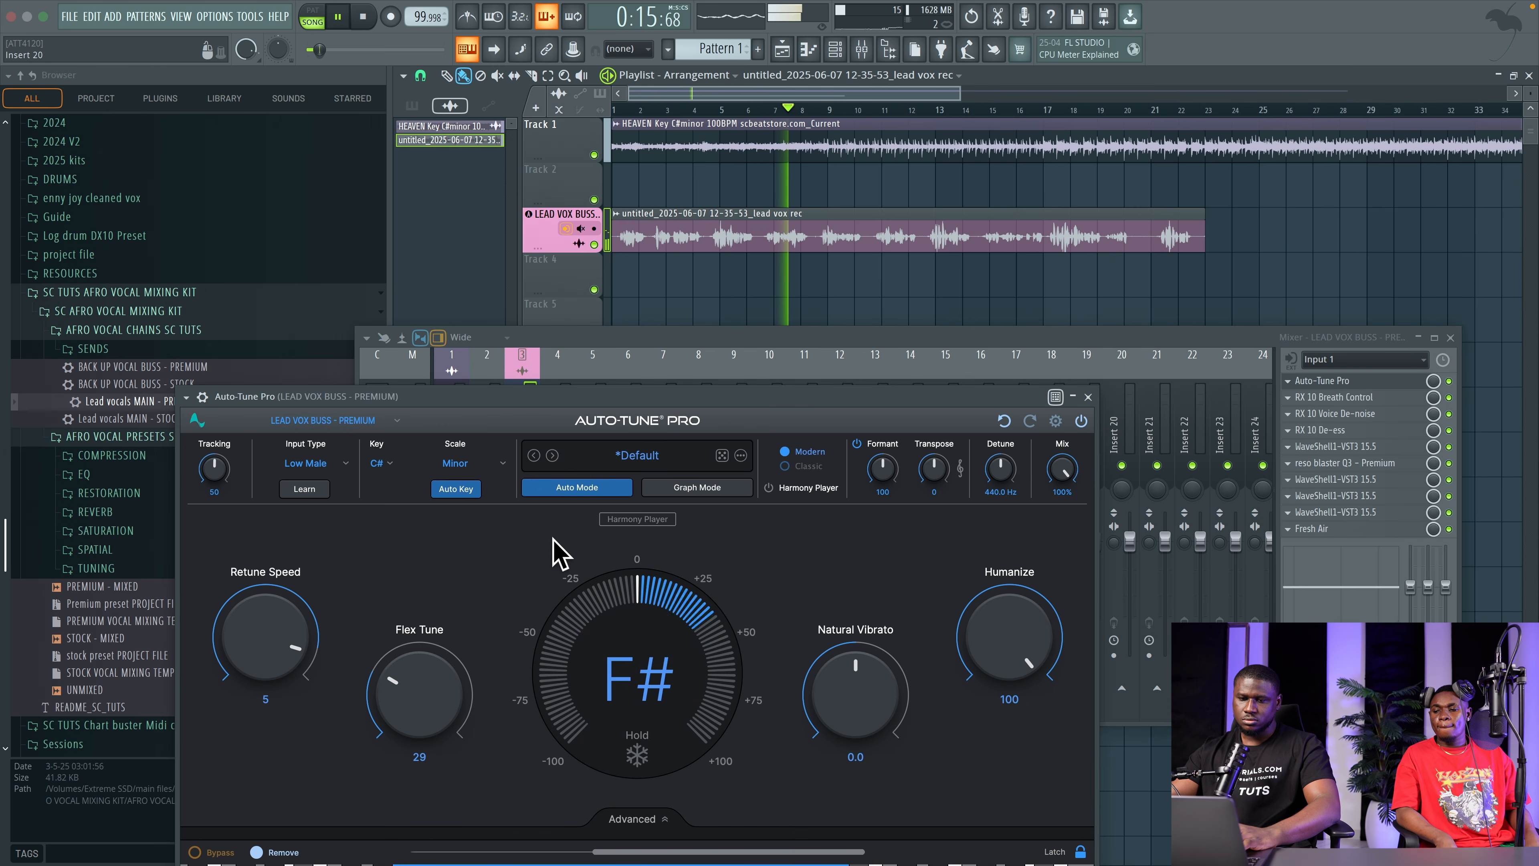
pyautogui.moveTo(271, 597); pyautogui.dragTo(276, 592)
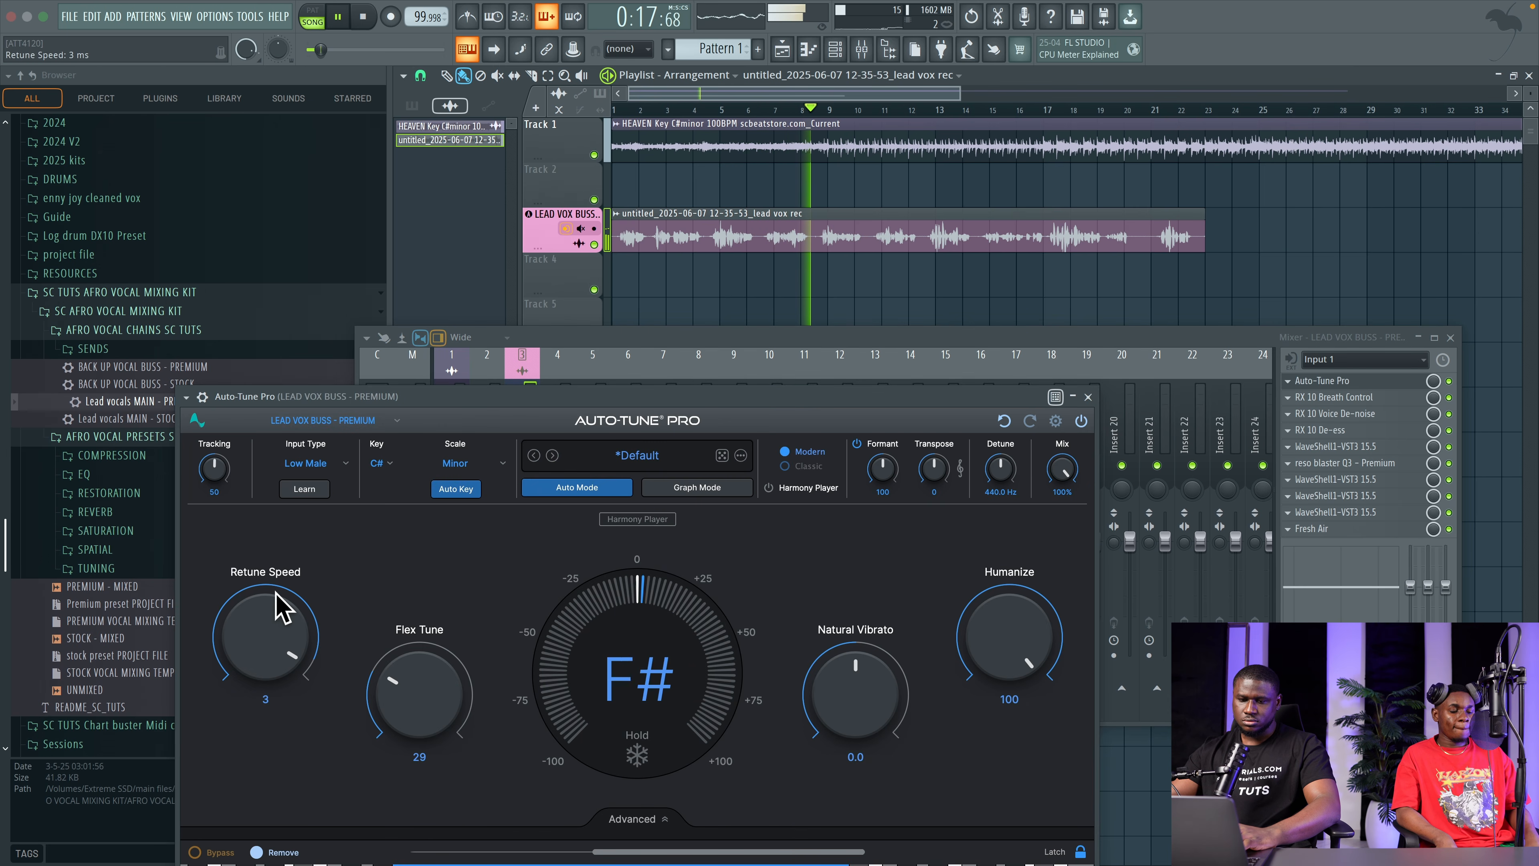
pyautogui.moveTo(406, 697)
pyautogui.mouseDown()
pyautogui.moveTo(417, 688)
pyautogui.moveTo(403, 680)
pyautogui.mouseUp()
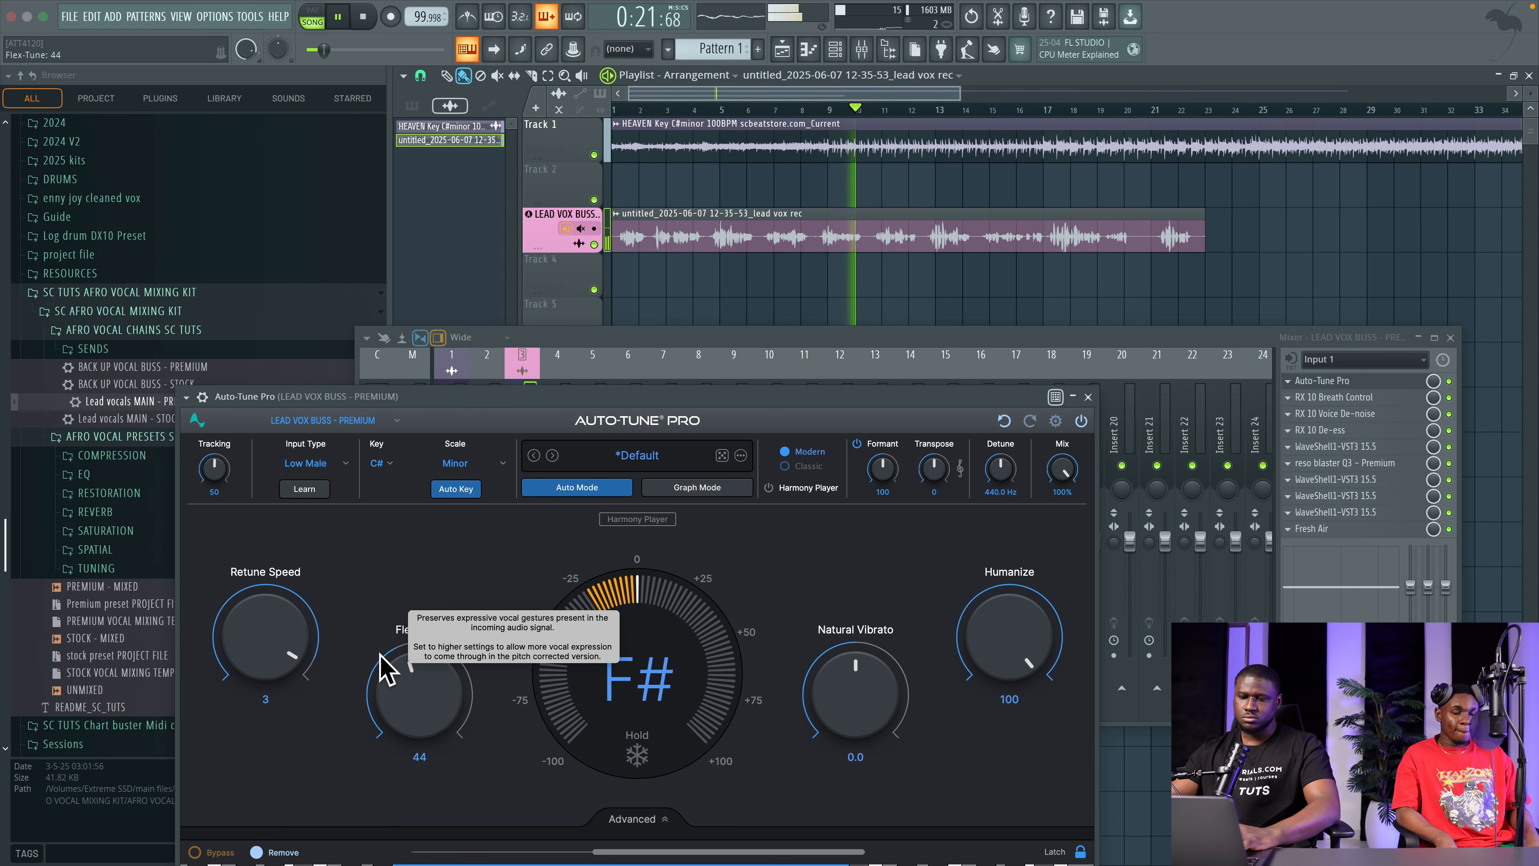
pyautogui.click(1088, 397)
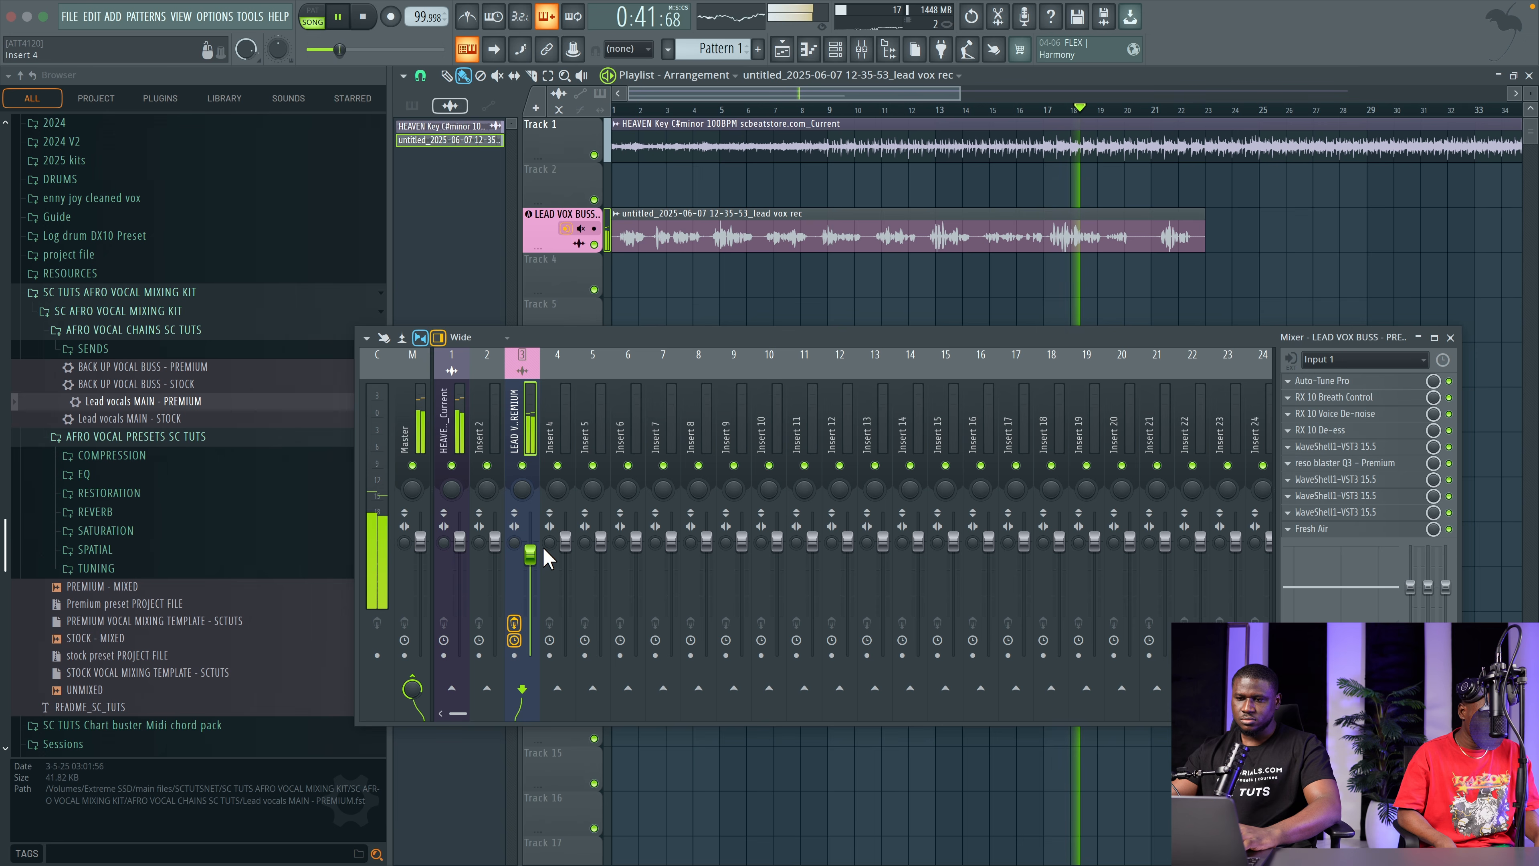
pyautogui.press('space')
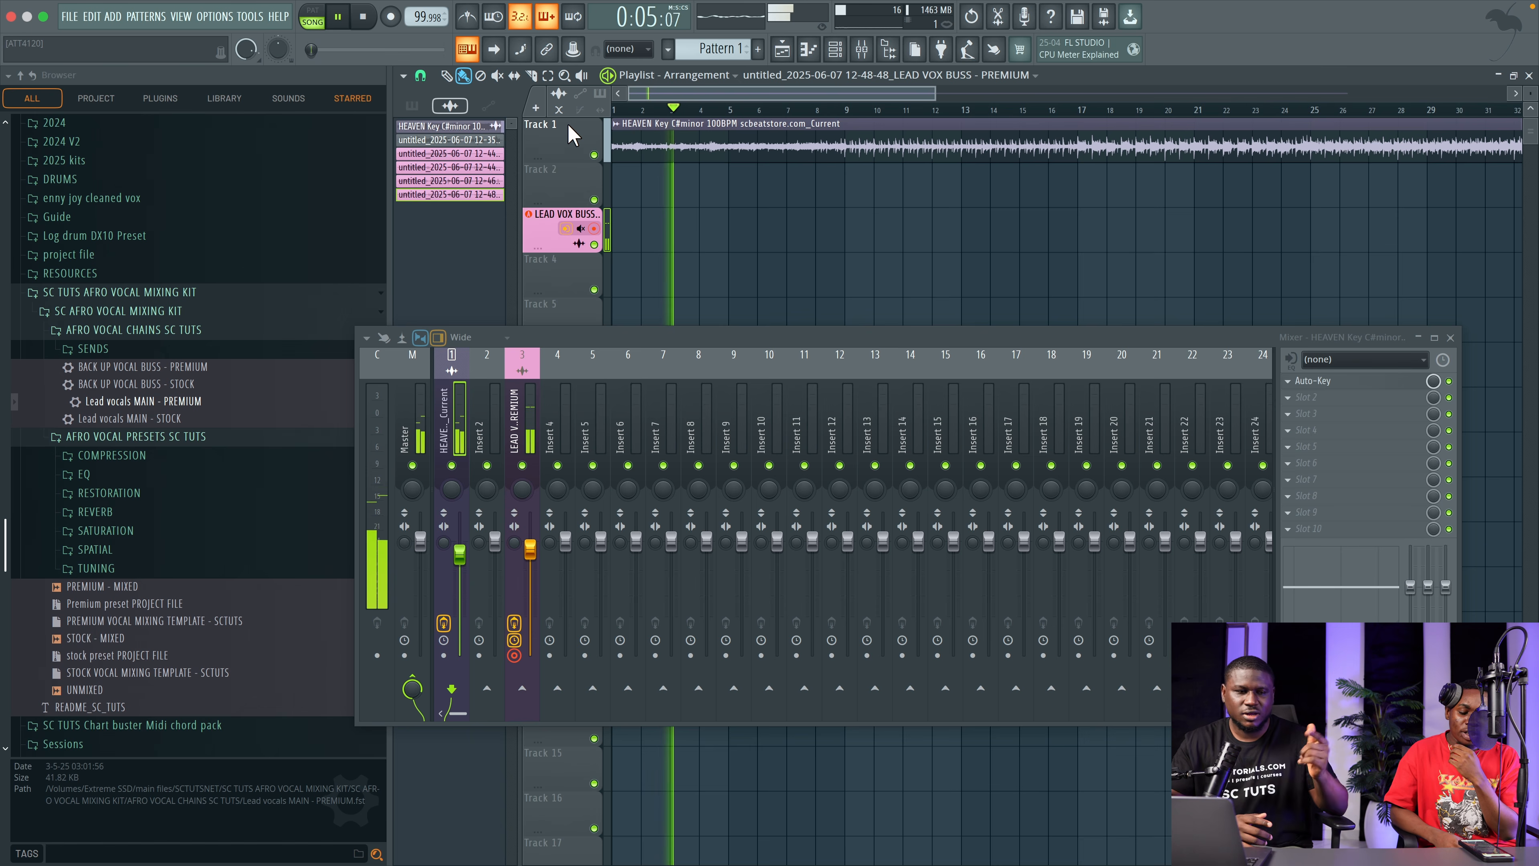
# Step: Record a fresh lead vocal take from the song start and save the project
pyautogui.press('space')
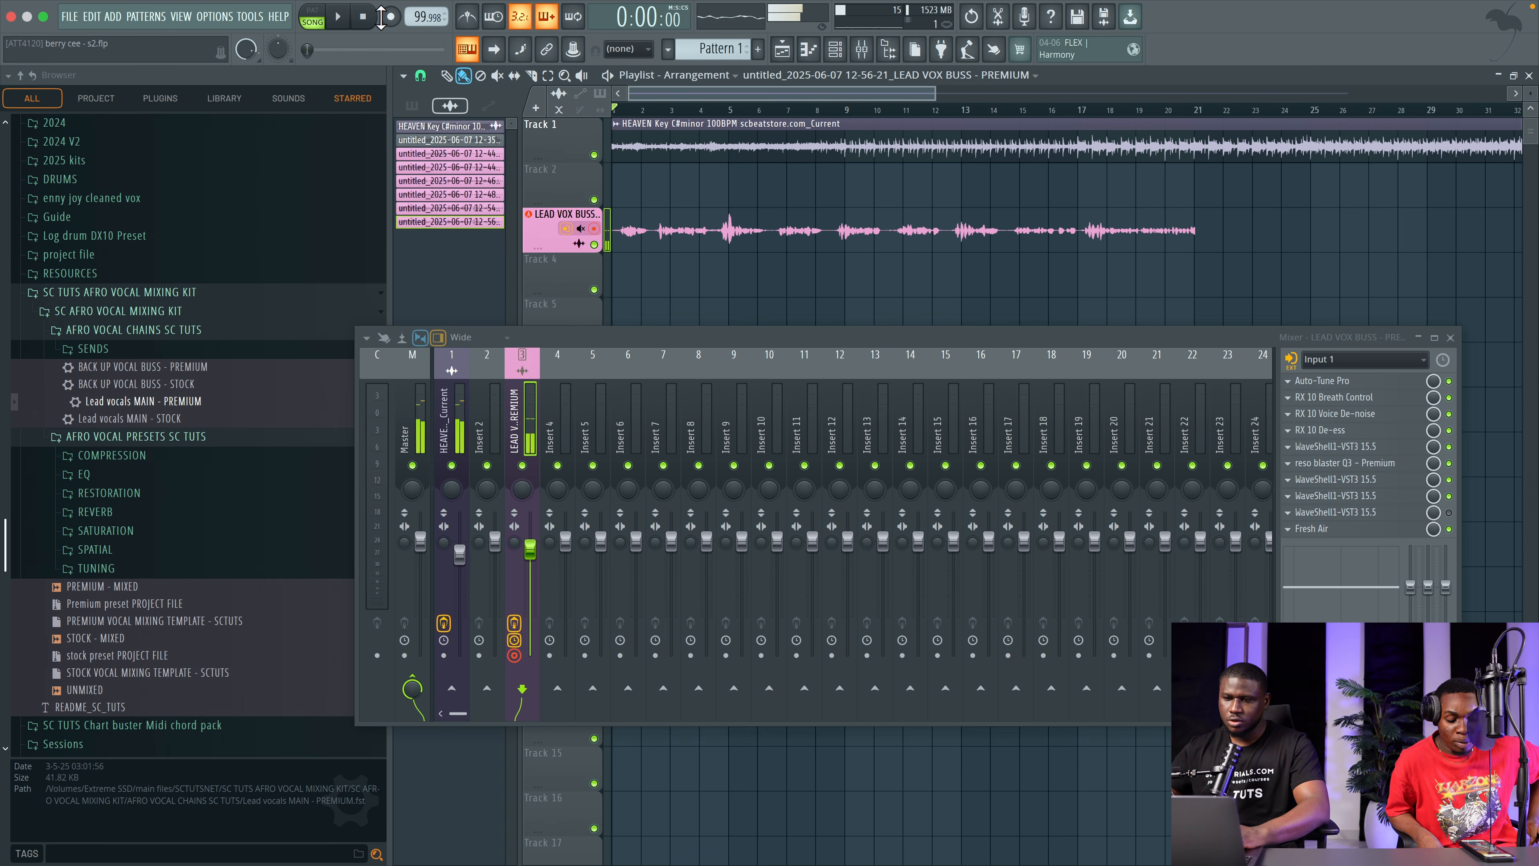
pyautogui.press('super+s')
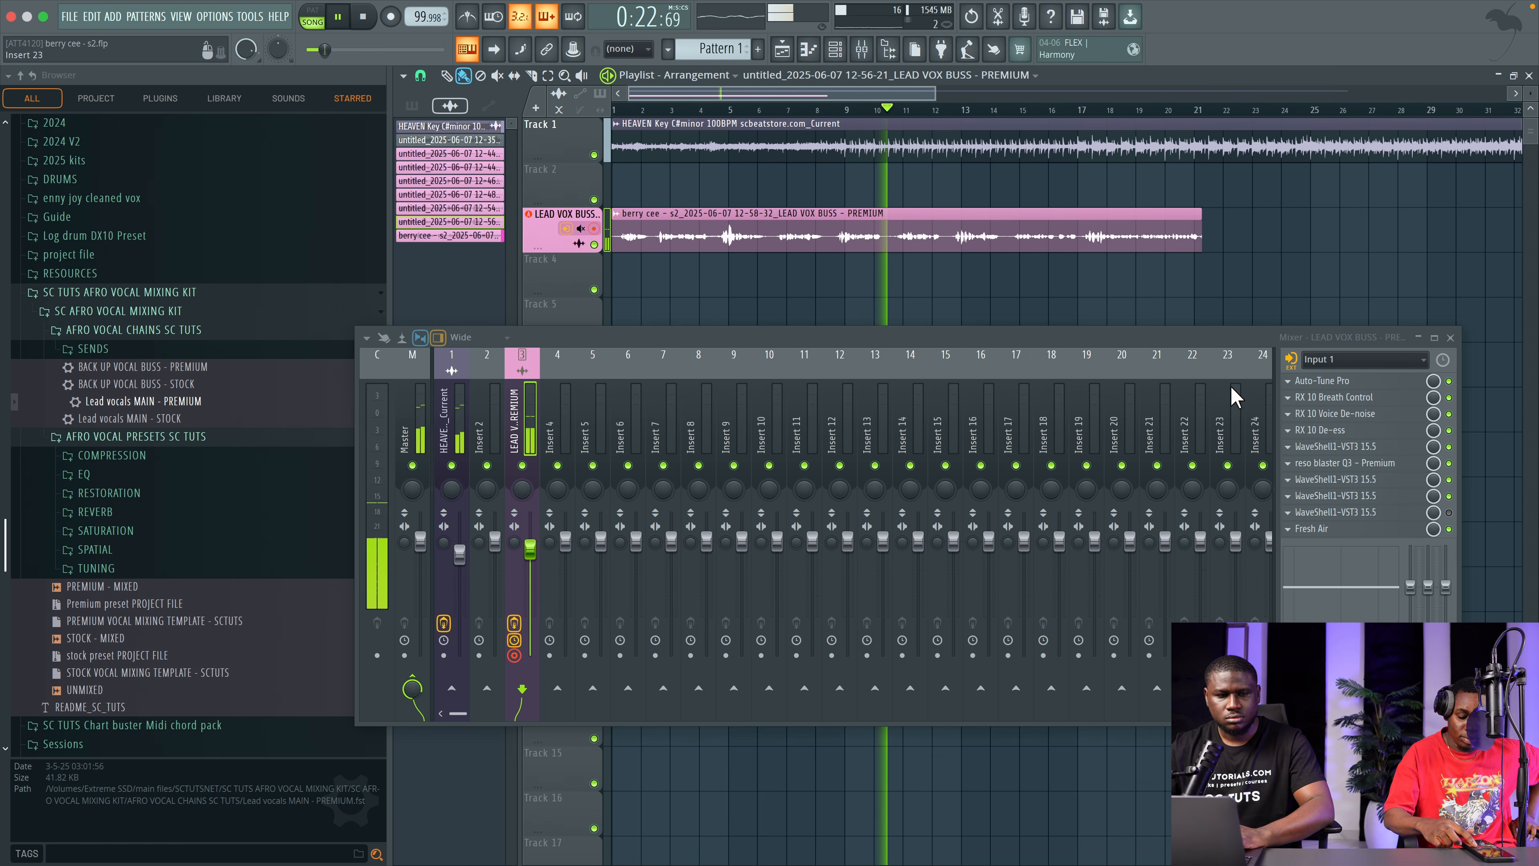
pyautogui.press('super+s')
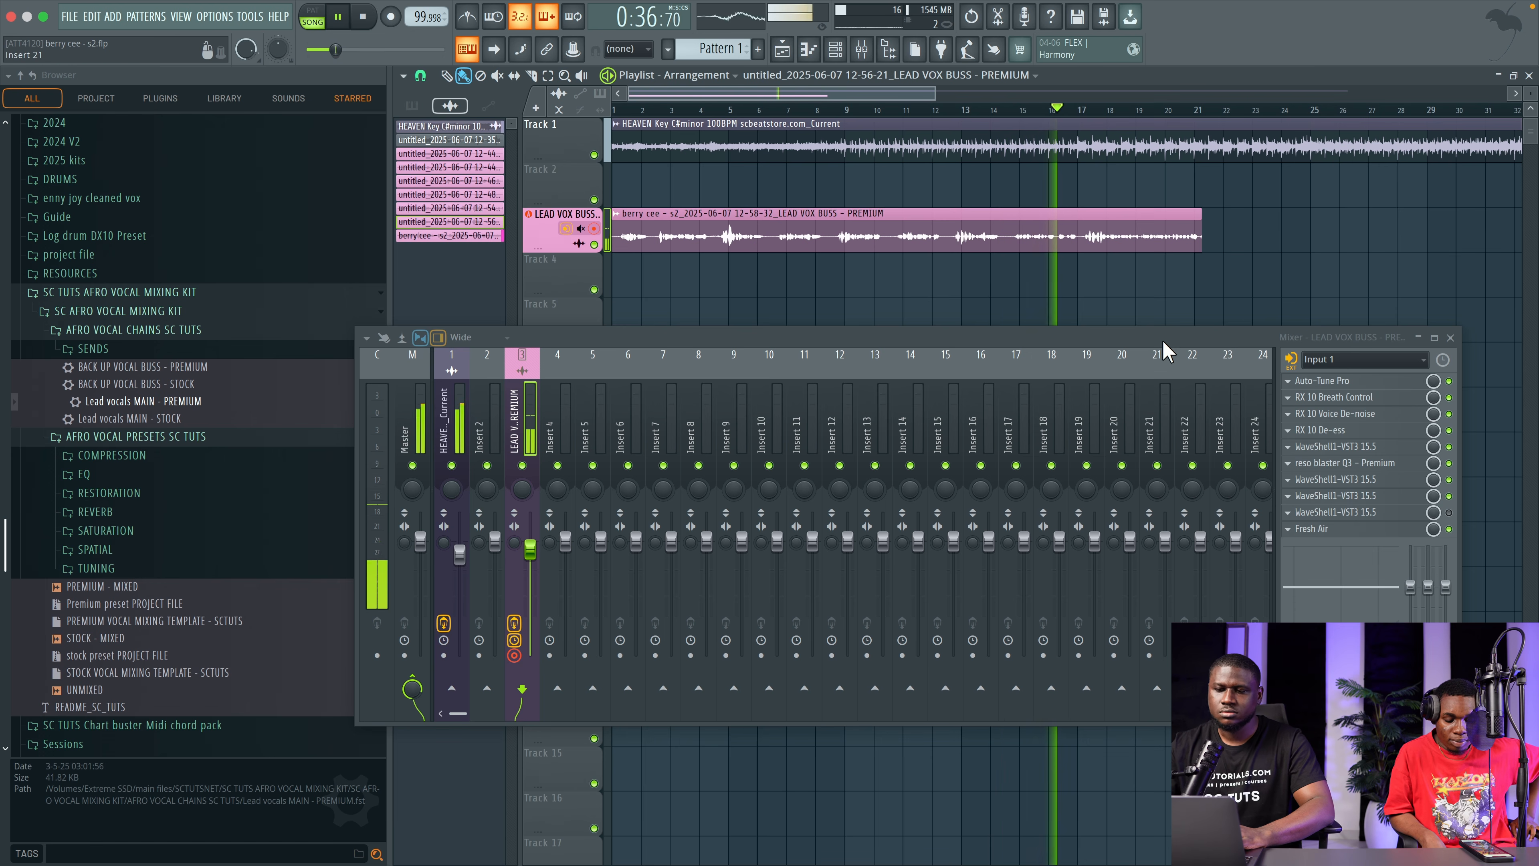
# Step: Play the section from about bar 15 repeatedly to audition the end of the vocal take and the beat after it
pyautogui.press('space')
pyautogui.press('space')
pyautogui.press('space')
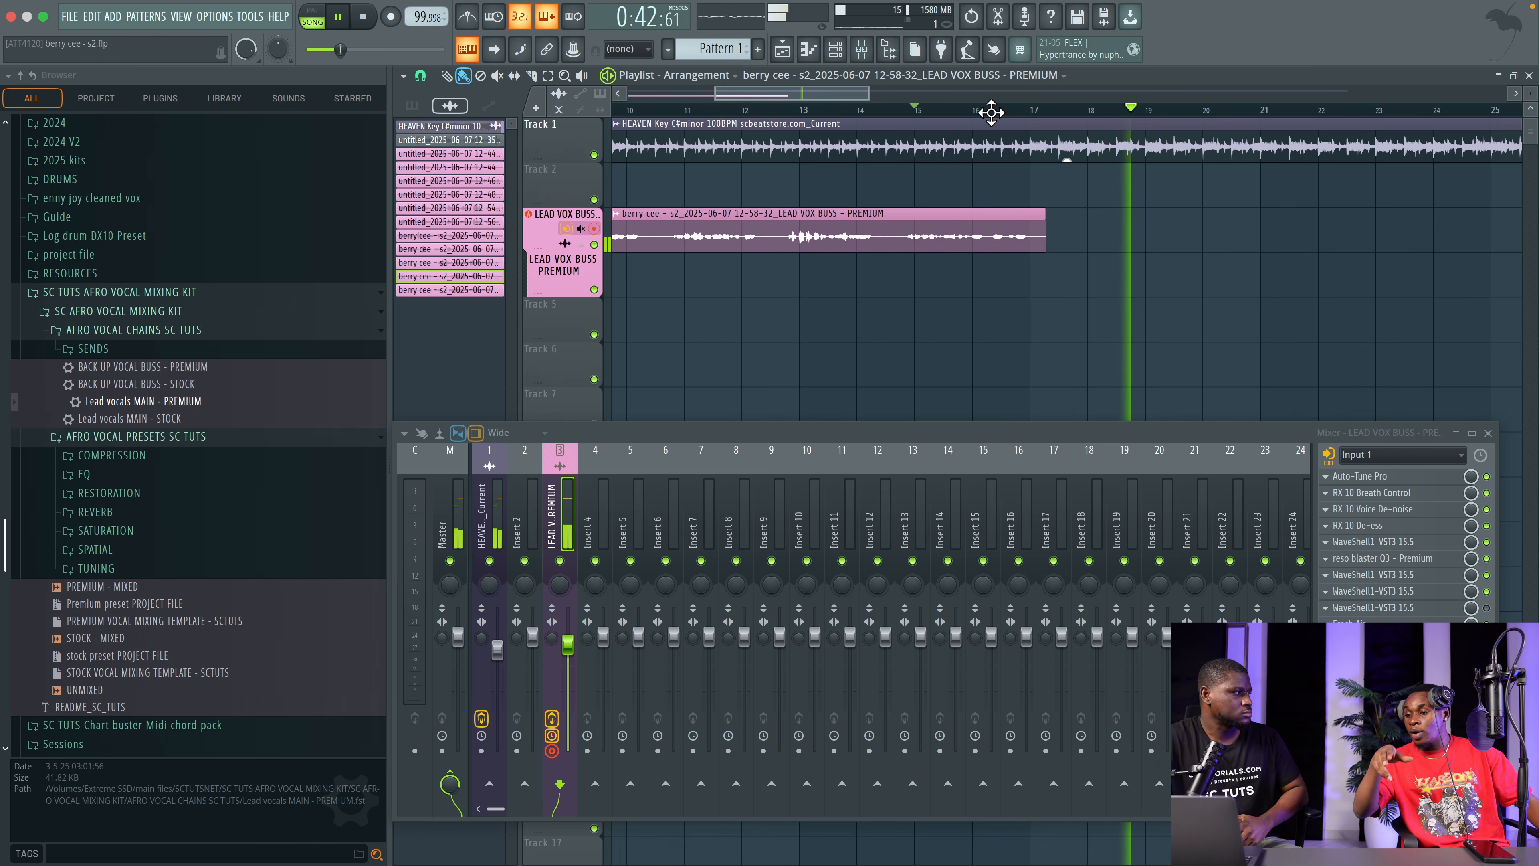
pyautogui.press('space')
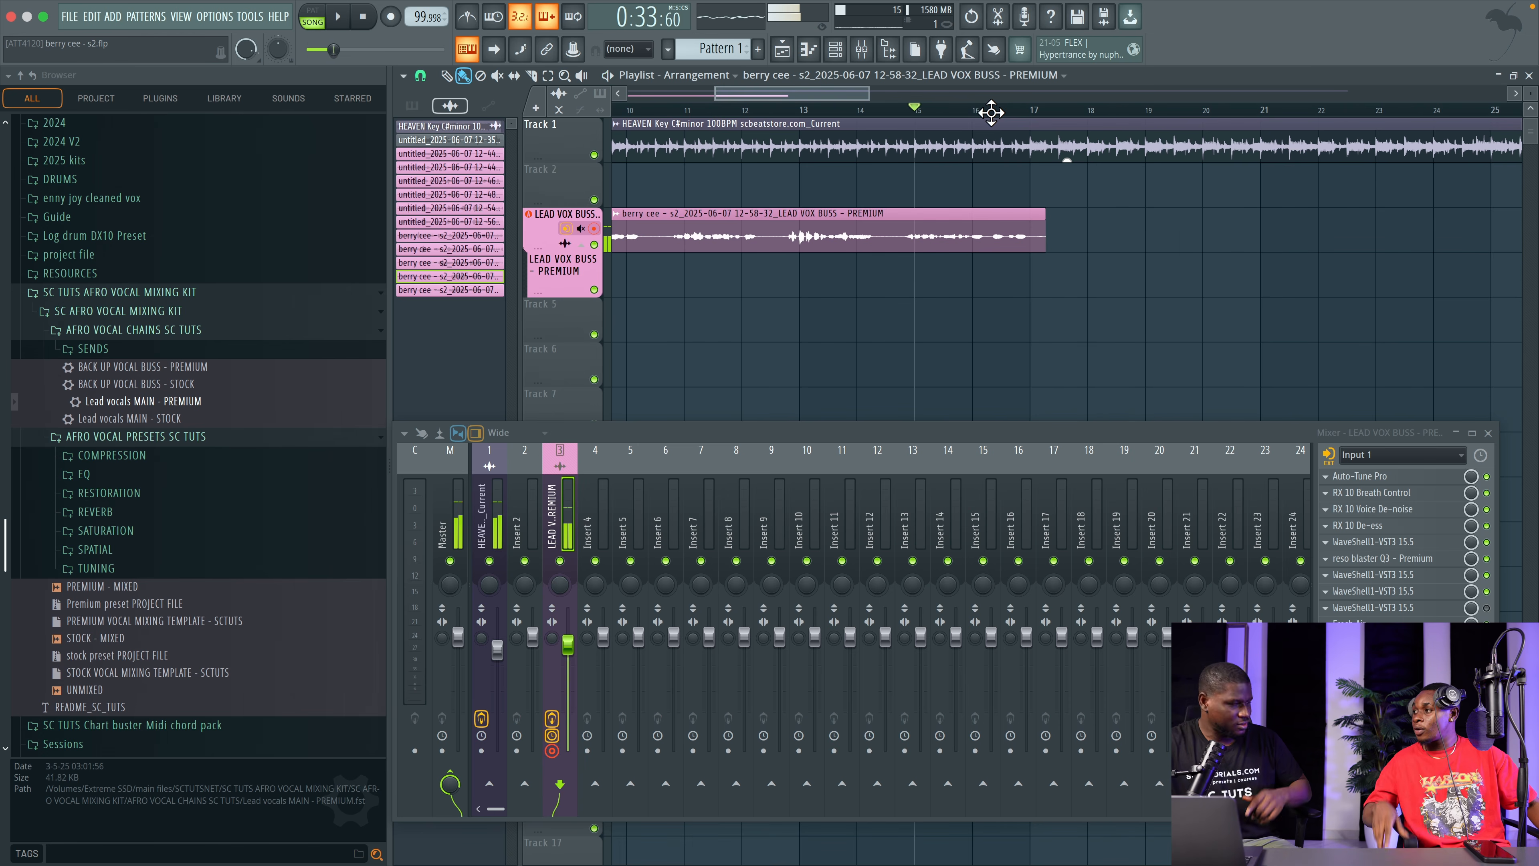
pyautogui.press('space')
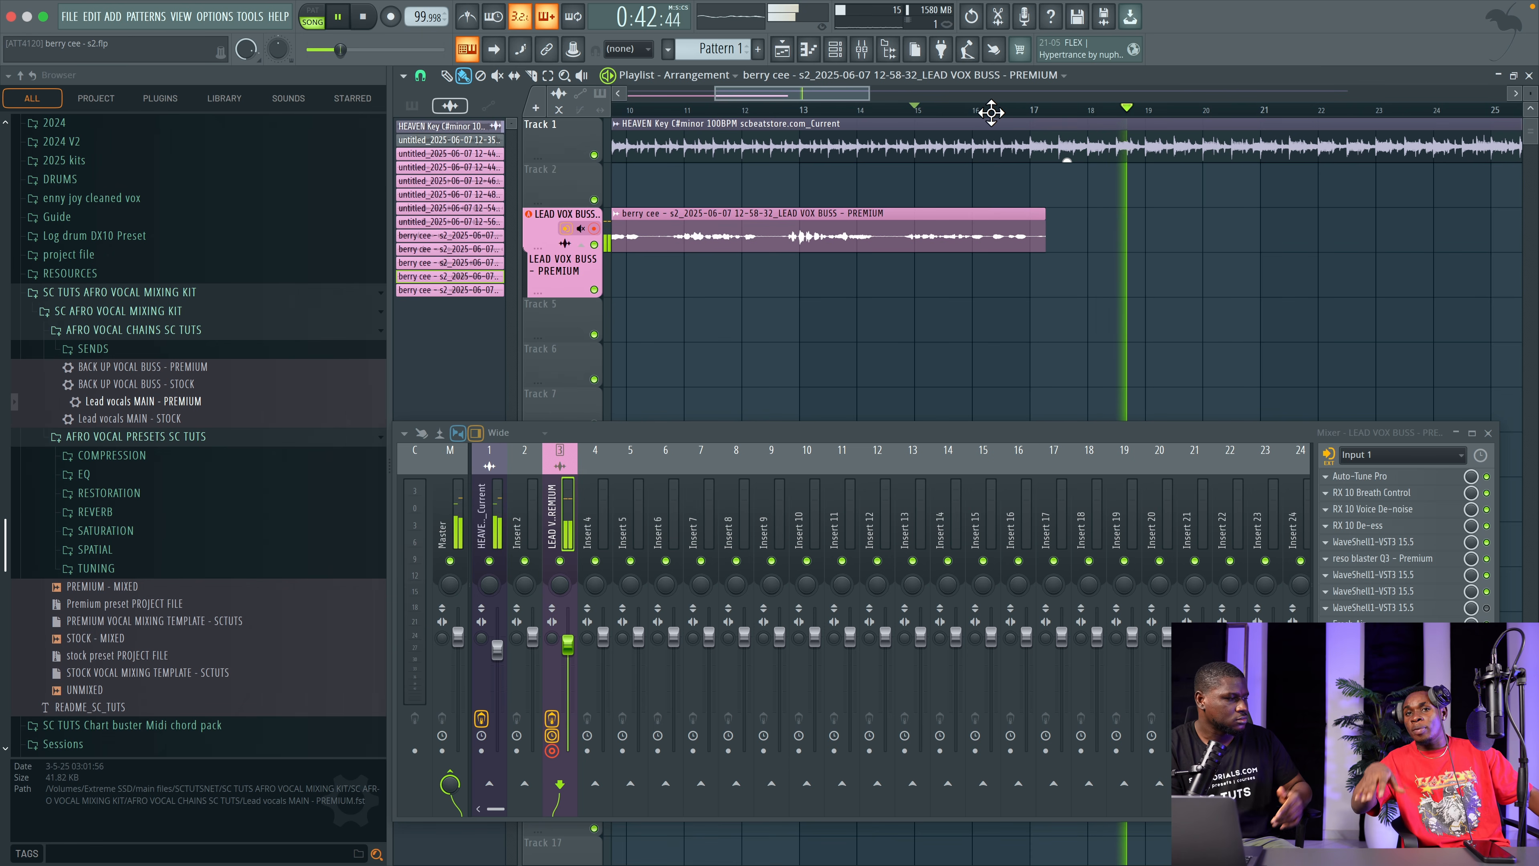
pyautogui.press('space')
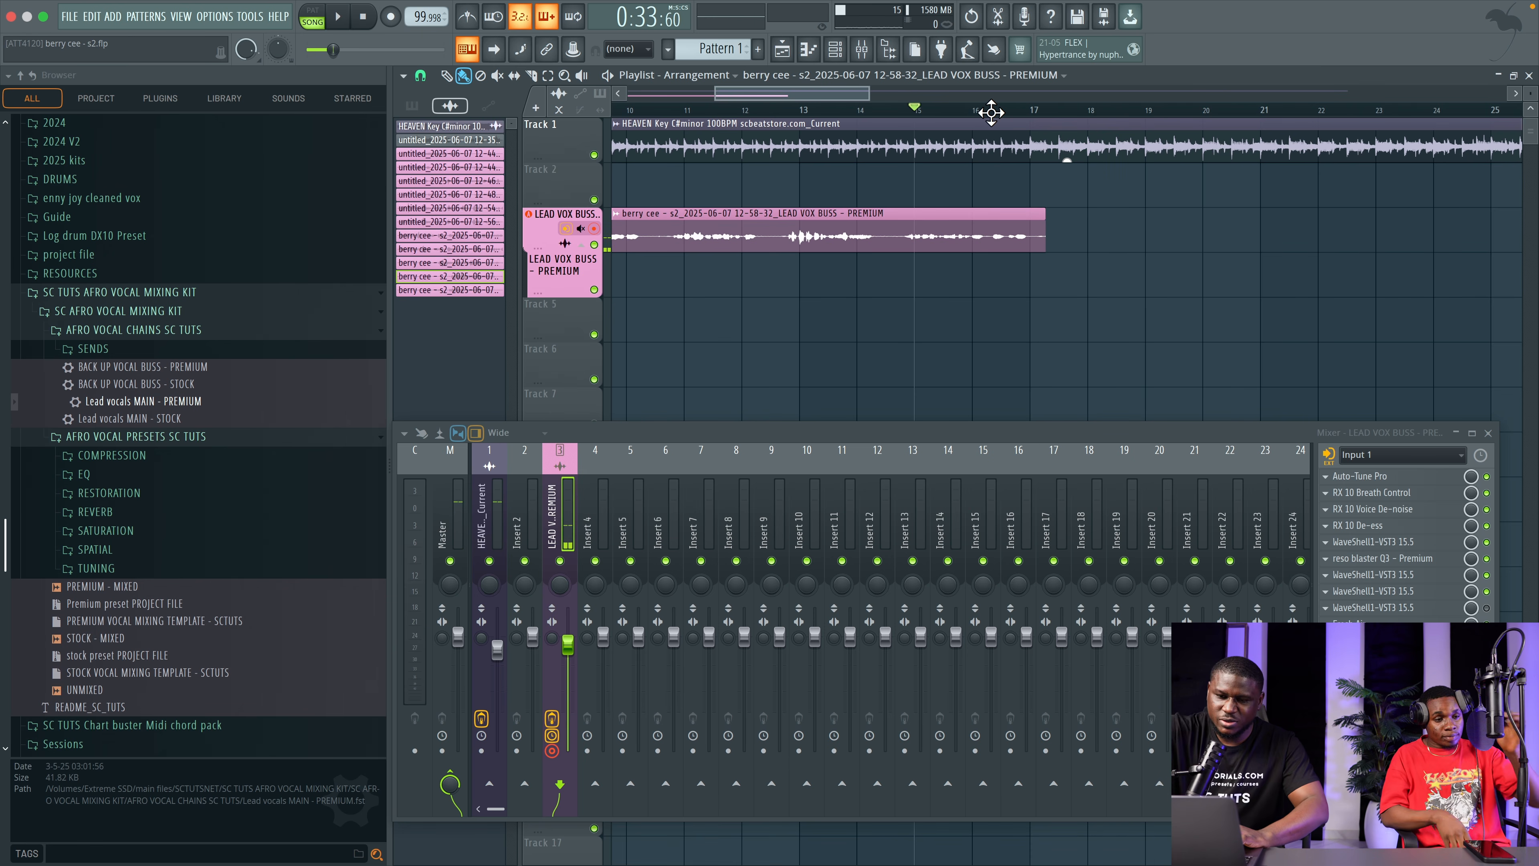
# Step: Record the next vocal phrase from bar 15 on a new track and trim its clip to start at bar 17
pyautogui.click(390, 16)
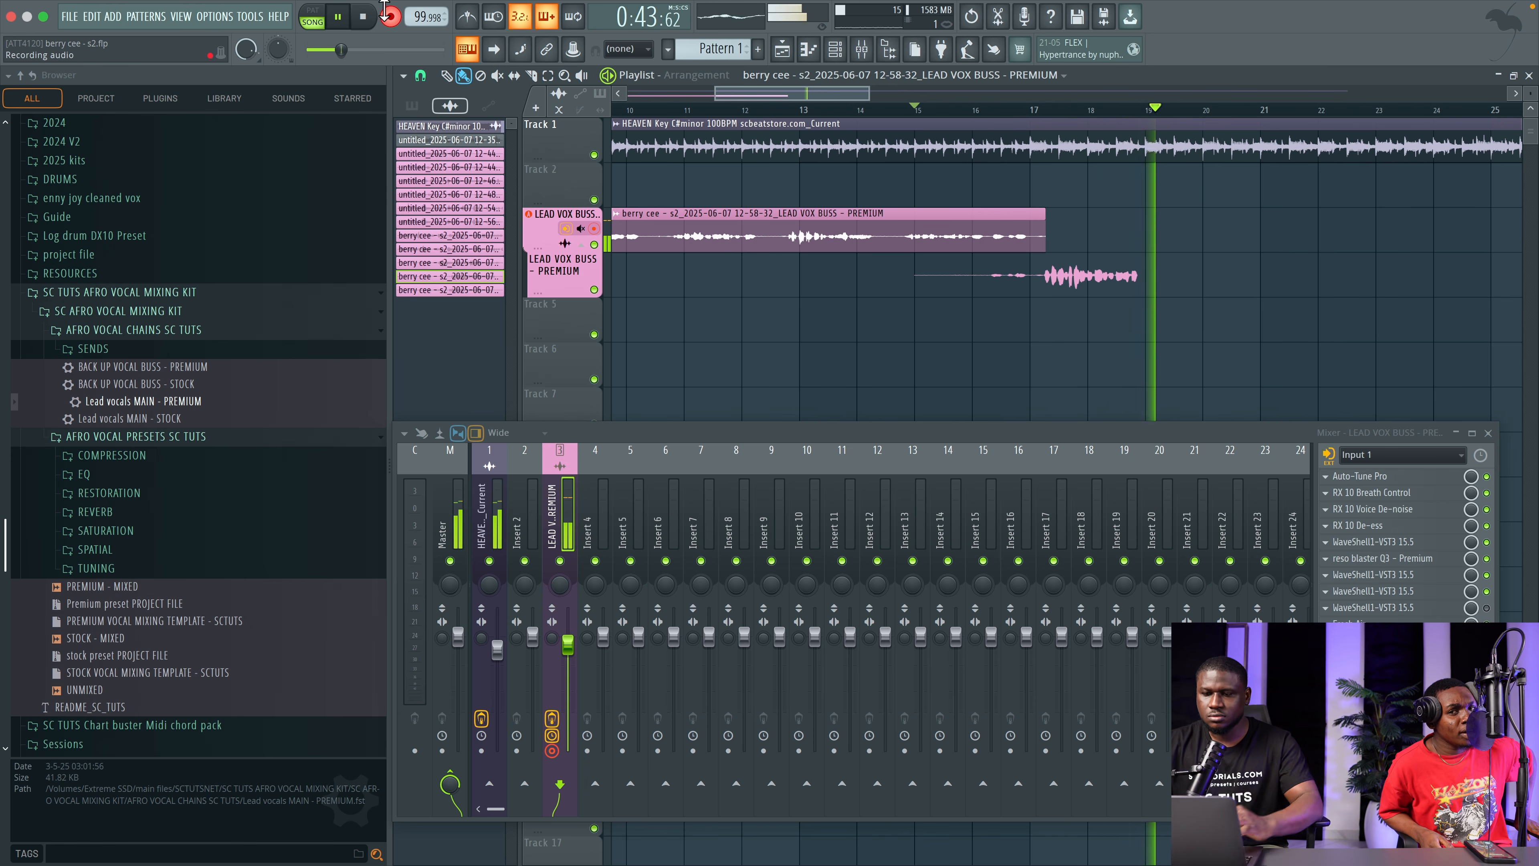
pyautogui.press('space')
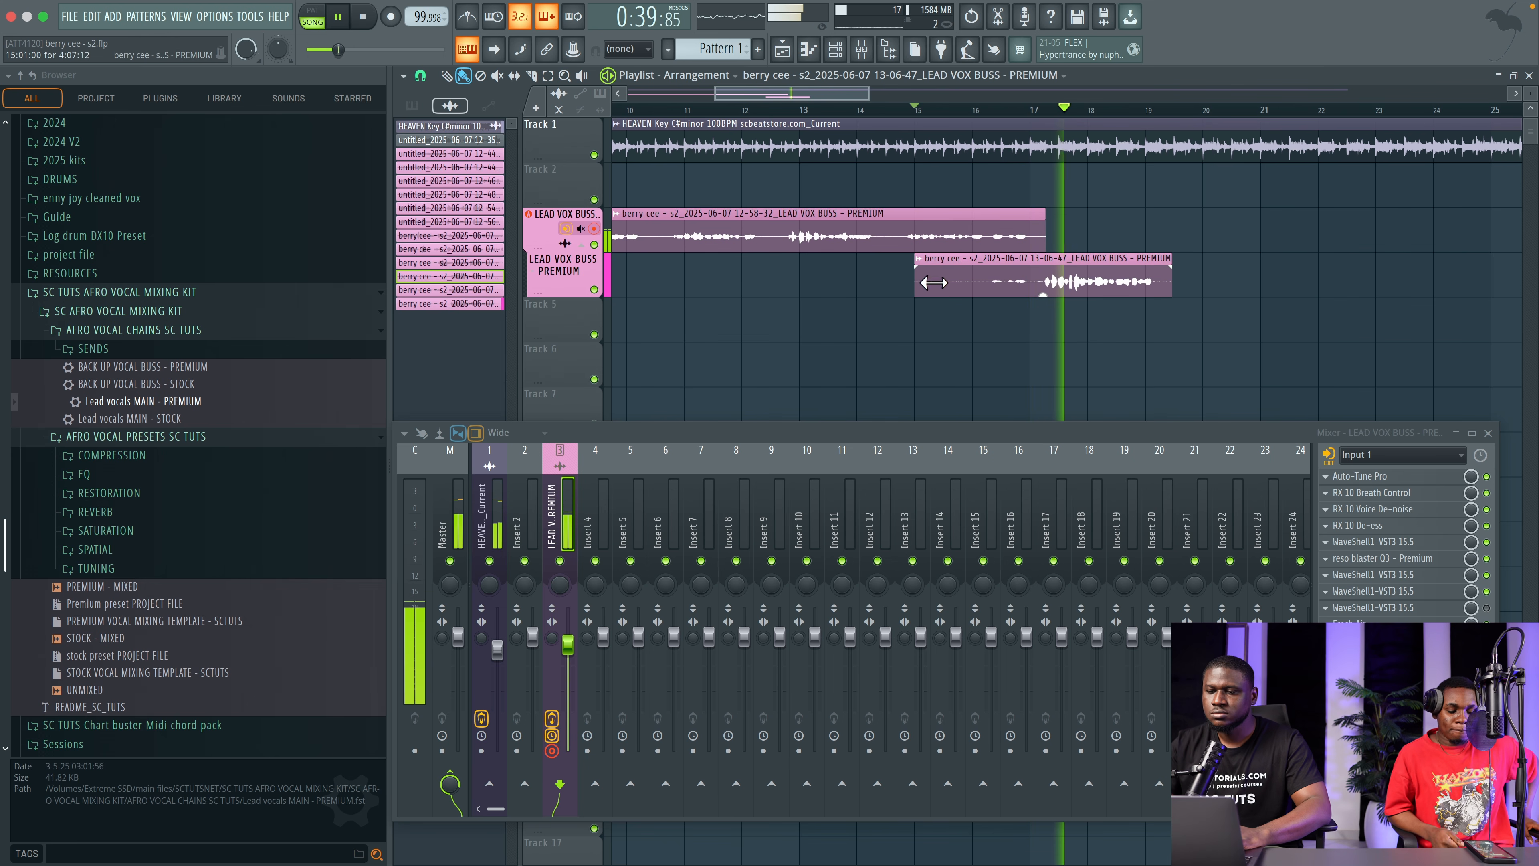
pyautogui.moveTo(930, 282); pyautogui.dragTo(1029, 281)
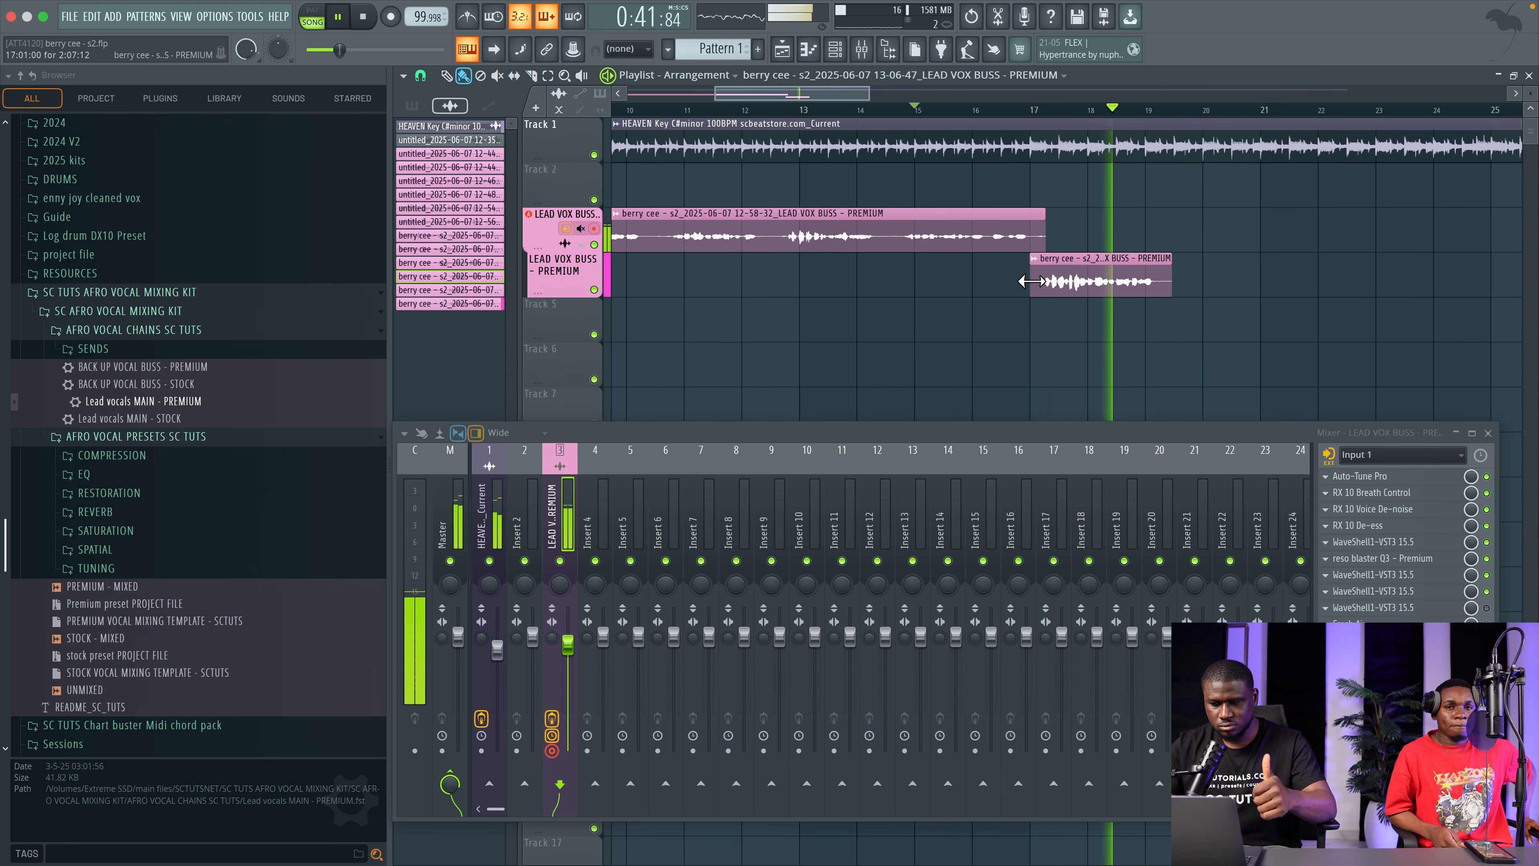
pyautogui.press('space')
# Step: Record another vocal phrase from bar 17 on a third track and trim its clip to start around bar 19
pyautogui.click(390, 17)
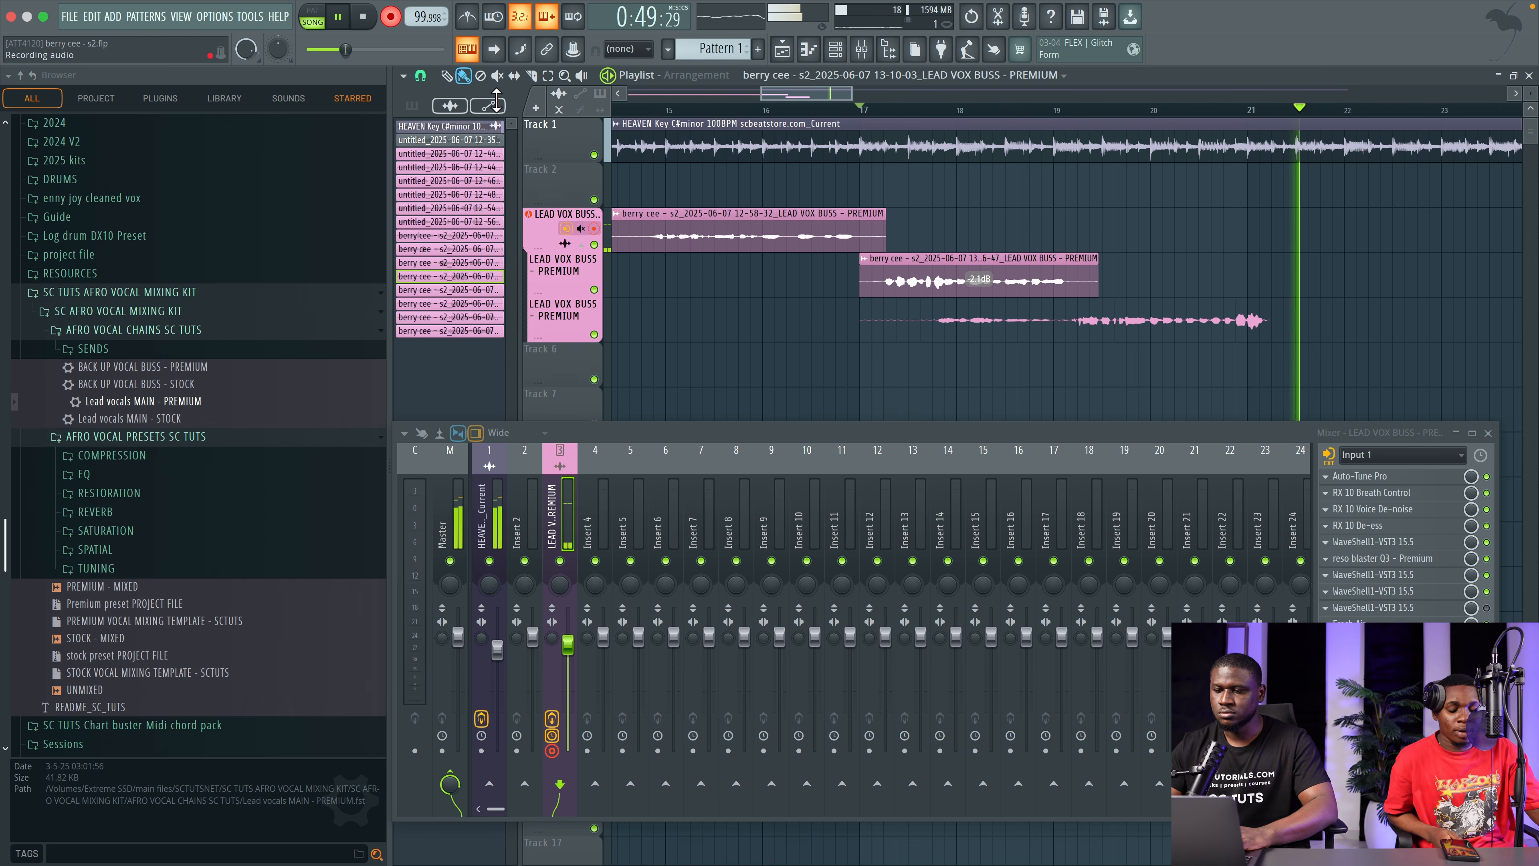
pyautogui.press('space')
pyautogui.press('space')
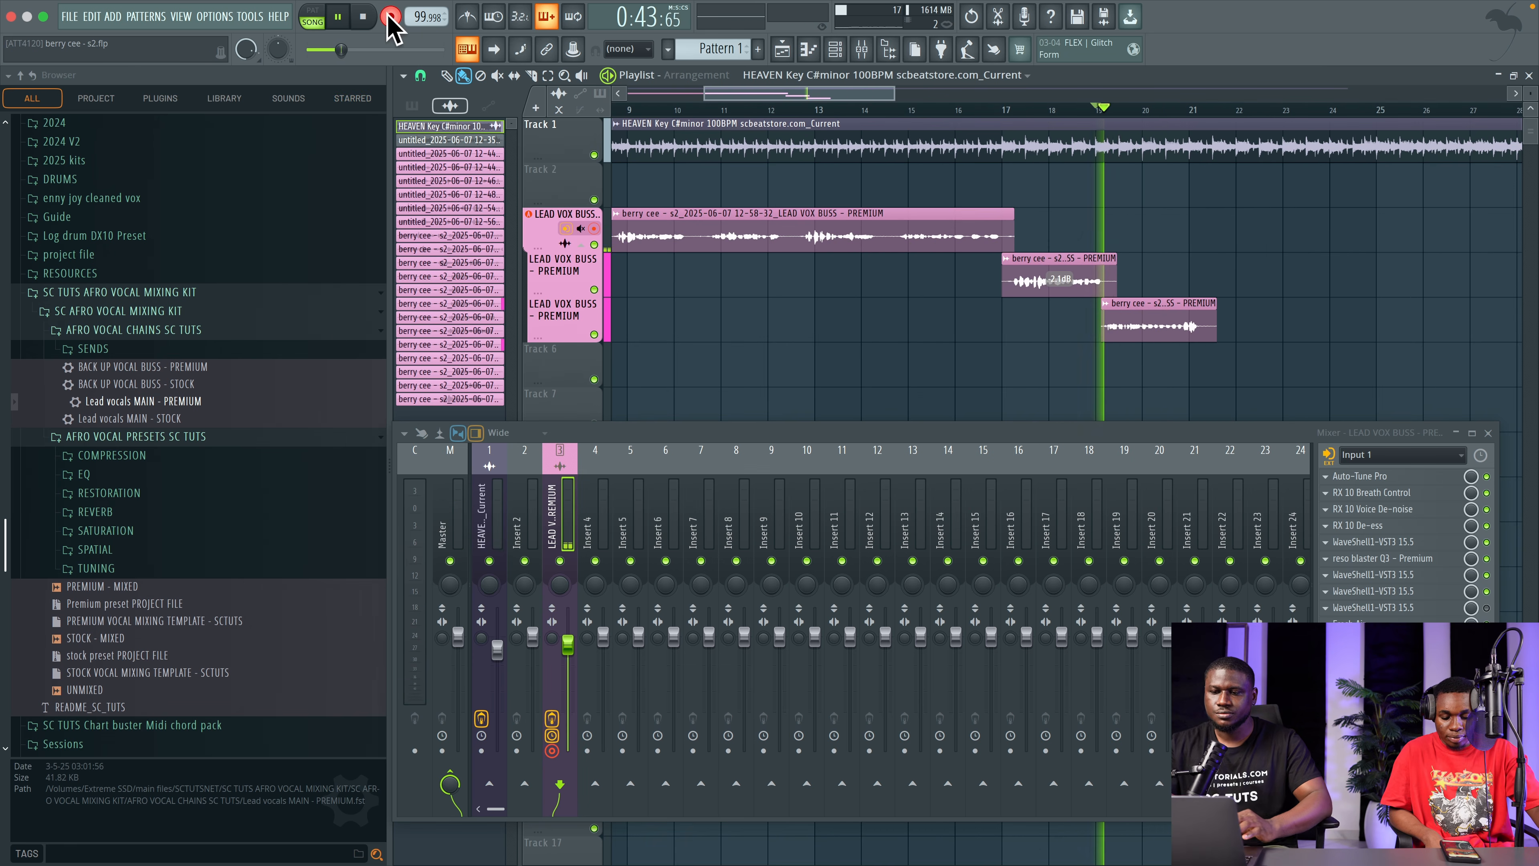
# Step: Record a further vocal take from bar 19 and trim the start of its clip to bar 21
pyautogui.click(390, 17)
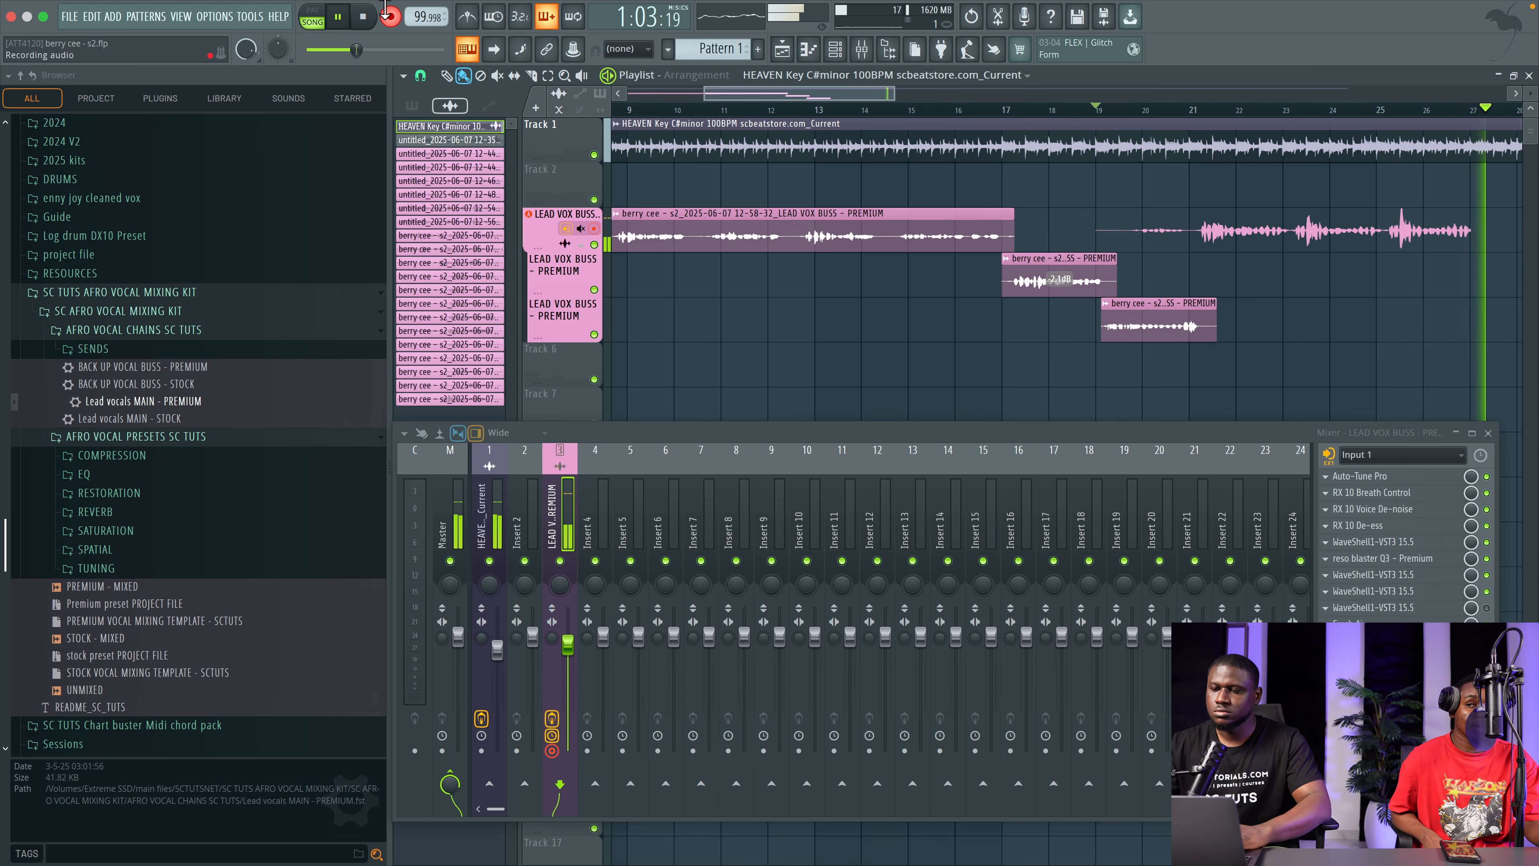
pyautogui.press('space')
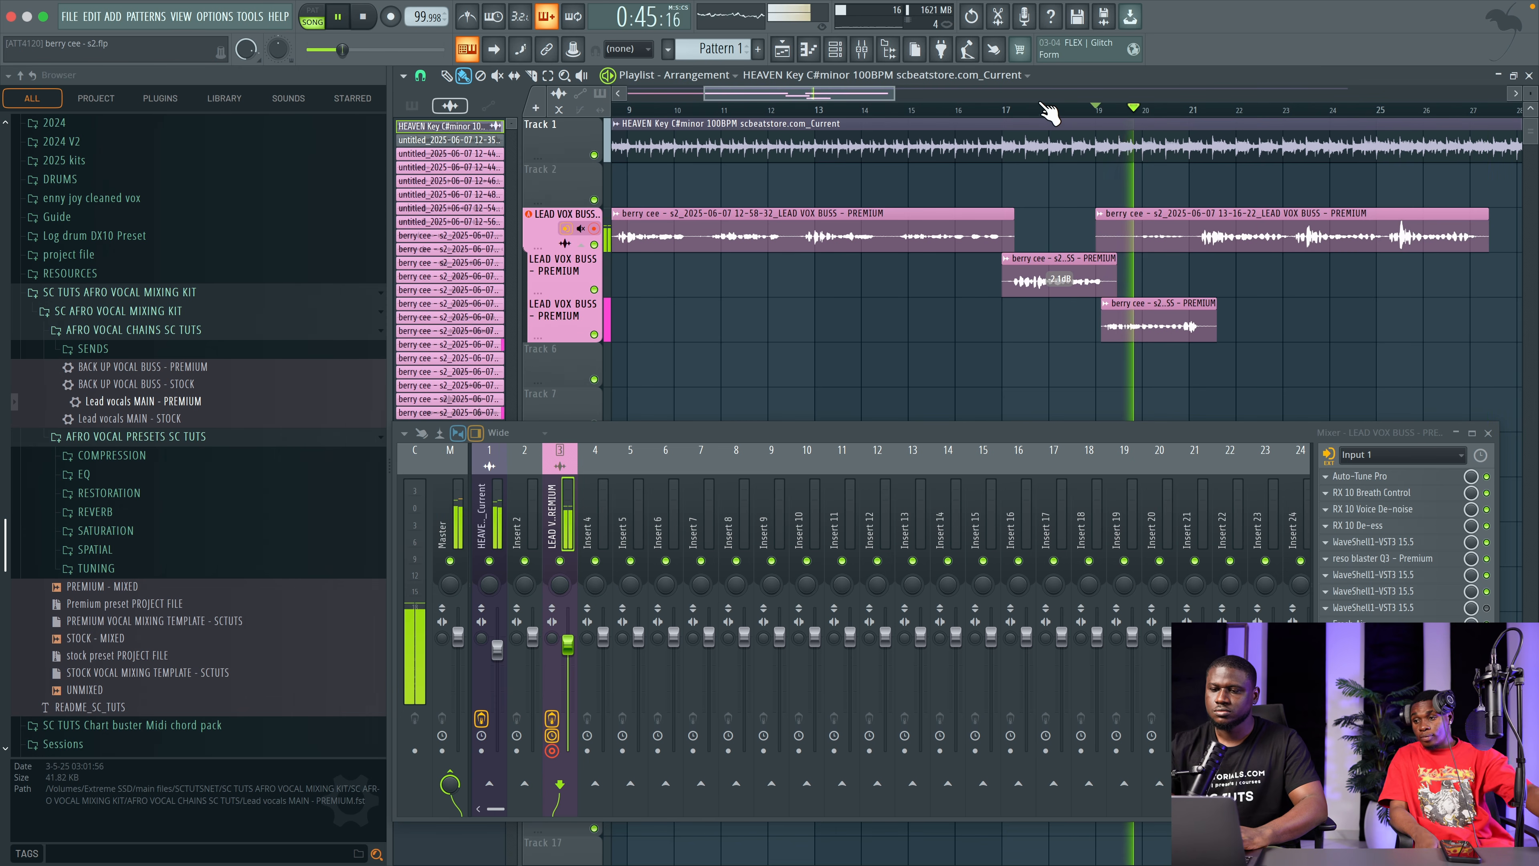
pyautogui.moveTo(1097, 249); pyautogui.dragTo(1174, 251)
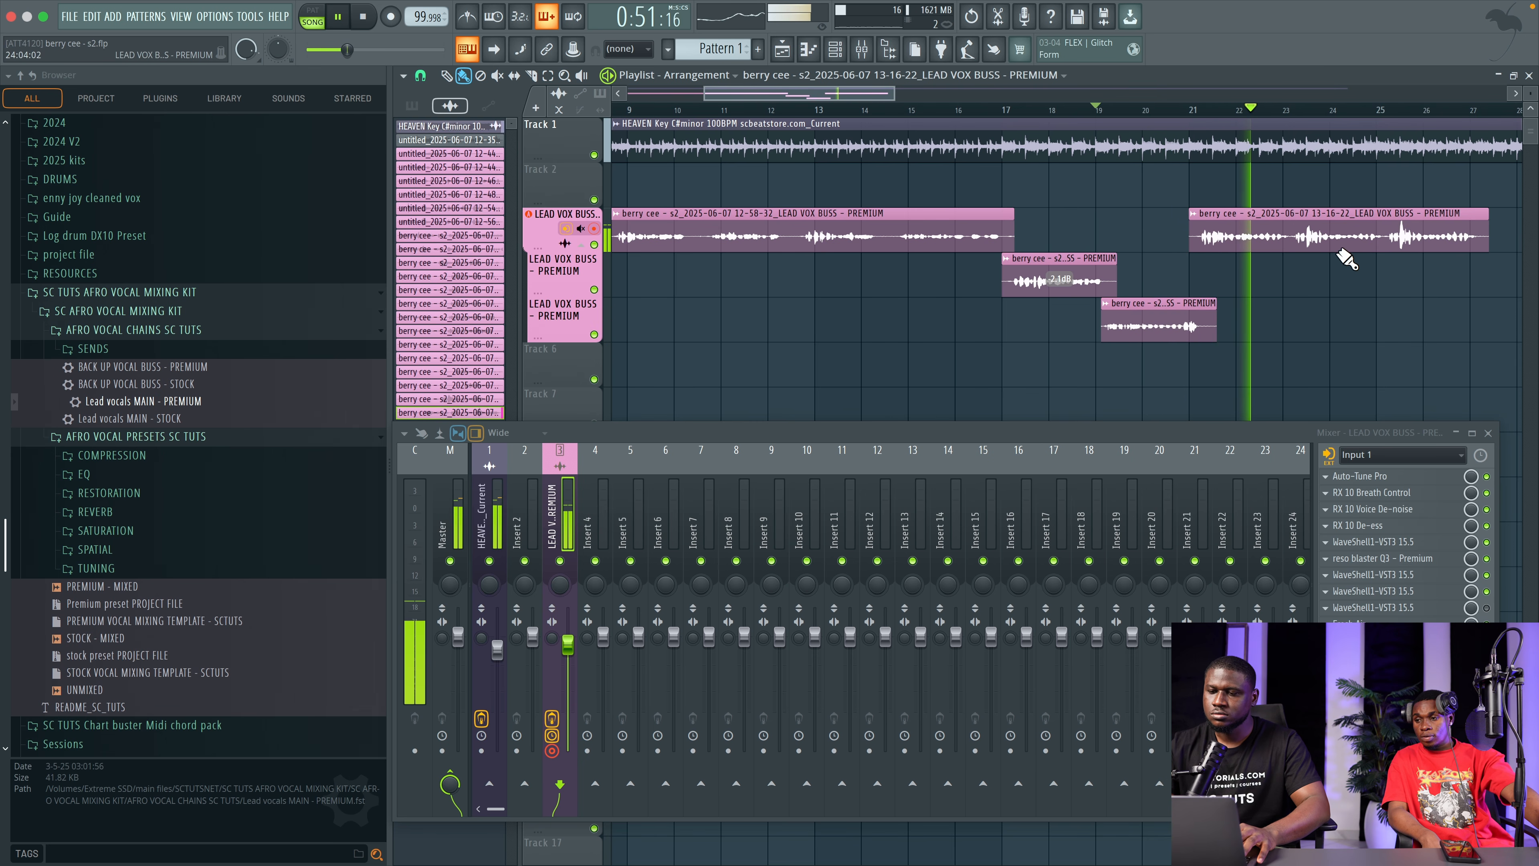
# Step: Lower the gain of the vocal clip at bar 21 to -3.9 dB and slice it at bars 23 and 25
pyautogui.moveTo(1339, 249); pyautogui.dragTo(1339, 259)
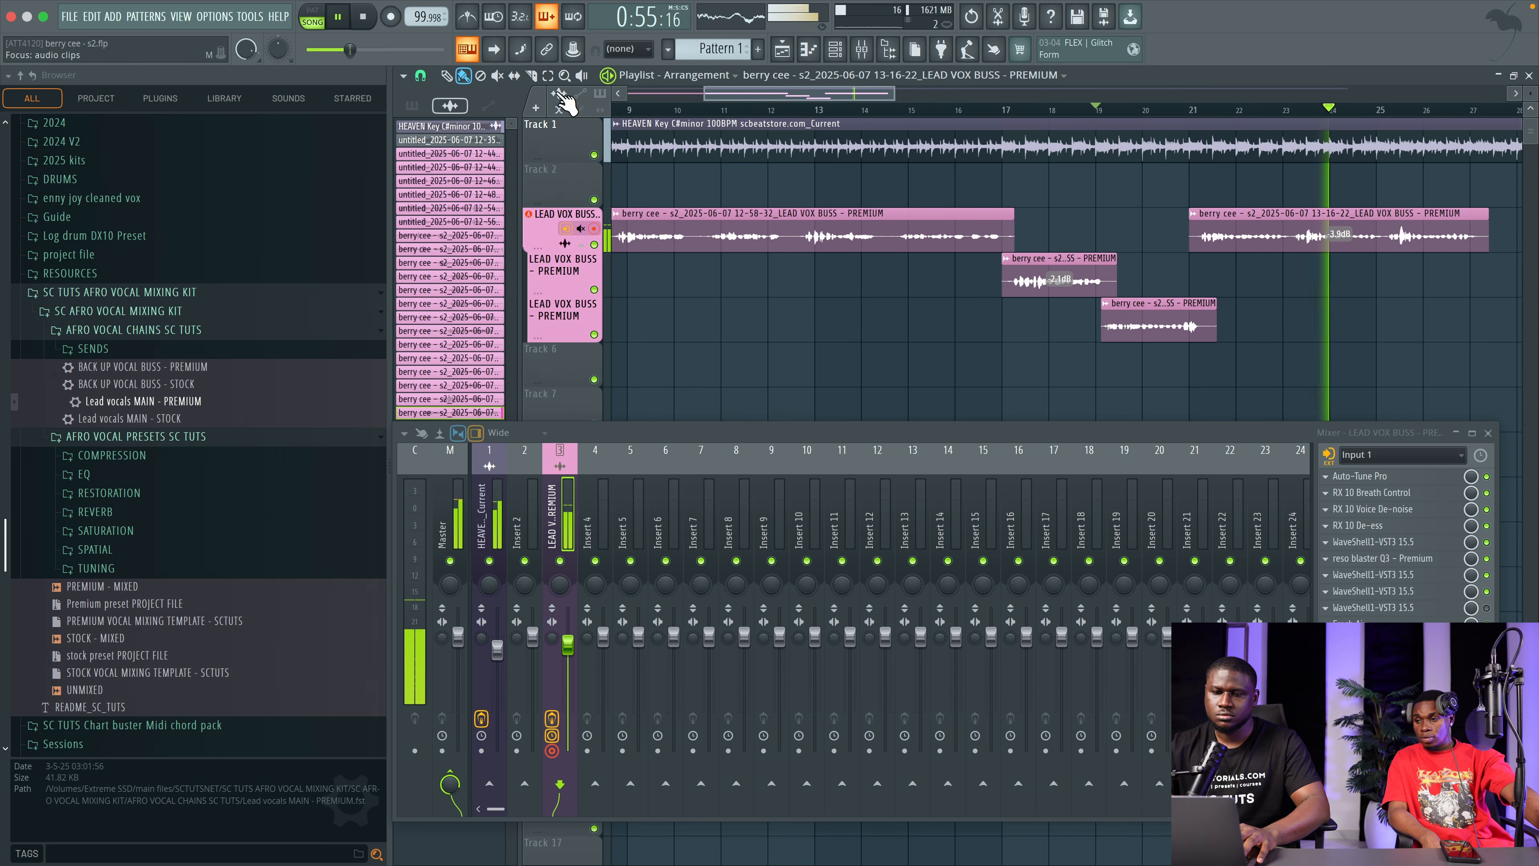
pyautogui.scroll(3, 1236, 242)
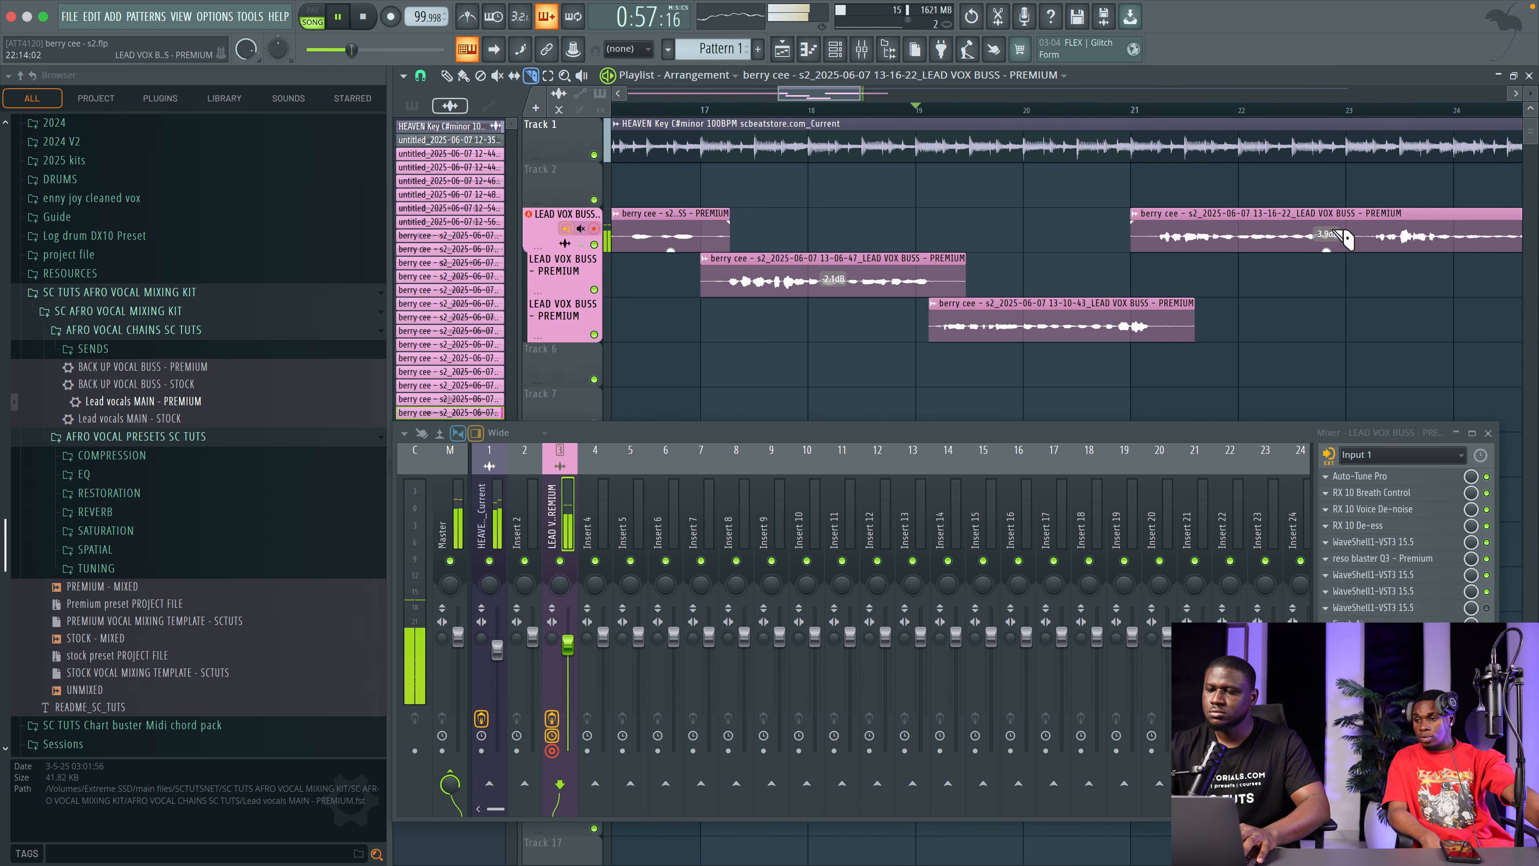
pyautogui.scroll(-4, 1353, 267)
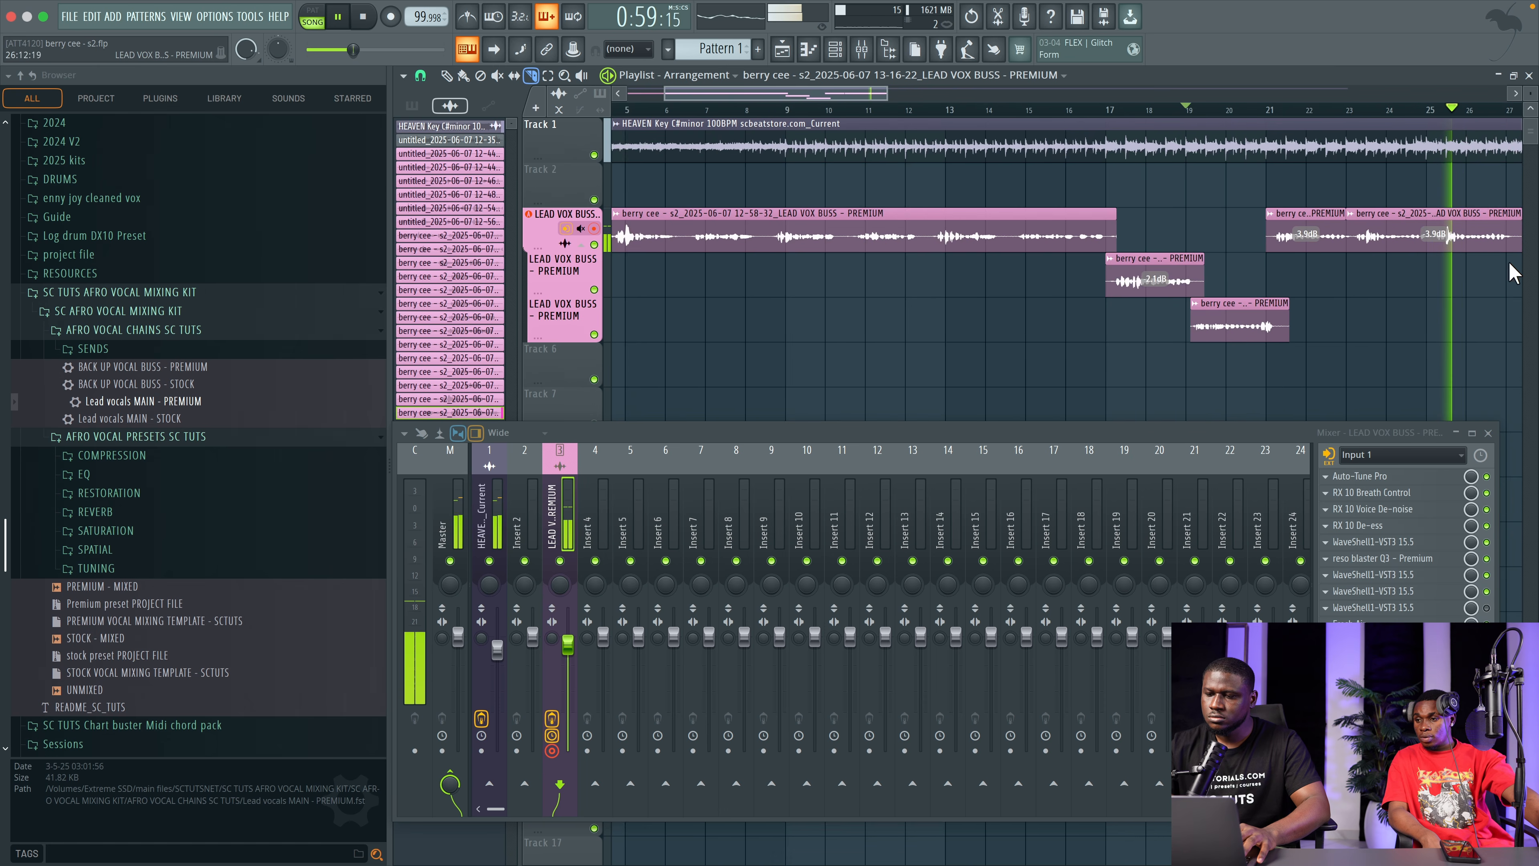
pyautogui.scroll(3, 1438, 269)
pyautogui.press('space')
pyautogui.press('space')
pyautogui.scroll(-1, 1251, 242)
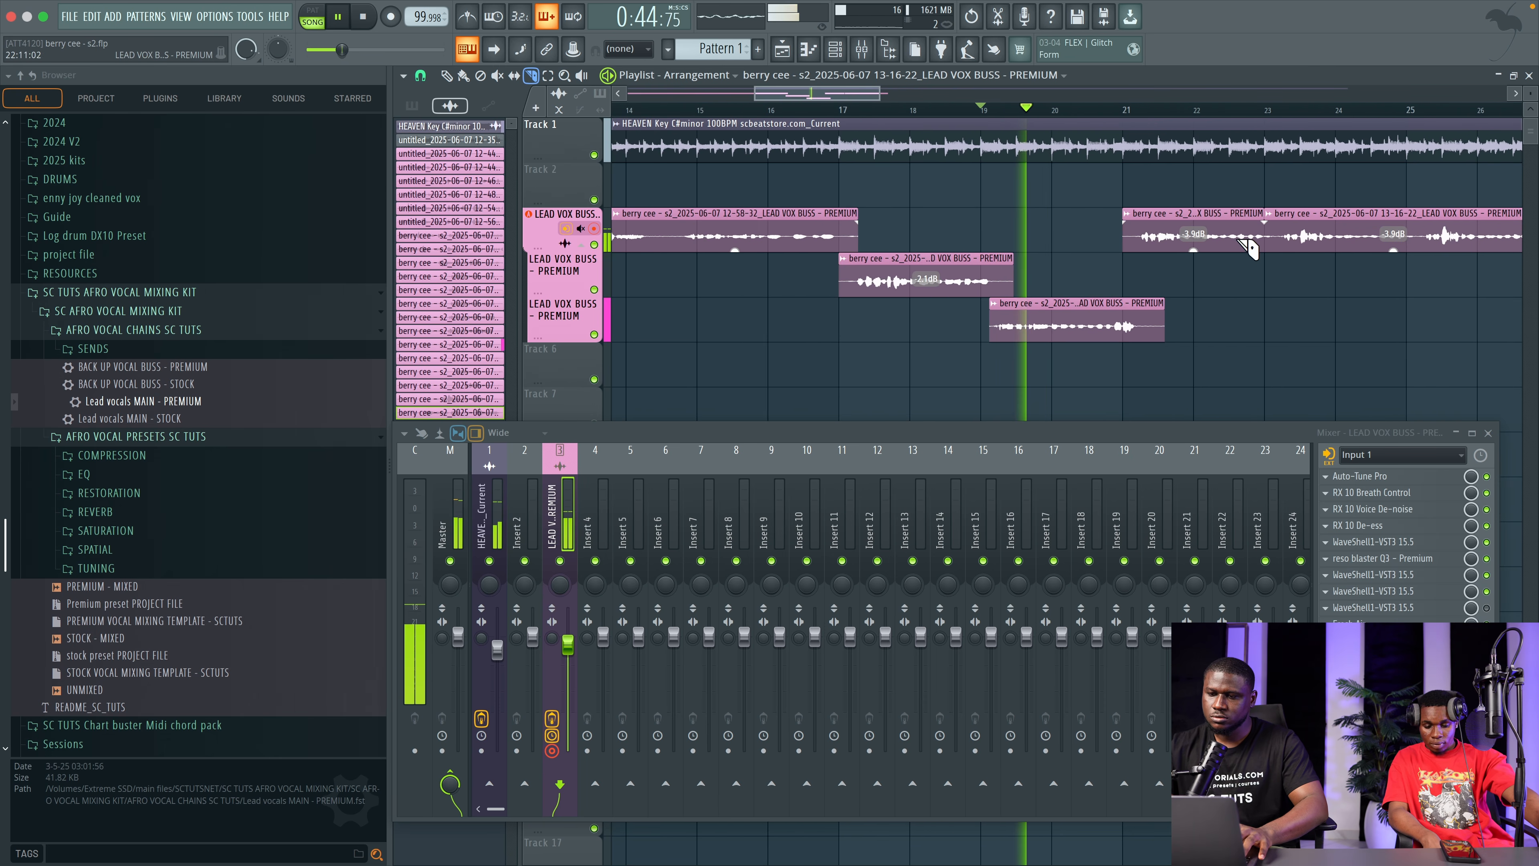
pyautogui.click(1414, 249)
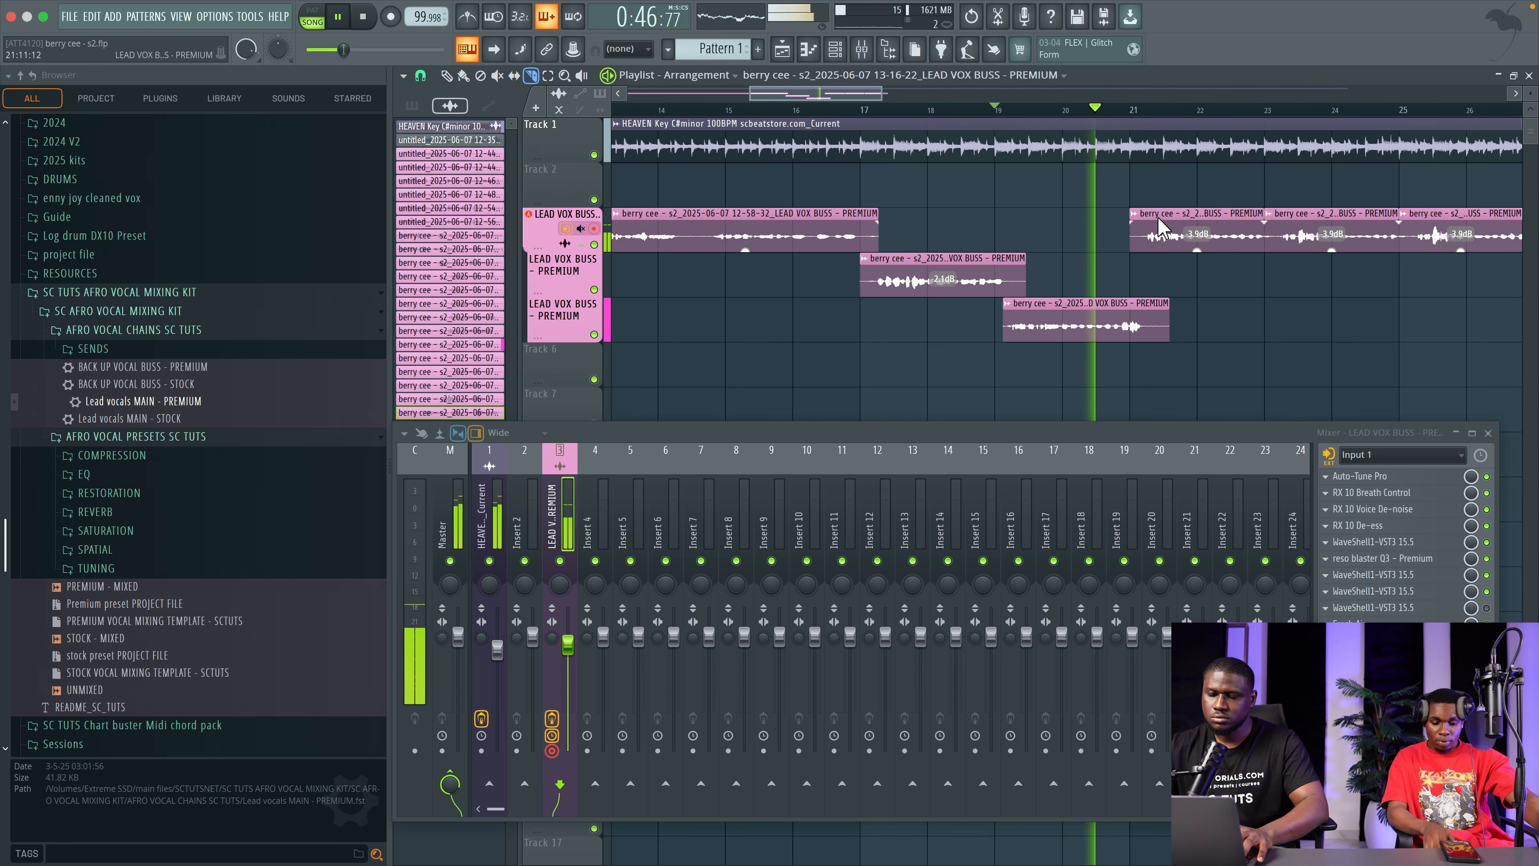
pyautogui.click(448, 75)
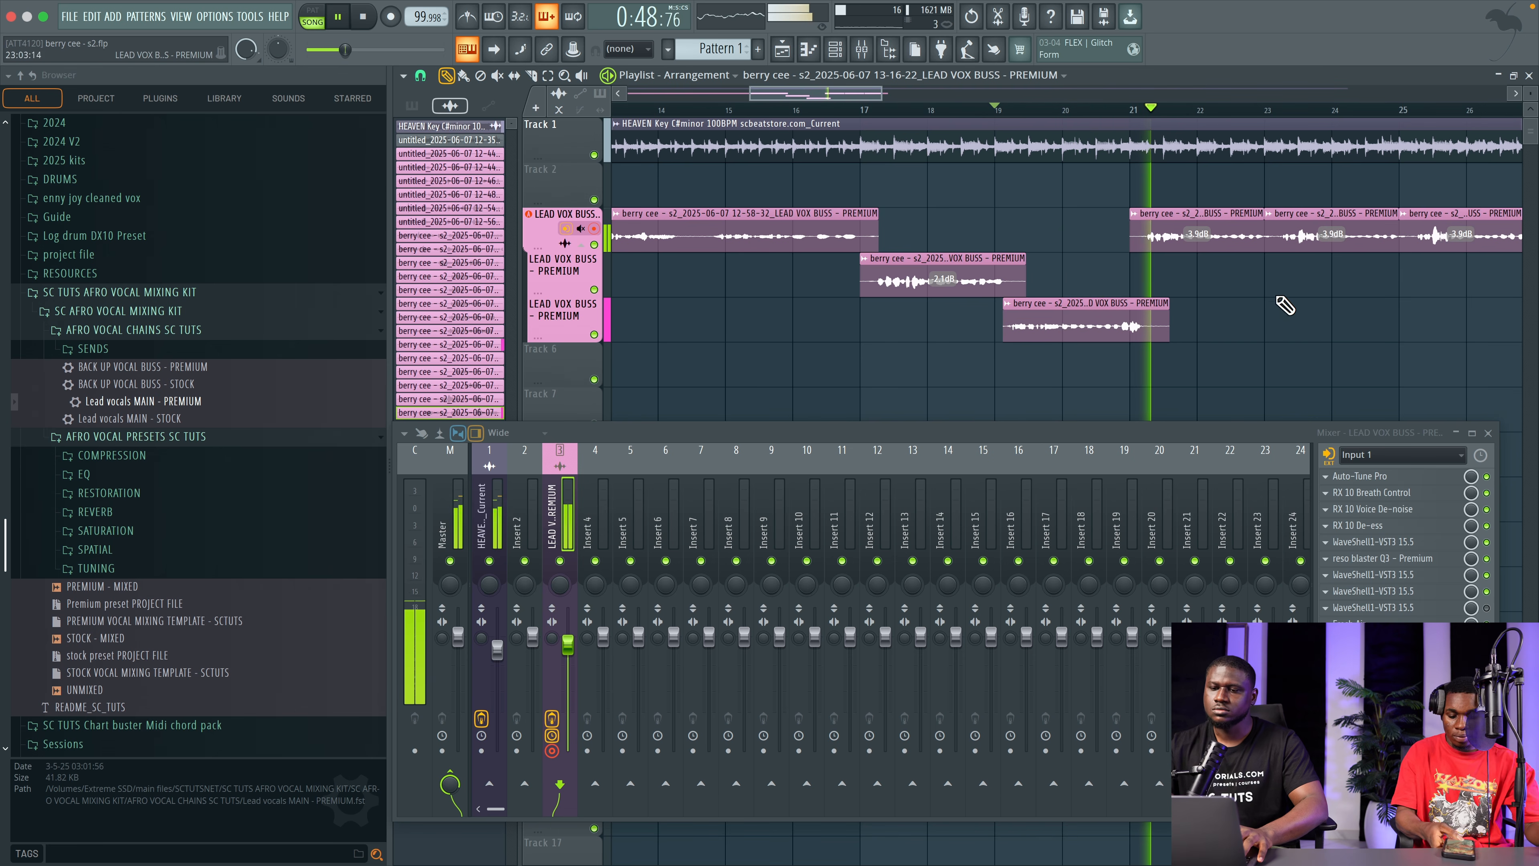
# Step: Mute the three sliced vocal clips and record a replacement take from bar 19 on a new track
pyautogui.press('space')
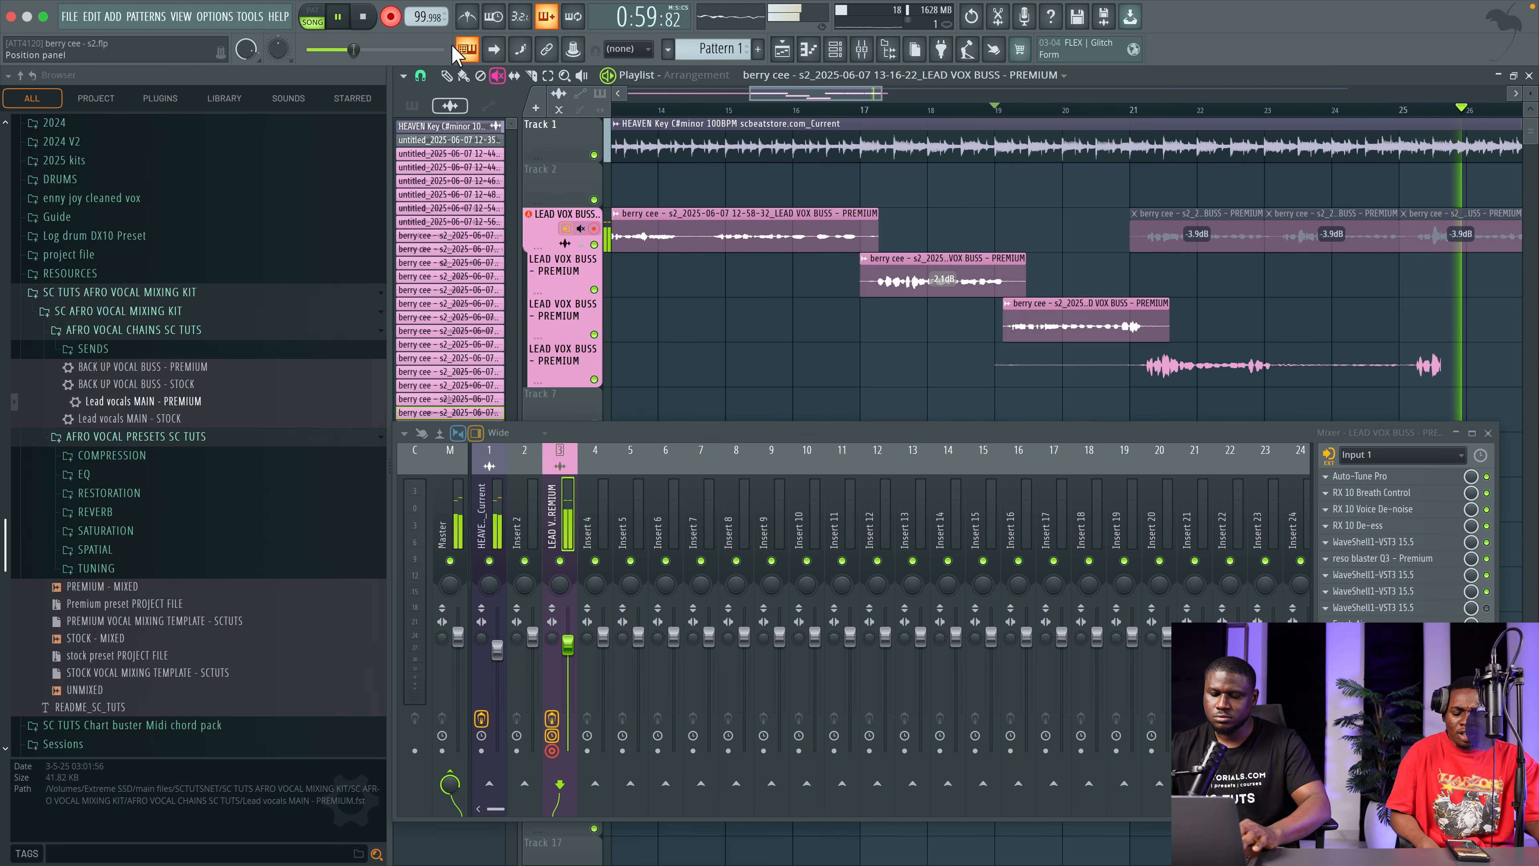
pyautogui.scroll(-2, 927, 200)
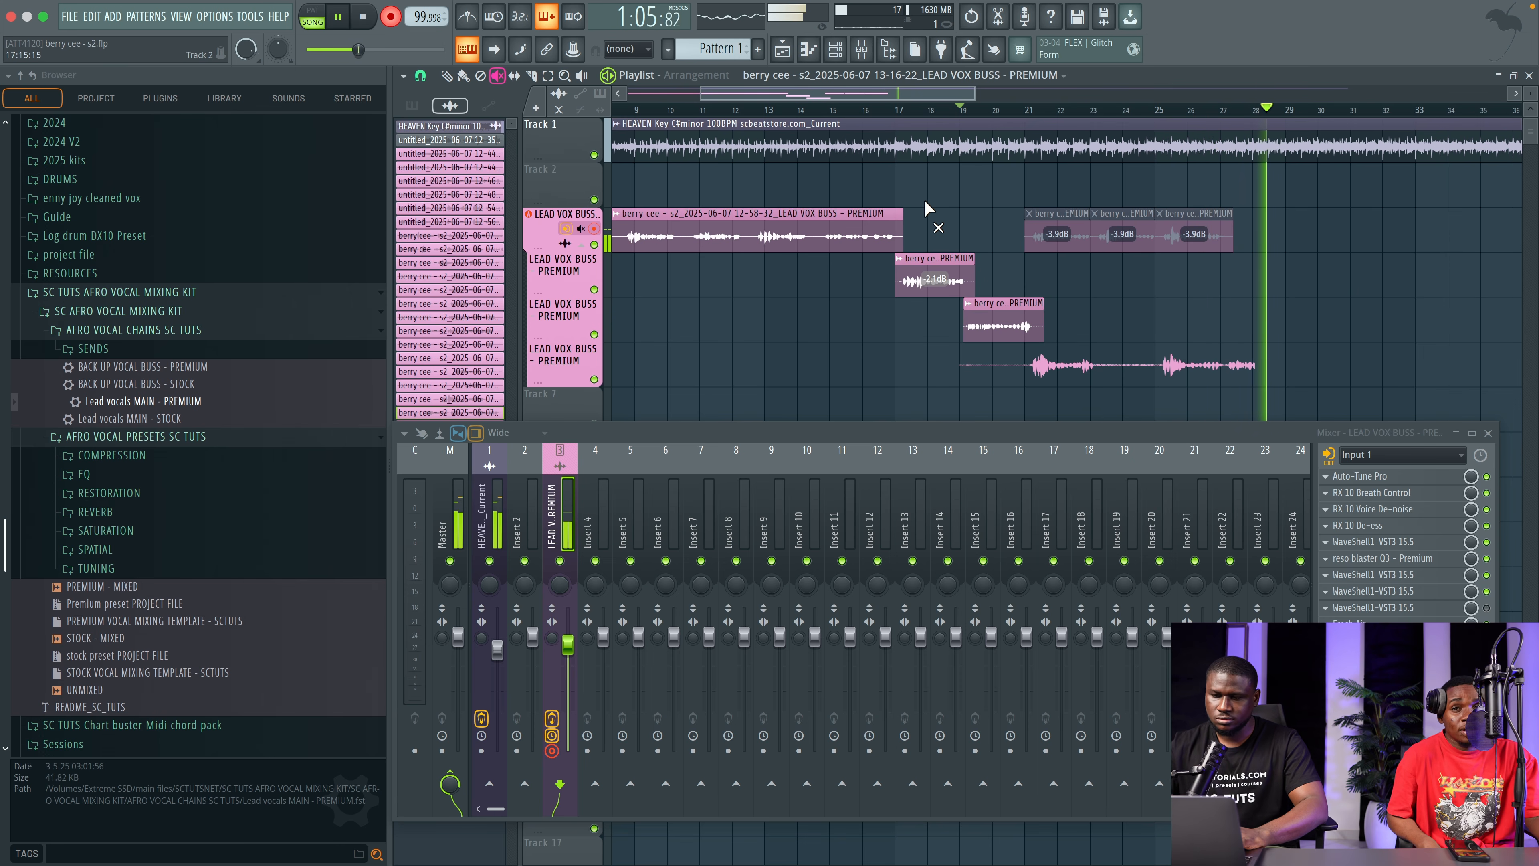
pyautogui.press('space')
# Step: Move the replacement take's phrase from bar 25 to bar 21, trim both of its ends and play it back
pyautogui.press('space')
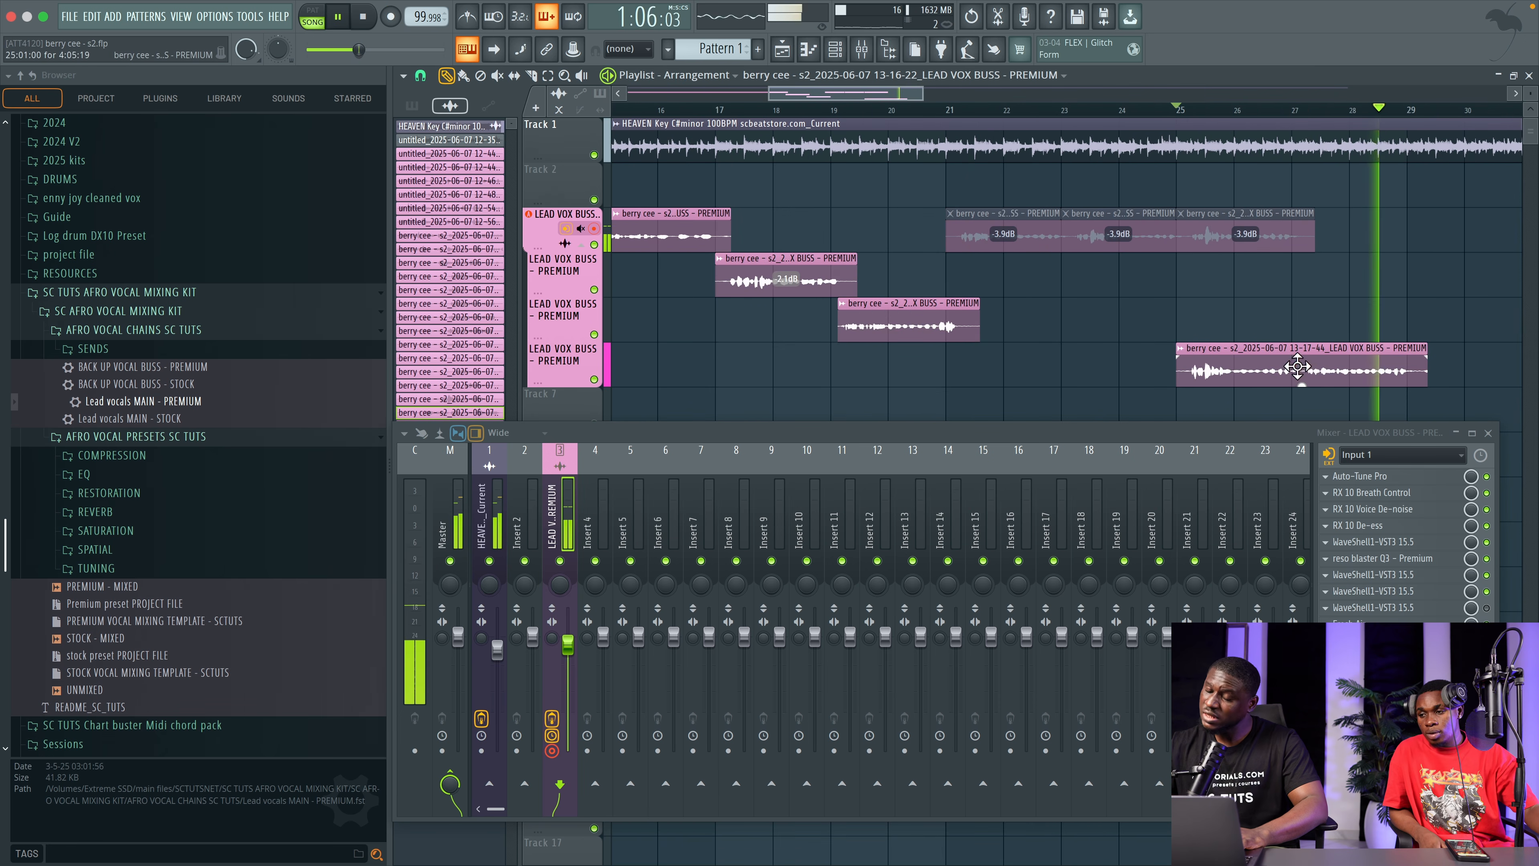
pyautogui.press('space')
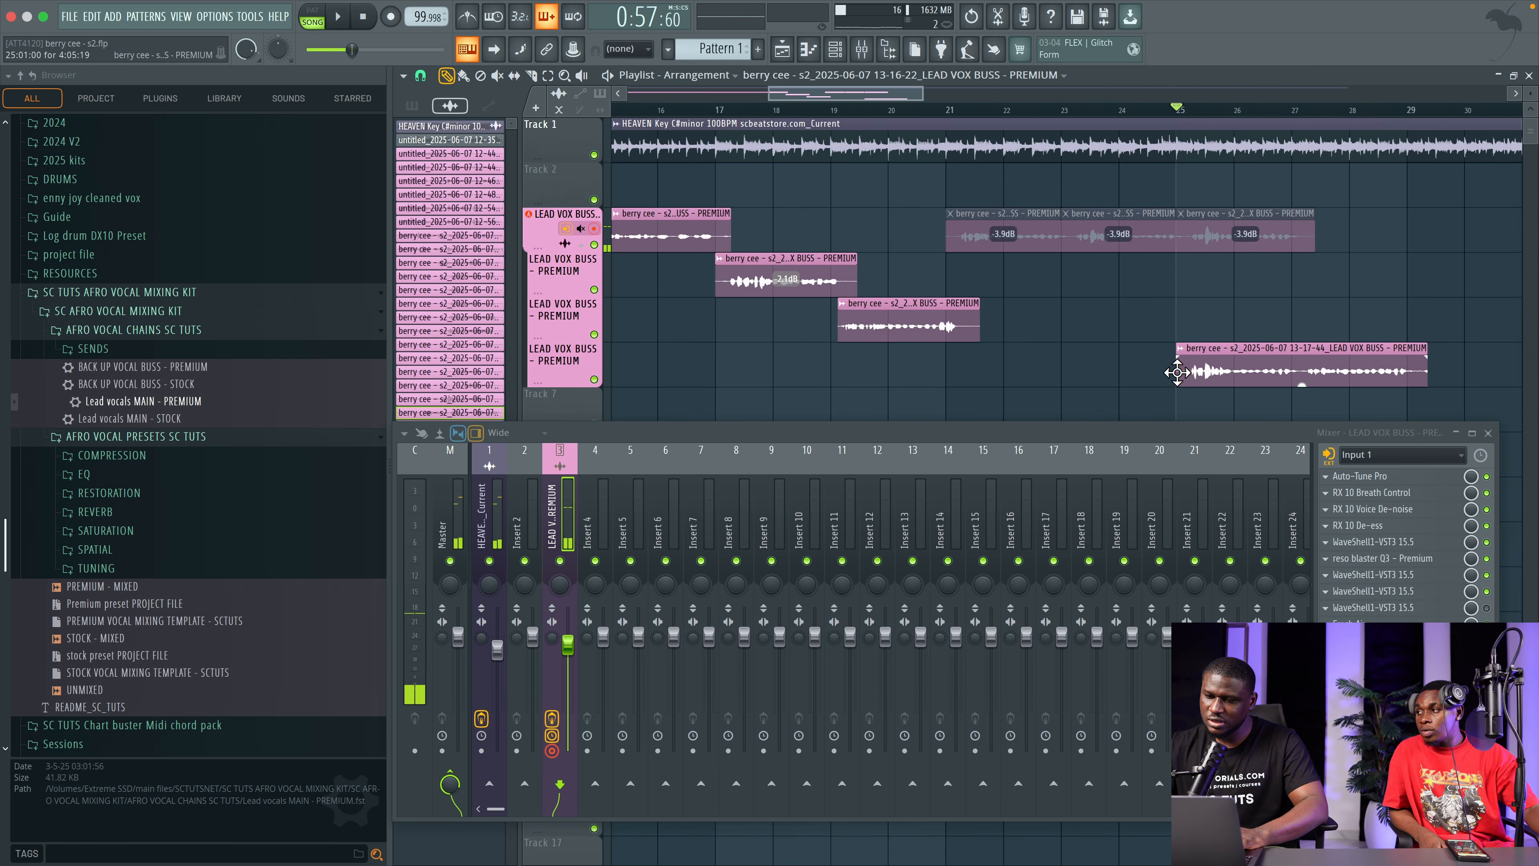
pyautogui.moveTo(1319, 370); pyautogui.dragTo(997, 363)
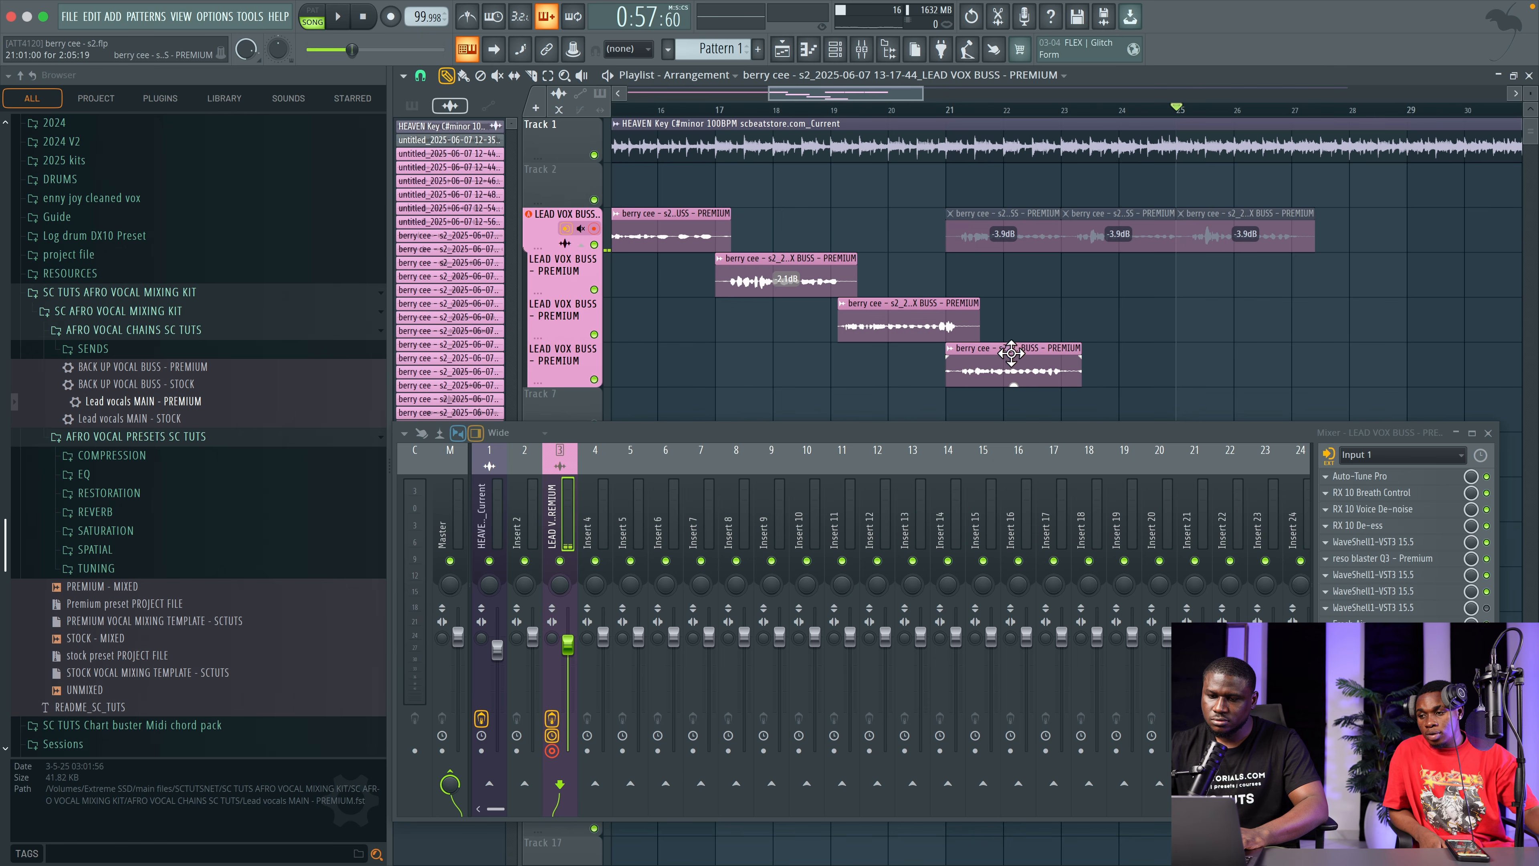
pyautogui.press('space')
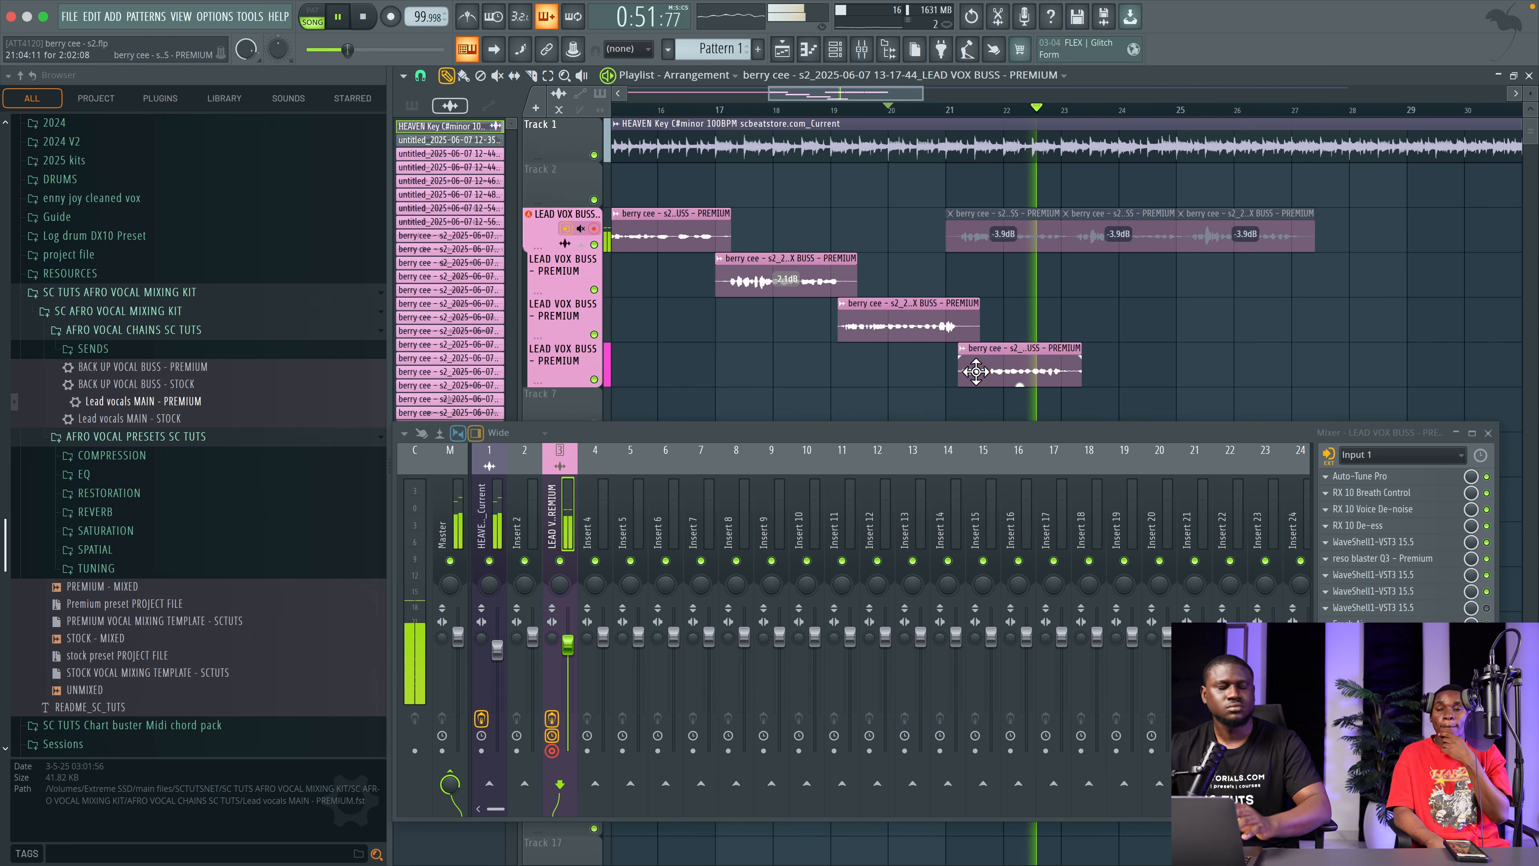
pyautogui.press('space')
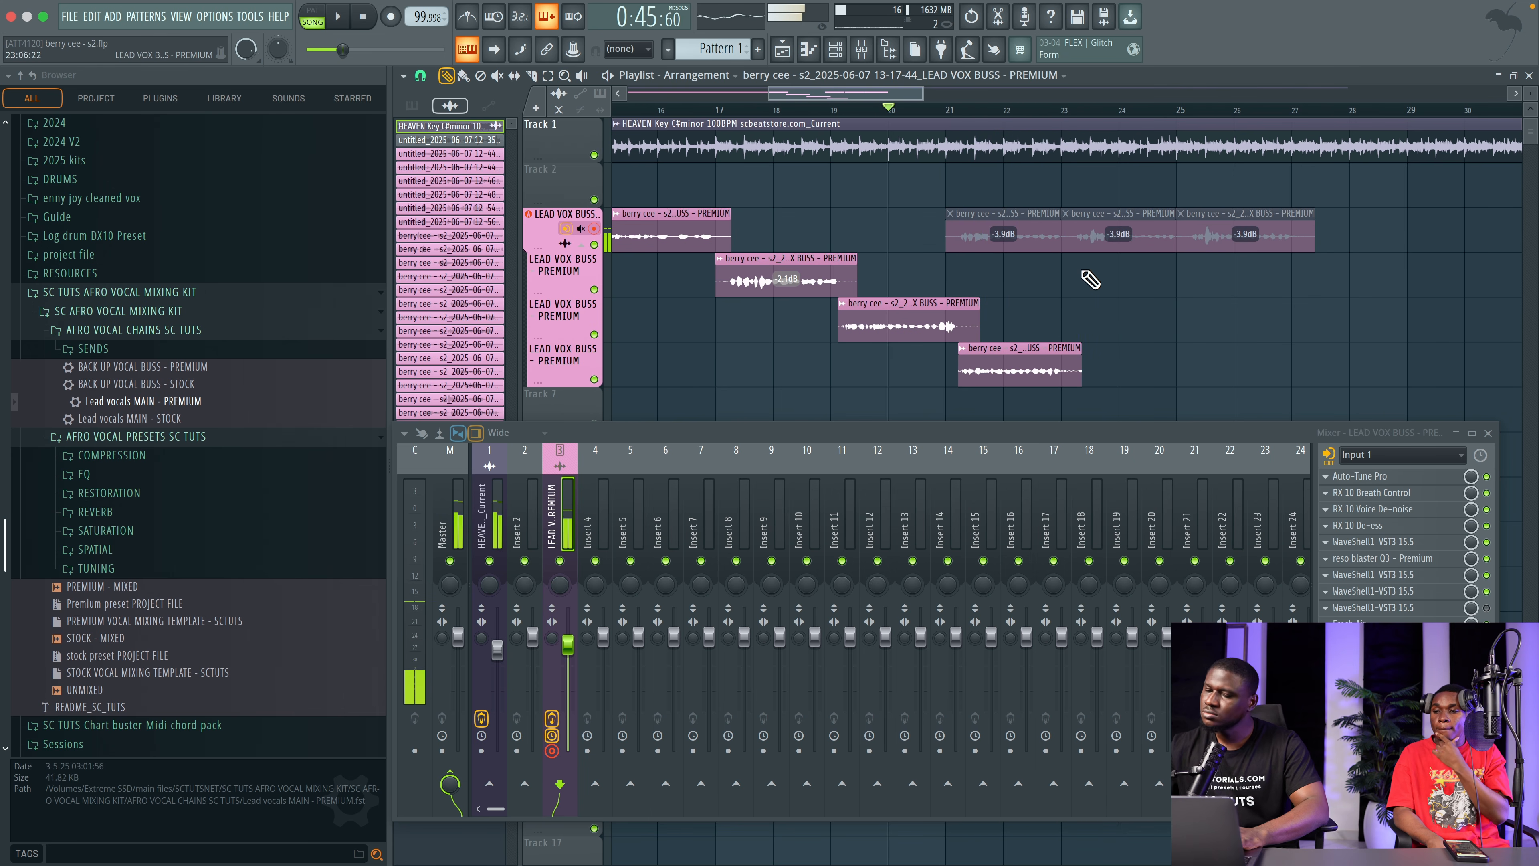
# Step: Delete the three muted vocal clips spanning bars 21 to 27 on the first lead vocal track
pyautogui.rightClick(1004, 229)
pyautogui.rightClick(1121, 236)
pyautogui.rightClick(1217, 239)
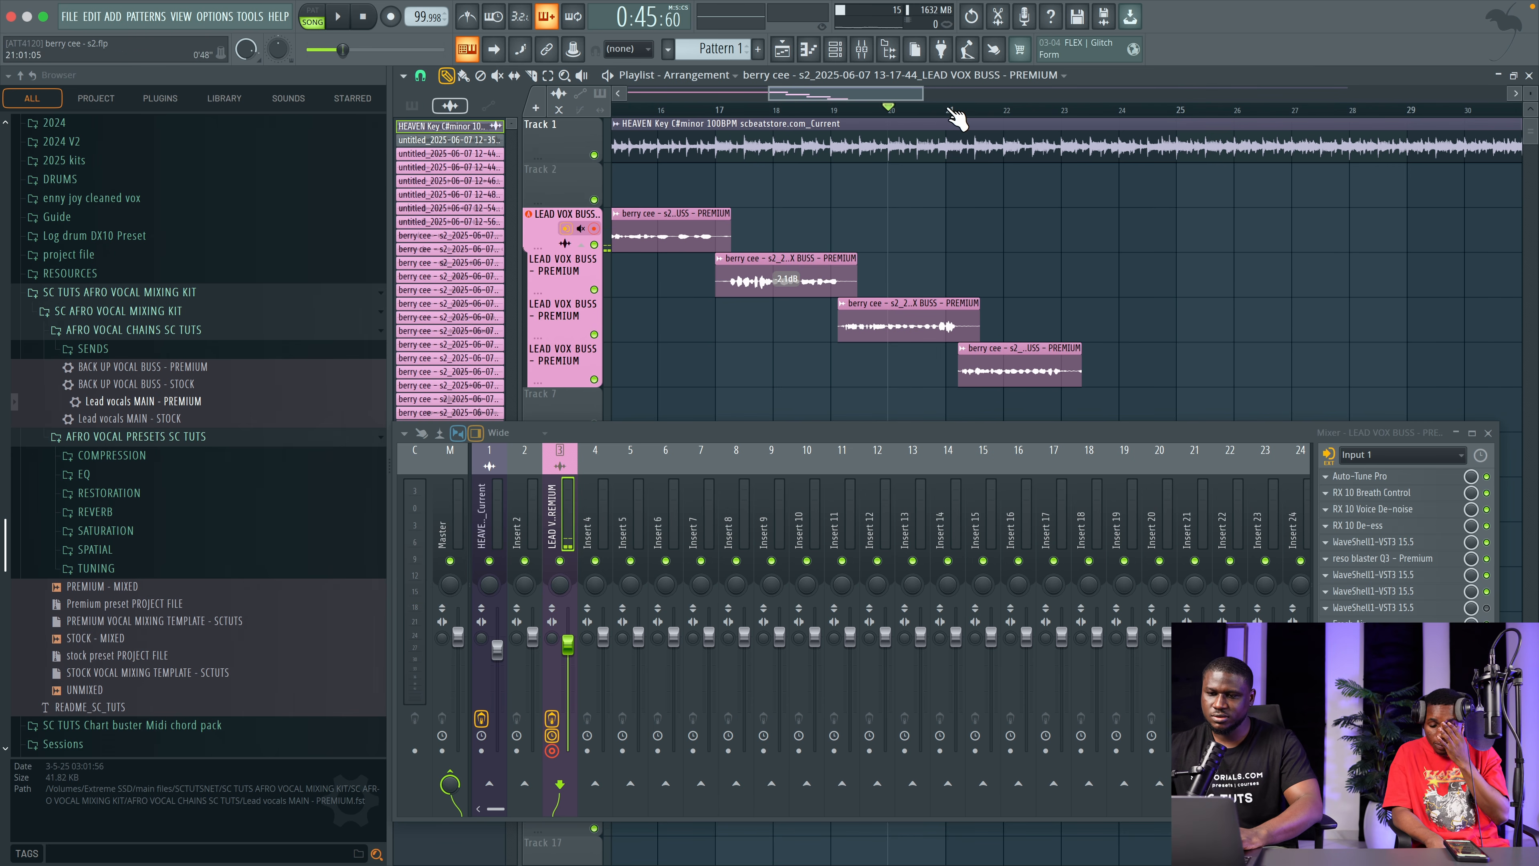
# Step: Record a new lead vocal take starting from bar 21
pyautogui.click(950, 118)
pyautogui.press('space')
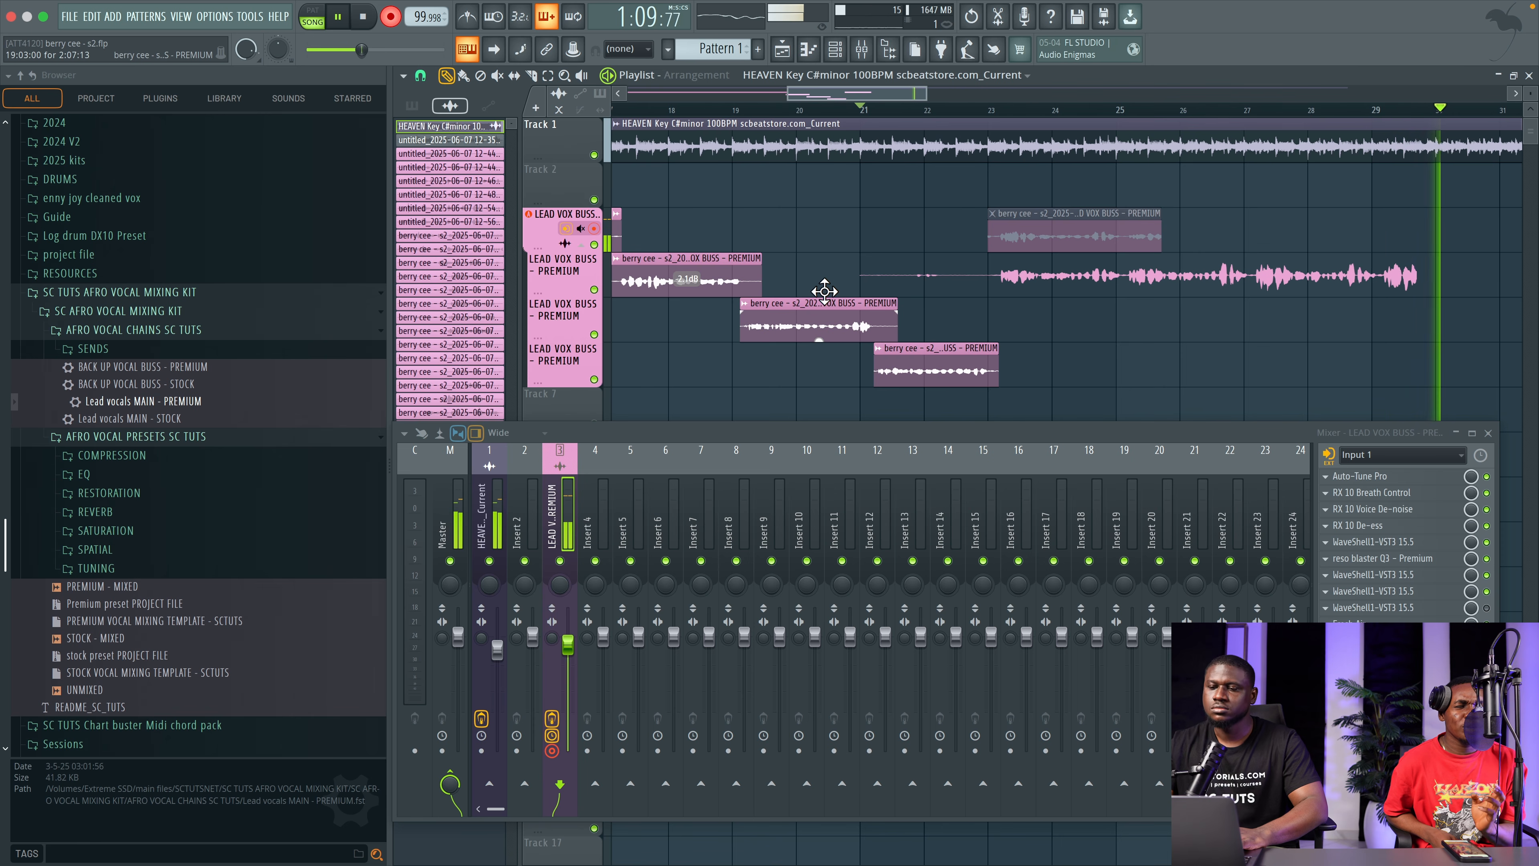
pyautogui.scroll(-1, 824, 291)
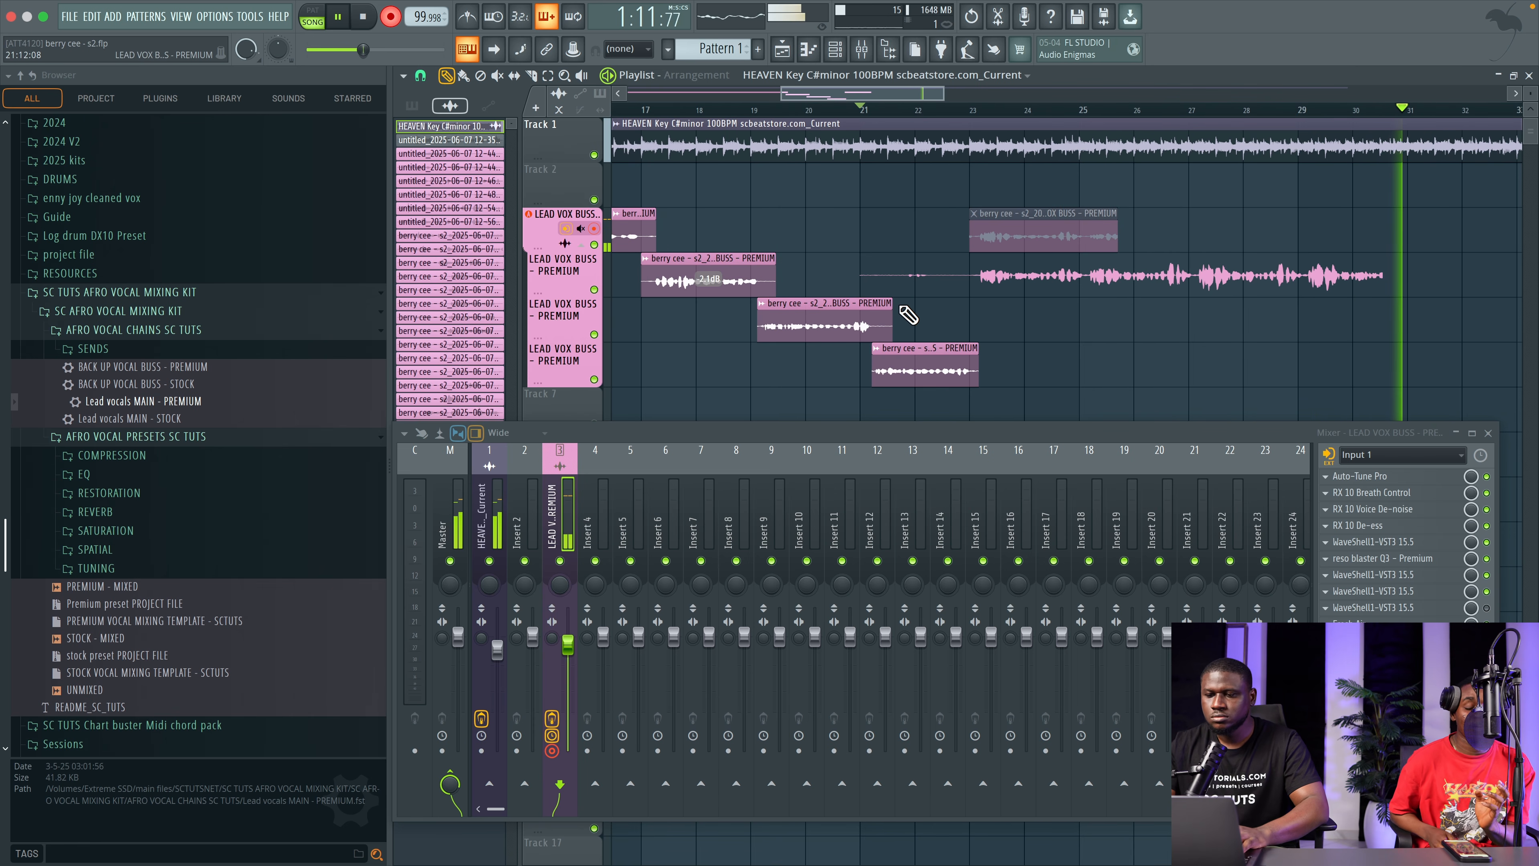
pyautogui.press('space')
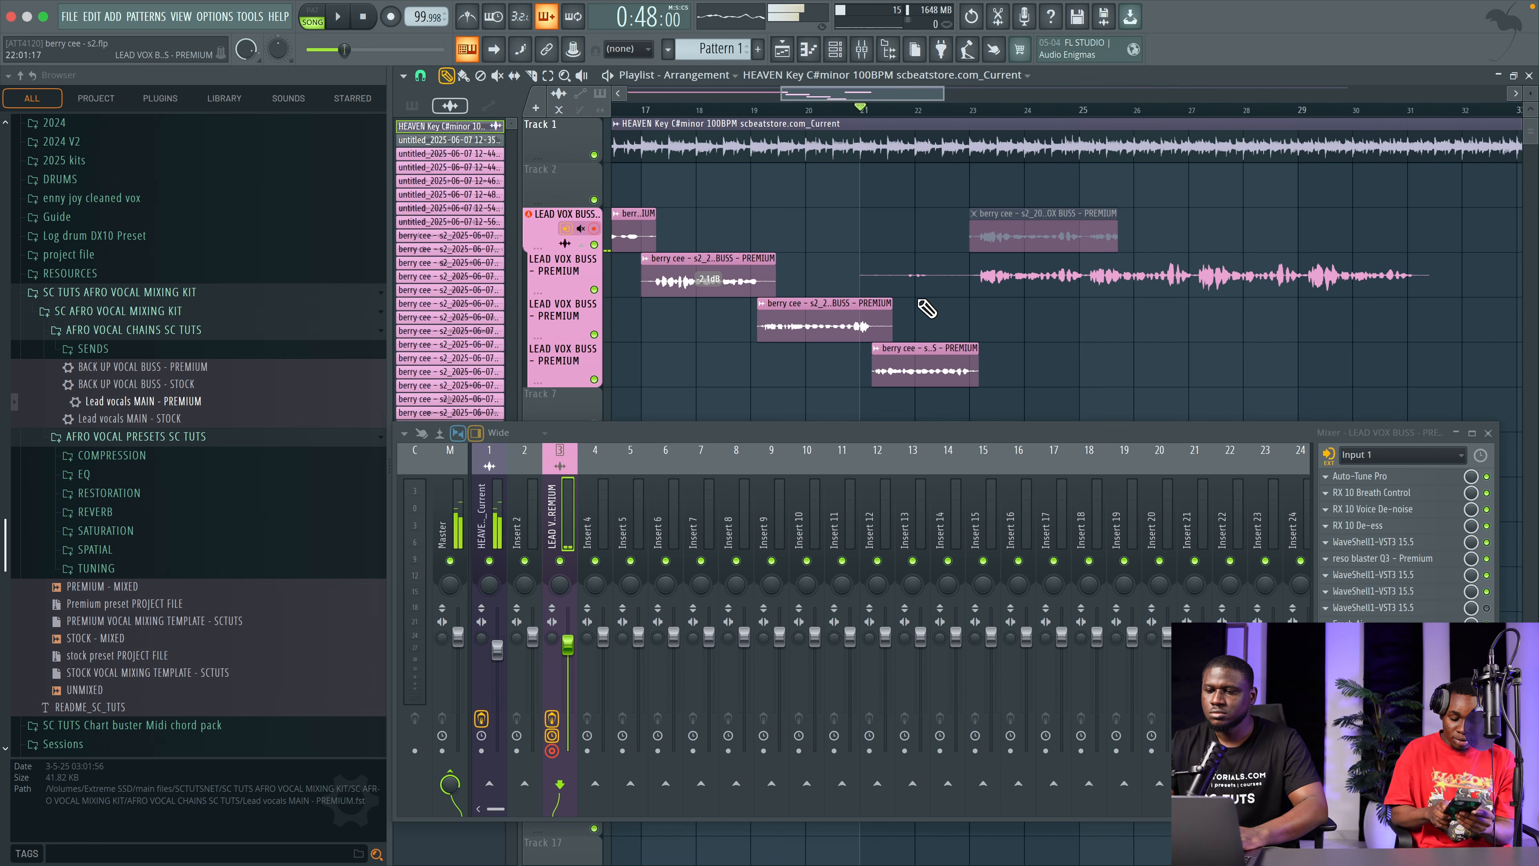
# Step: Trim the start of the new vocal take to bar 23 and play it back
pyautogui.moveTo(861, 270); pyautogui.dragTo(1038, 279)
pyautogui.keyDown('super'); pyautogui.click(1120, 367); pyautogui.keyUp('super')
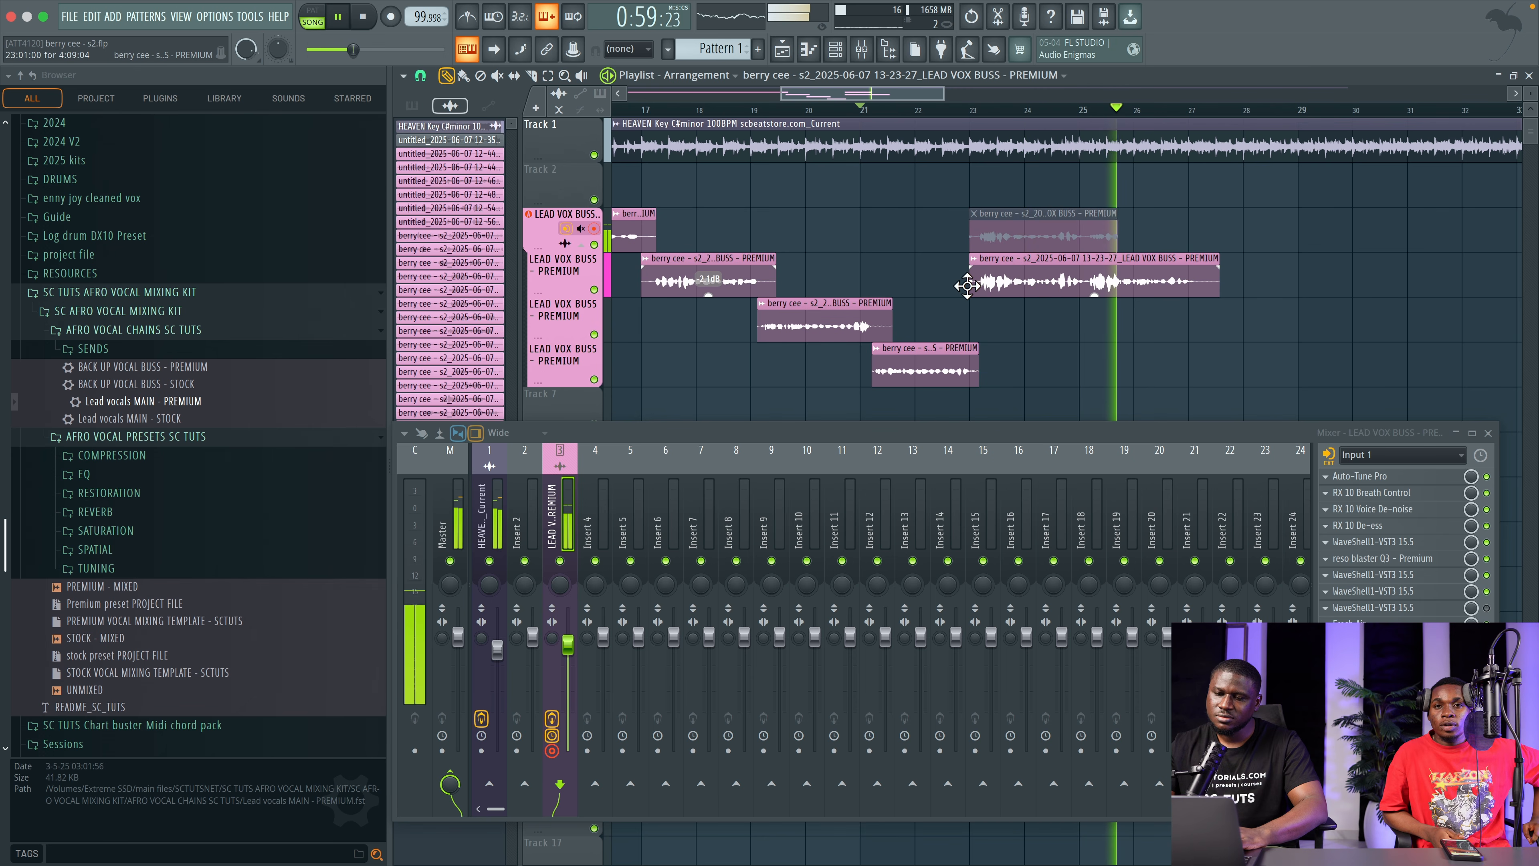
pyautogui.press('space')
# Step: Try shortening the vocal clip at bar 23 to about two and a half bars and audition it
pyautogui.moveTo(967, 285); pyautogui.dragTo(1028, 279)
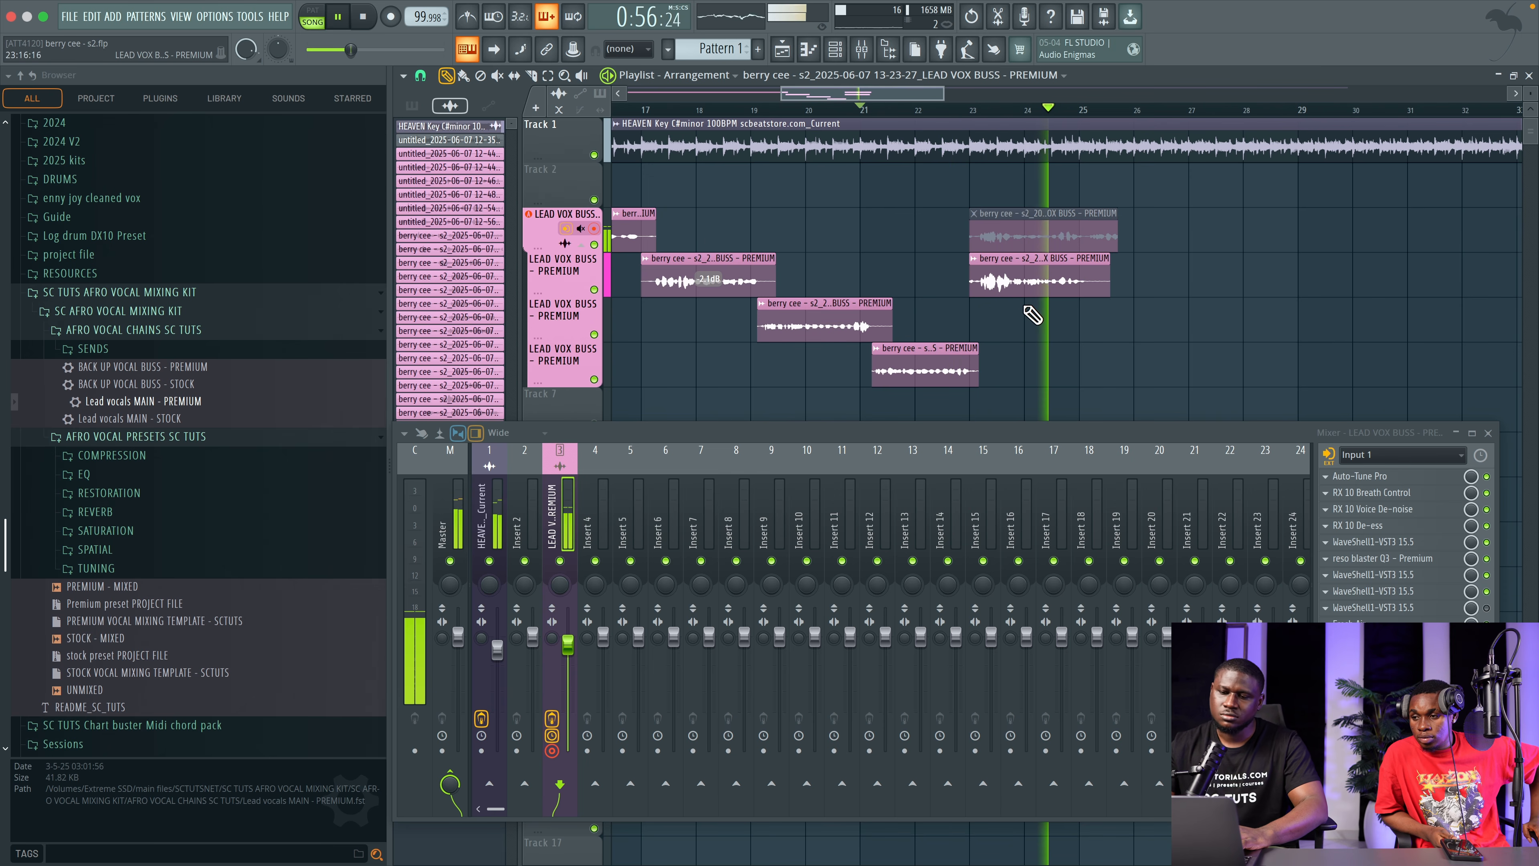
pyautogui.press('space')
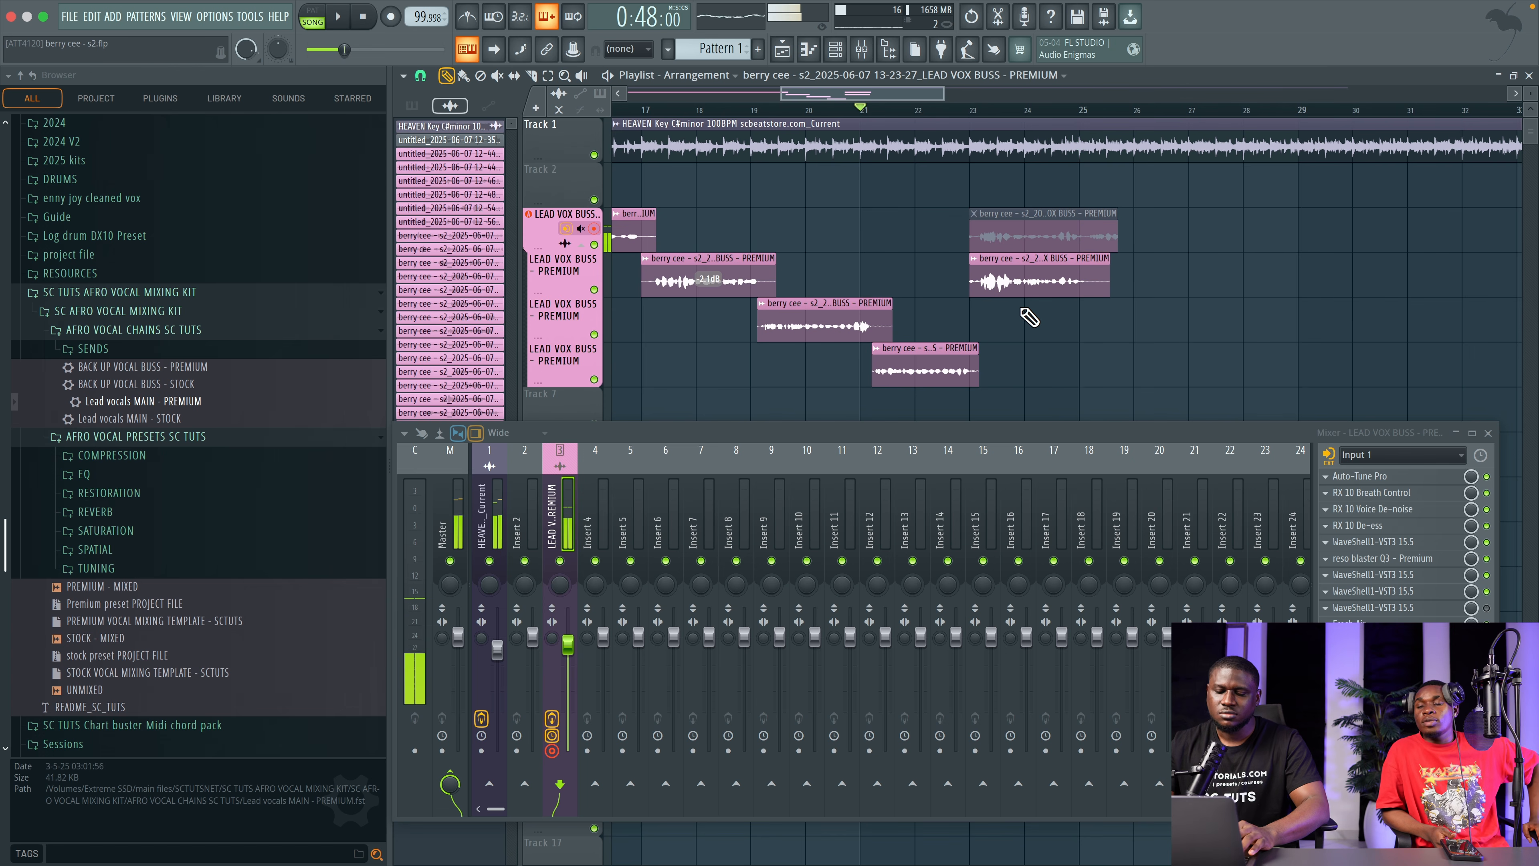
pyautogui.hotkey('ctrl', 'z')
# Step: Play the vocal clip at bar 23 again and trim its end to about bar 25
pyautogui.press('space')
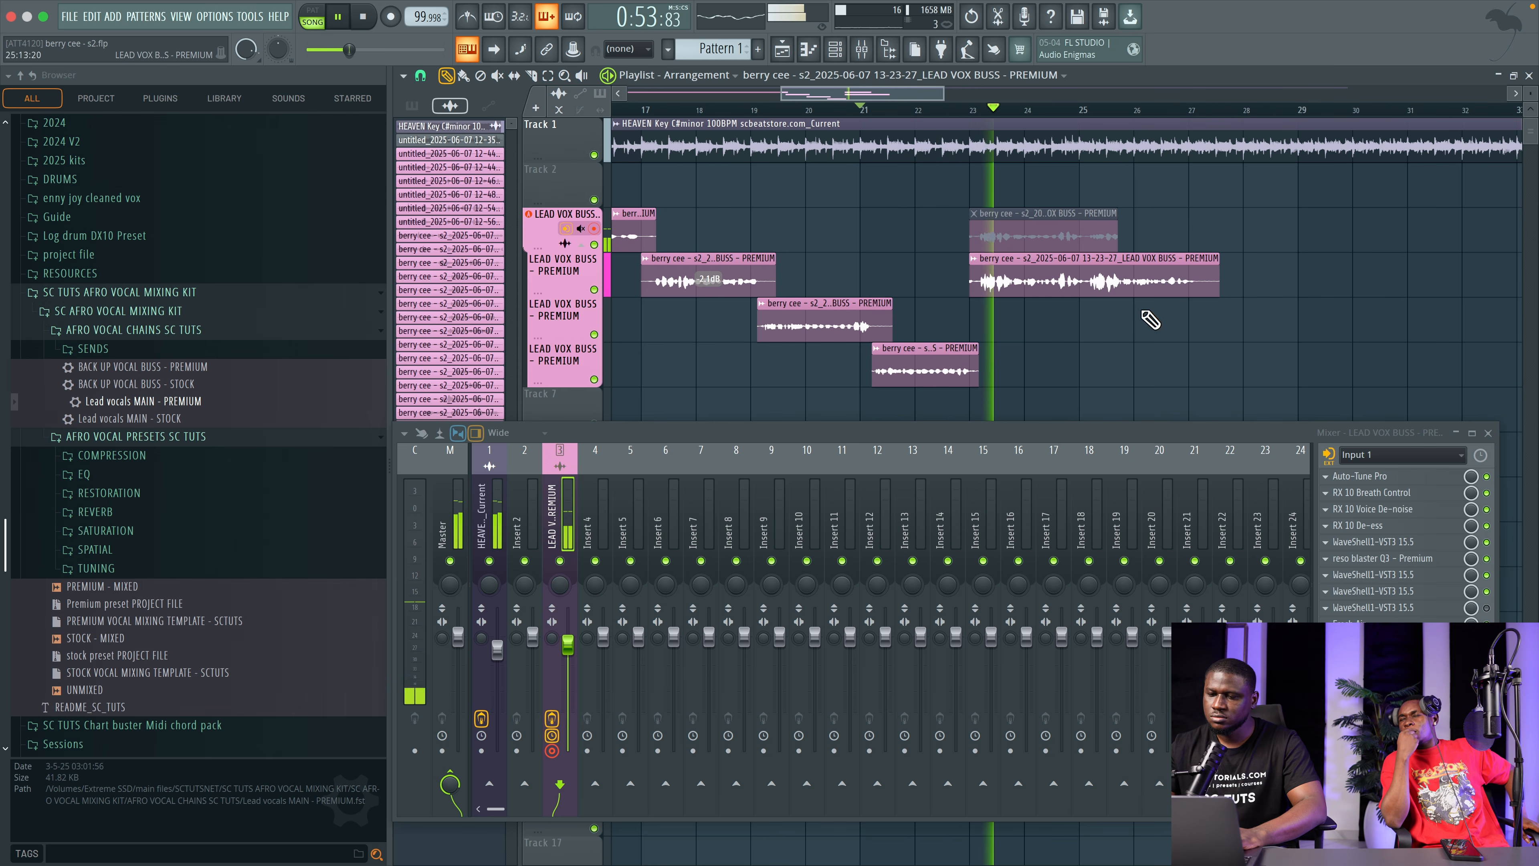
pyautogui.moveTo(1220, 291); pyautogui.dragTo(1097, 302)
pyautogui.press('space')
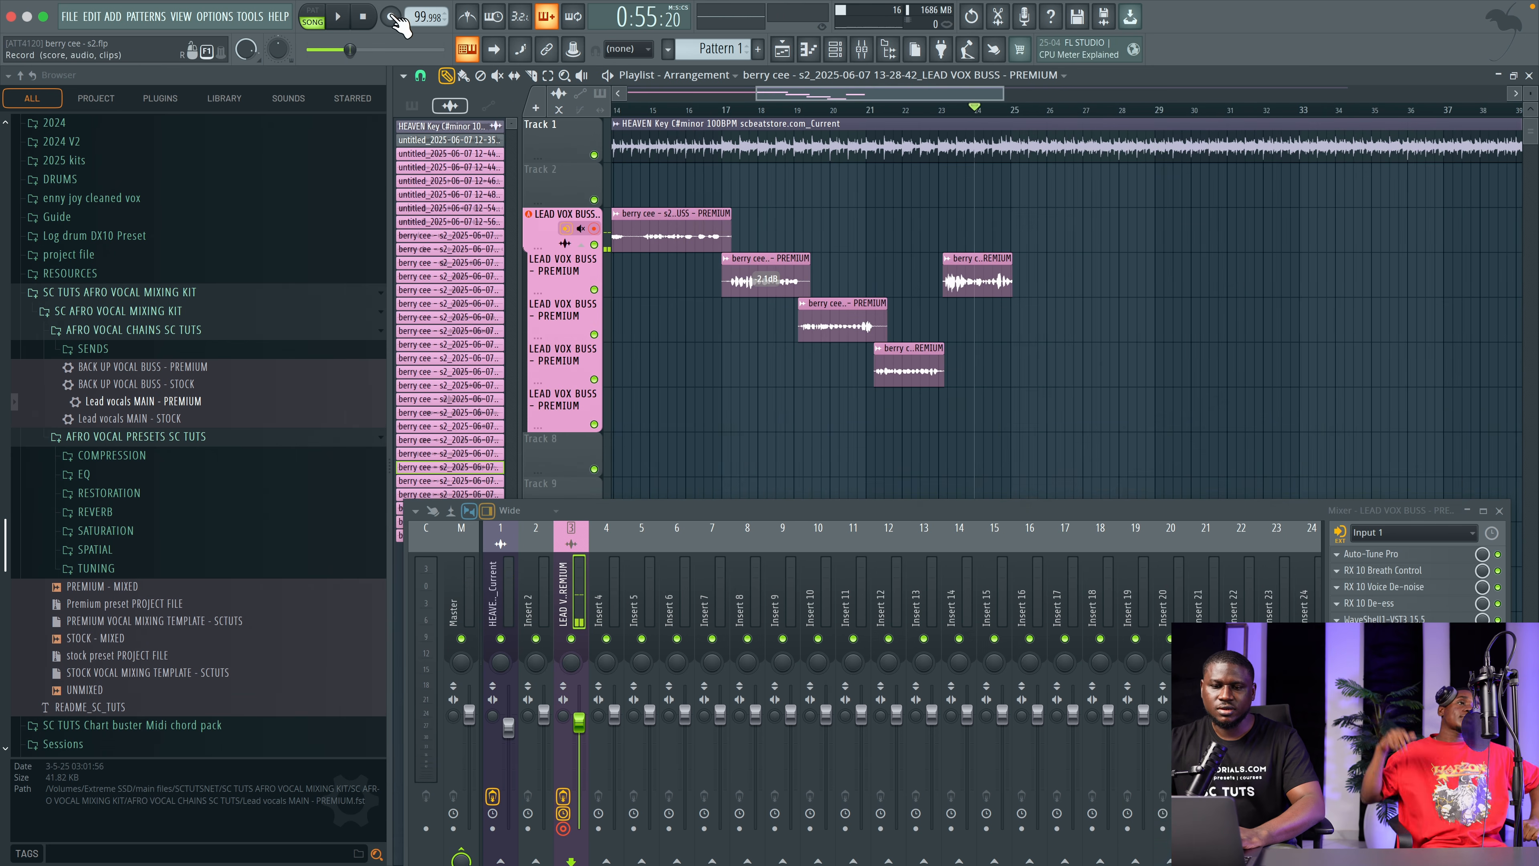
# Step: Record a further lead vocal take starting from bar 24
pyautogui.click(390, 17)
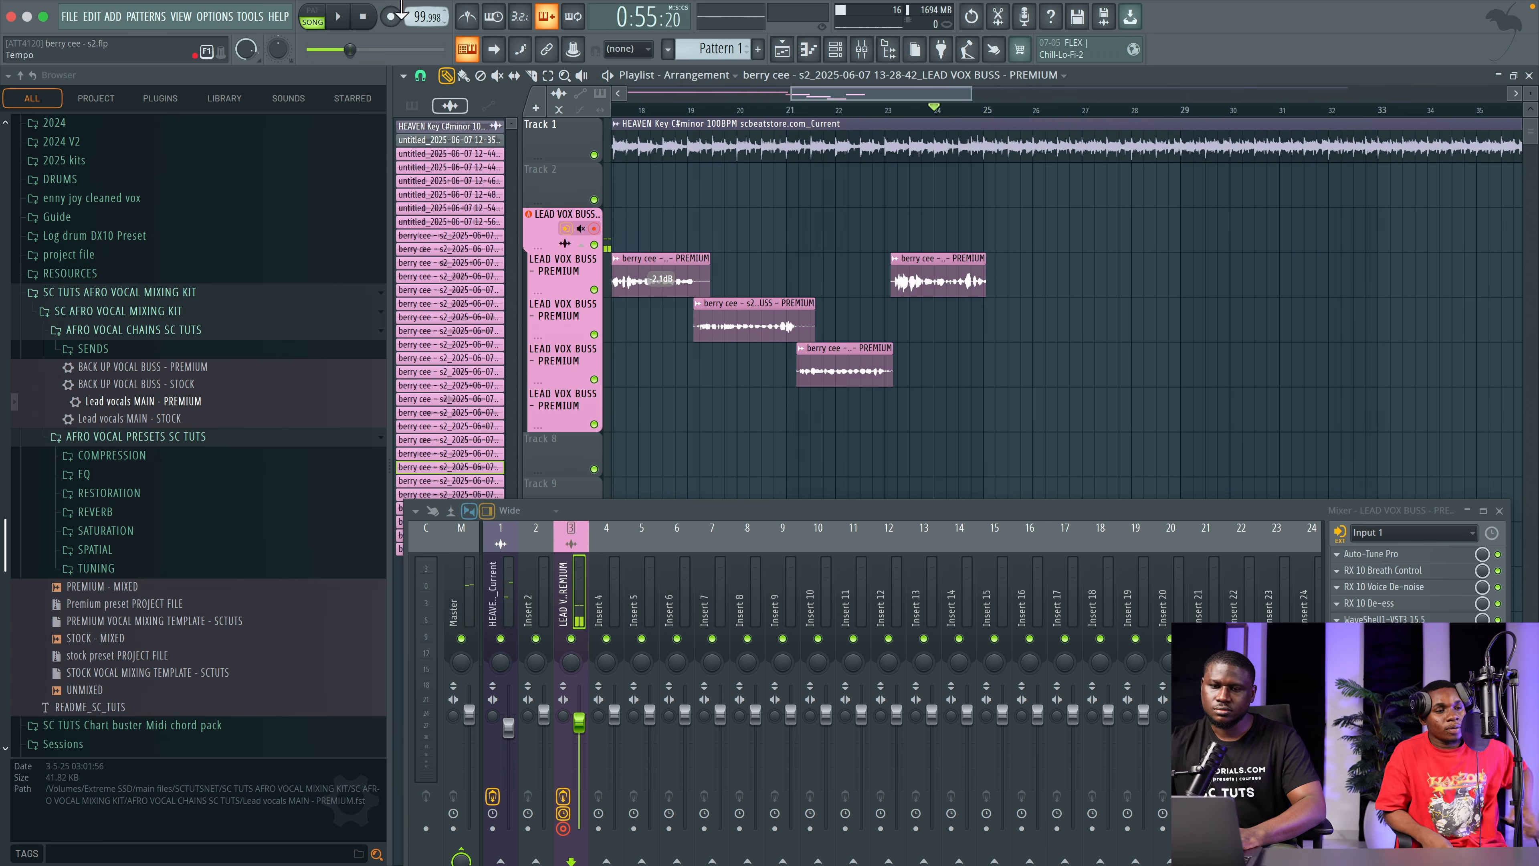
pyautogui.click(394, 17)
pyautogui.press('space')
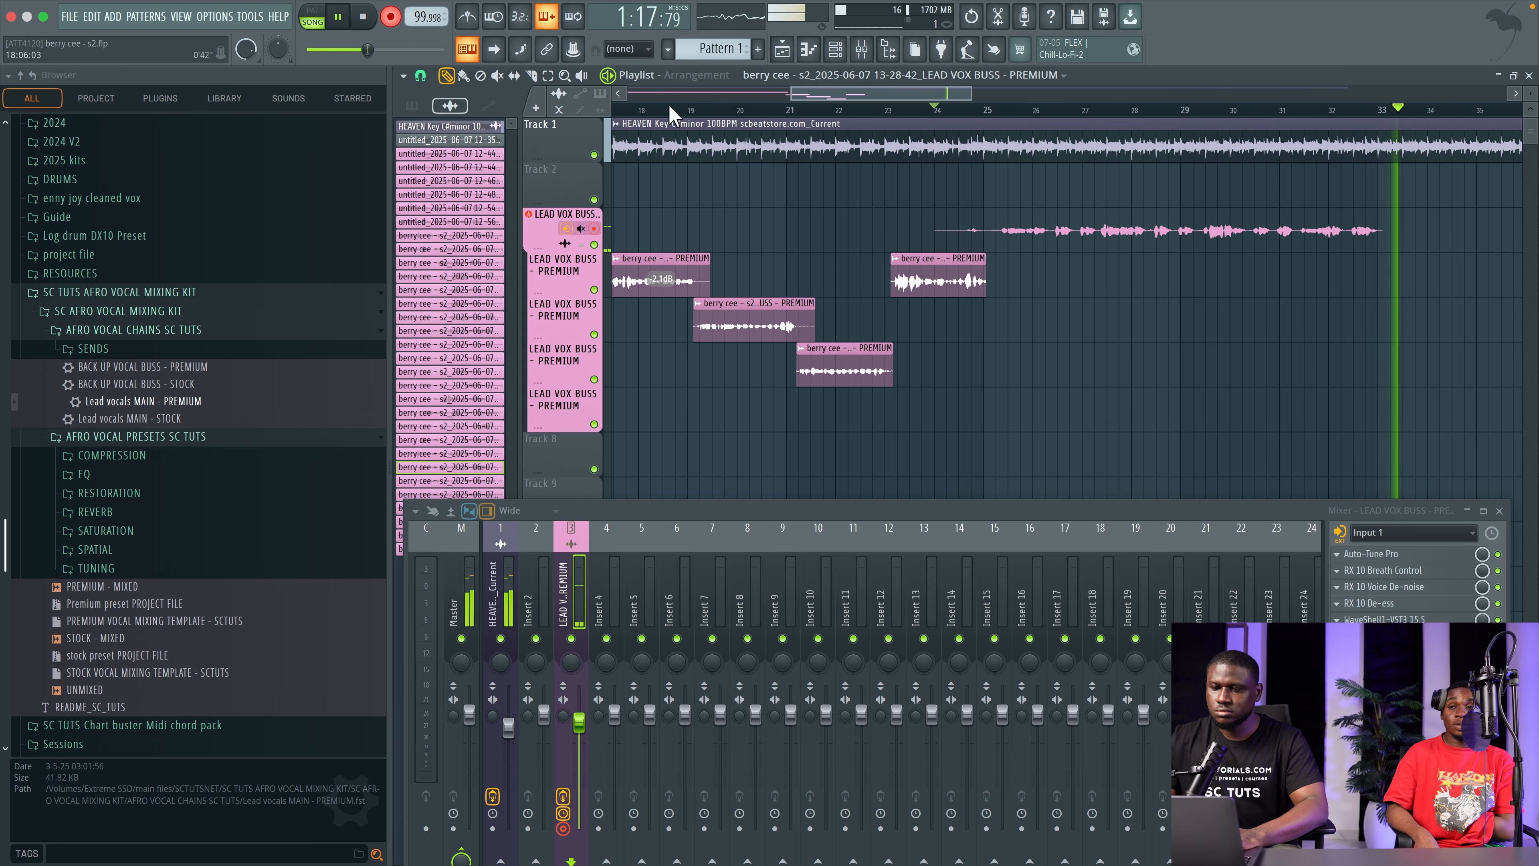
pyautogui.press('space')
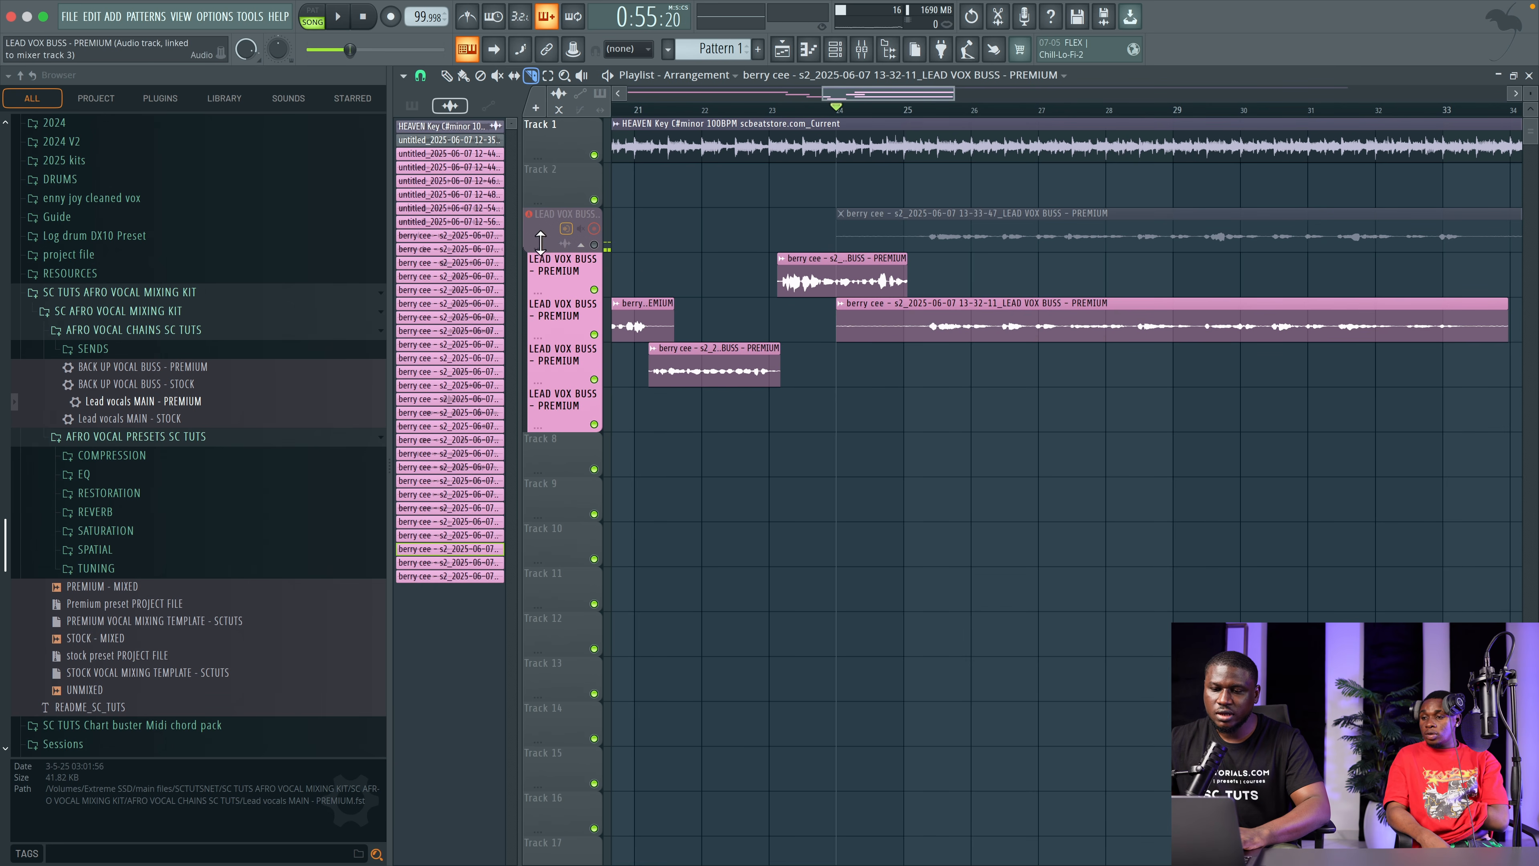
# Step: Set the playlist snap to 1/4 beat and slice both takes from bar 24 between their phrases after bars 26 and 27
pyautogui.click(420, 75)
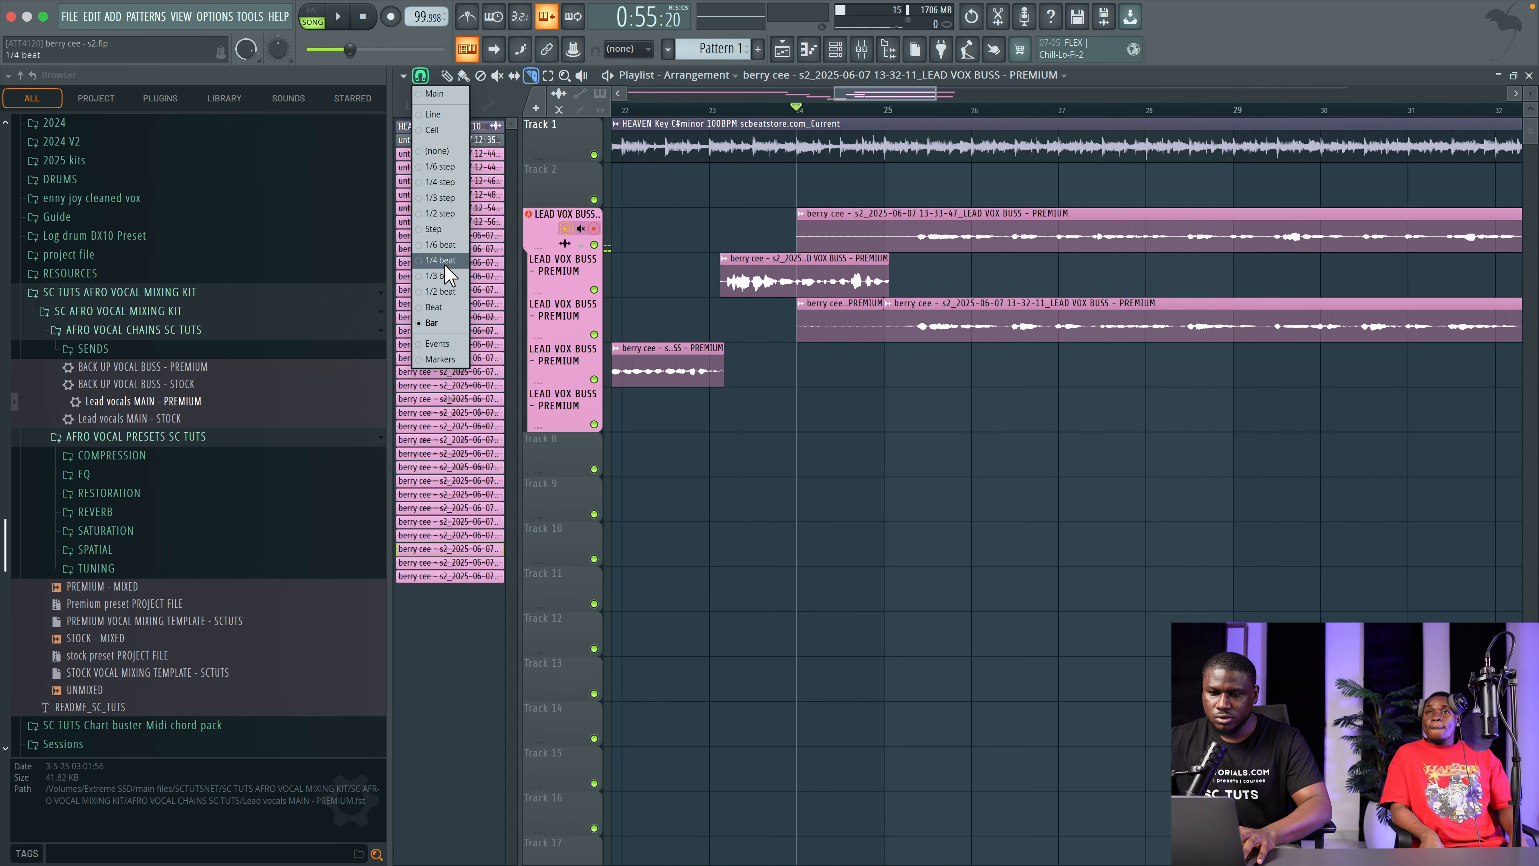
pyautogui.click(441, 260)
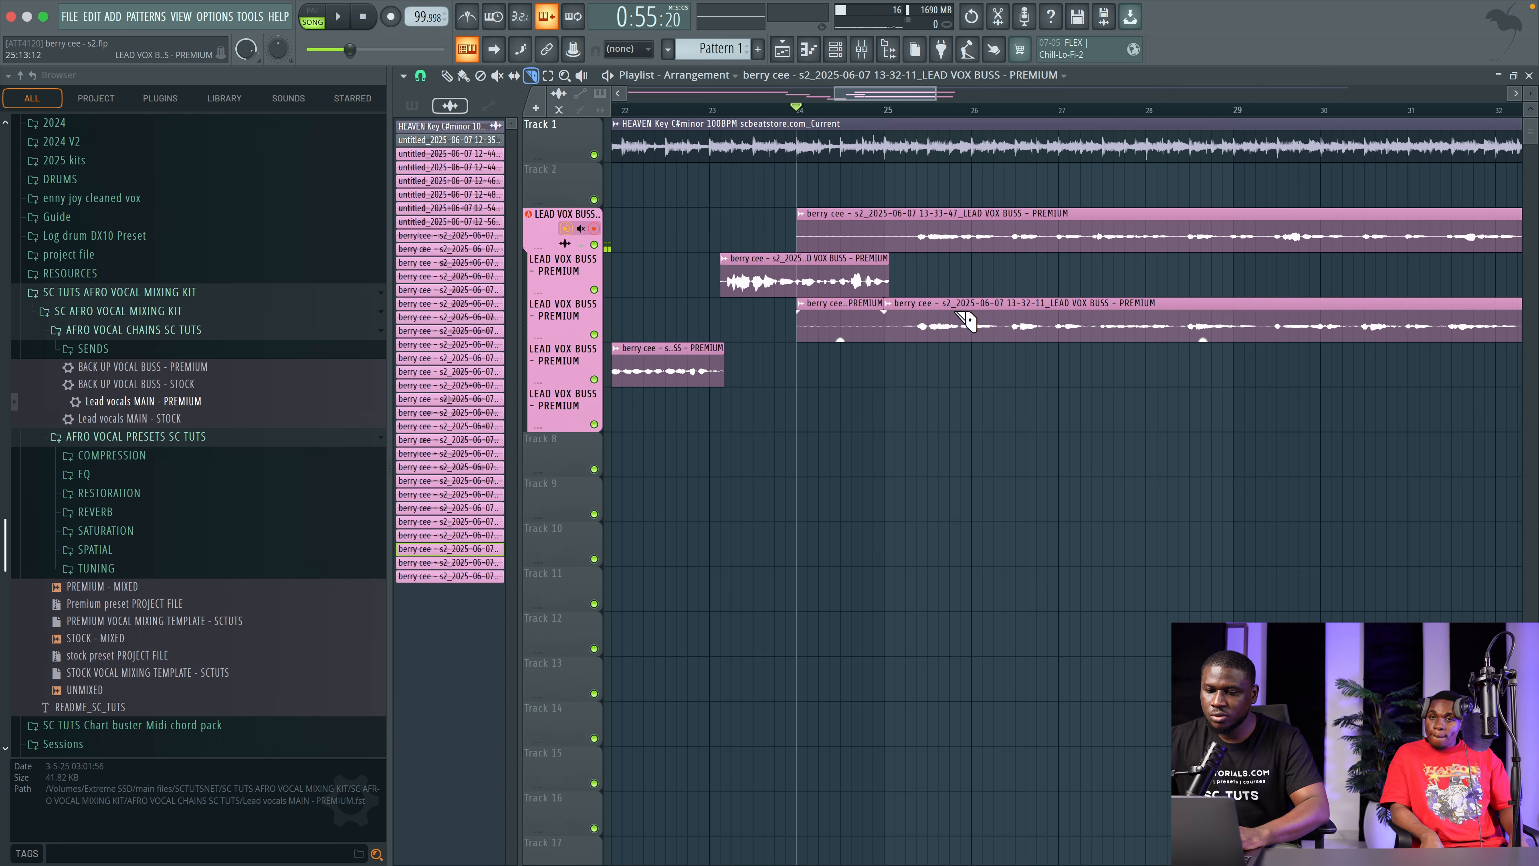
pyautogui.scroll(2, 933, 326)
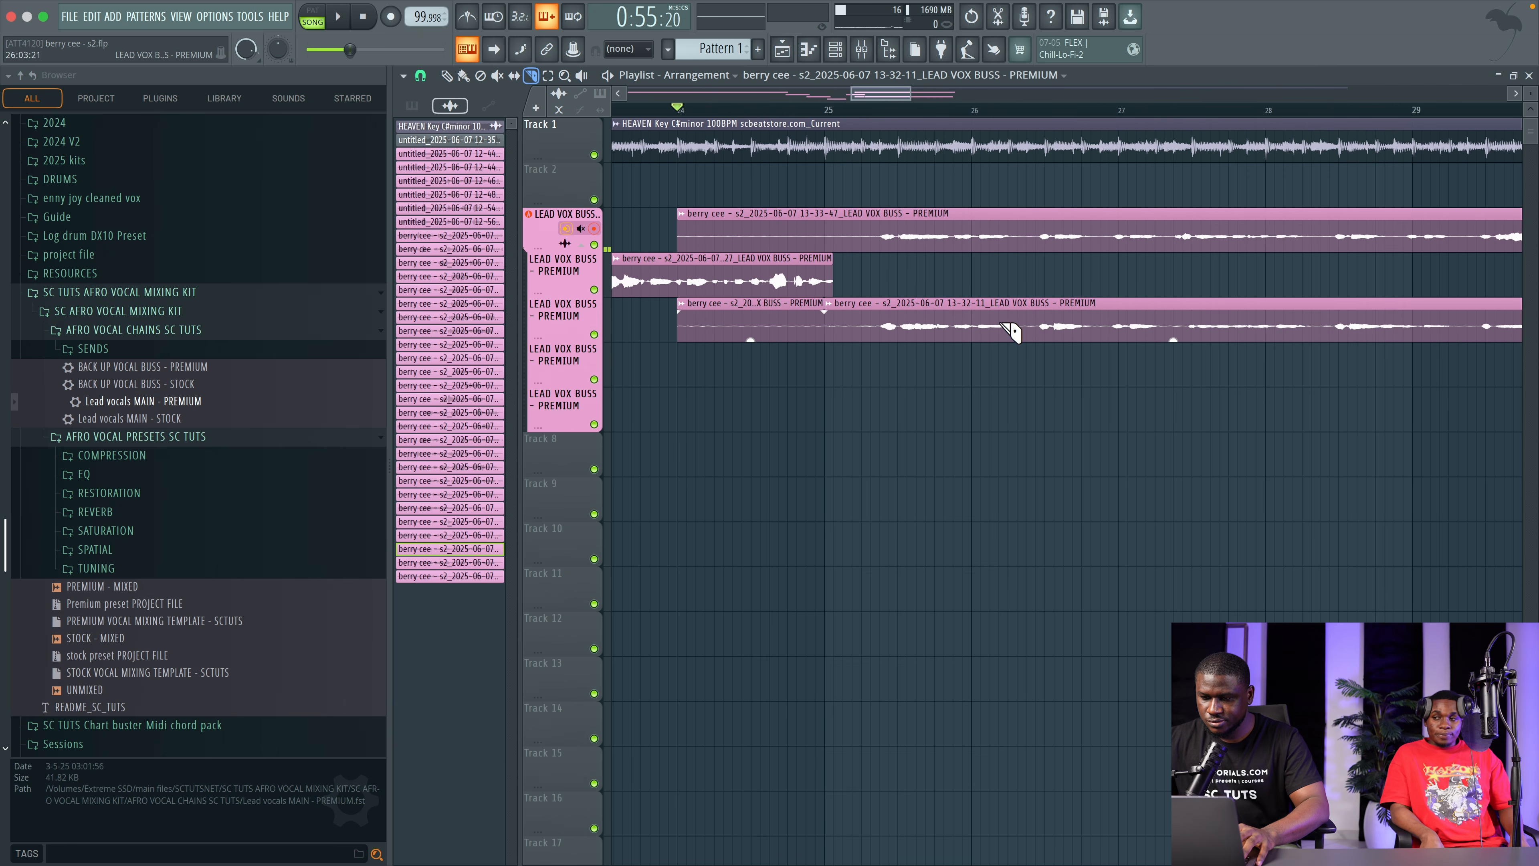
pyautogui.click(1018, 312)
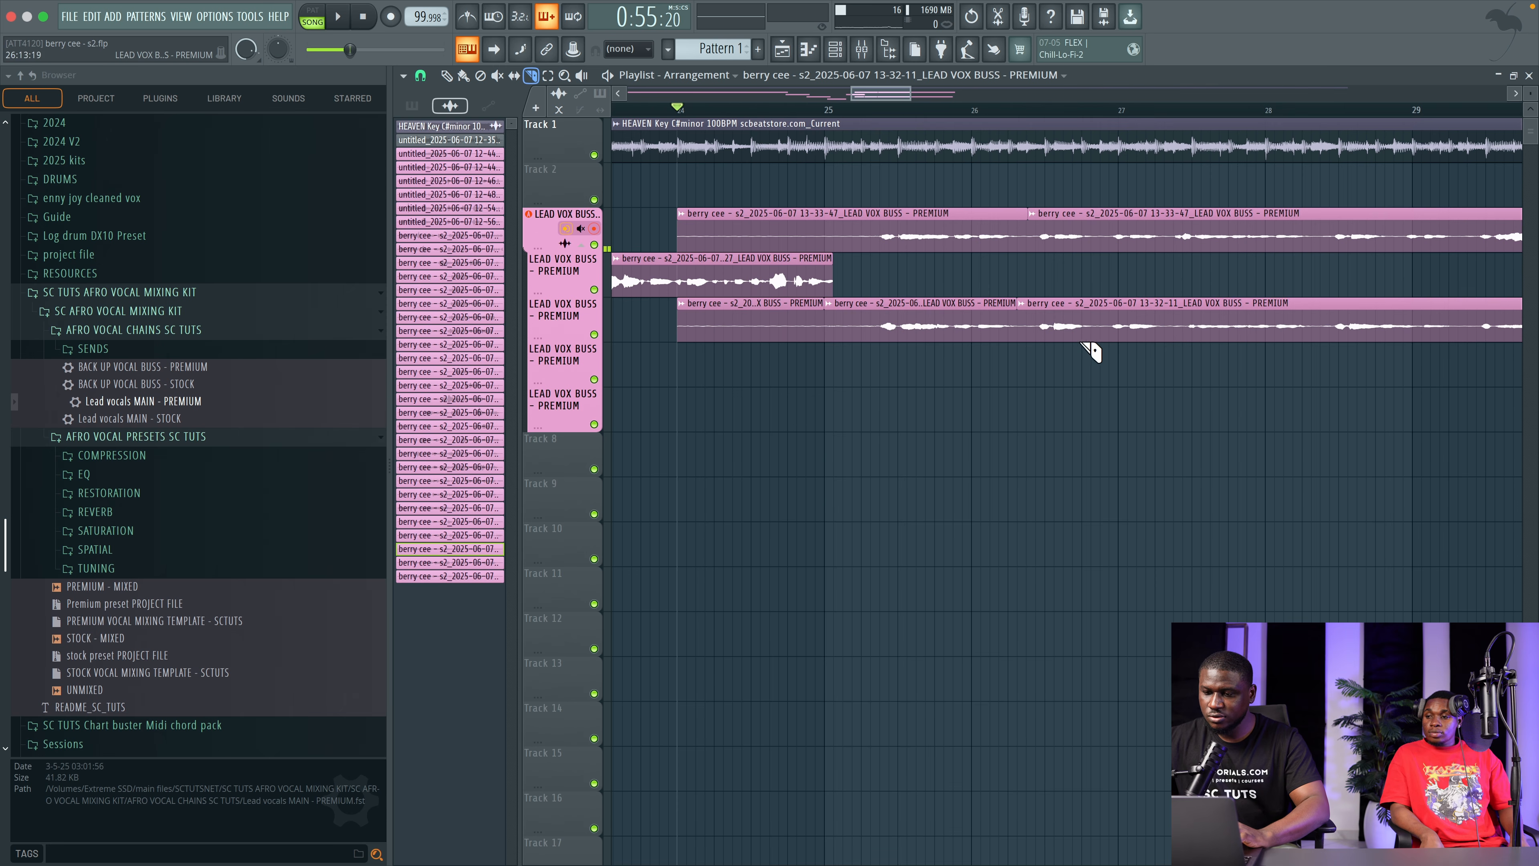
pyautogui.scroll(-1, 1118, 350)
pyautogui.scroll(1, 1140, 297)
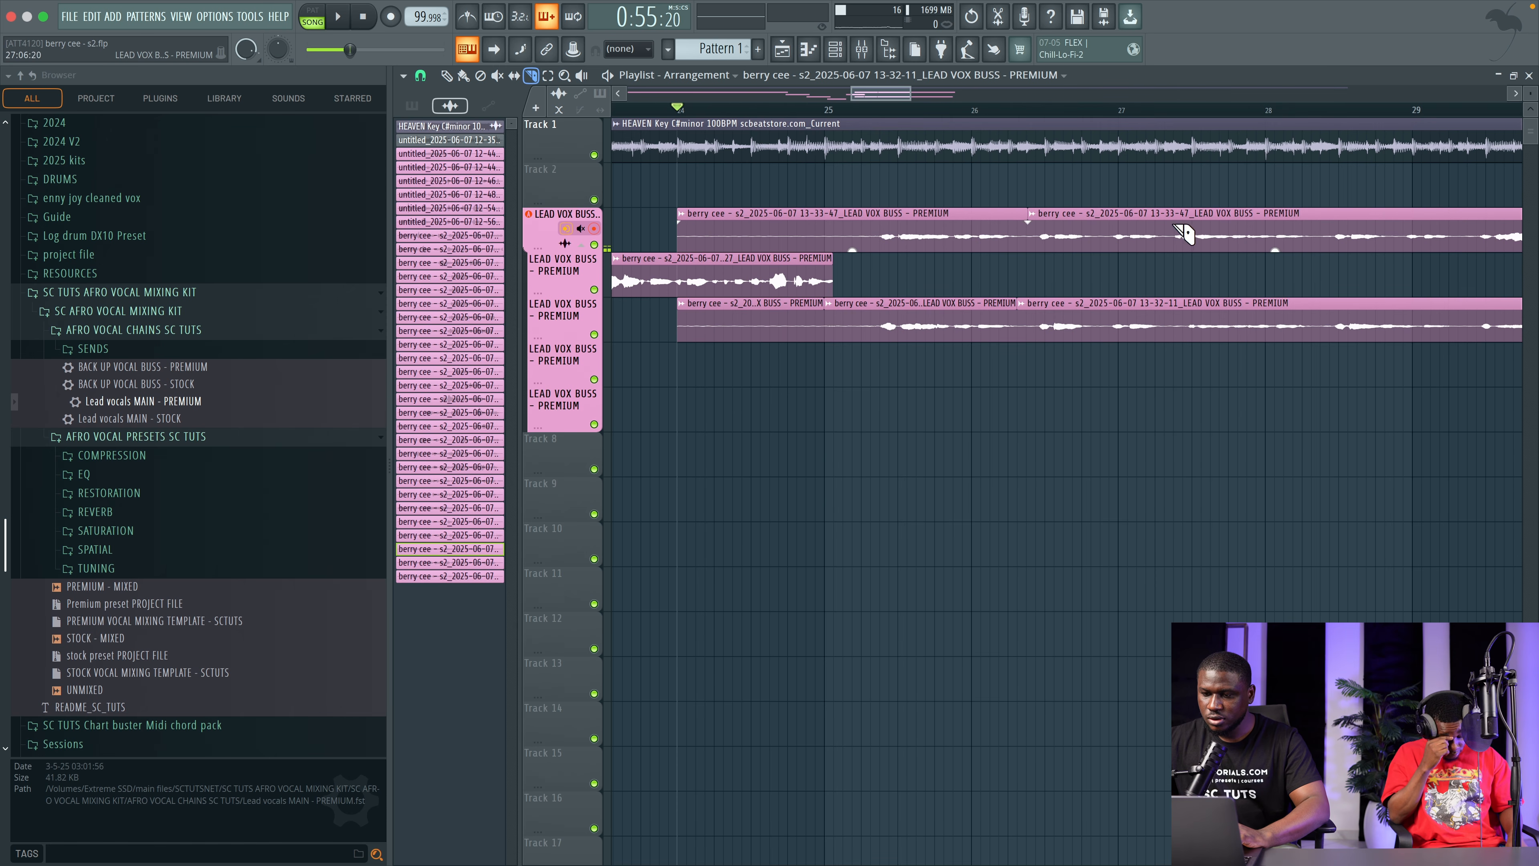
pyautogui.click(1175, 242)
pyautogui.moveTo(1183, 360); pyautogui.dragTo(1183, 360)
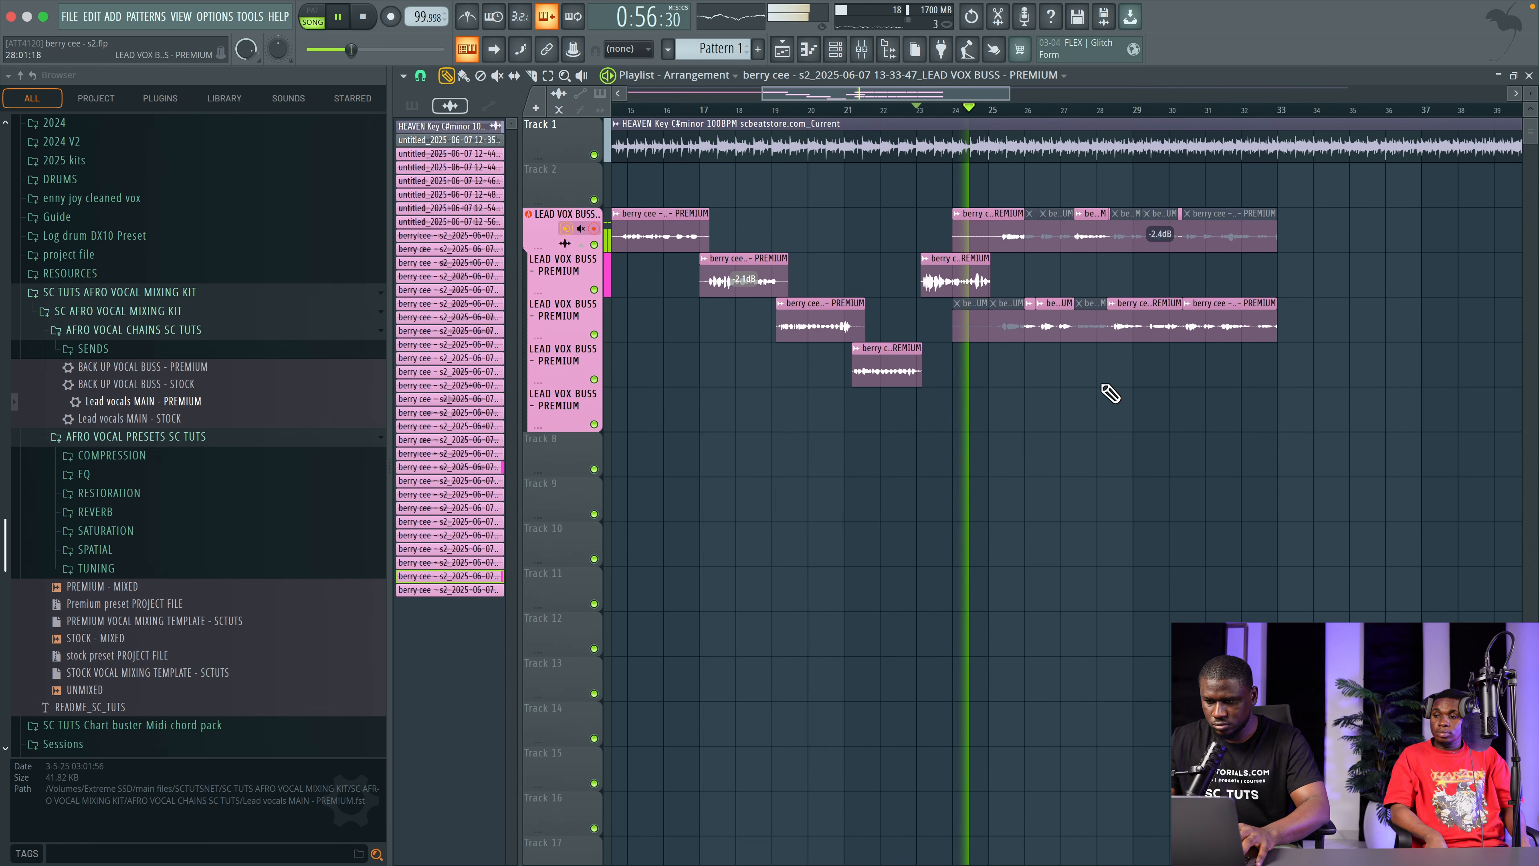
# Step: Delete the tiny leftover slice after bar 30 on the first vocal track and save the project while playing the comp
pyautogui.scroll(8, 1149, 377)
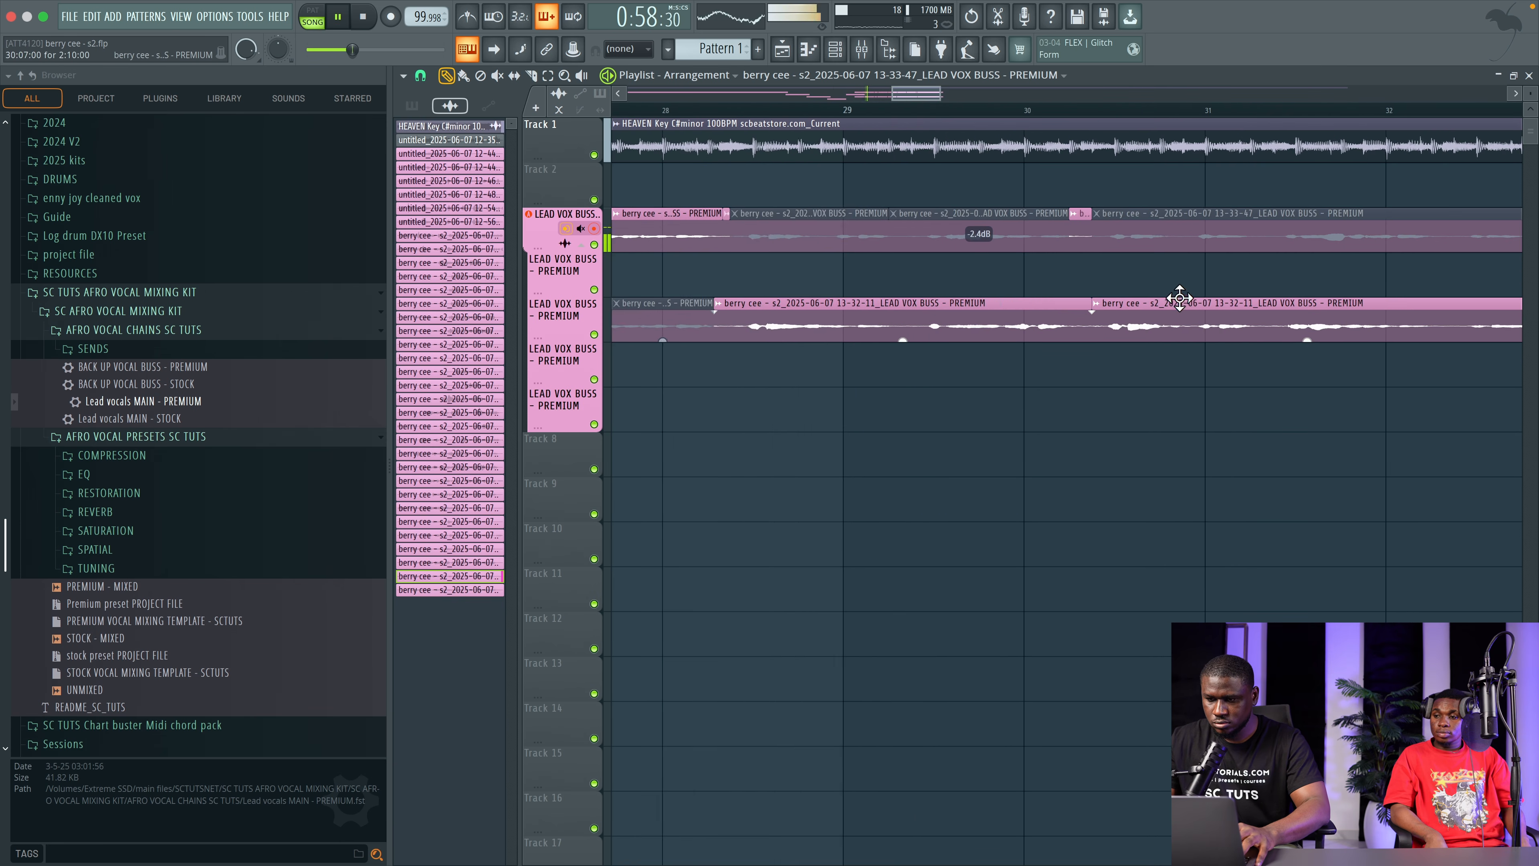
pyautogui.scroll(-8, 975, 255)
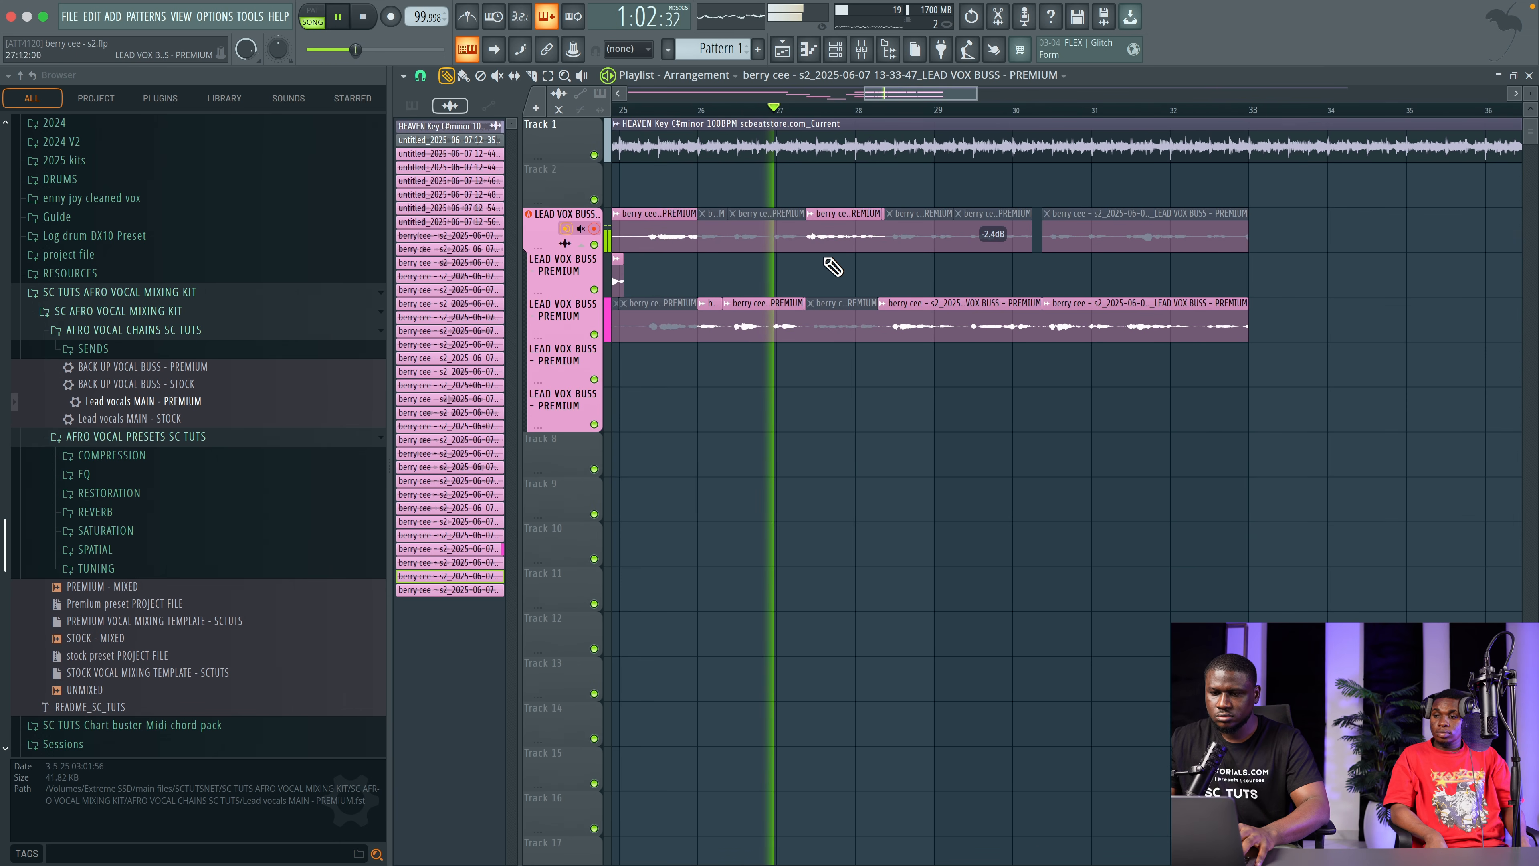
pyautogui.scroll(-2, 971, 285)
pyautogui.press('super+s')
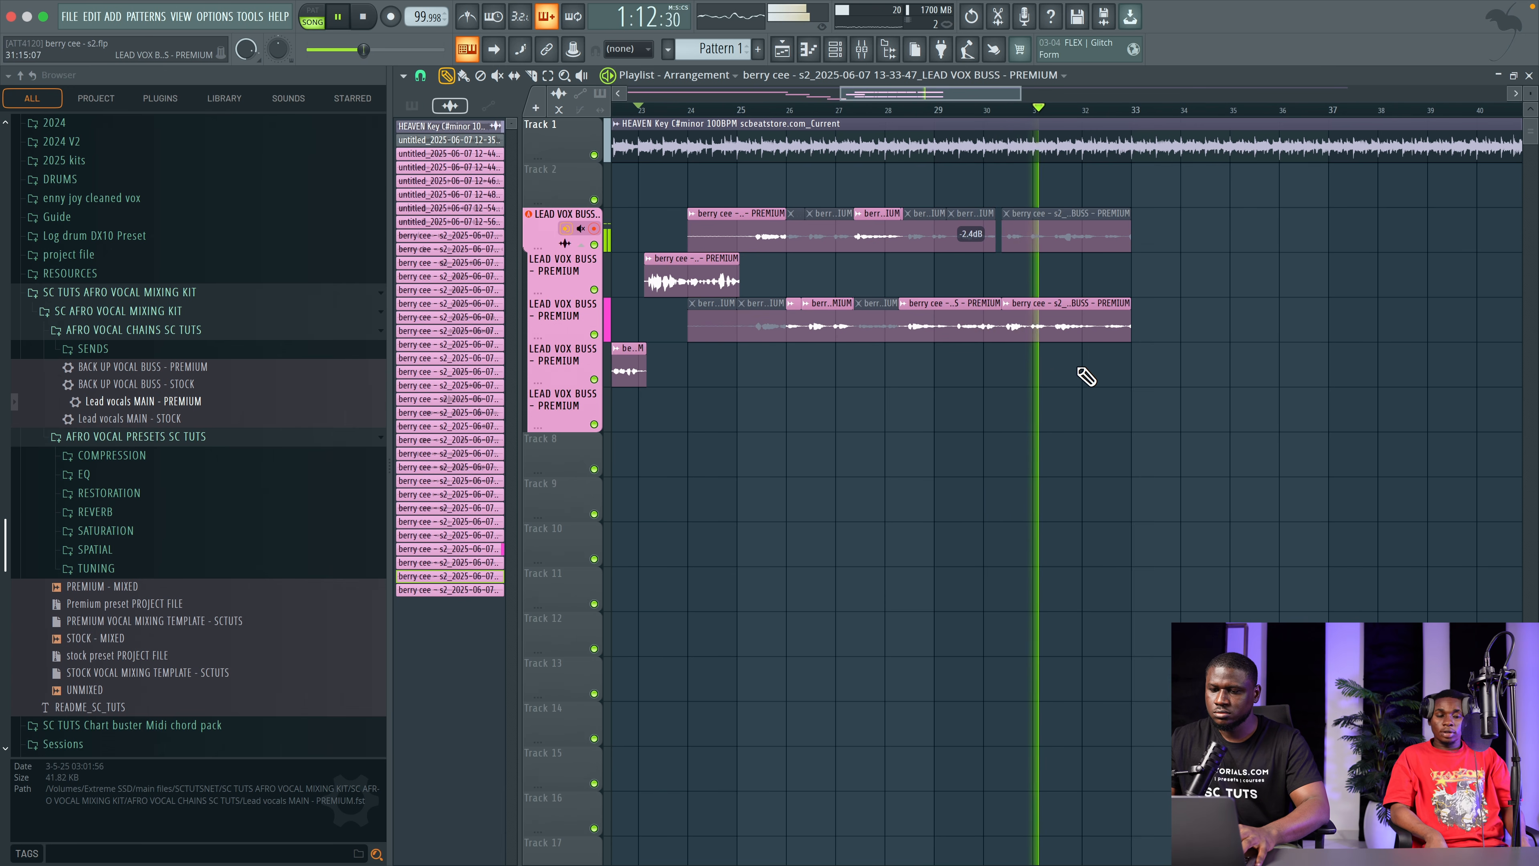
pyautogui.scroll(-2, 1086, 376)
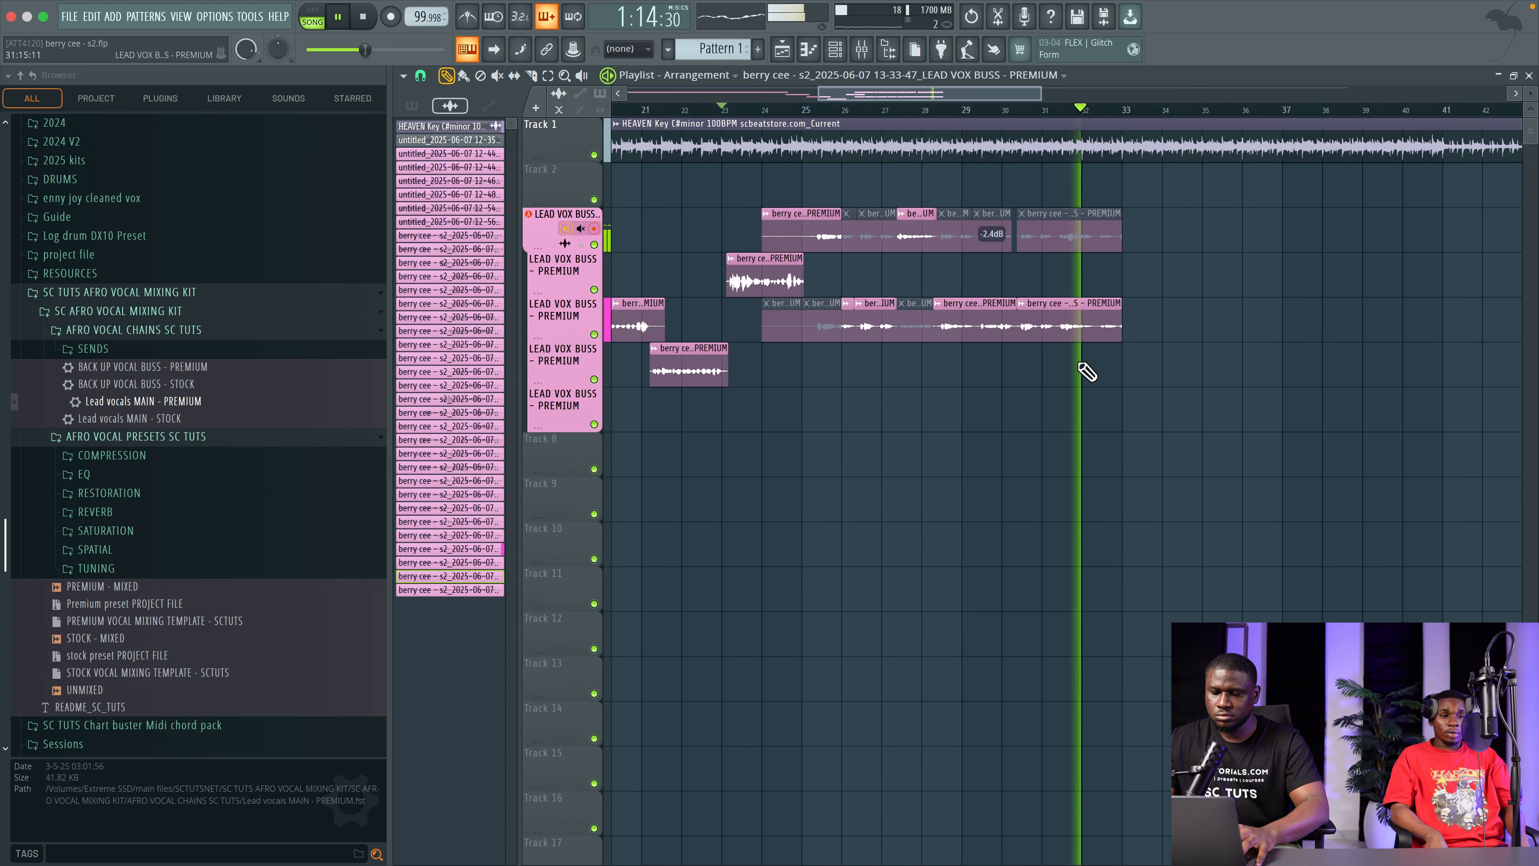
pyautogui.hotkey('ctrl', 's')
pyautogui.scroll(-1, 1085, 372)
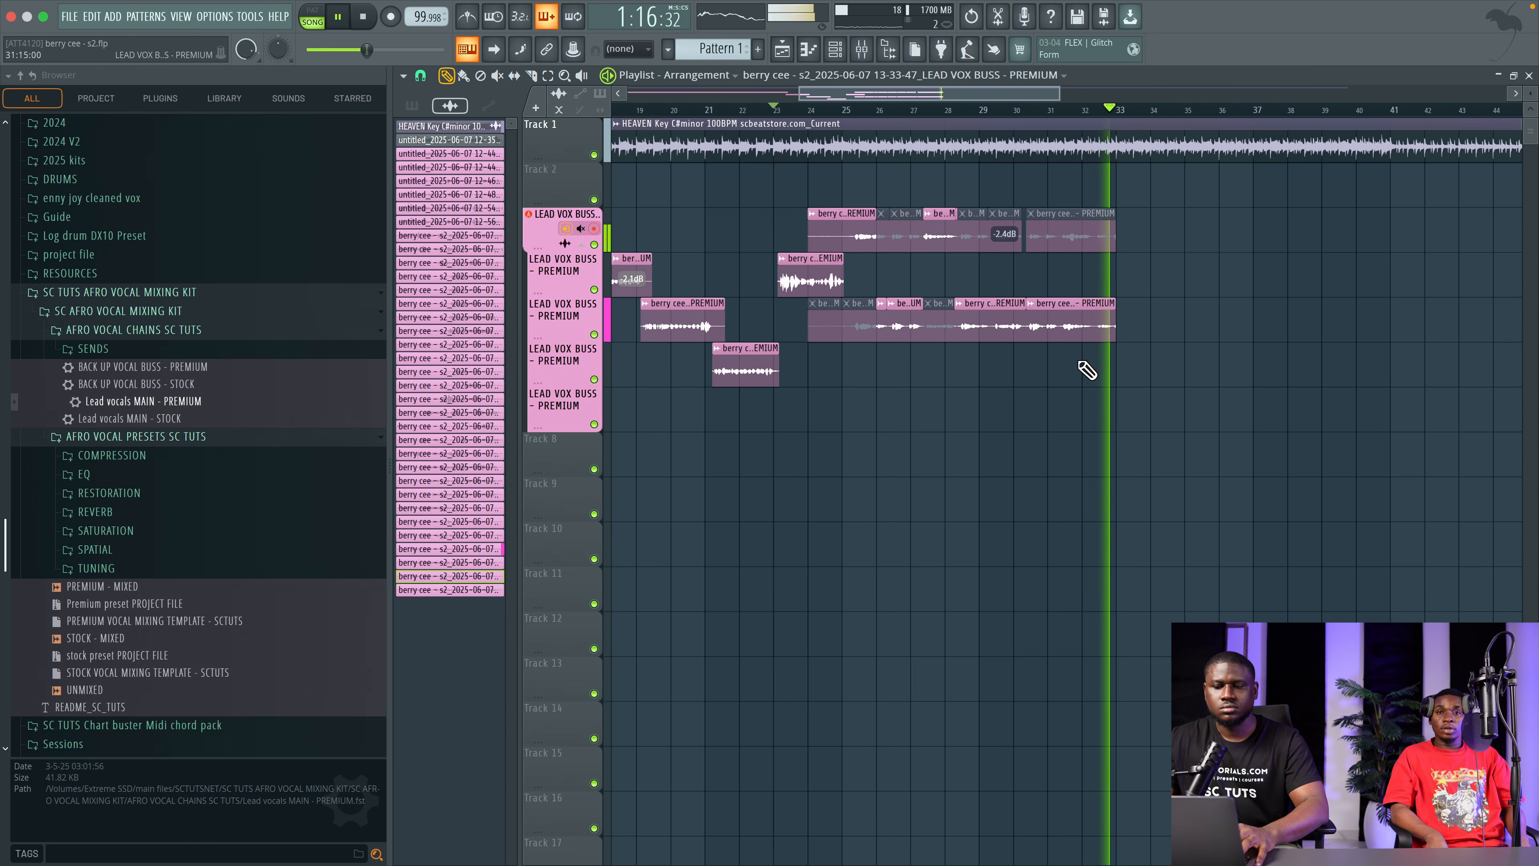
pyautogui.press('space')
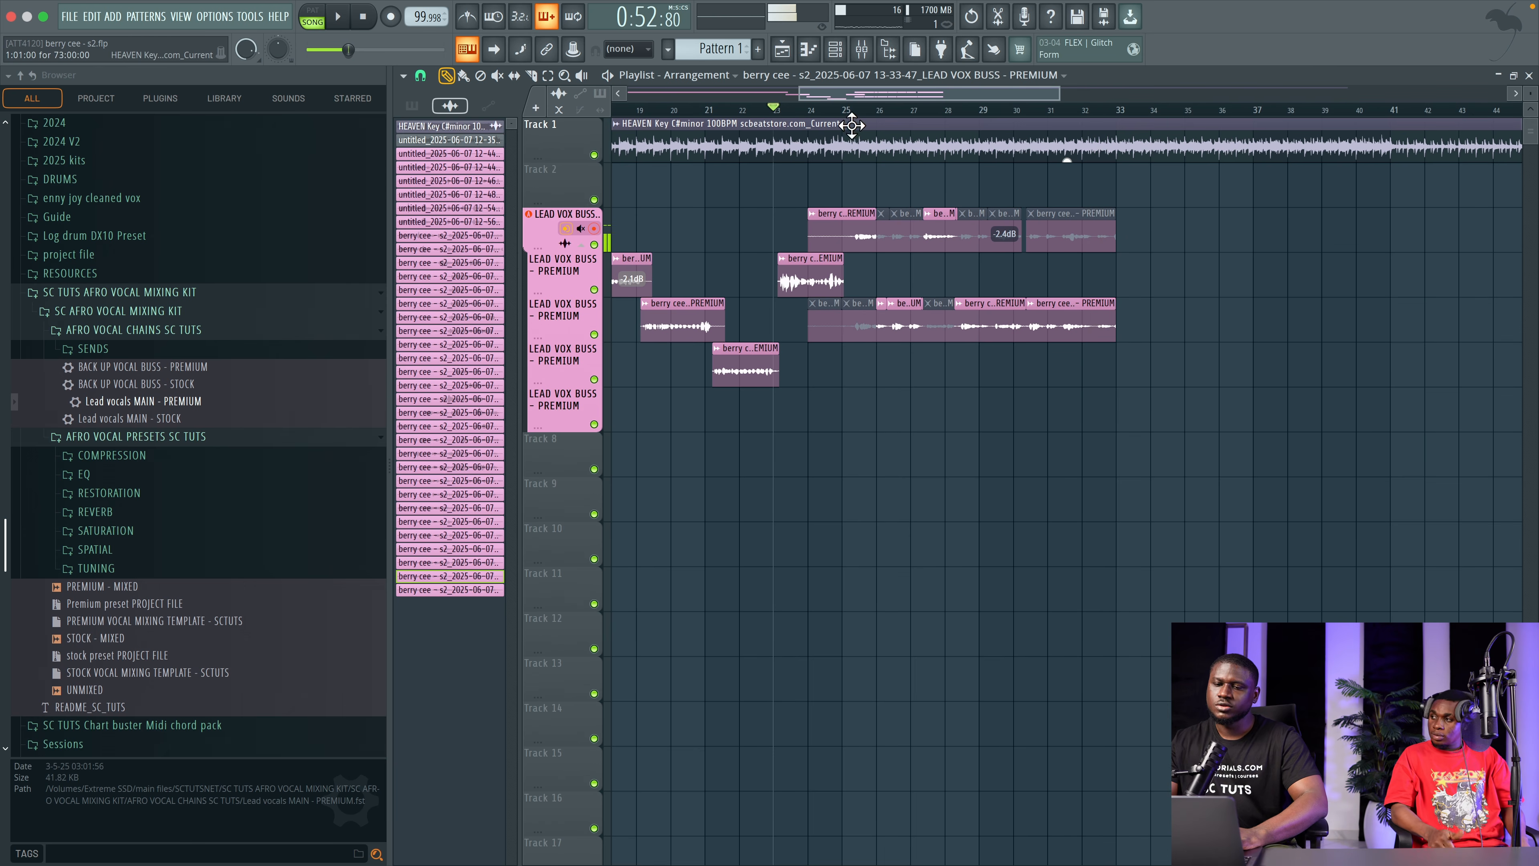
# Step: Play the arranged vocal takes back from bar 23 to check the phrase entry
pyautogui.press('space')
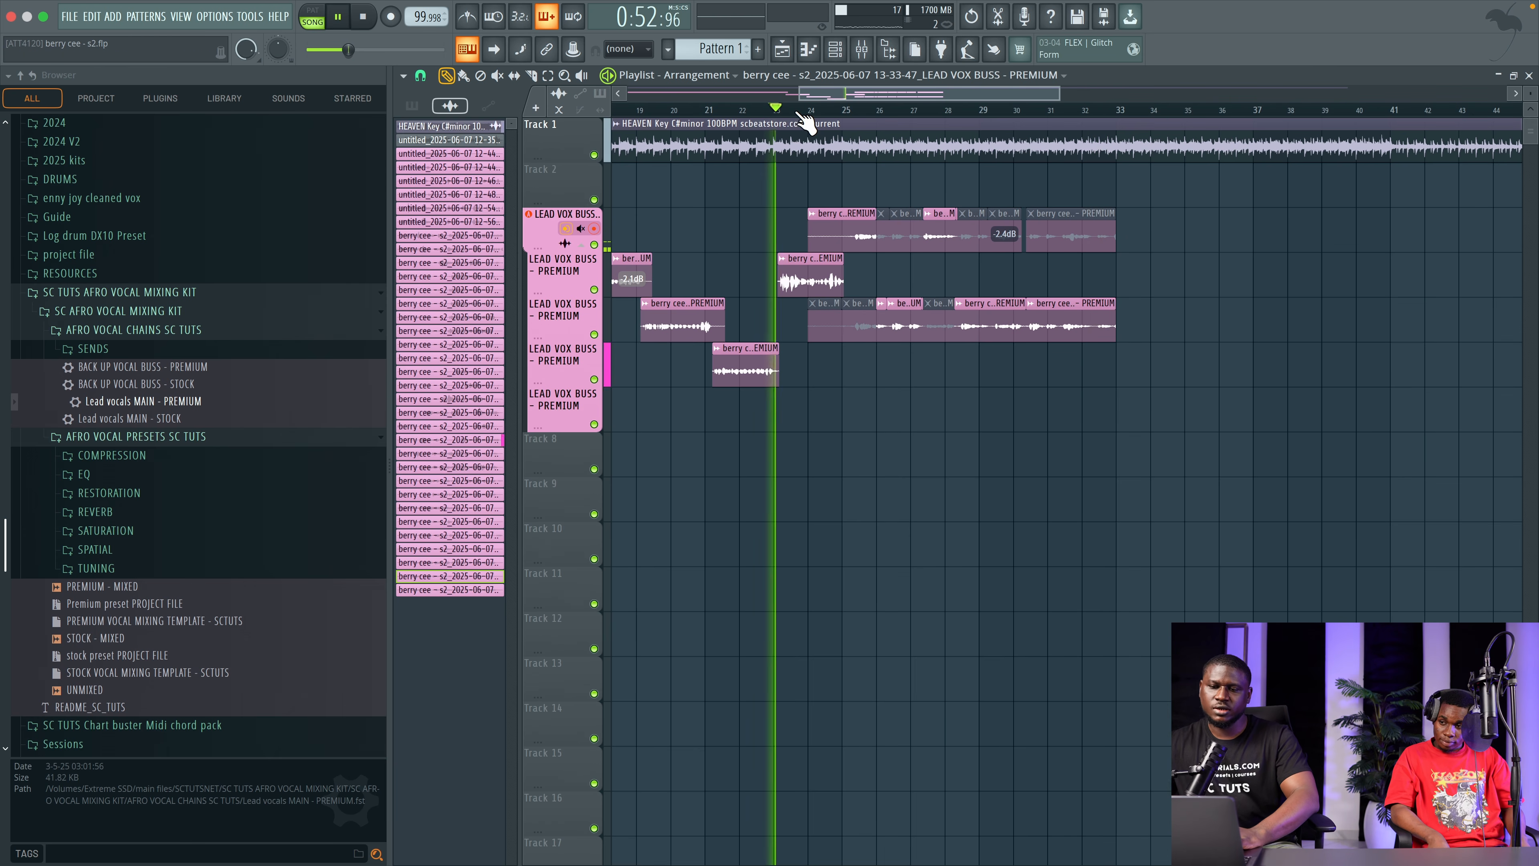
pyautogui.press('space')
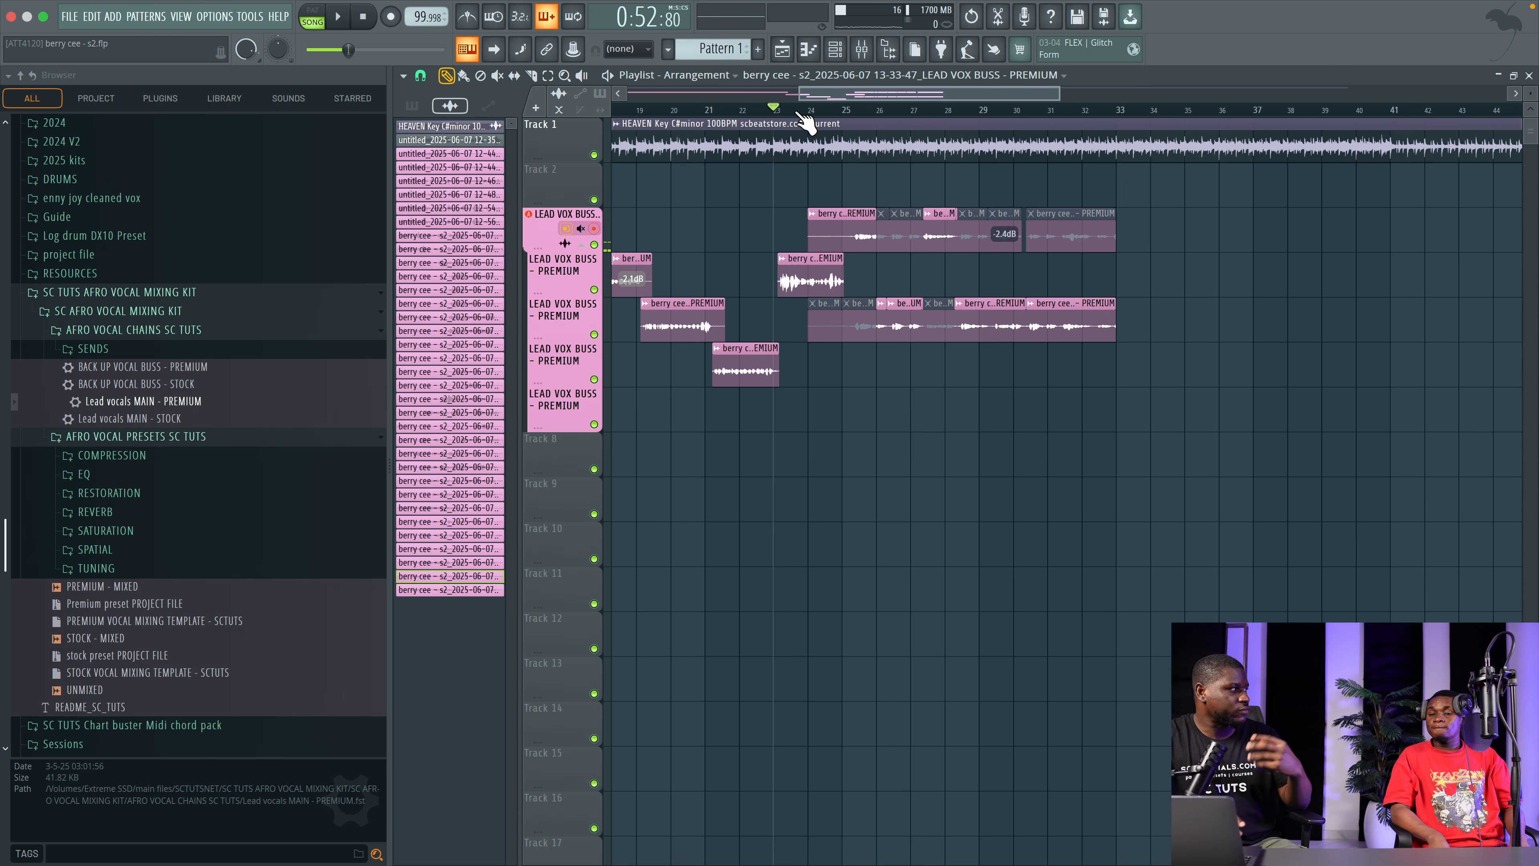
pyautogui.press('space')
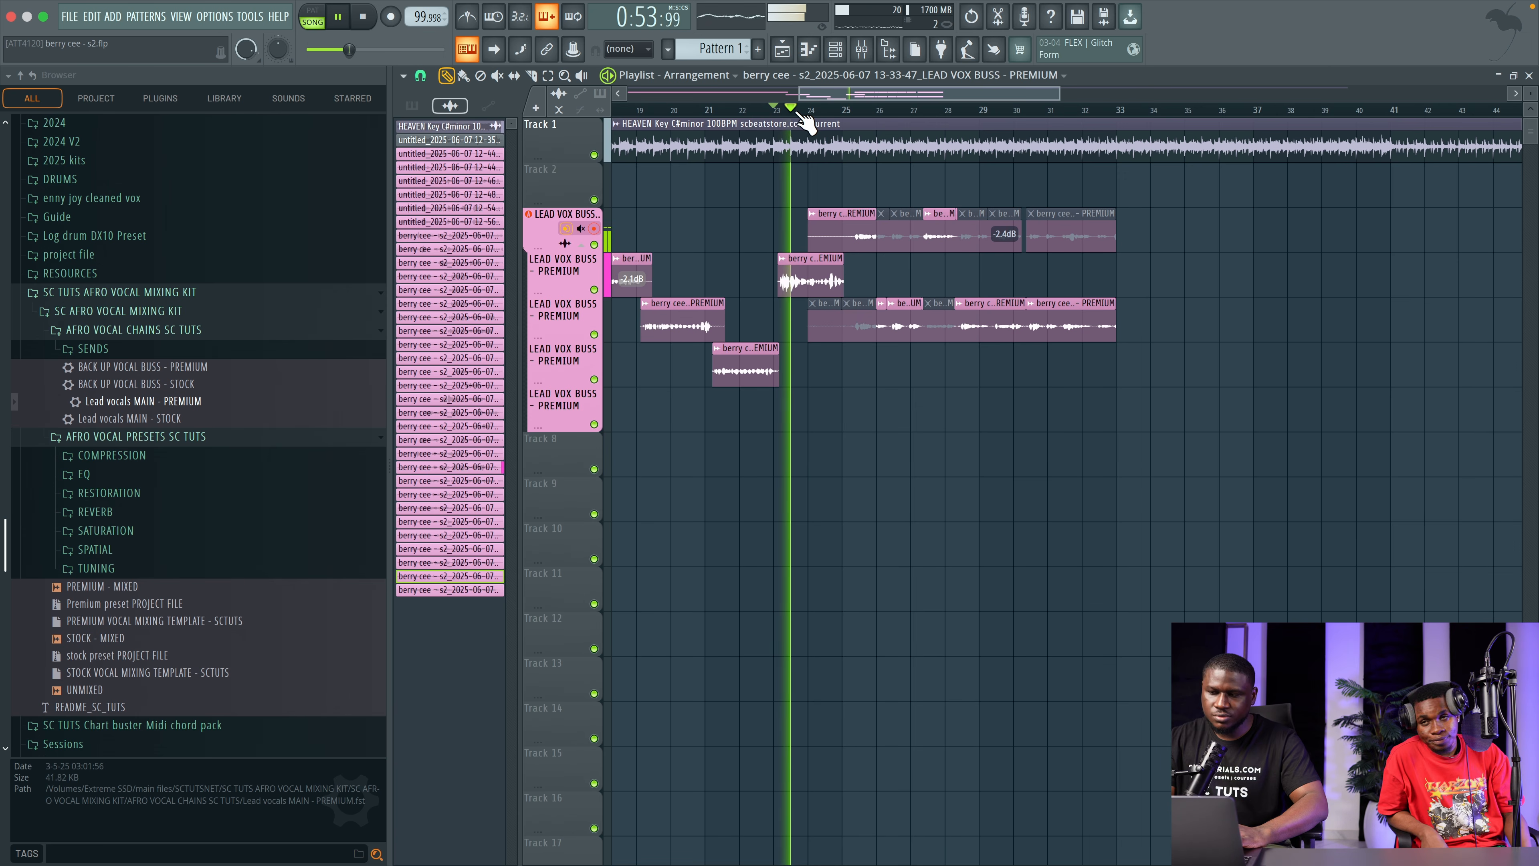
pyautogui.press('space')
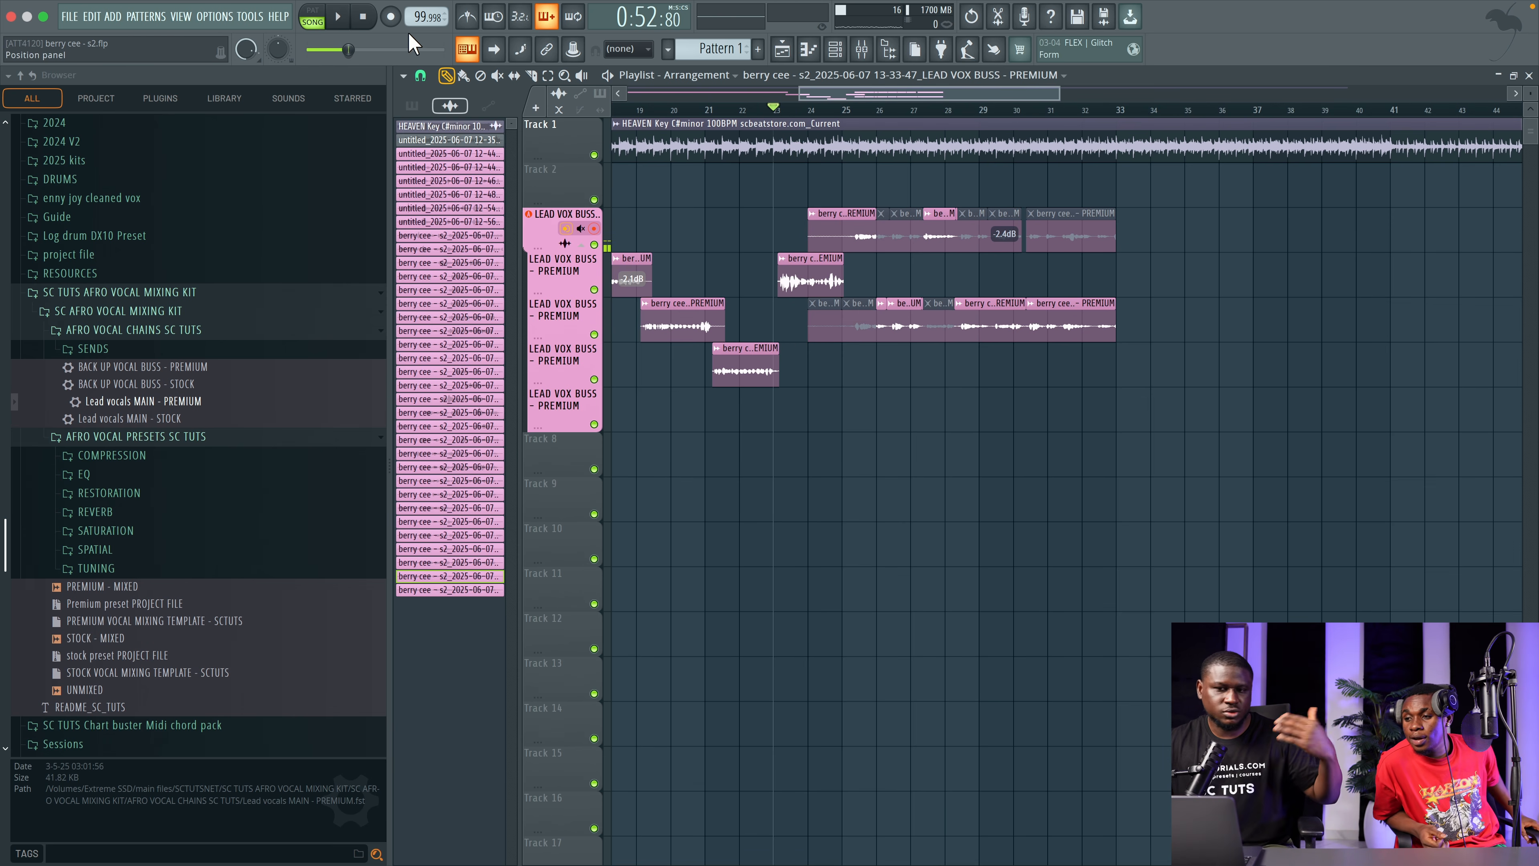
# Step: Show the mixer and assign the empty playlist Track 9 as an audio track linked to Insert 10
pyautogui.click(865, 56)
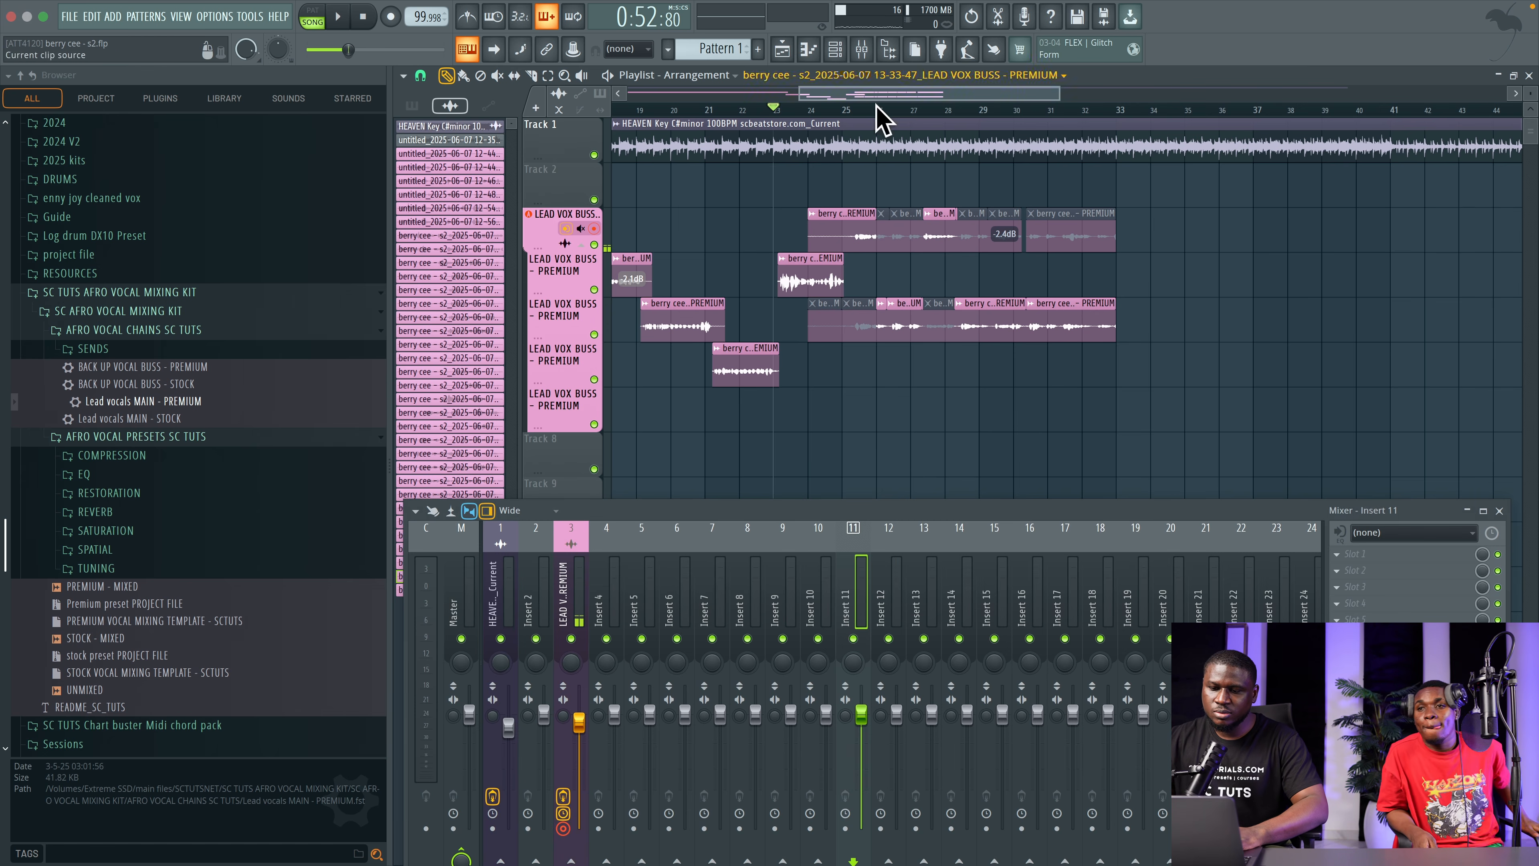
pyautogui.scroll(-4, 606, 473)
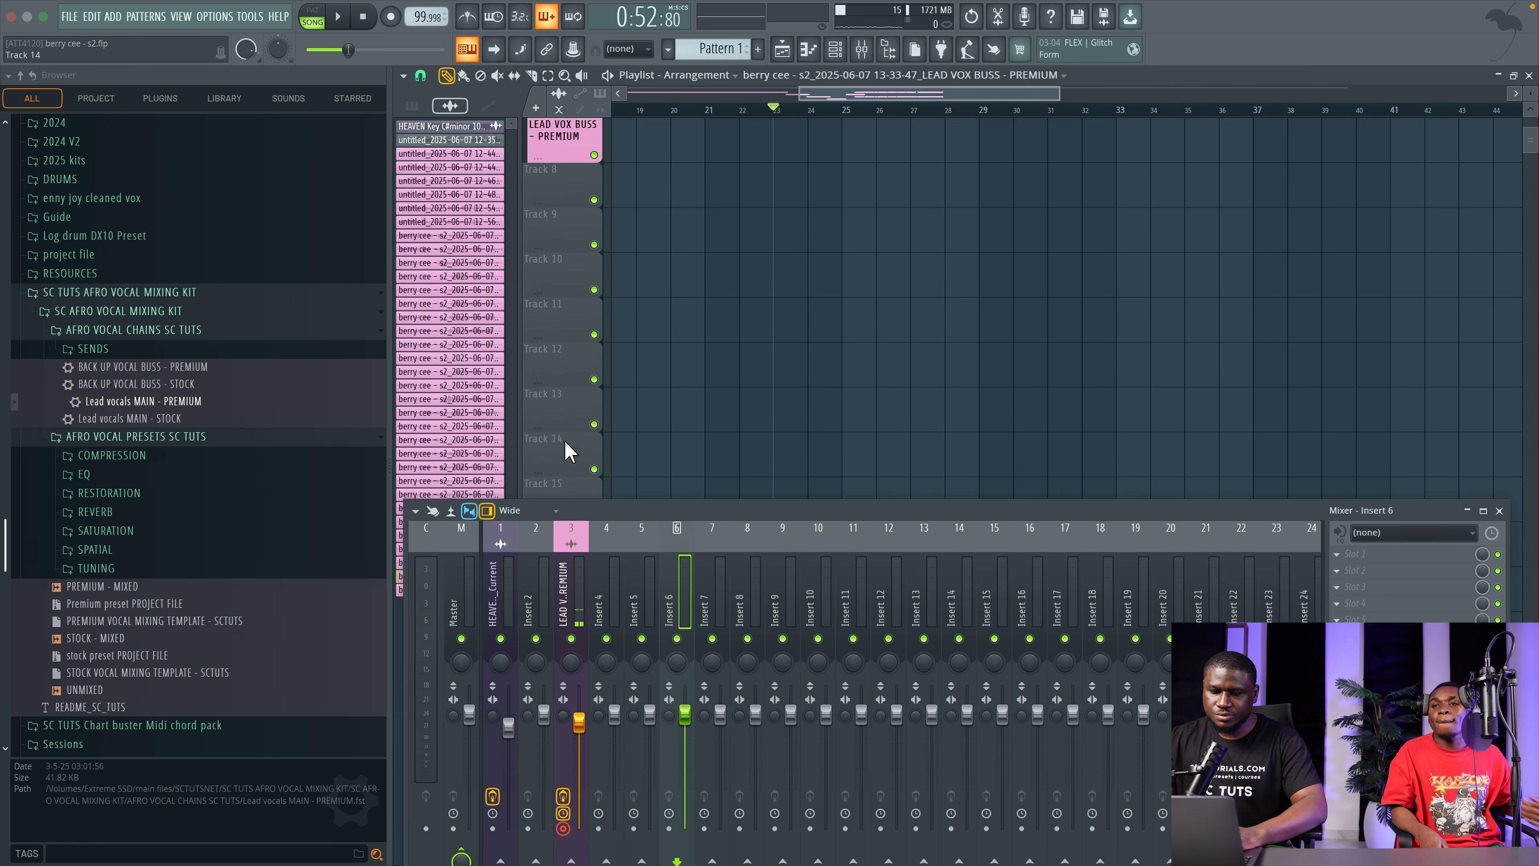
pyautogui.rightClick(566, 330)
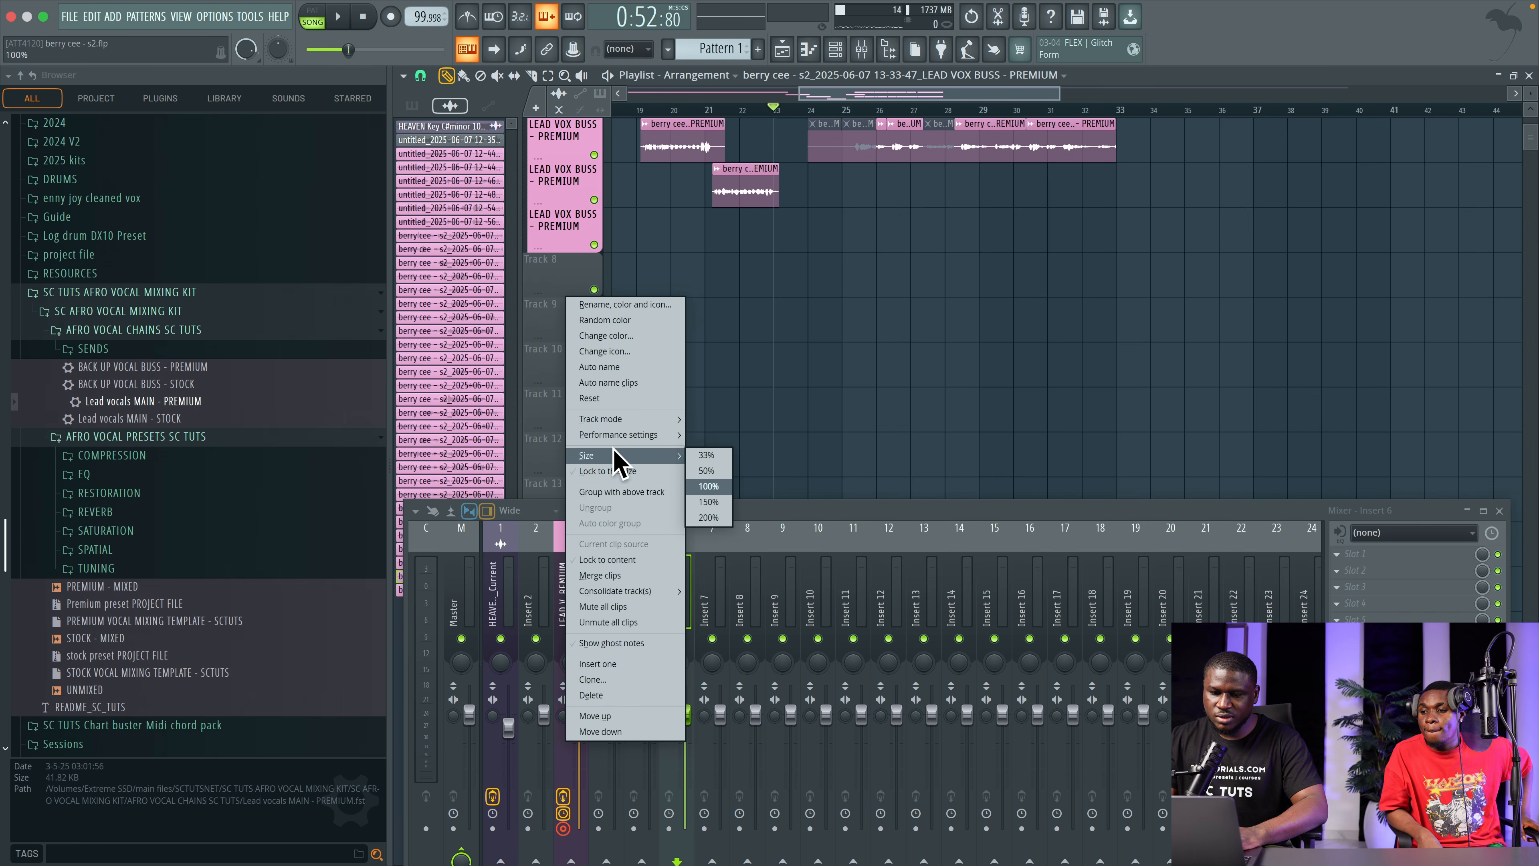
pyautogui.moveTo(624, 418)
pyautogui.moveTo(730, 436)
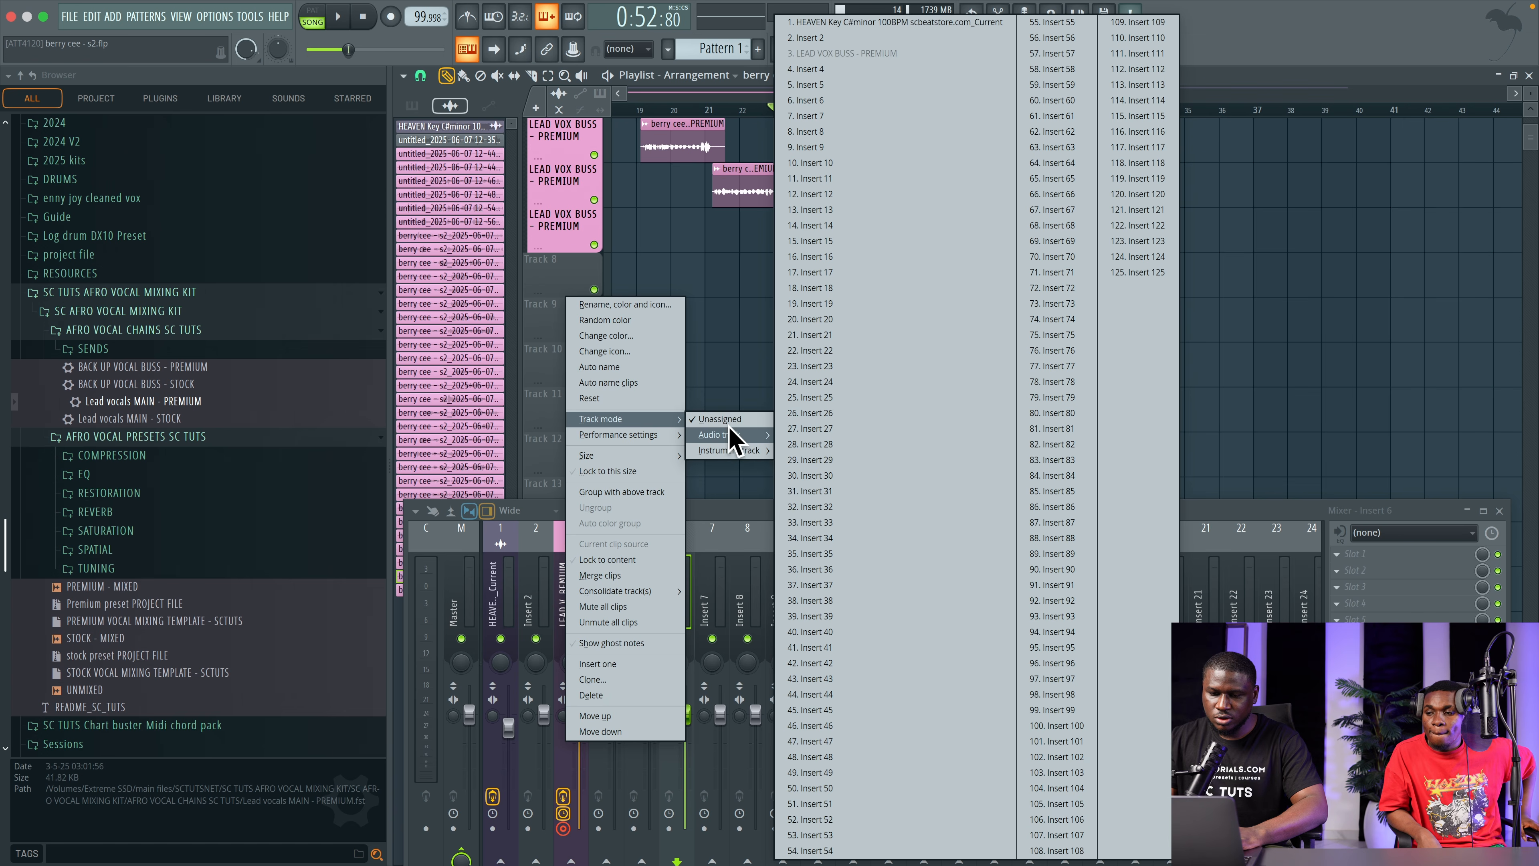
pyautogui.click(827, 171)
# Step: Rename mixer Insert 10 as "back up vox"
pyautogui.rightClick(827, 582)
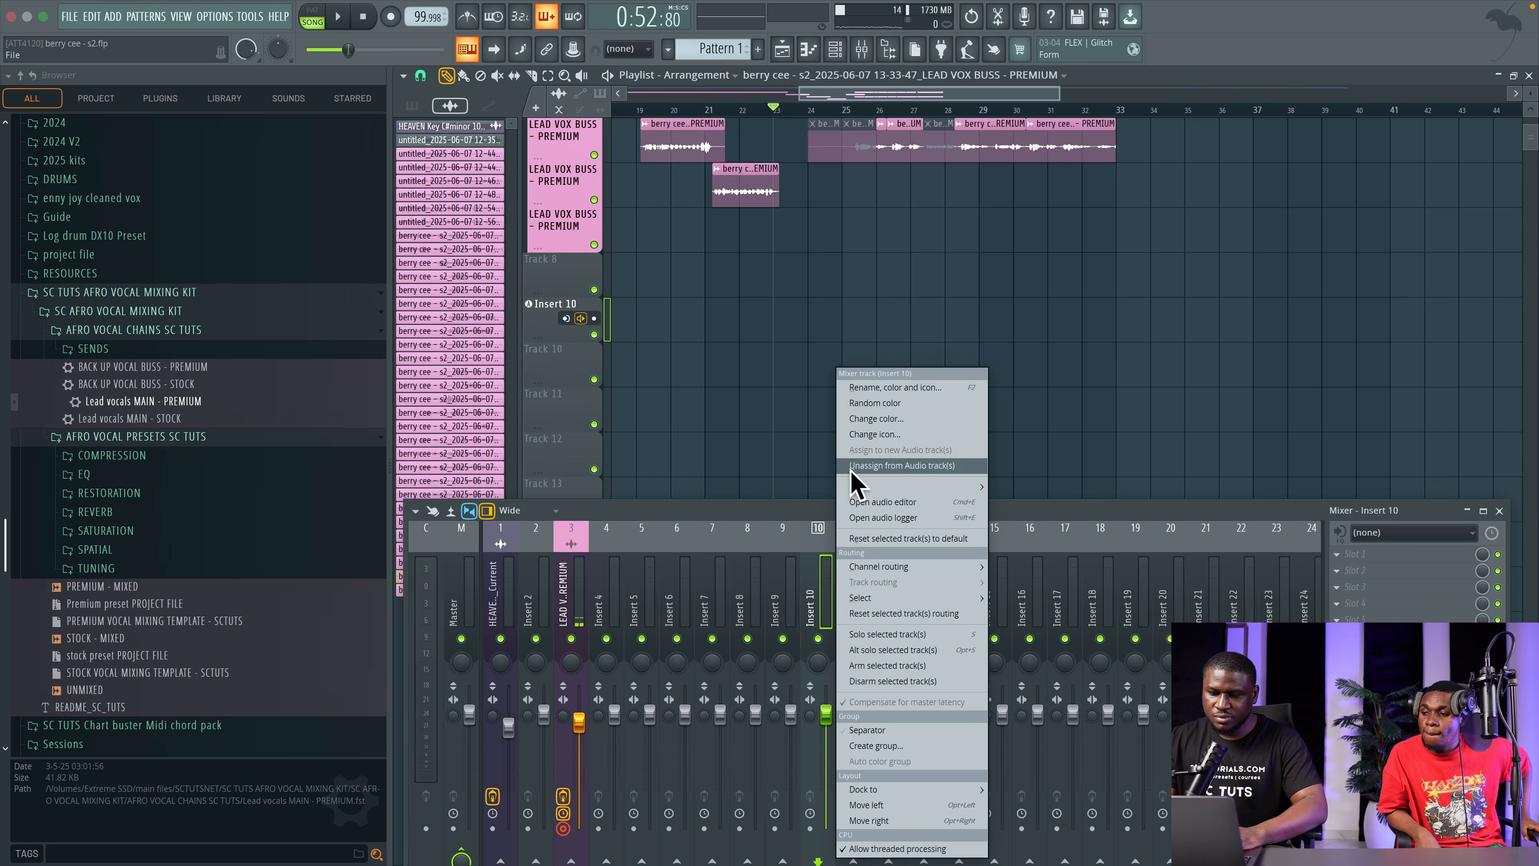
pyautogui.click(888, 387)
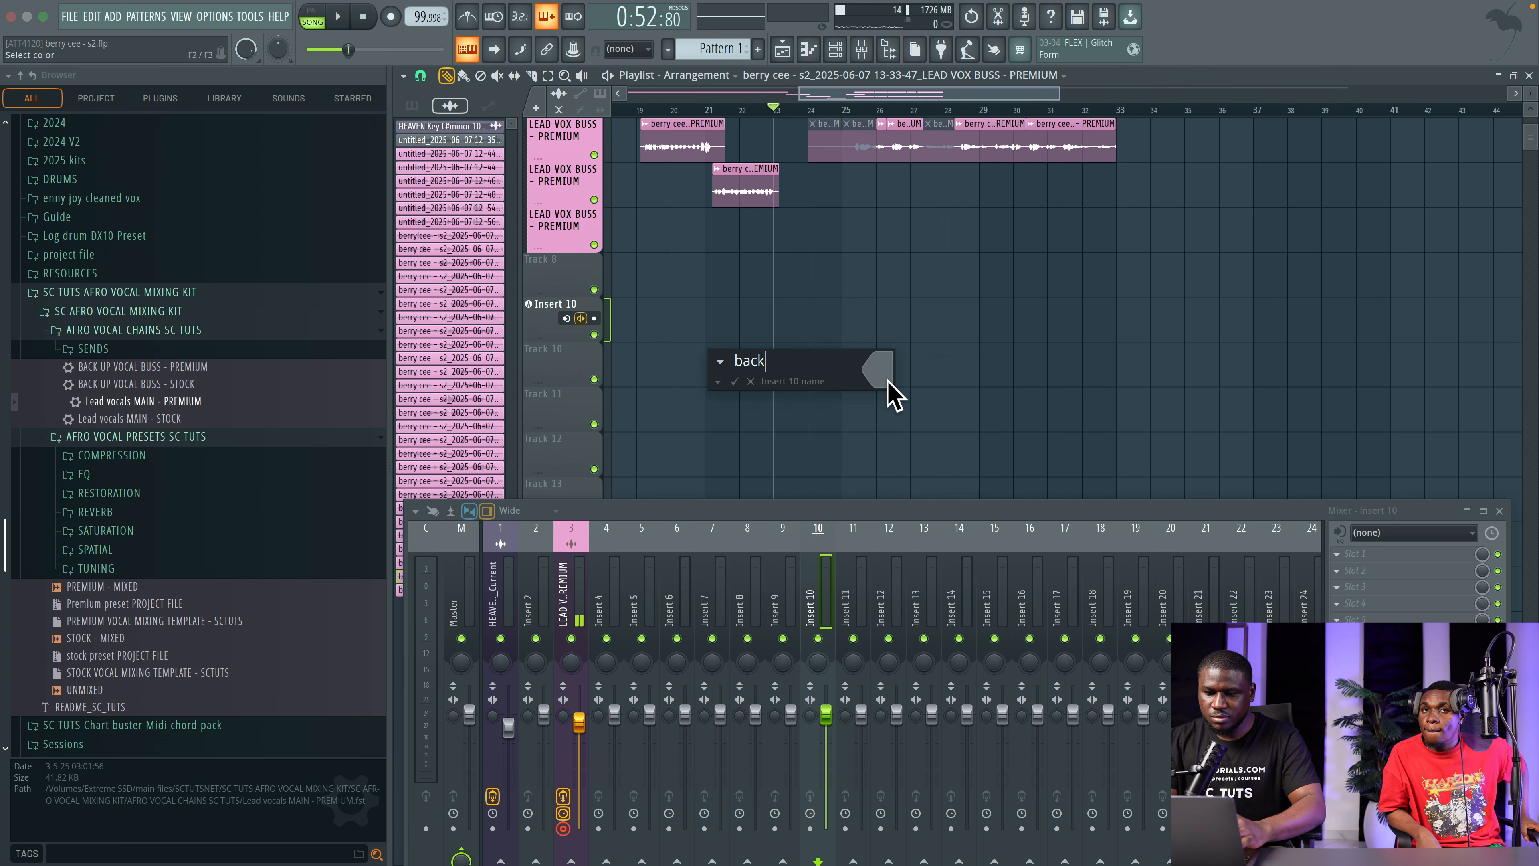
pyautogui.write('back up vox')
pyautogui.press('Return')
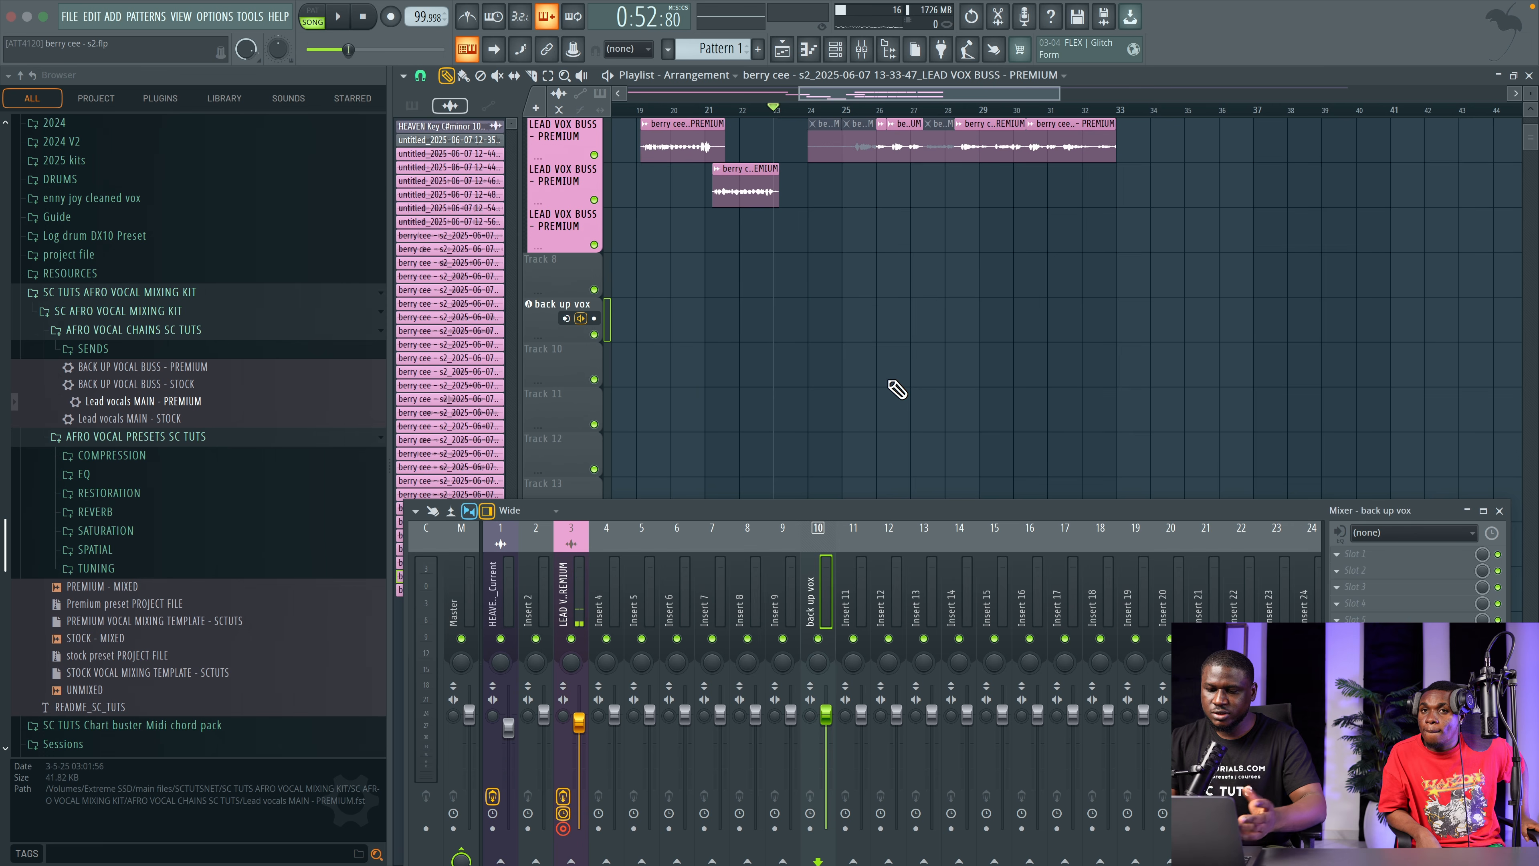
# Step: Load the BACK UP VOCAL BUSS - PREMIUM chain onto mixer Insert 10
pyautogui.click(130, 386)
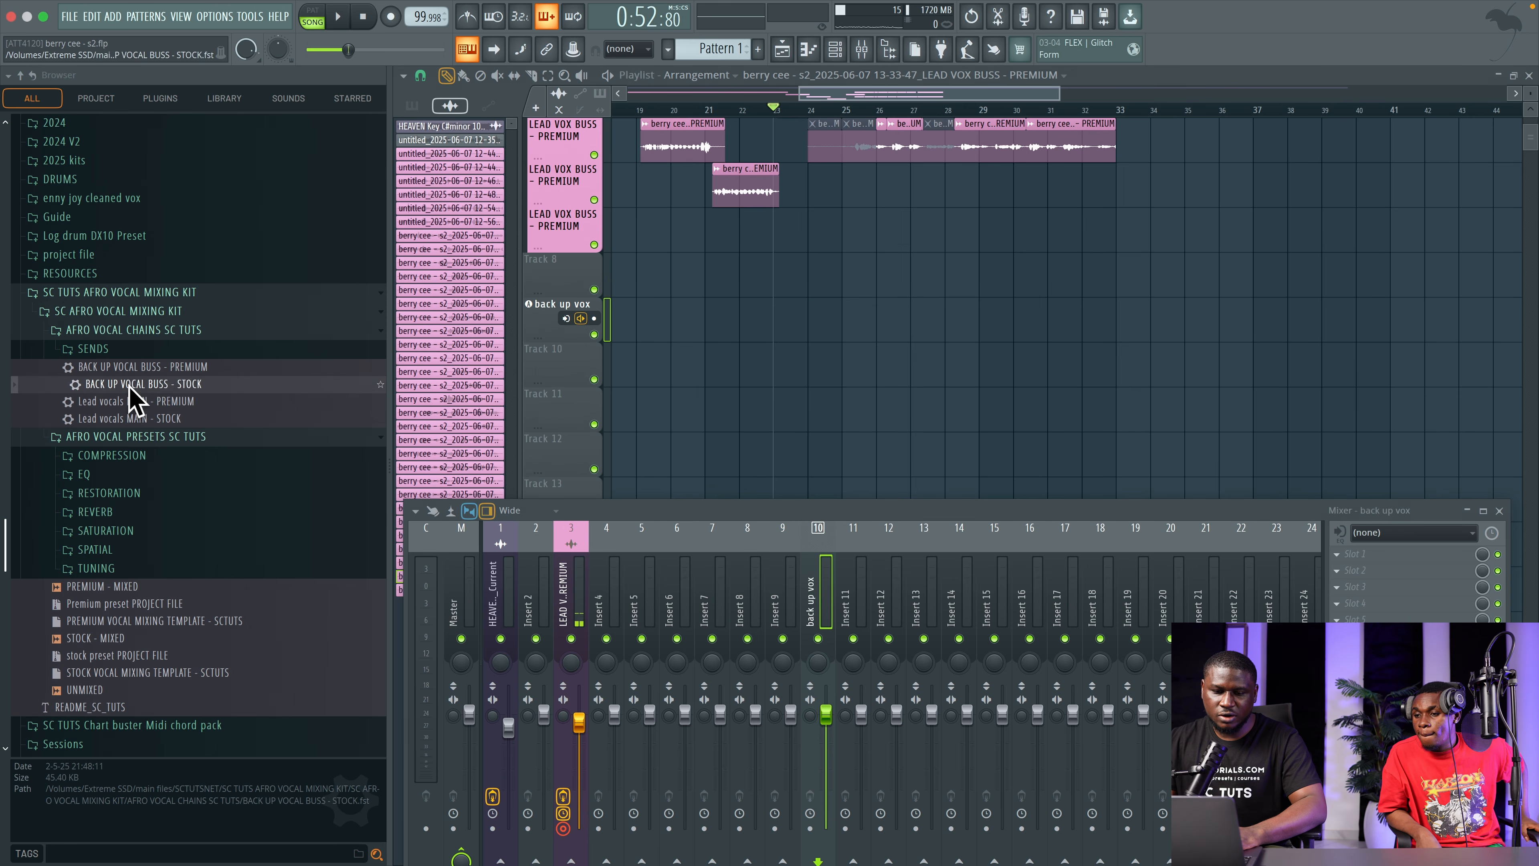
pyautogui.click(158, 371)
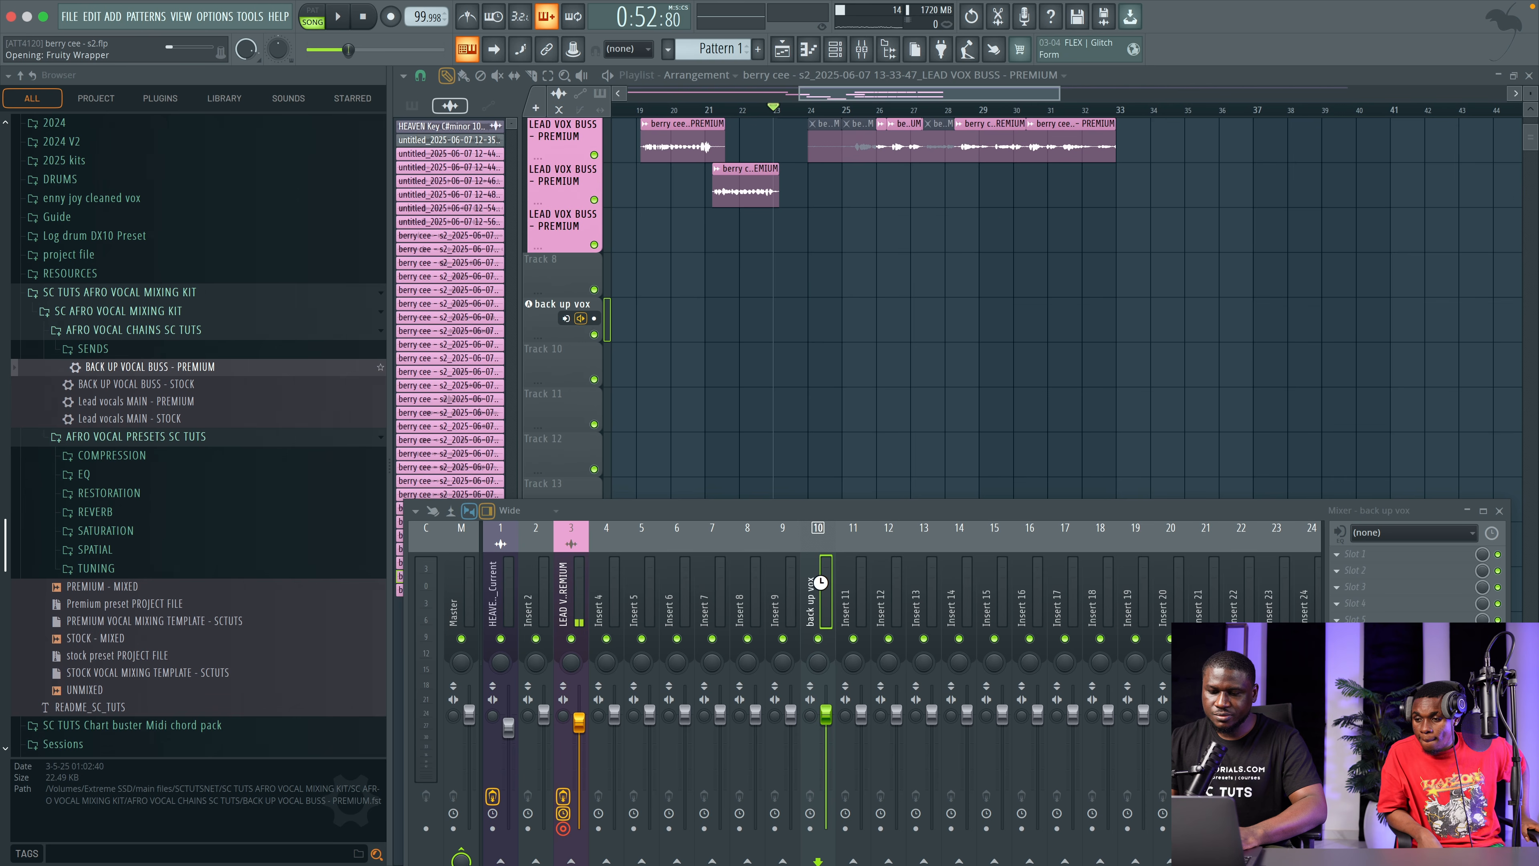
pyautogui.moveTo(828, 597); pyautogui.dragTo(830, 600)
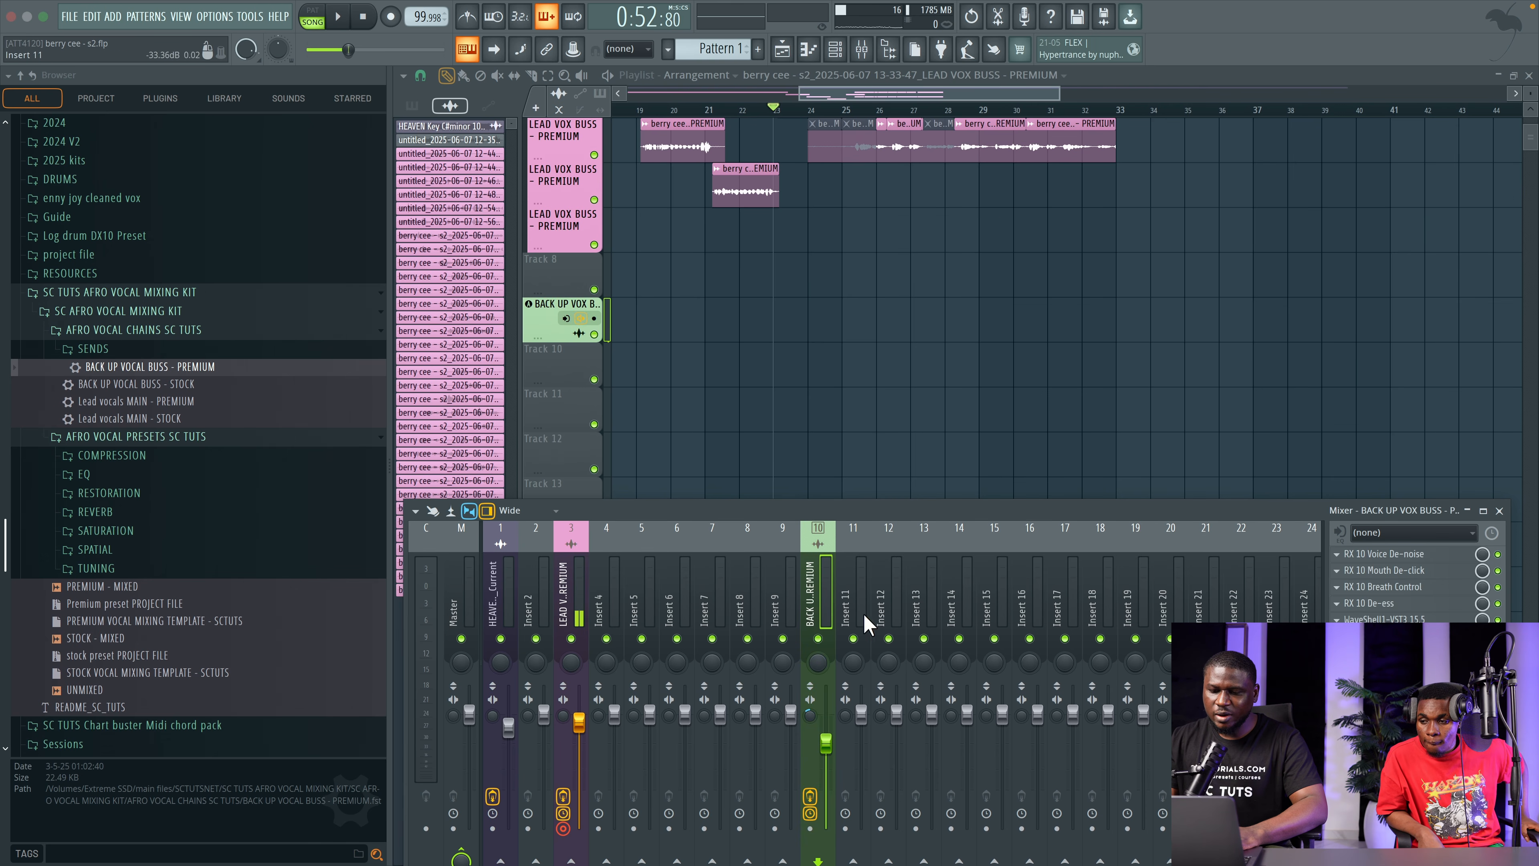
# Step: Move the backup vocal audio track to Insert 9 and route it into Insert 10, renamed "BACK UP BUSS"
pyautogui.click(760, 573)
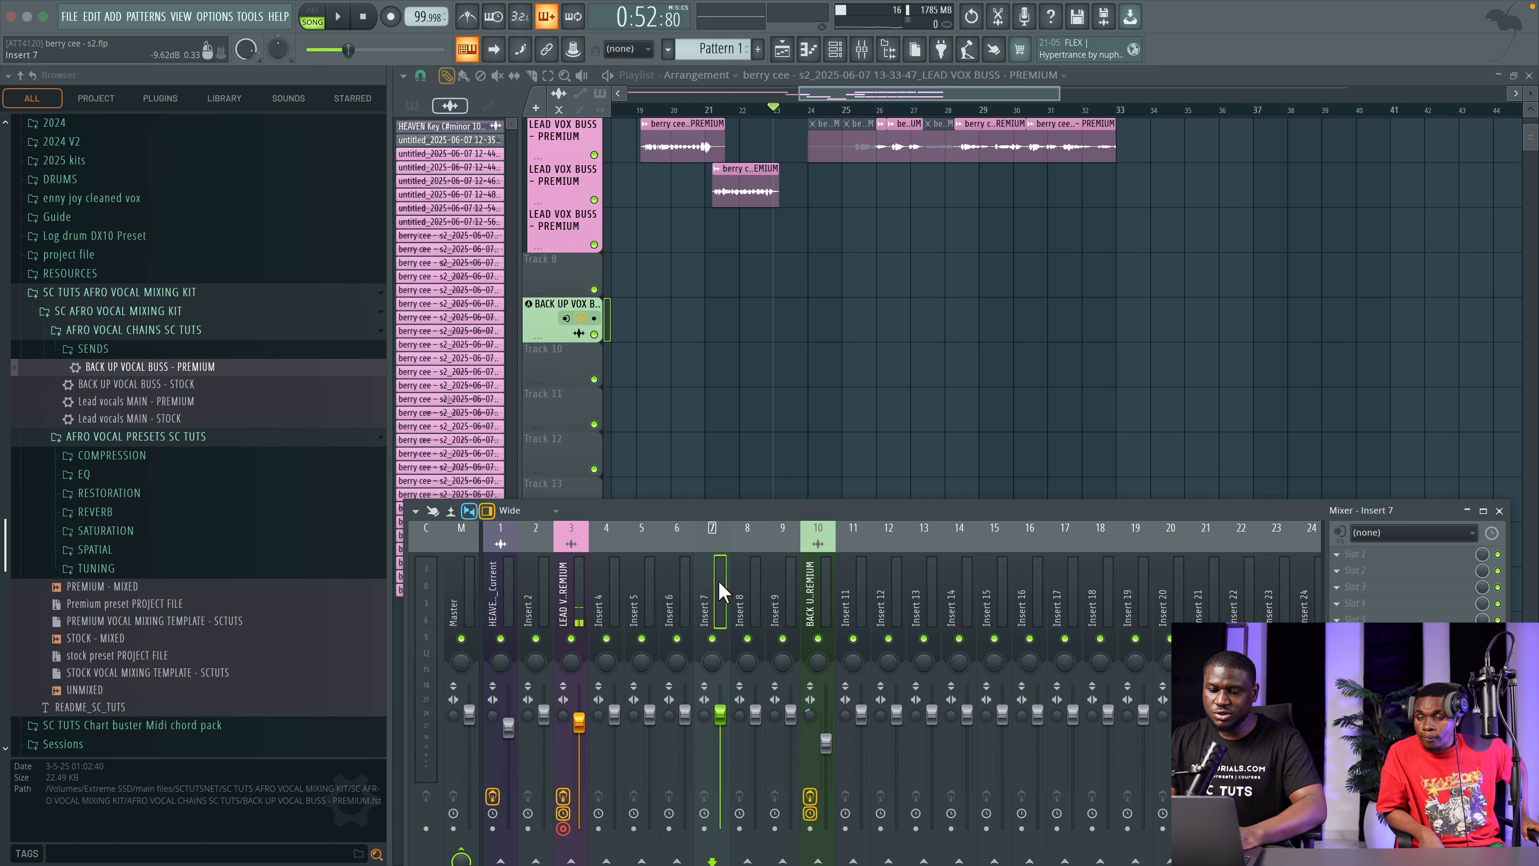
pyautogui.click(808, 600)
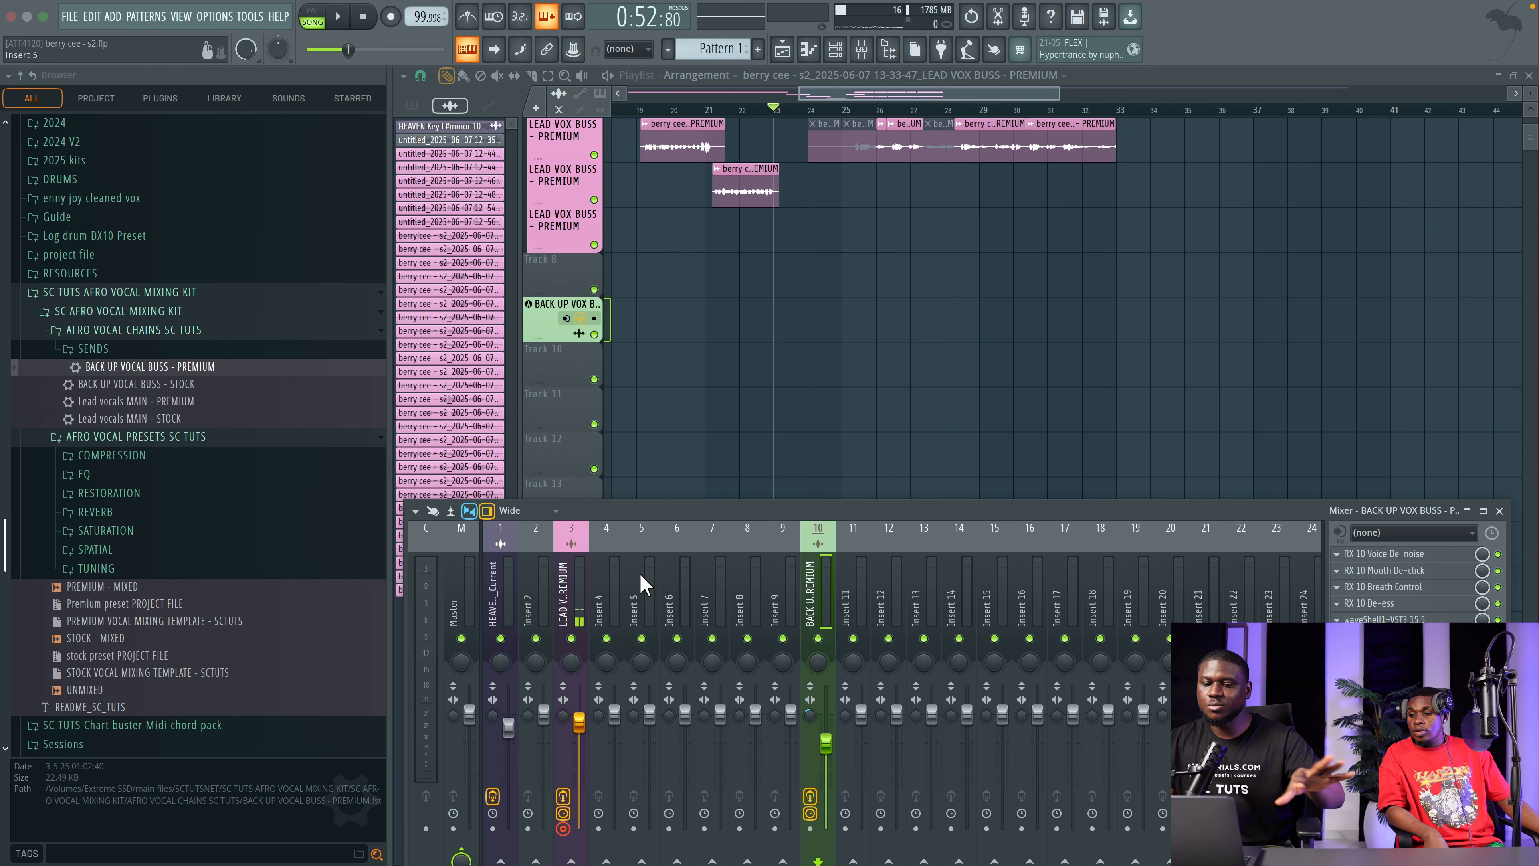
pyautogui.click(703, 585)
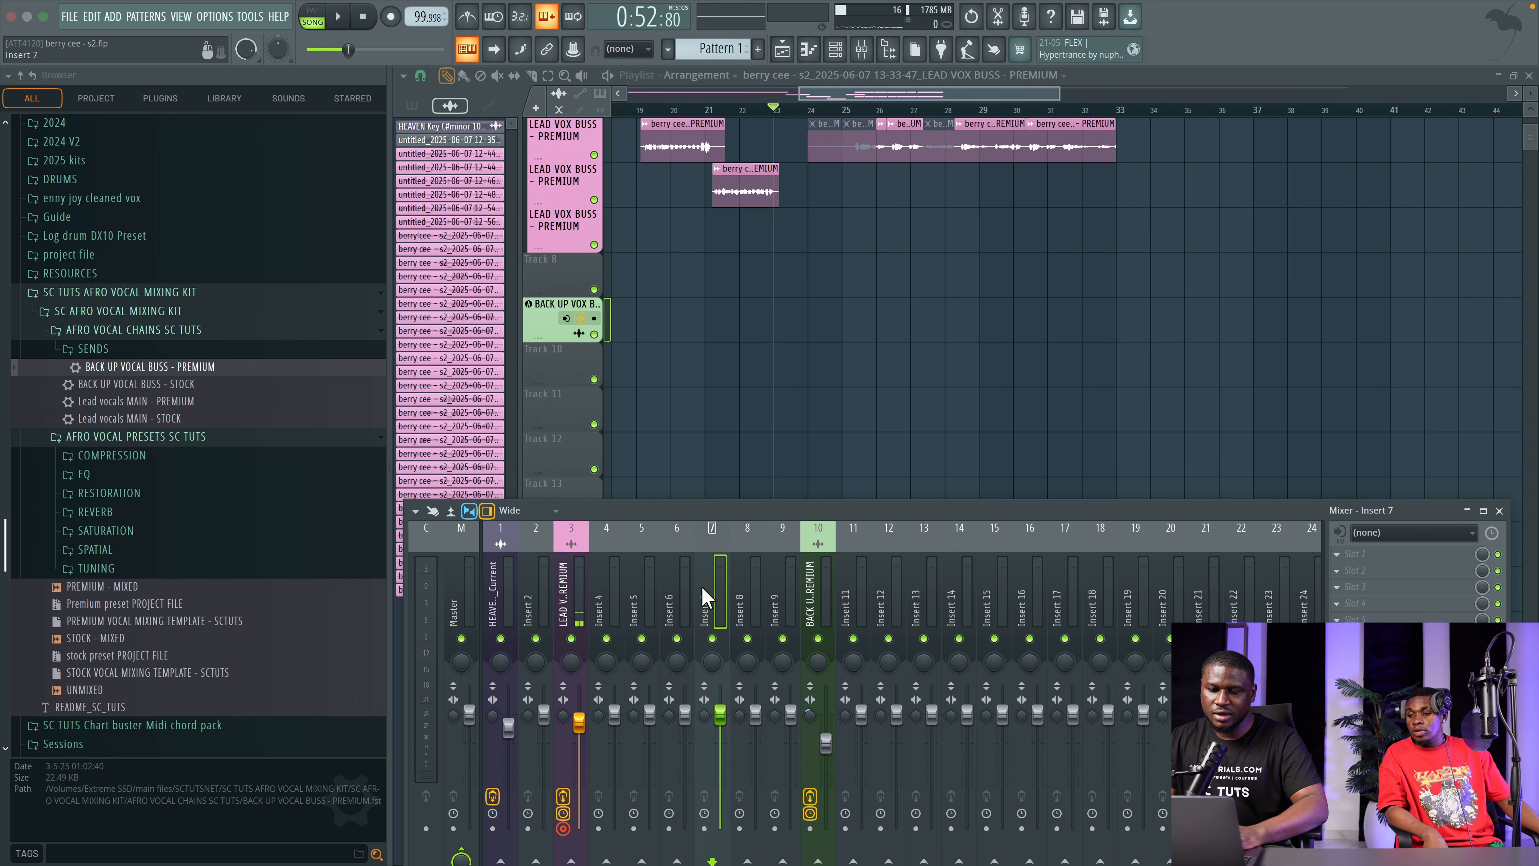
pyautogui.rightClick(535, 329)
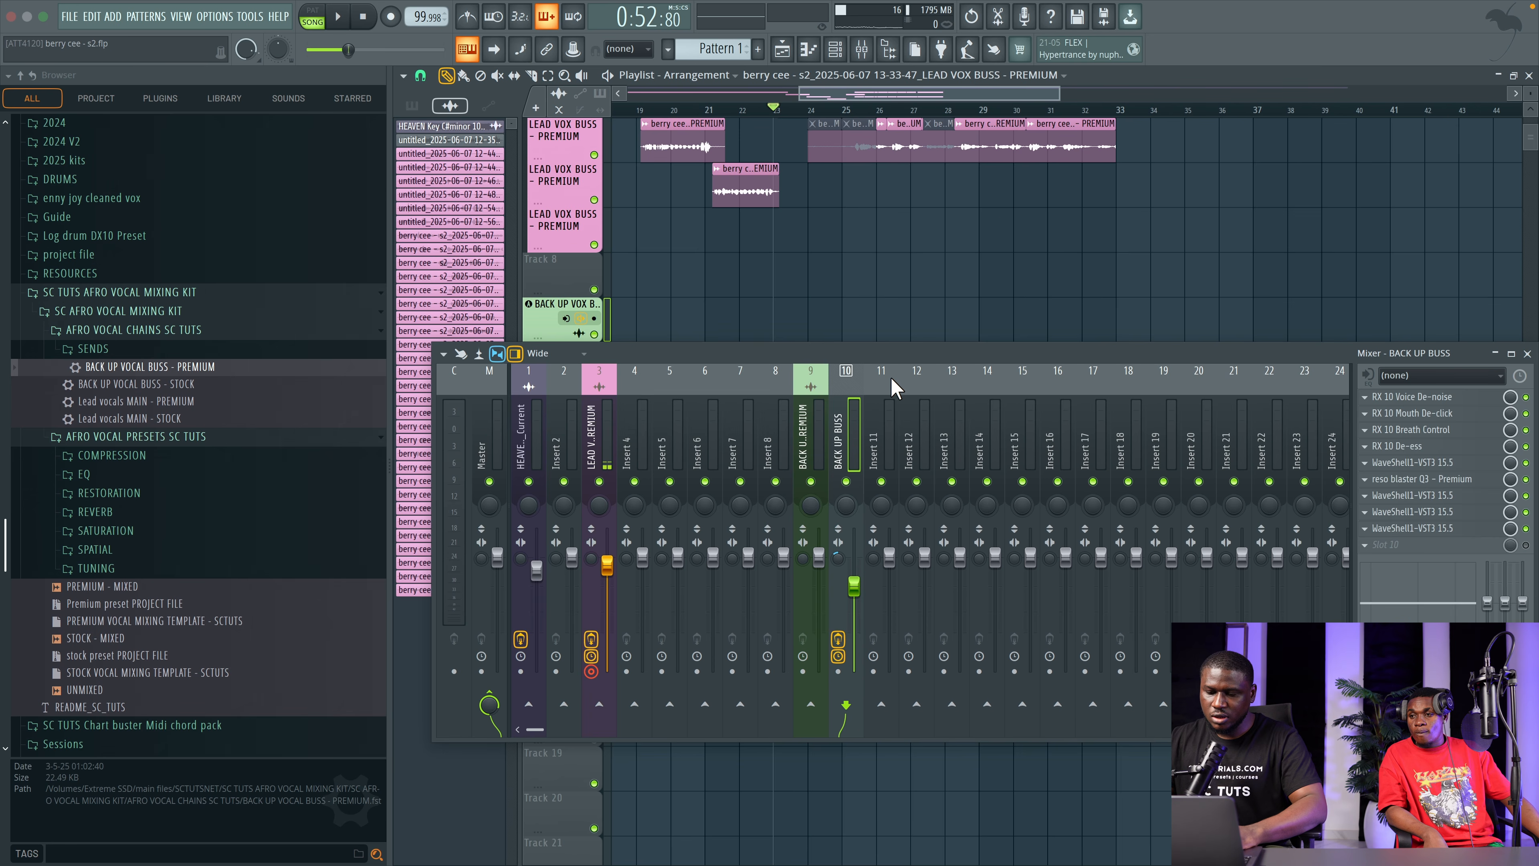
pyautogui.click(798, 418)
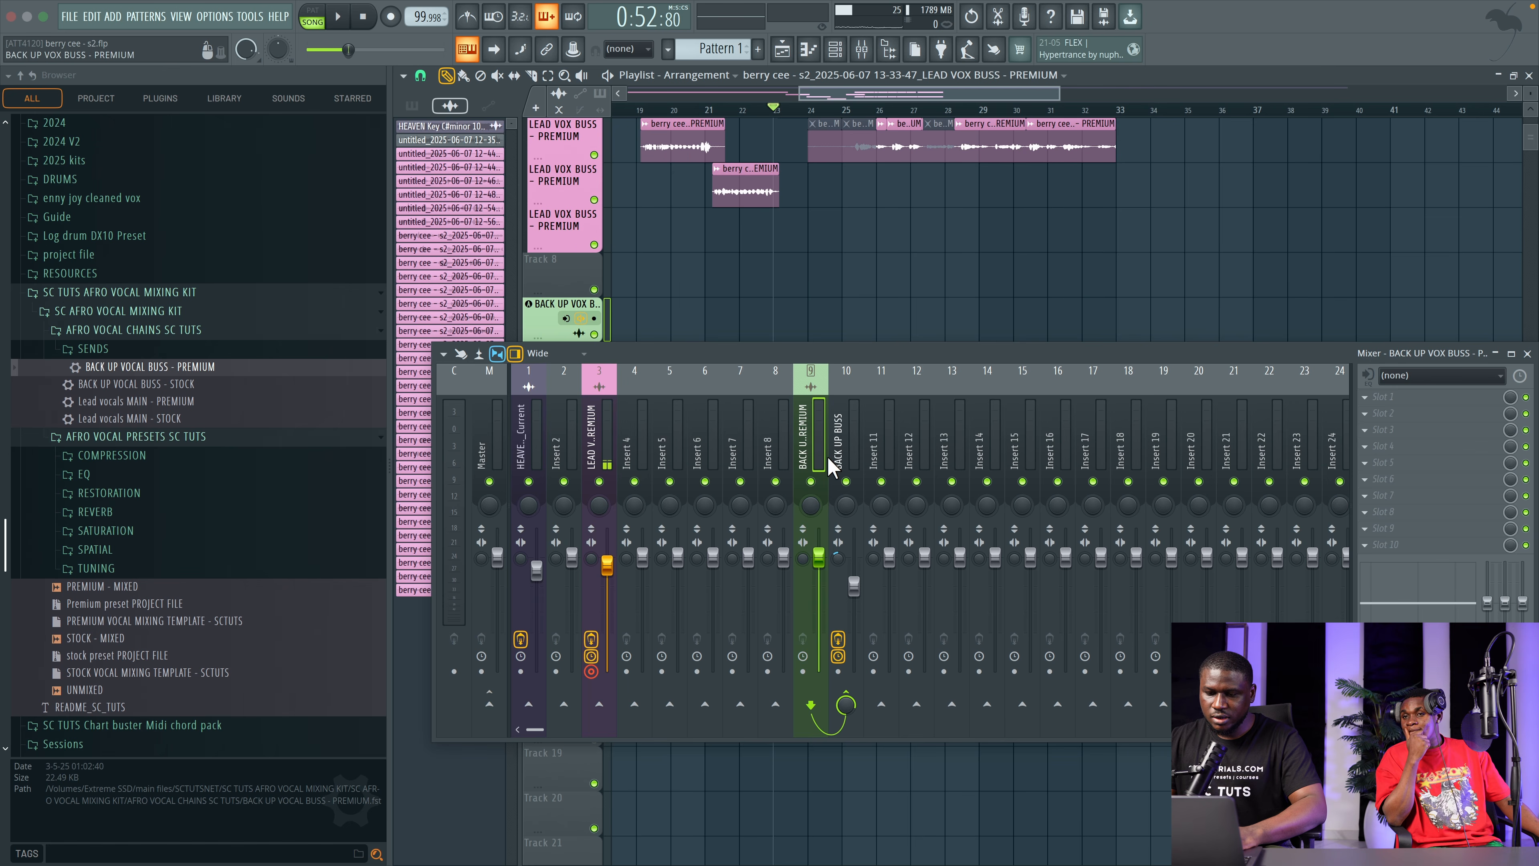
pyautogui.click(789, 439)
pyautogui.click(805, 447)
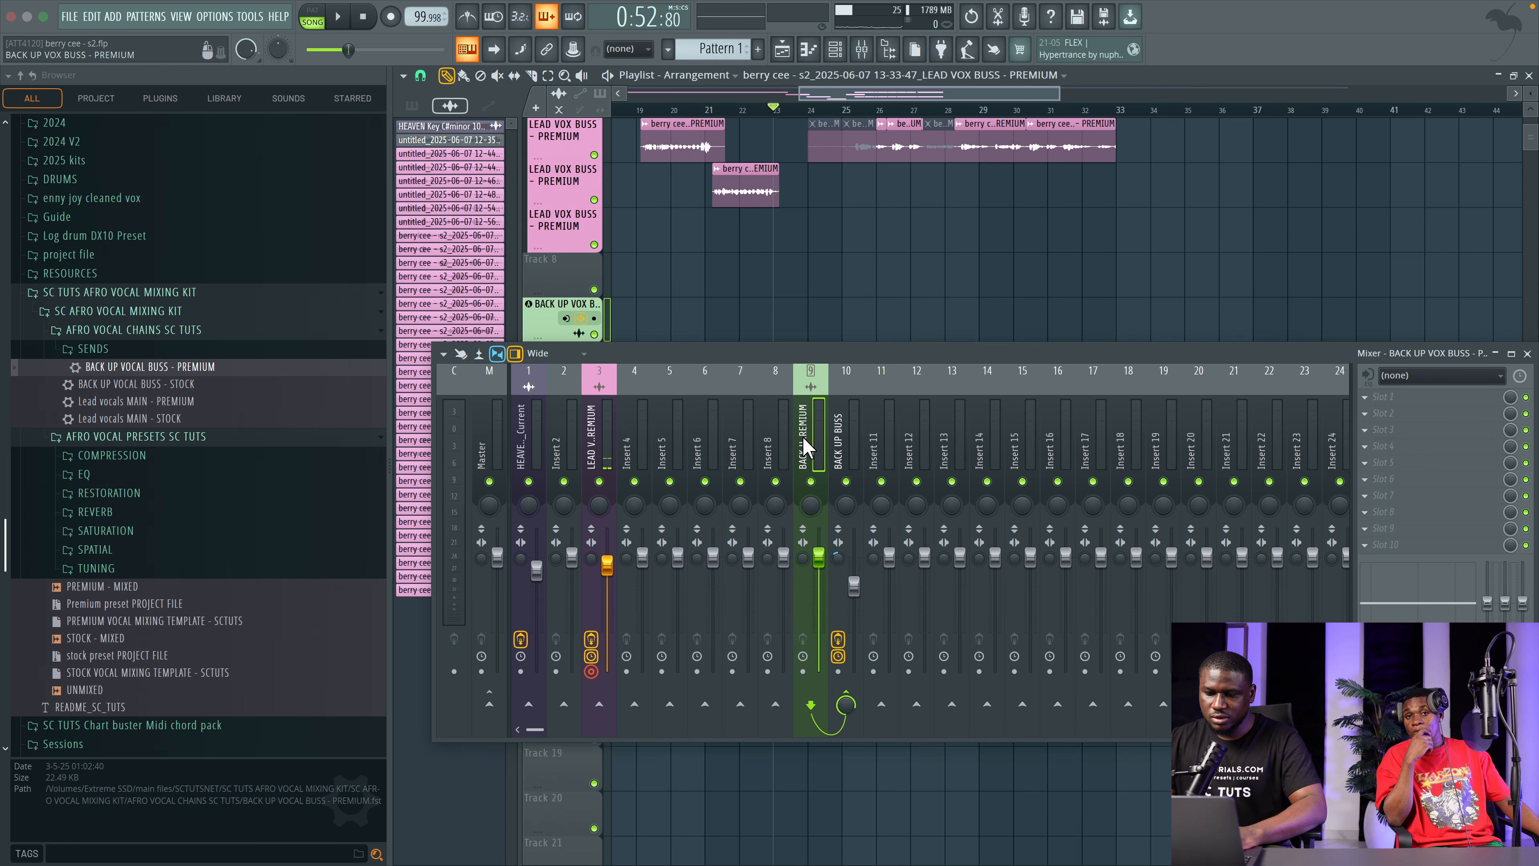
# Step: Copy the lead vocal's Auto-Tune Pro with its settings to the backup vocal track on Insert 9
pyautogui.click(587, 459)
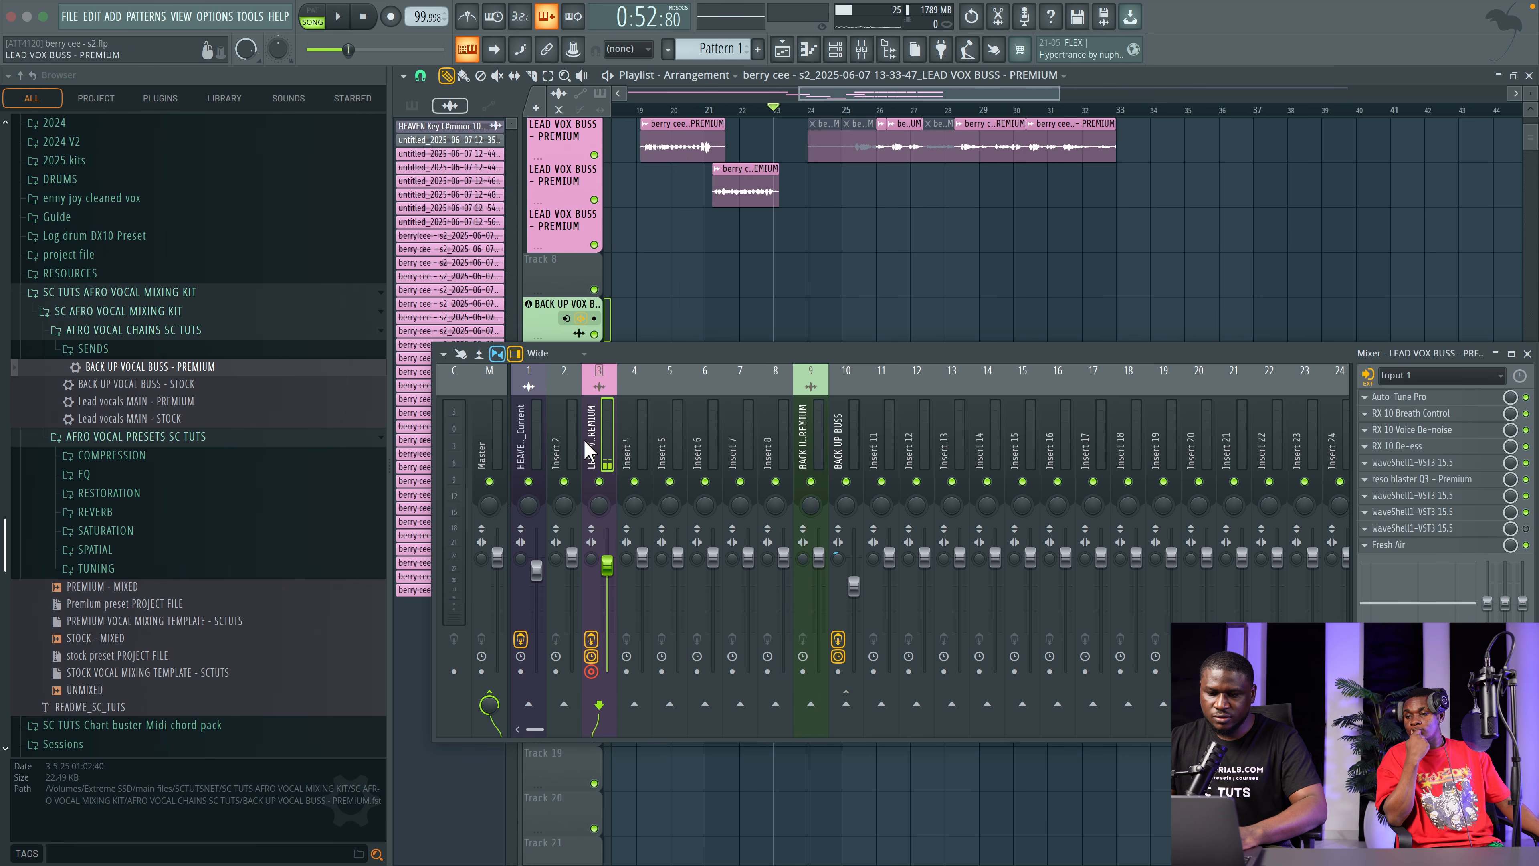
pyautogui.click(1363, 395)
pyautogui.click(1365, 394)
pyautogui.click(1364, 395)
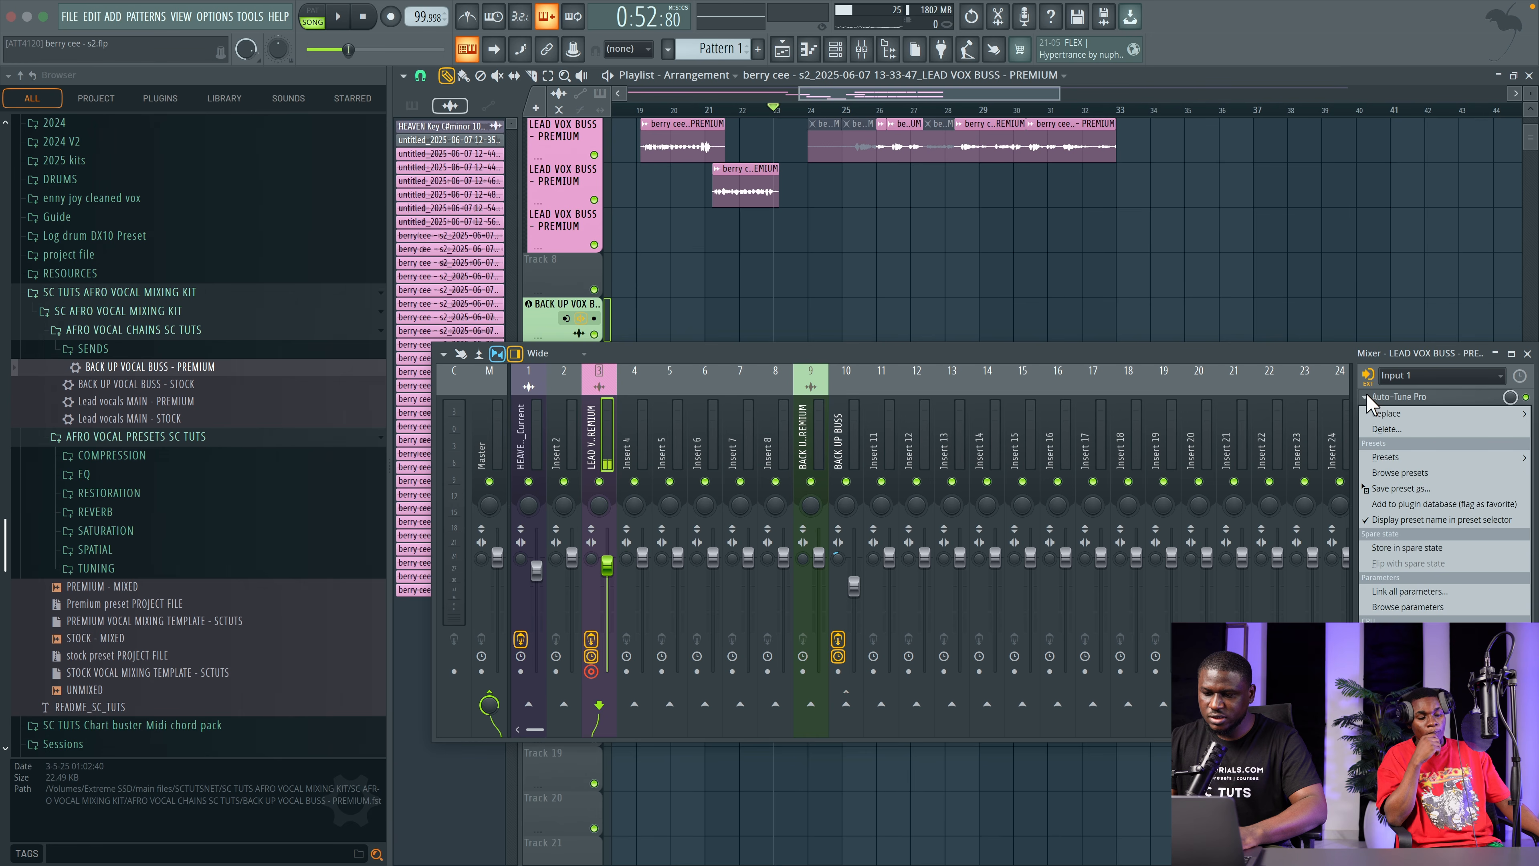
pyautogui.moveTo(1404, 487); pyautogui.dragTo(1198, 481)
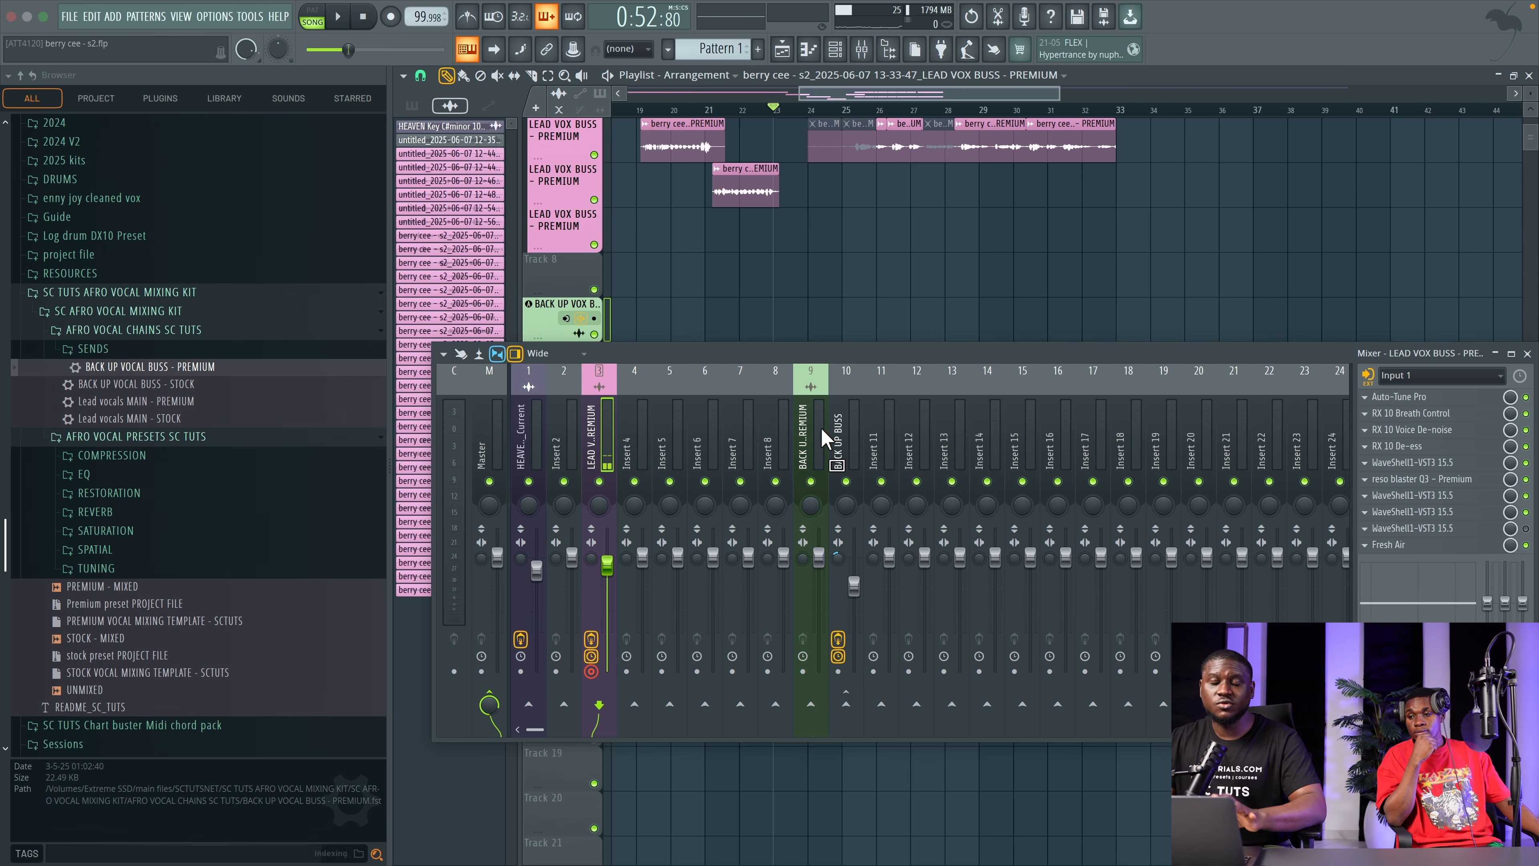
pyautogui.moveTo(801, 435); pyautogui.dragTo(802, 436)
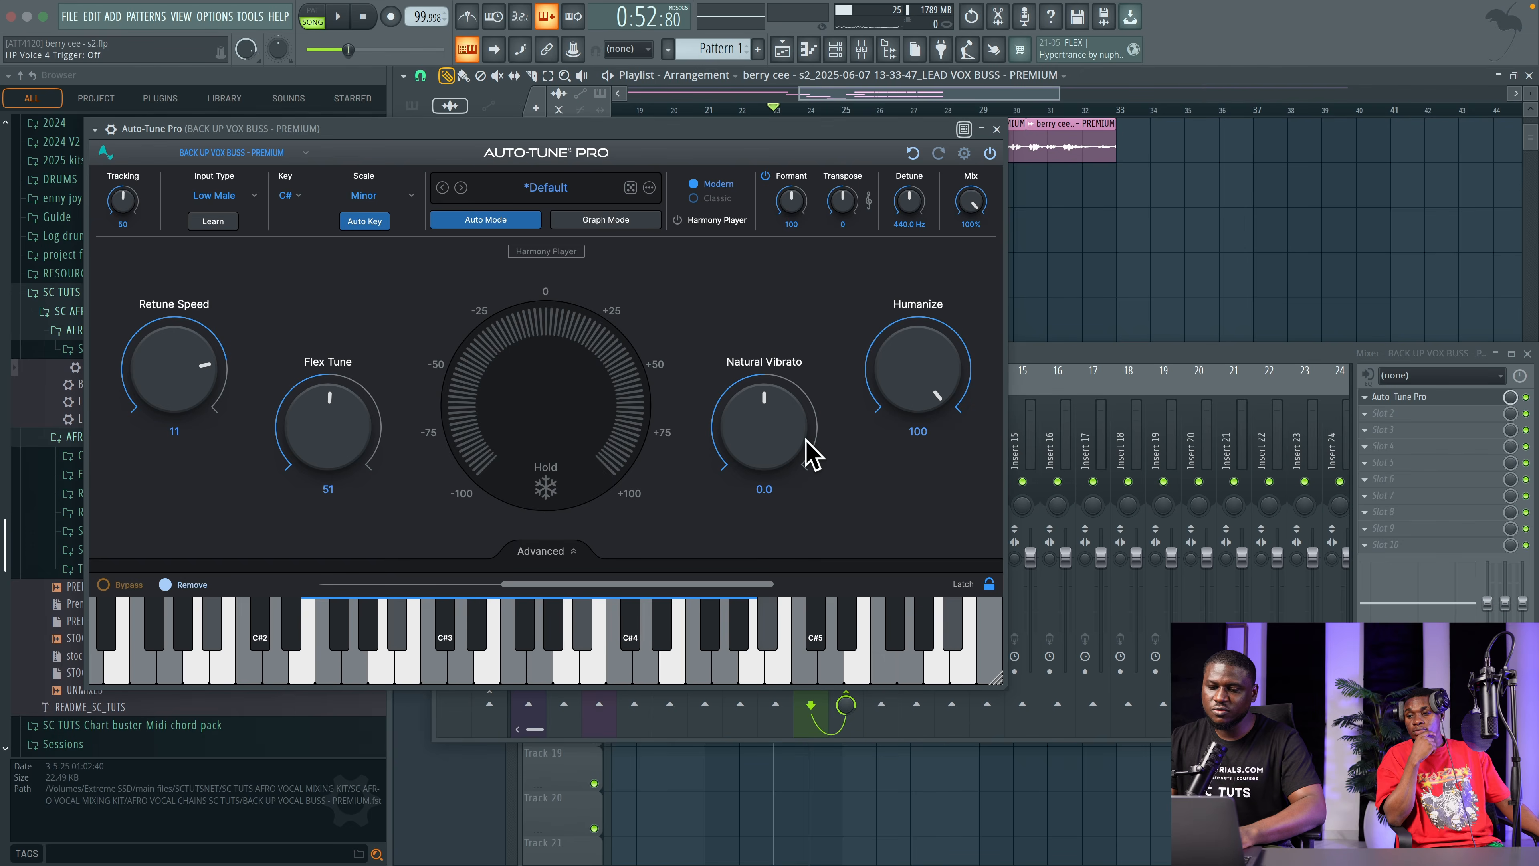
pyautogui.click(995, 130)
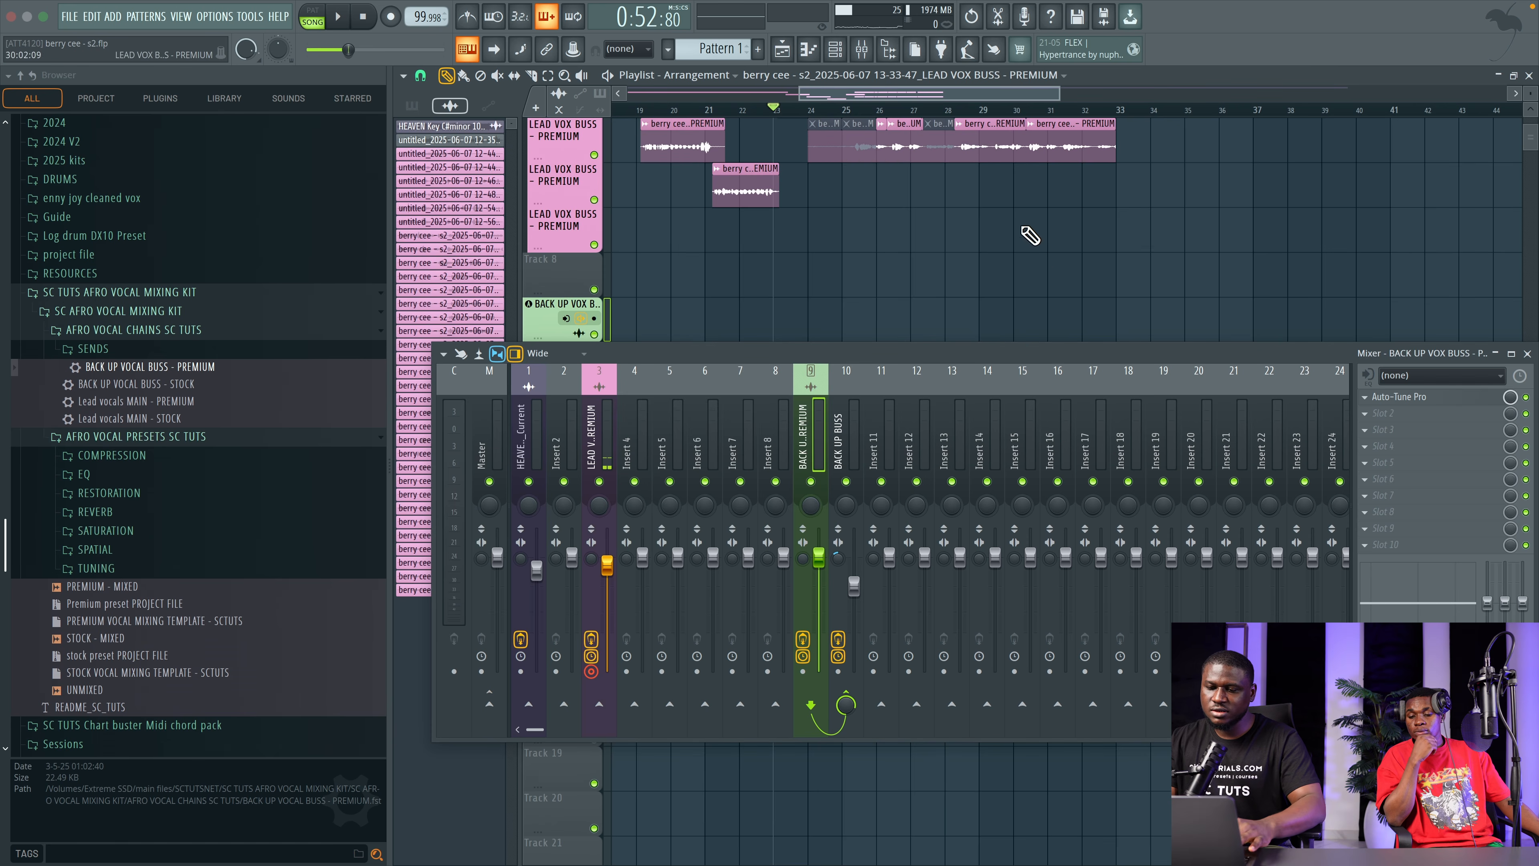
# Step: Record a backup vocal take on the backup track from bar 23 to about bar 33
pyautogui.moveTo(998, 353); pyautogui.dragTo(863, 349)
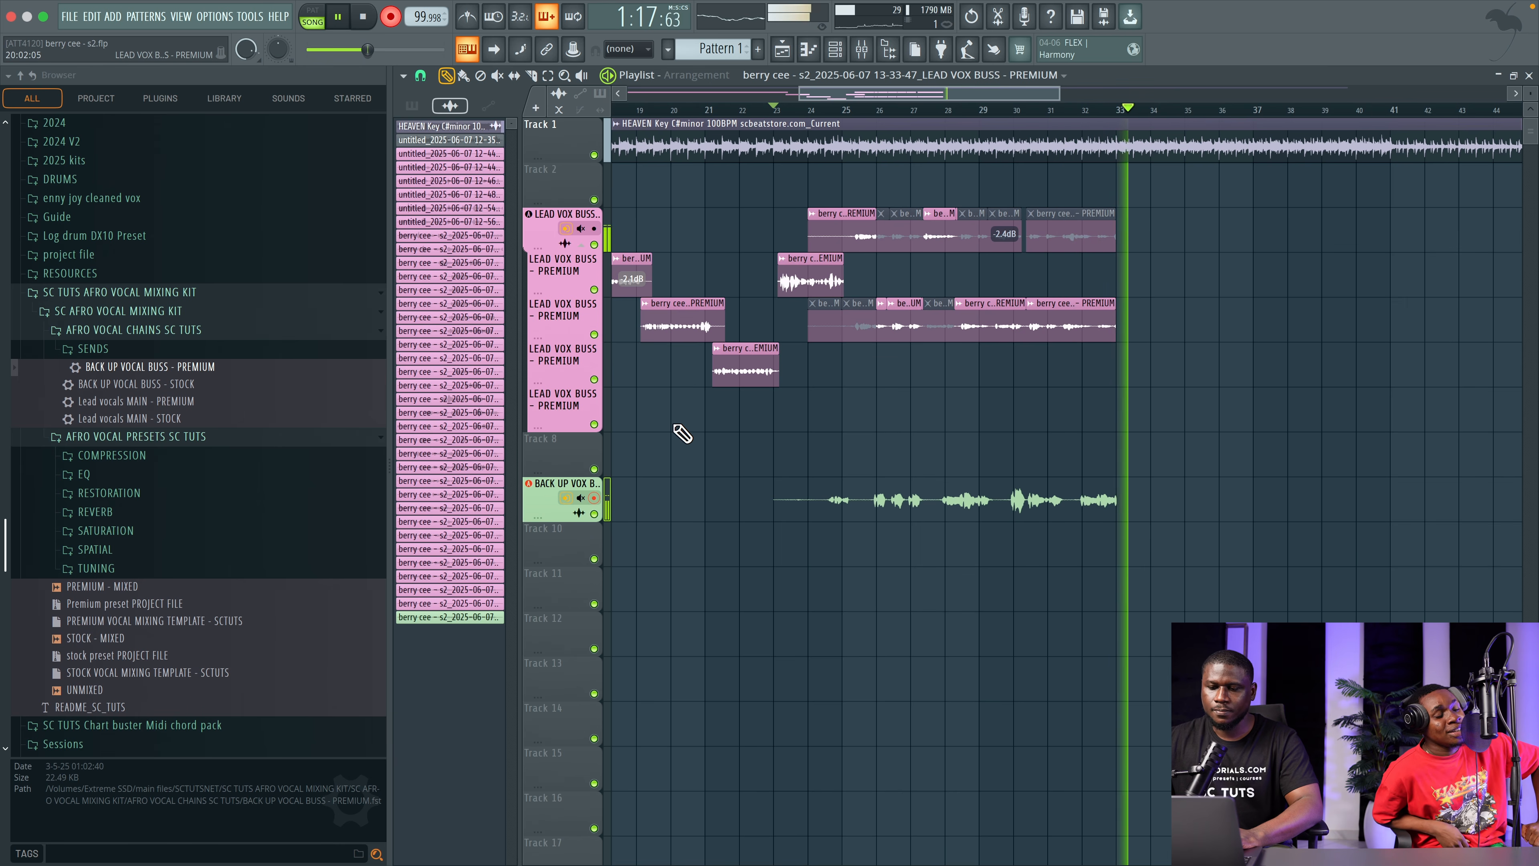
pyautogui.press('space')
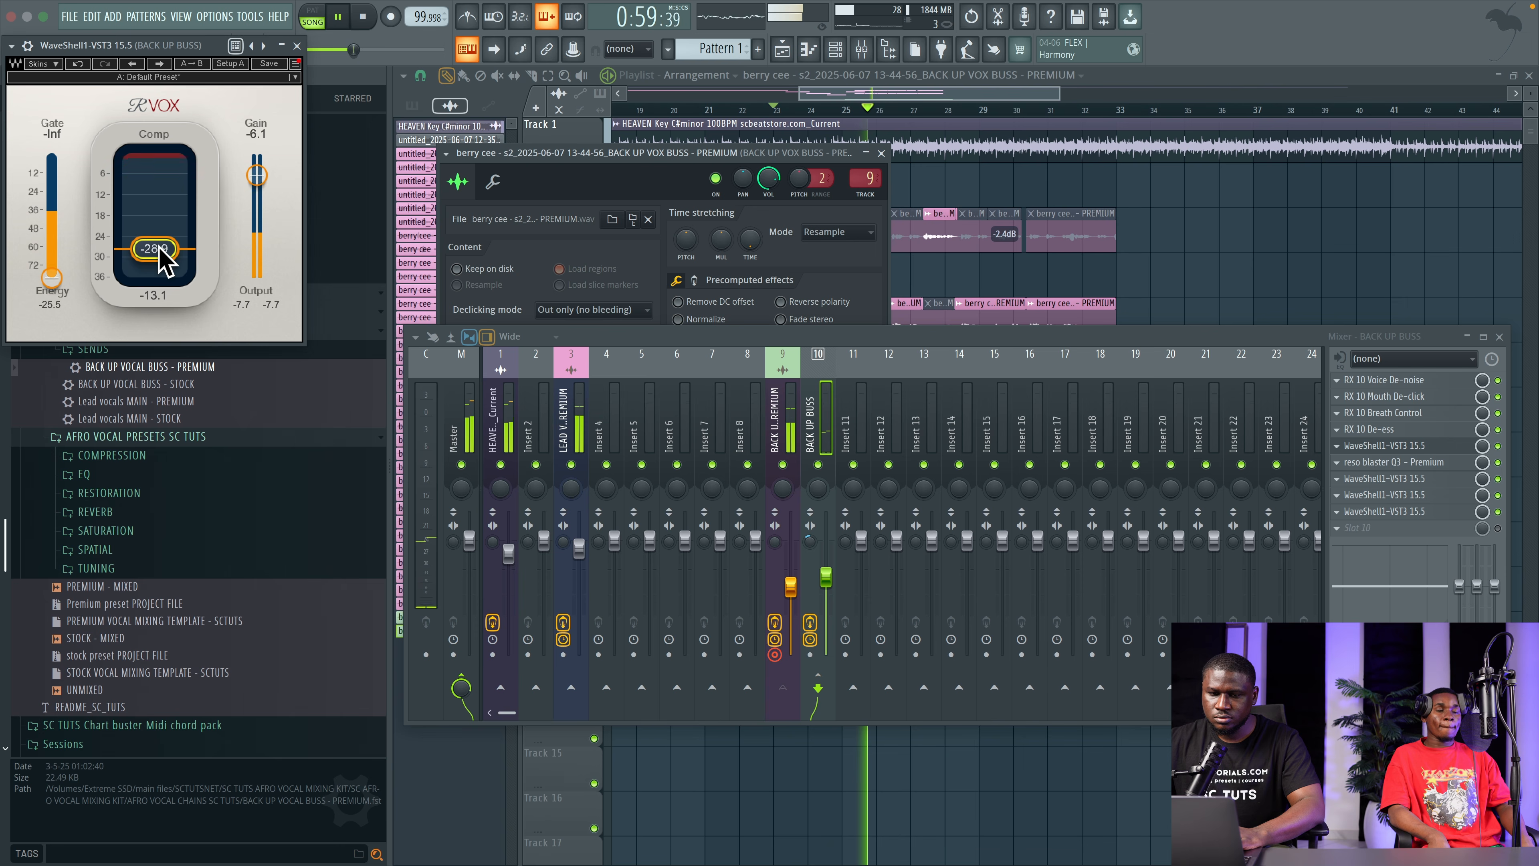
# Step: Set the RVox compression on BACK UP BUSS to about -30 while the backup take plays
pyautogui.moveTo(162, 244); pyautogui.dragTo(158, 256)
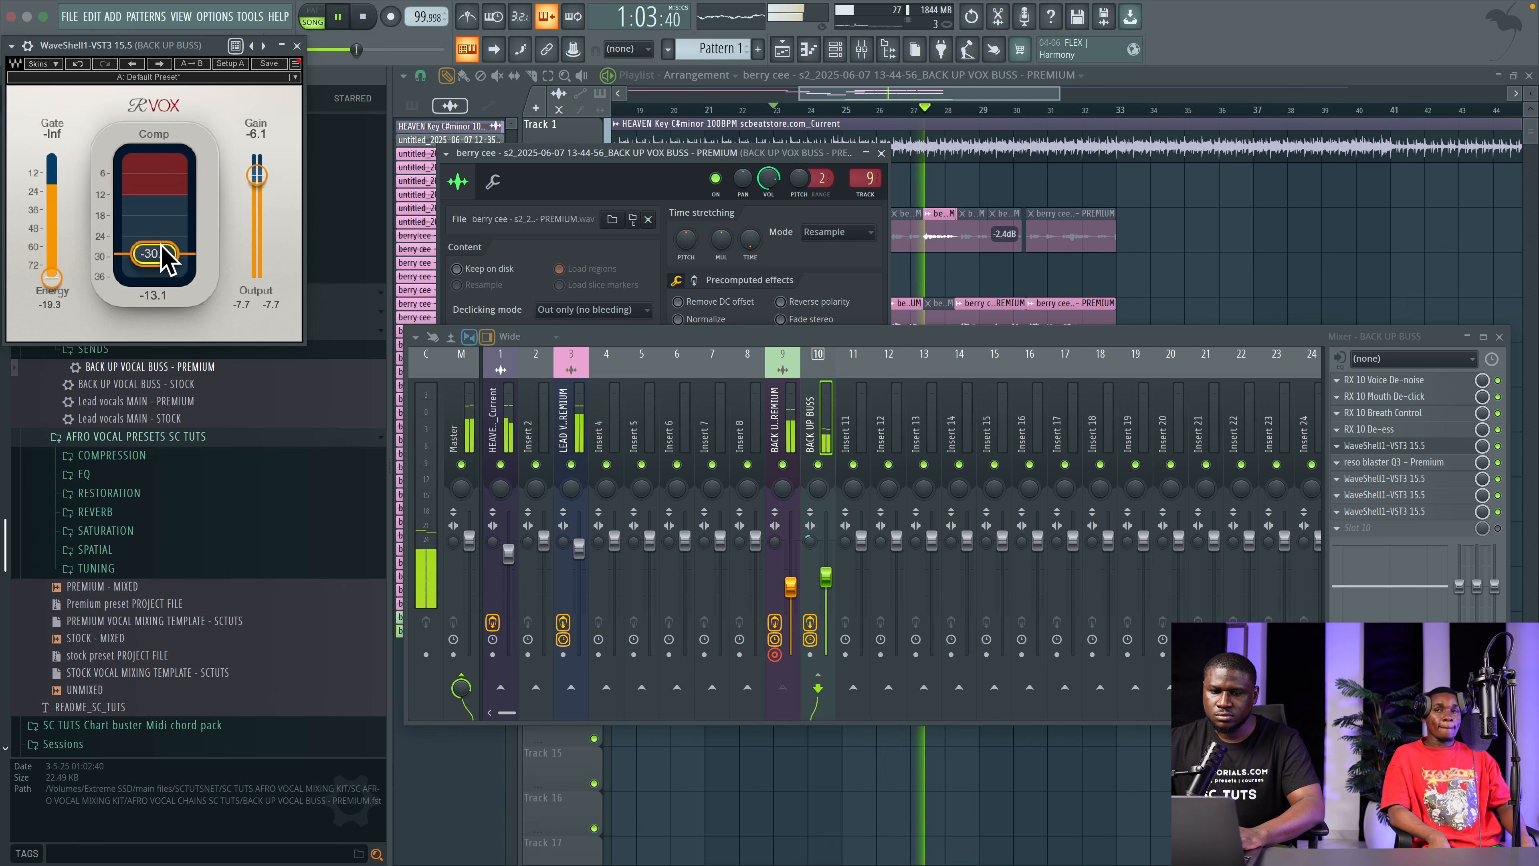
pyautogui.click(297, 46)
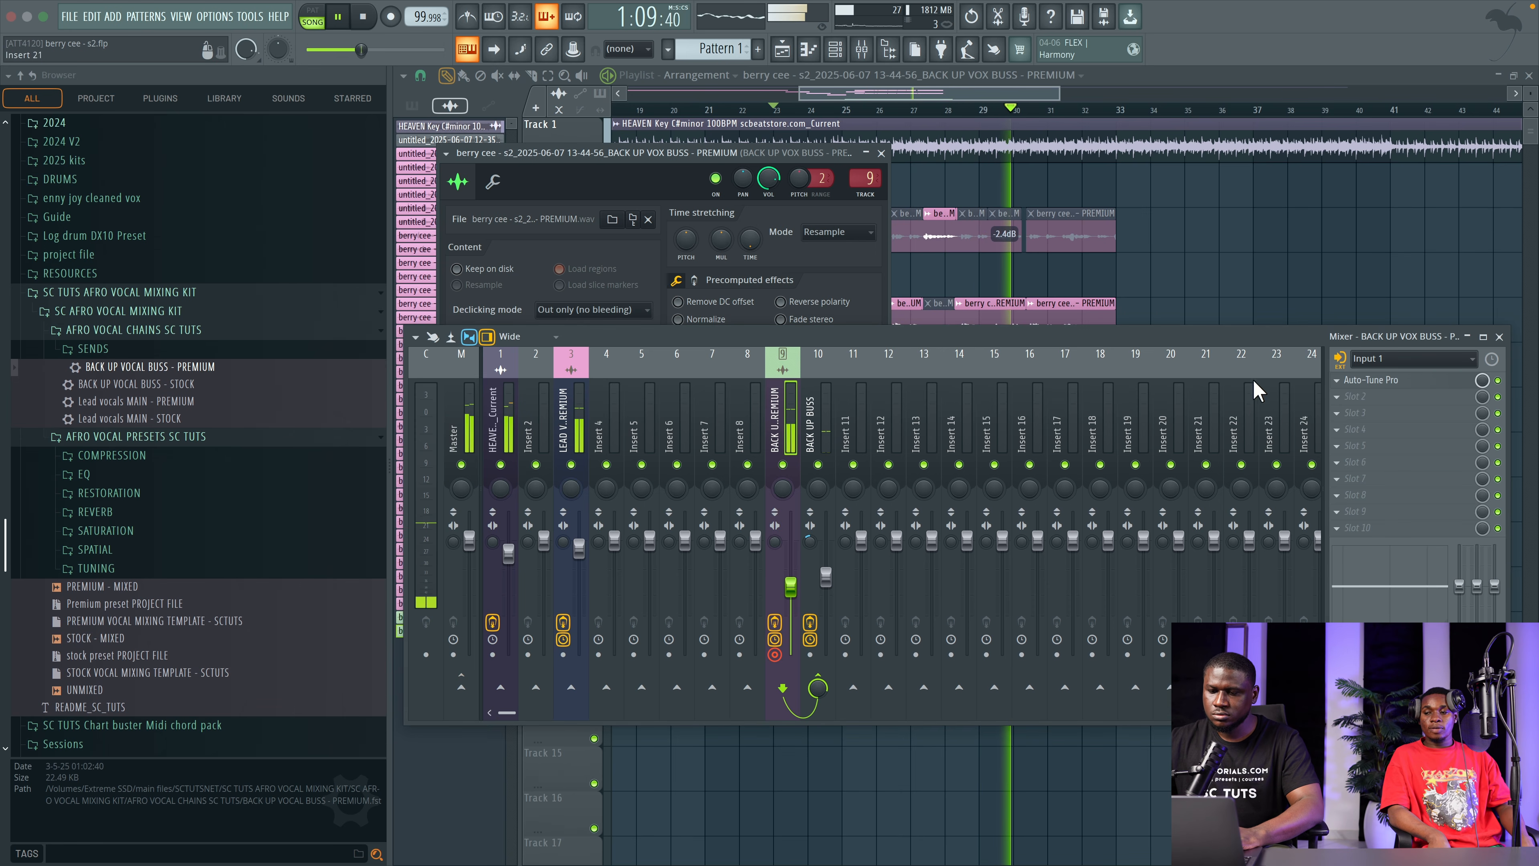
# Step: Set the backup track's Auto-Tune Pro retune speed to 4 and Flex Tune to 33, and nudge the BACK UP BUSS fader
pyautogui.click(1374, 379)
pyautogui.moveTo(194, 362); pyautogui.dragTo(196, 378)
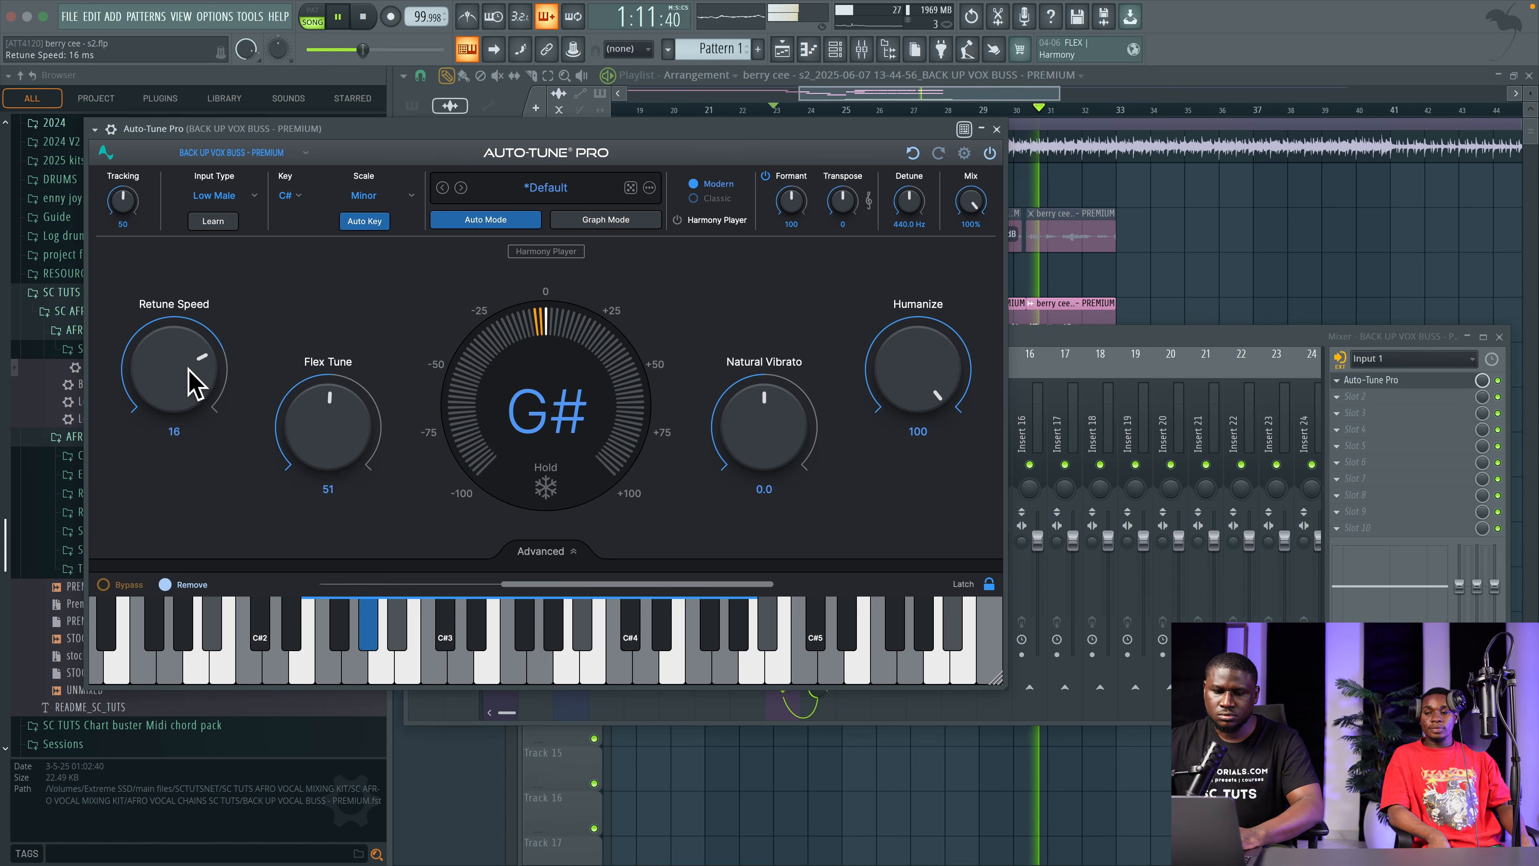
pyautogui.moveTo(312, 424)
pyautogui.mouseDown()
pyautogui.moveTo(306, 456)
pyautogui.moveTo(314, 438)
pyautogui.mouseUp()
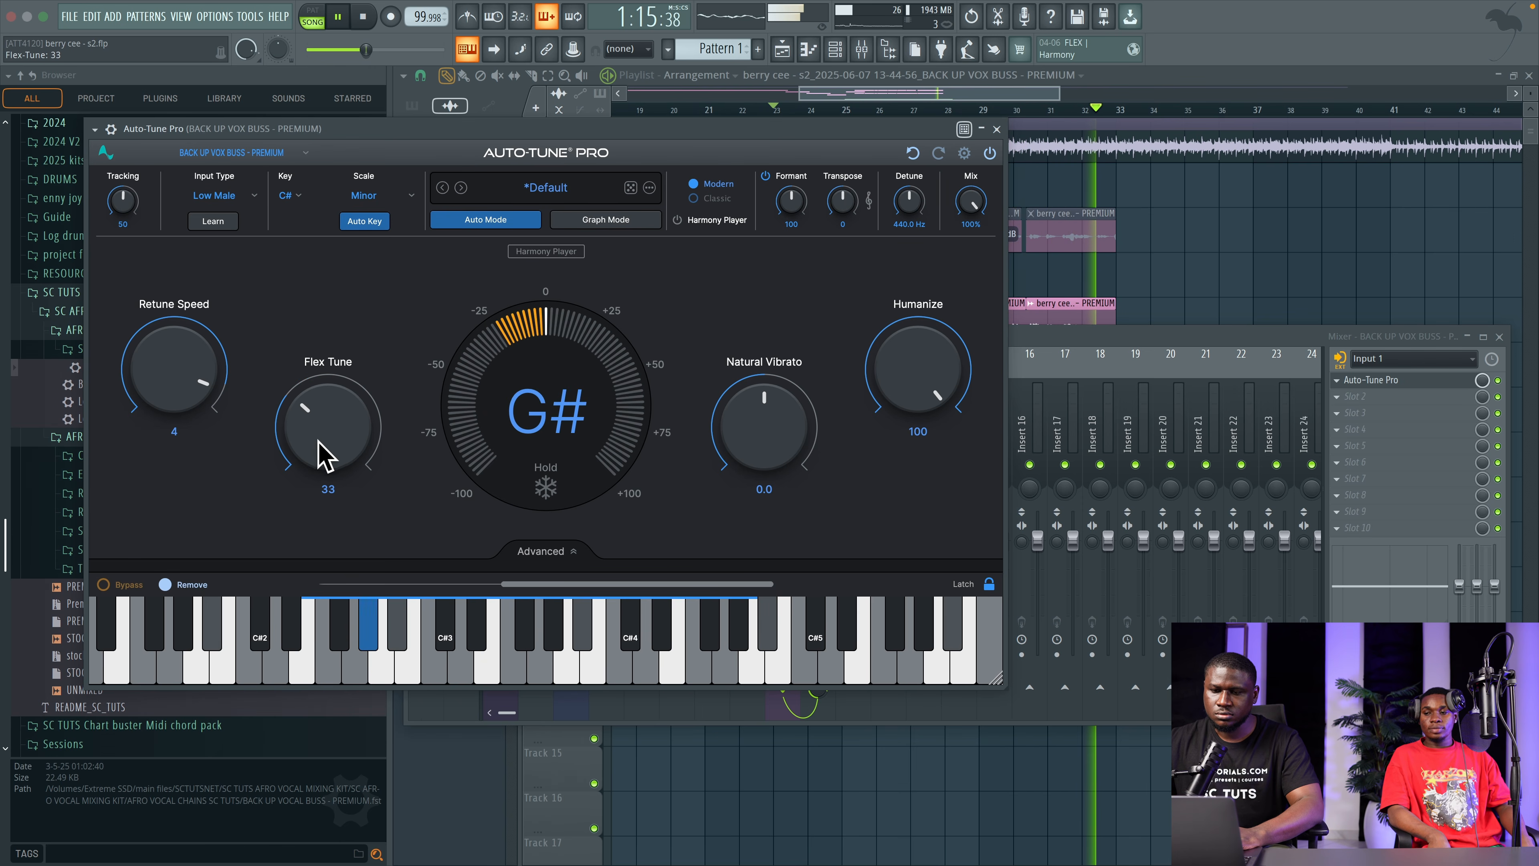
pyautogui.press('space')
pyautogui.press('space')
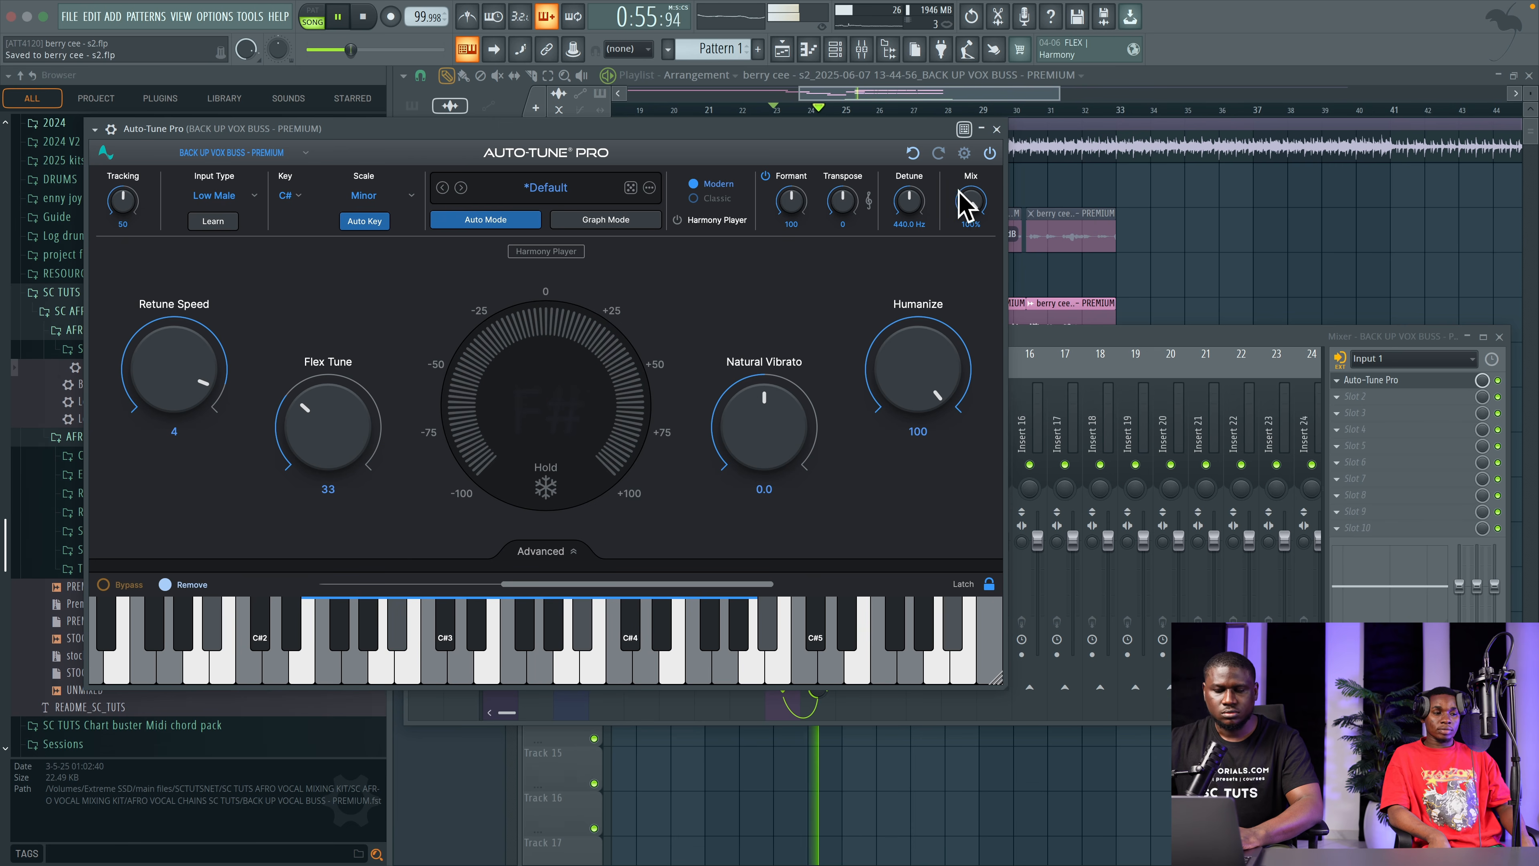
pyautogui.click(996, 129)
pyautogui.moveTo(825, 577)
pyautogui.mouseDown()
pyautogui.moveTo(828, 603)
pyautogui.moveTo(827, 572)
pyautogui.mouseUp()
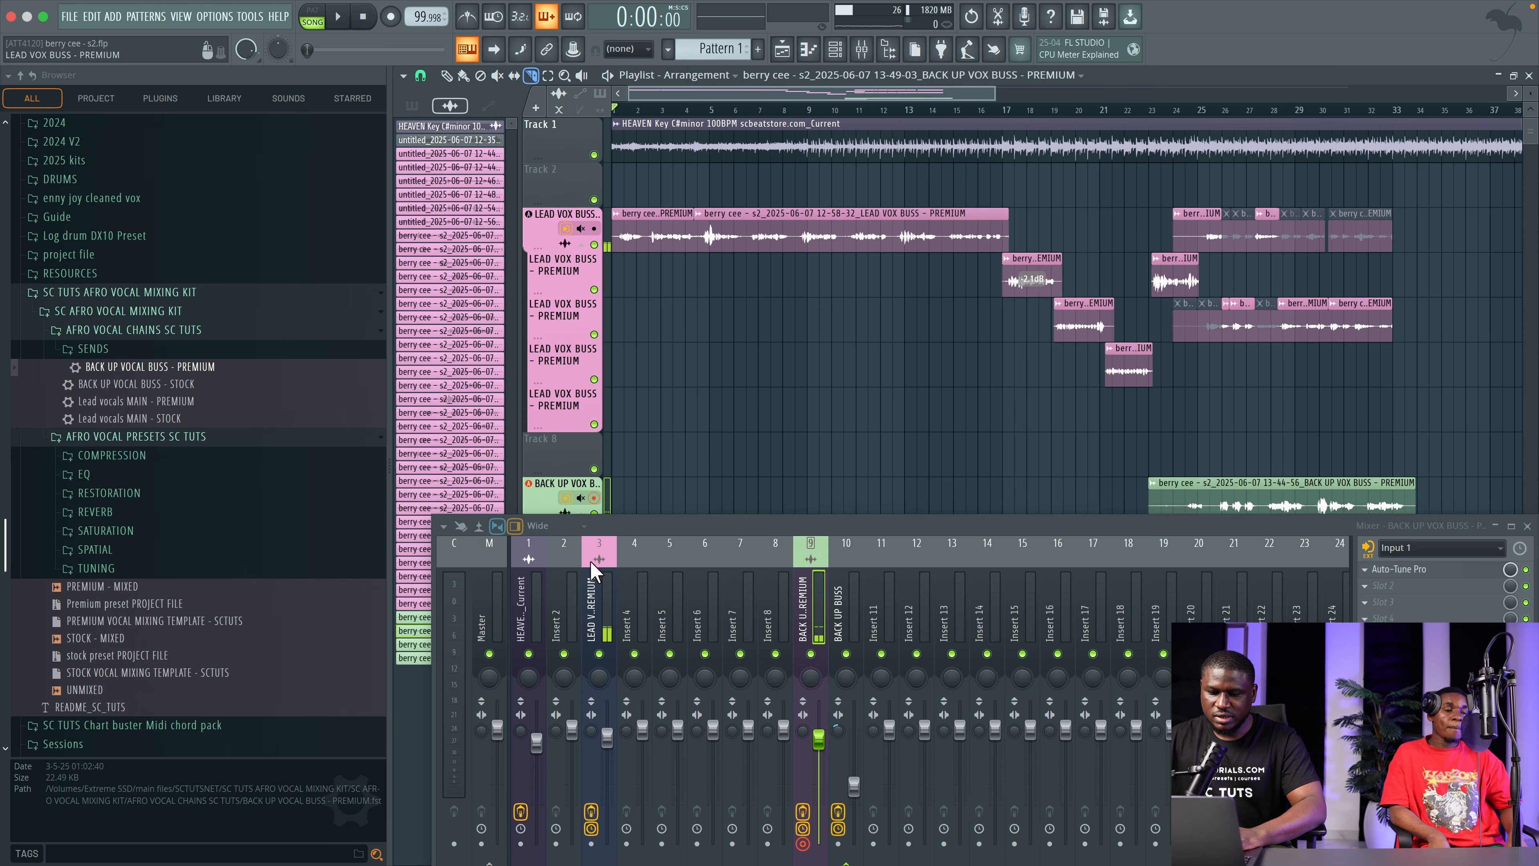
# Step: Load the Reverb send - STOCK chain from the SENDS folder onto mixer Insert 5
pyautogui.click(593, 573)
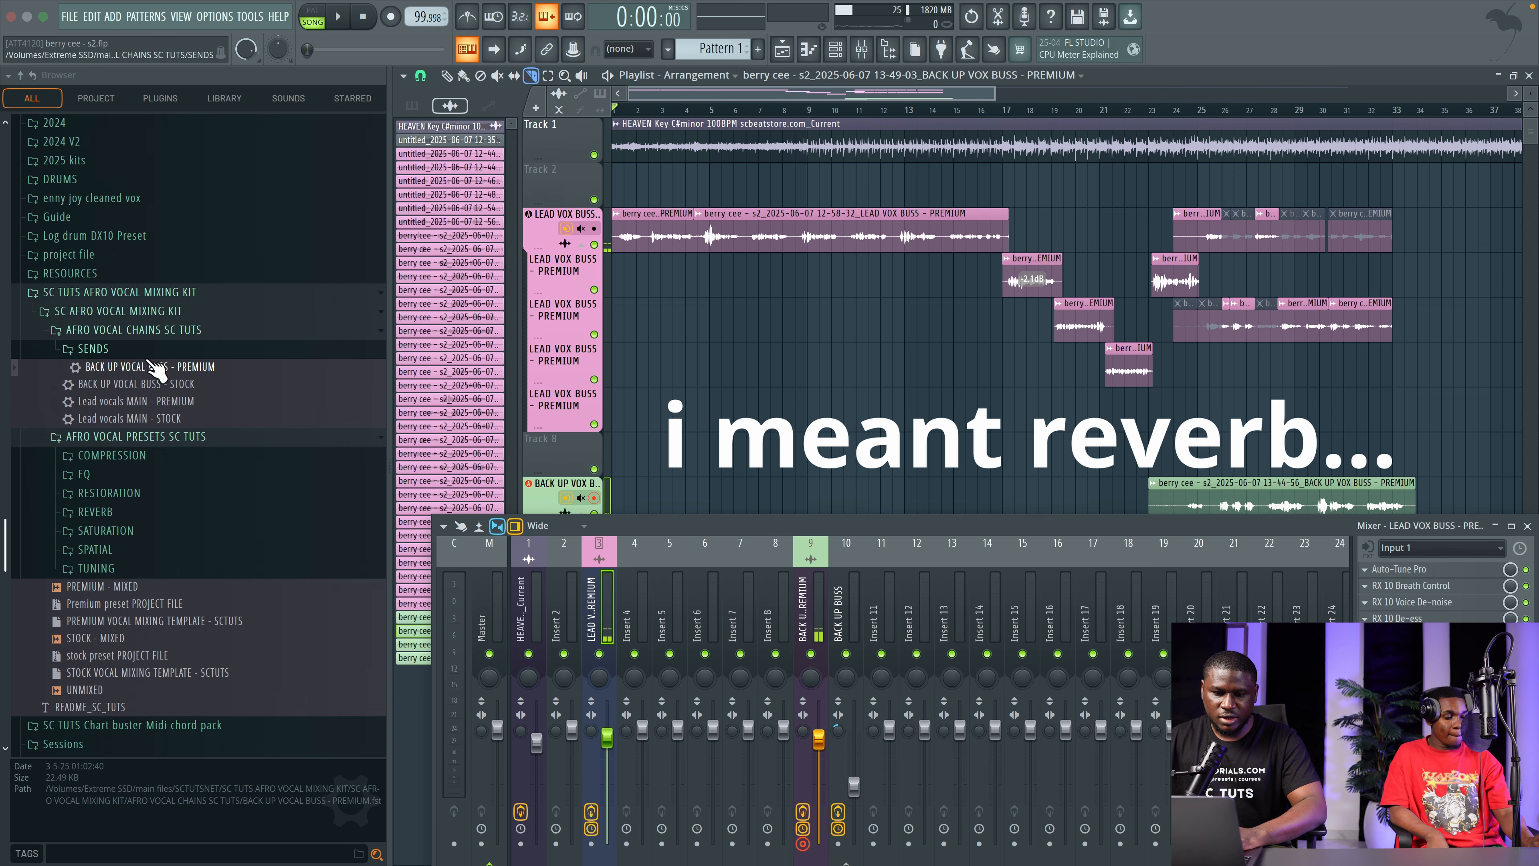
pyautogui.click(129, 350)
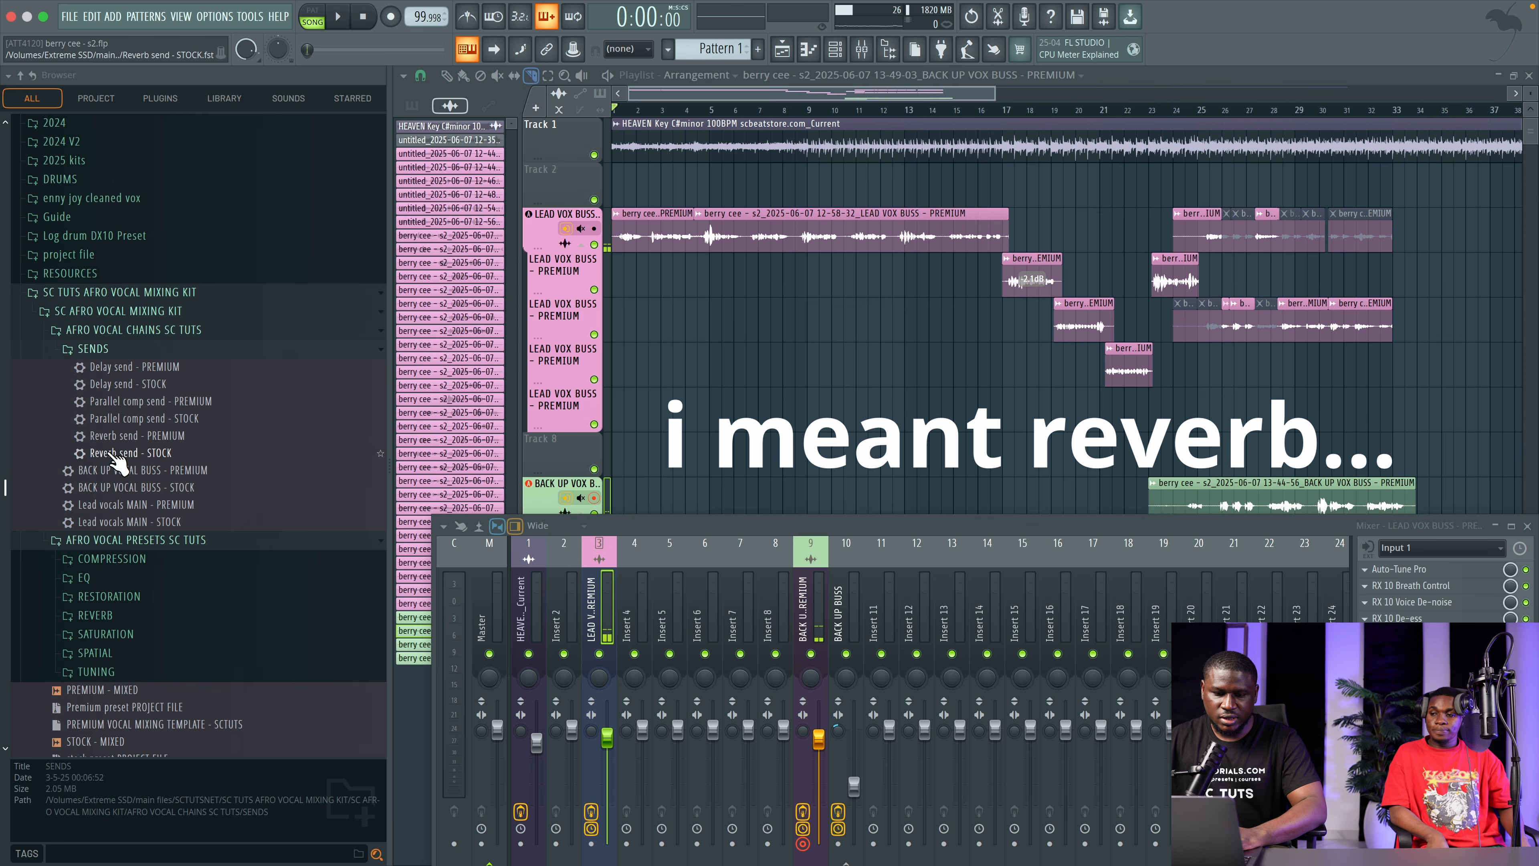
pyautogui.moveTo(157, 456); pyautogui.dragTo(578, 563)
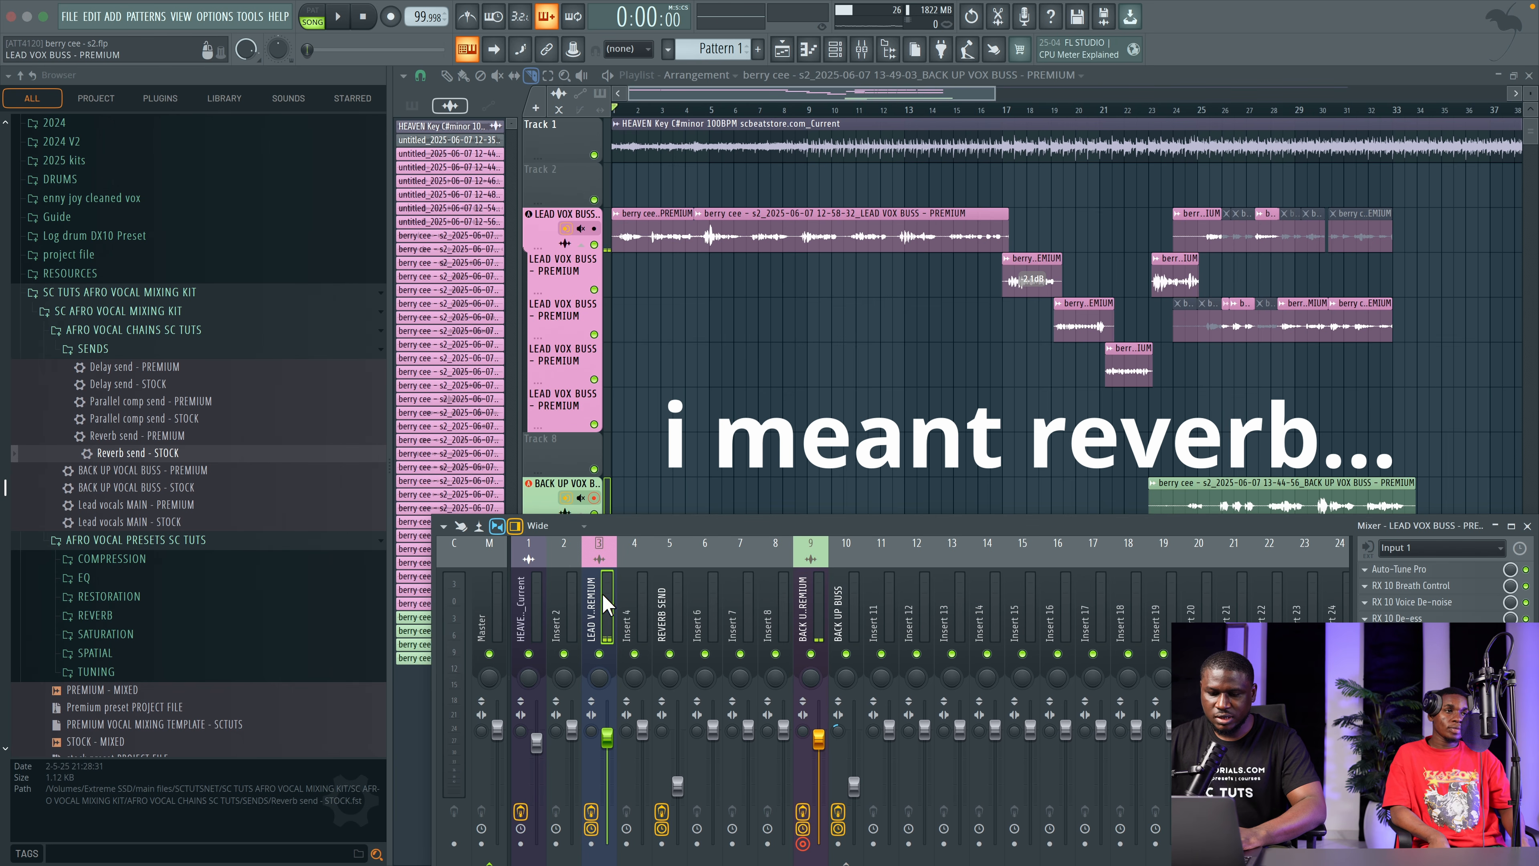
# Step: Route the lead vocal track to REVERB SEND at about 94% while playing the song from the start
pyautogui.moveTo(683, 533); pyautogui.dragTo(716, 407)
pyautogui.press('space')
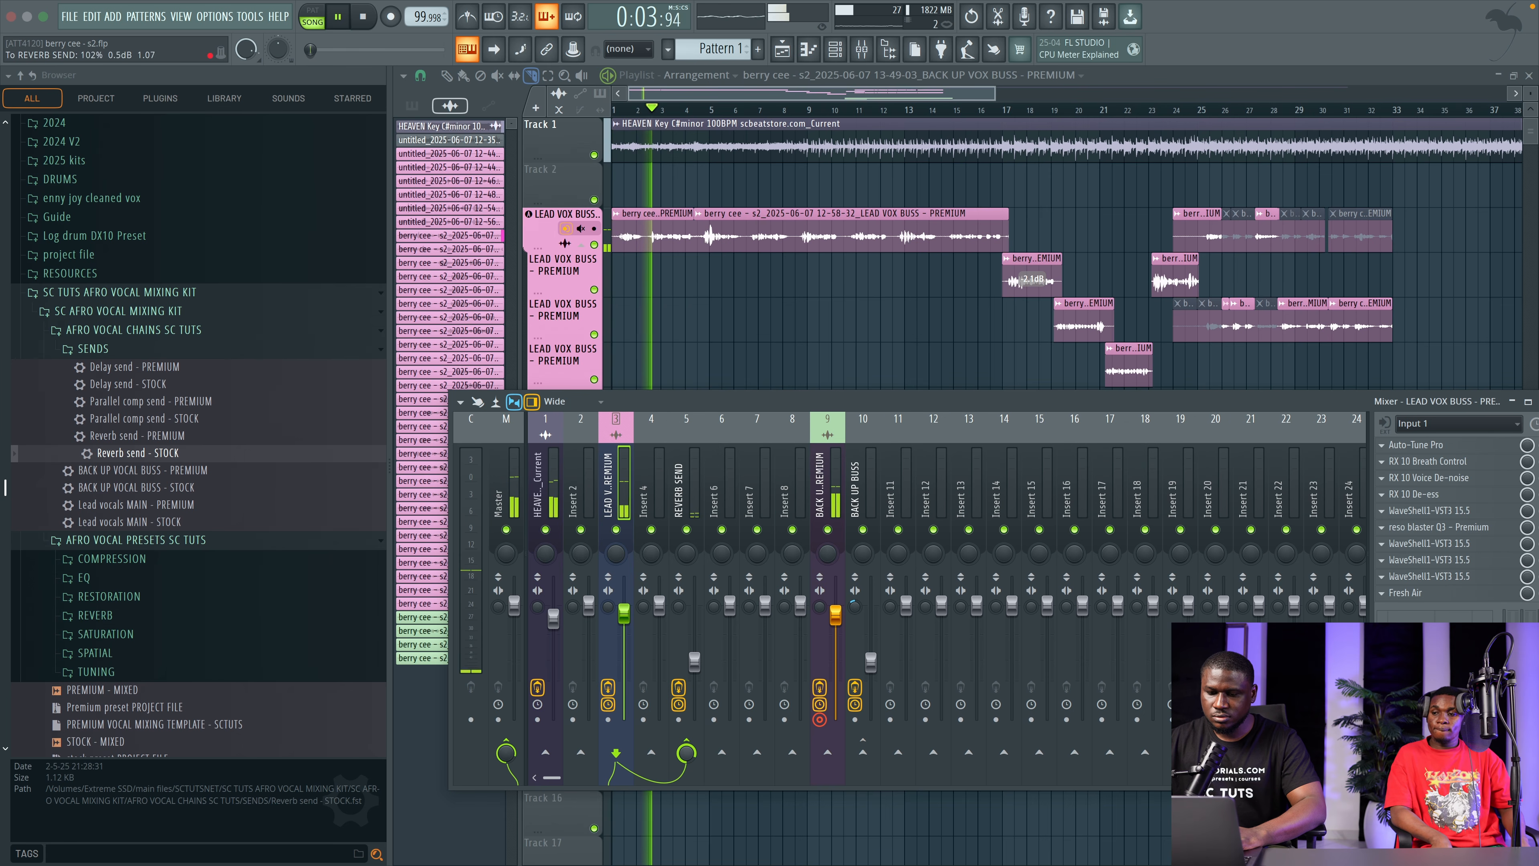
pyautogui.moveTo(686, 750); pyautogui.dragTo(686, 752)
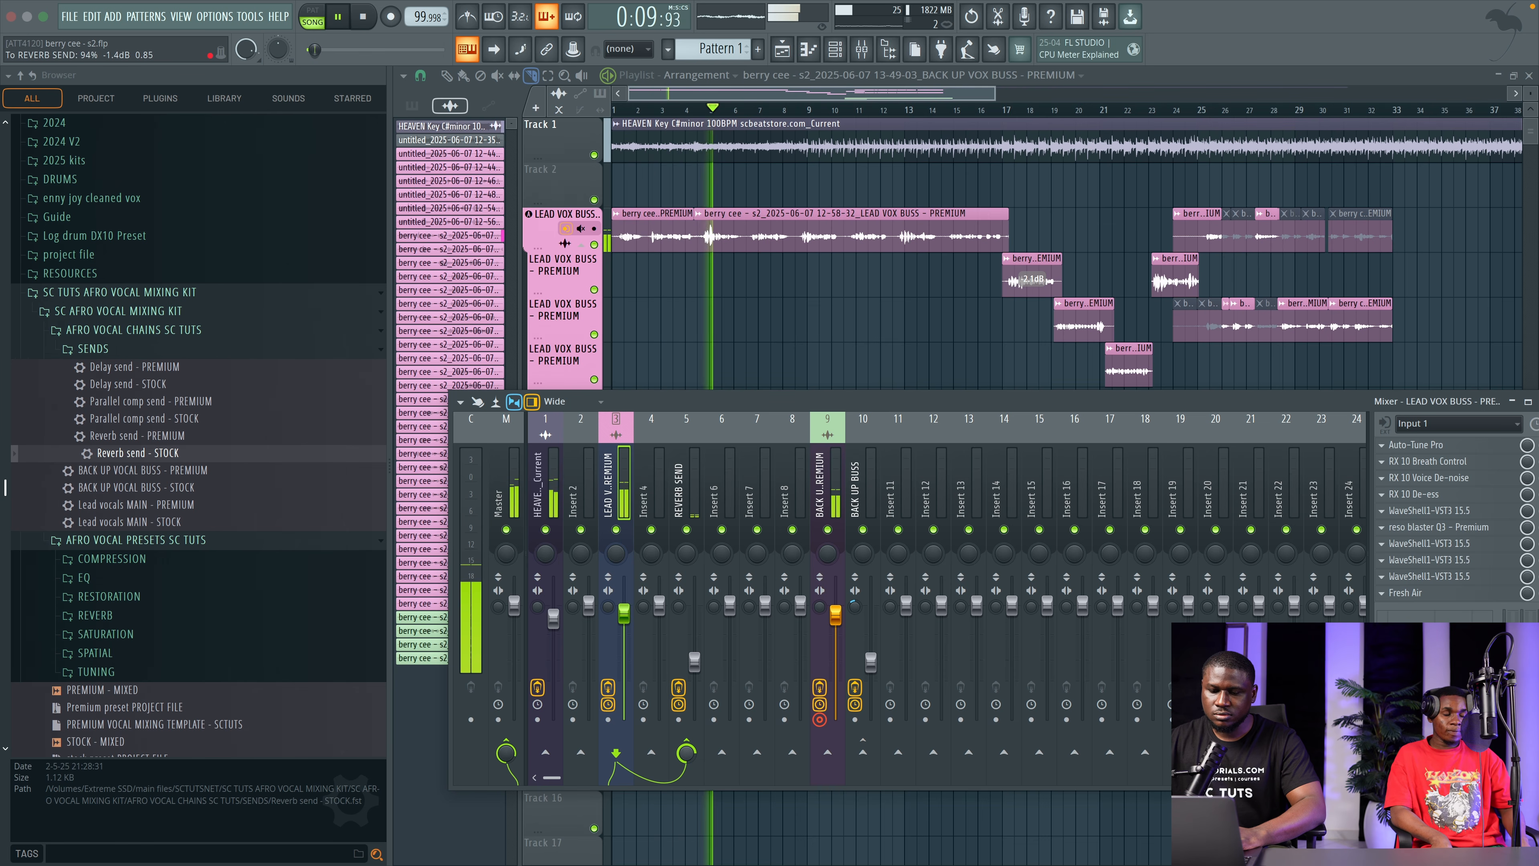
pyautogui.click(678, 494)
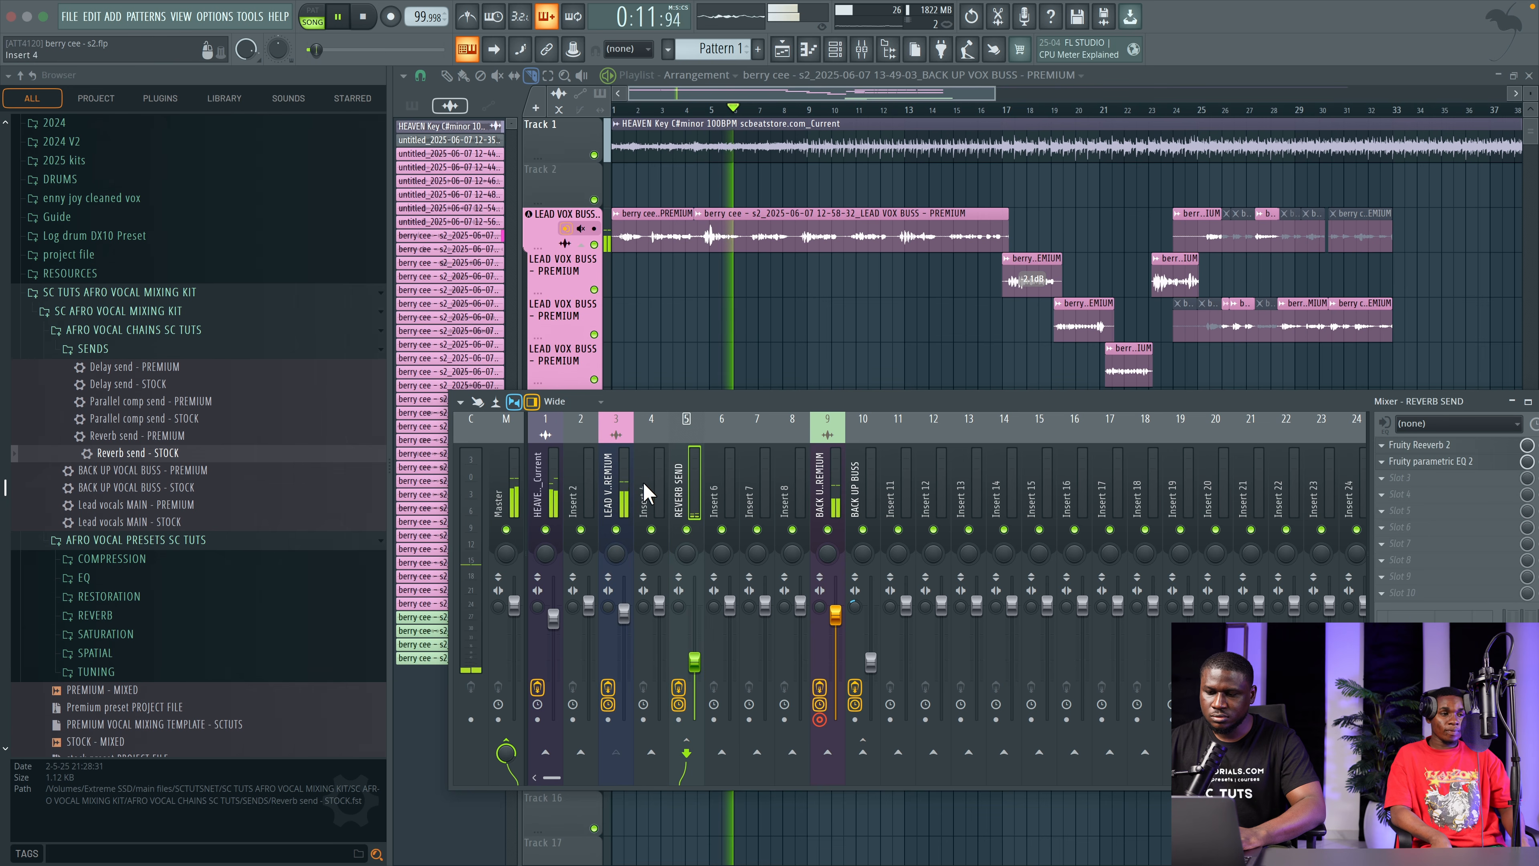
pyautogui.click(629, 503)
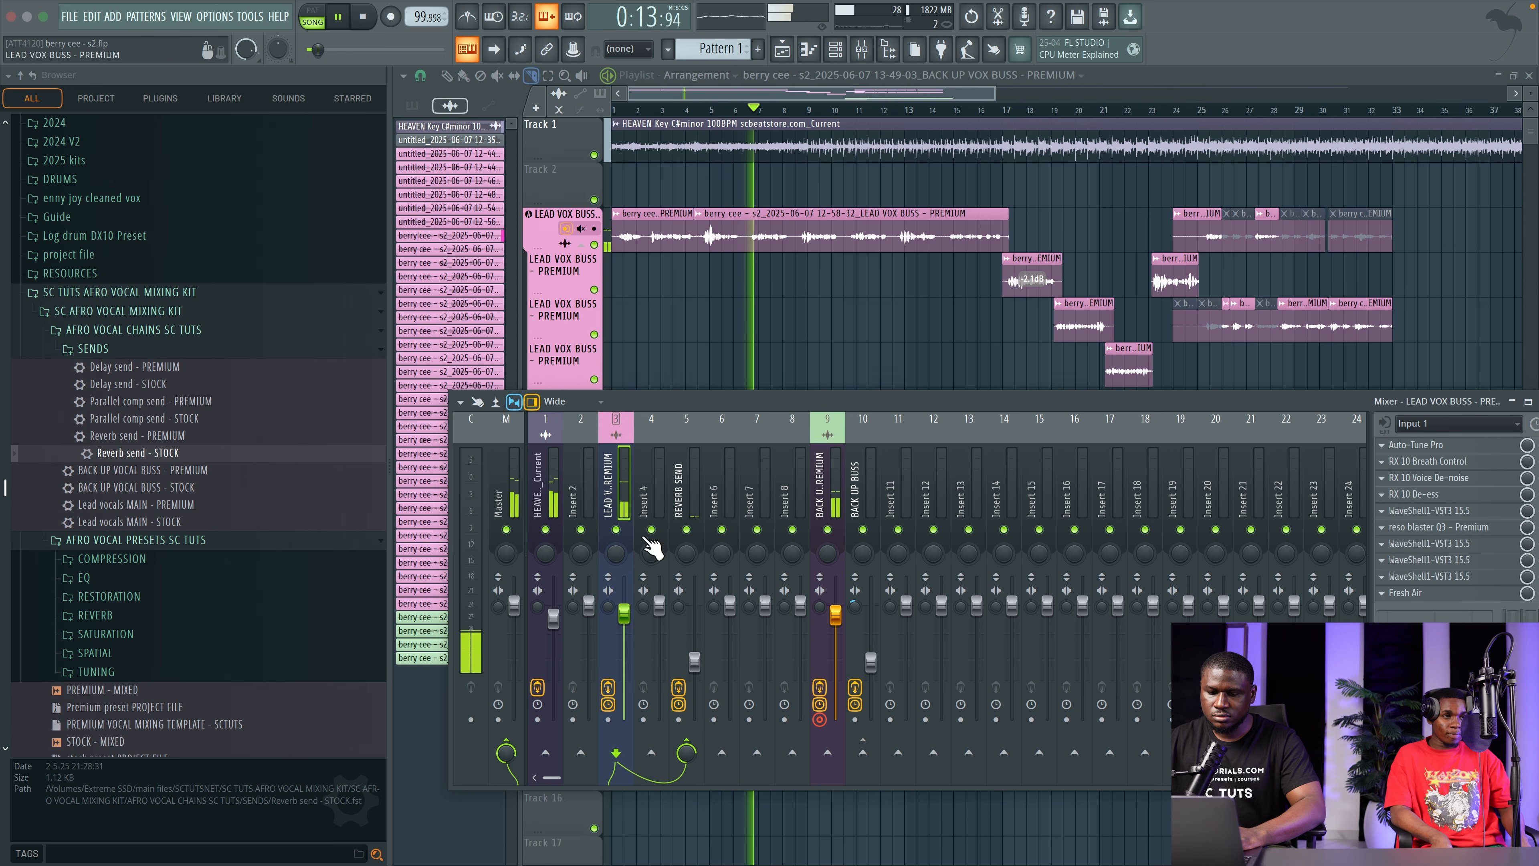
# Step: Lengthen the decay time of Fruity Reeverb 2 on the REVERB SEND track
pyautogui.click(681, 494)
pyautogui.press('space')
pyautogui.click(1434, 473)
pyautogui.click(1438, 450)
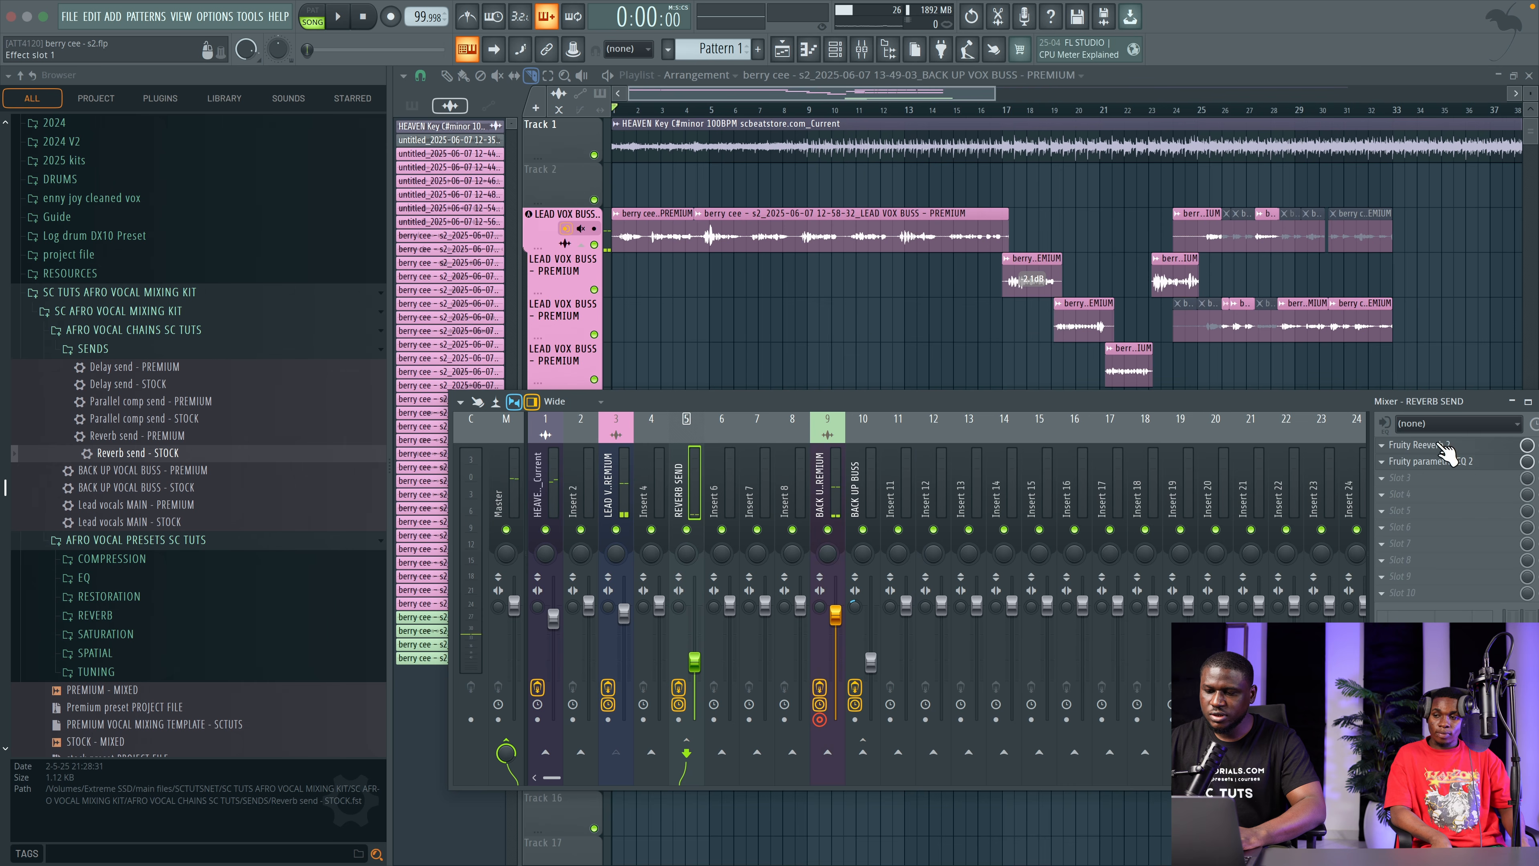
pyautogui.click(1439, 443)
pyautogui.click(1076, 469)
pyautogui.moveTo(1037, 407); pyautogui.dragTo(1002, 514)
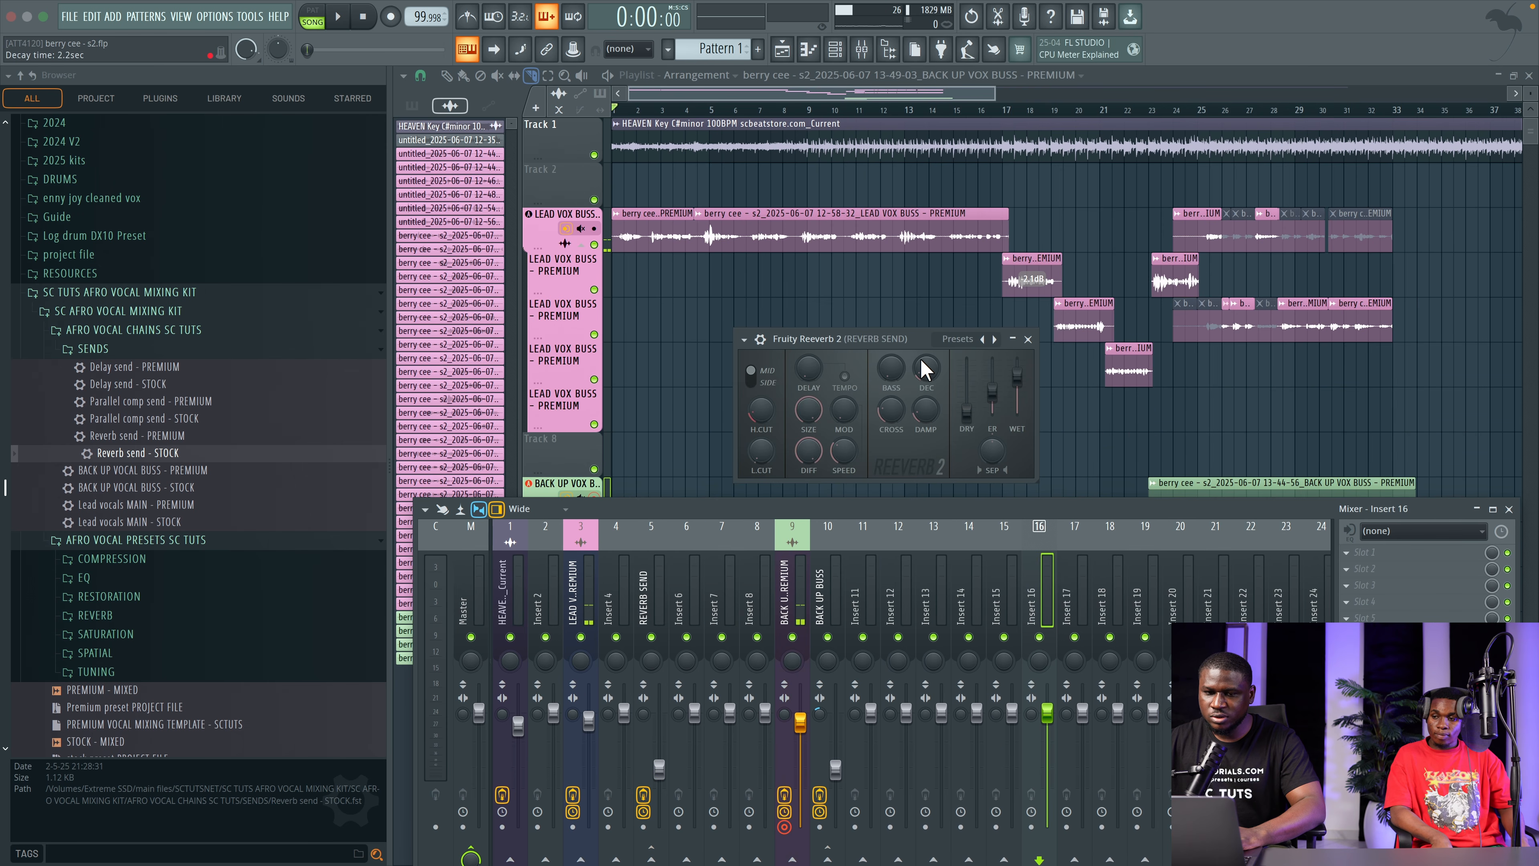
pyautogui.moveTo(926, 368); pyautogui.dragTo(925, 355)
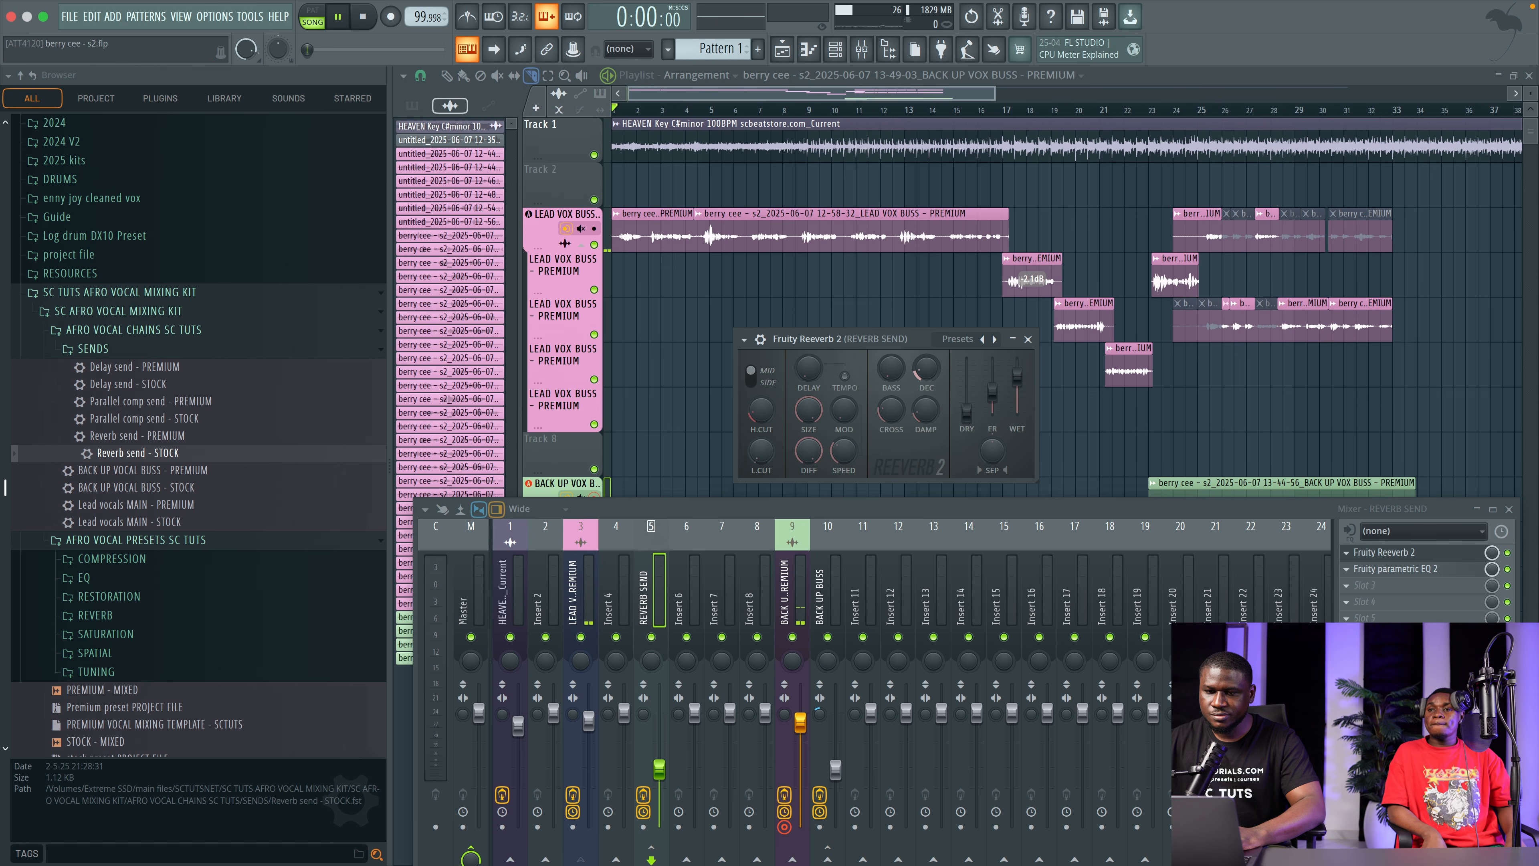
pyautogui.click(1027, 339)
# Step: Play the song from the start to check the lead vocal with the adjusted reverb send
pyautogui.click(576, 588)
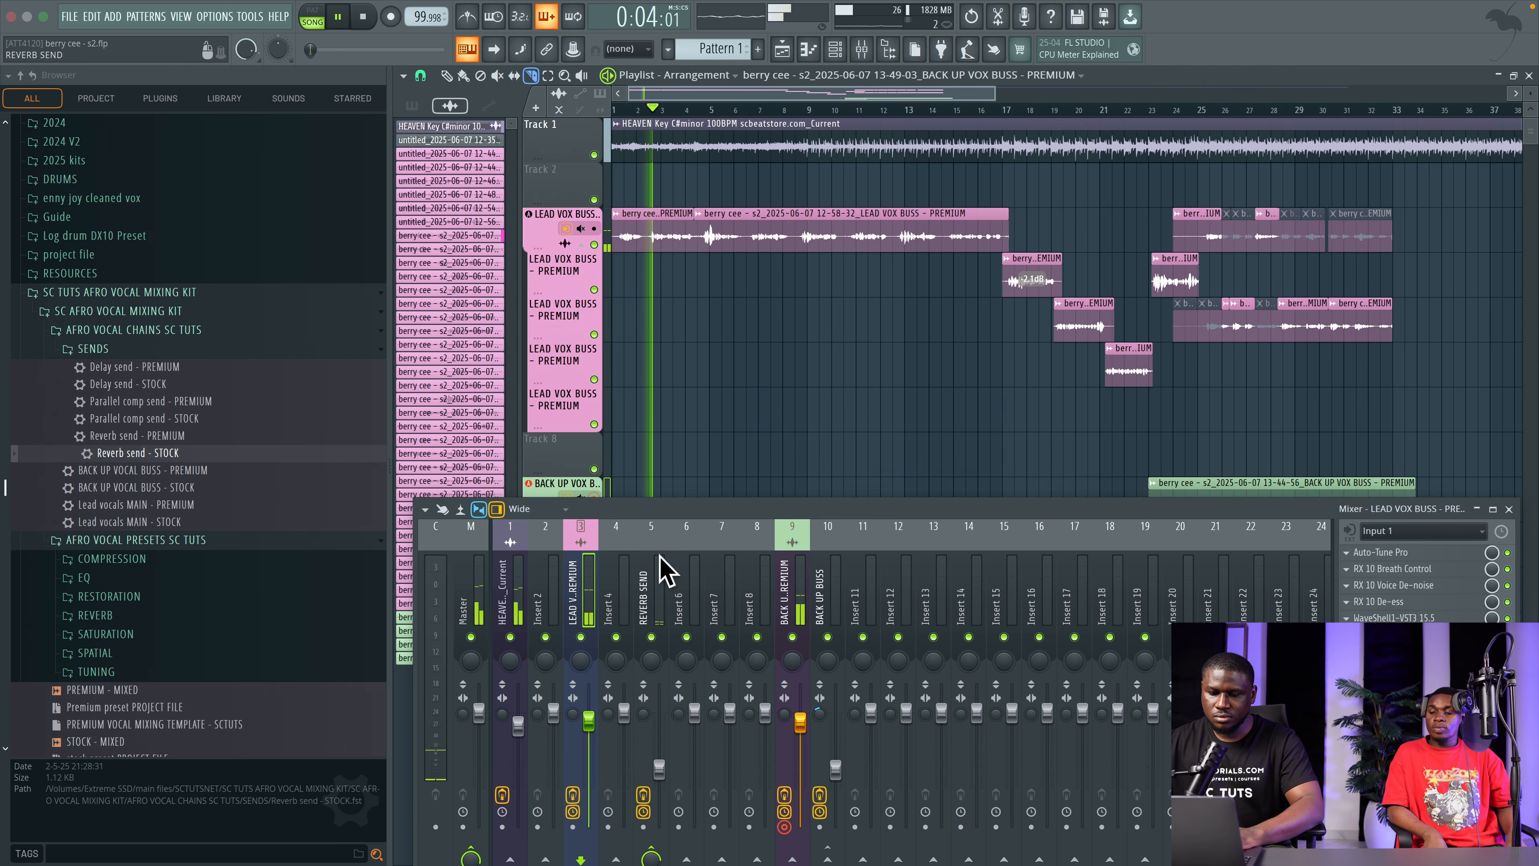
pyautogui.moveTo(690, 508); pyautogui.dragTo(732, 340)
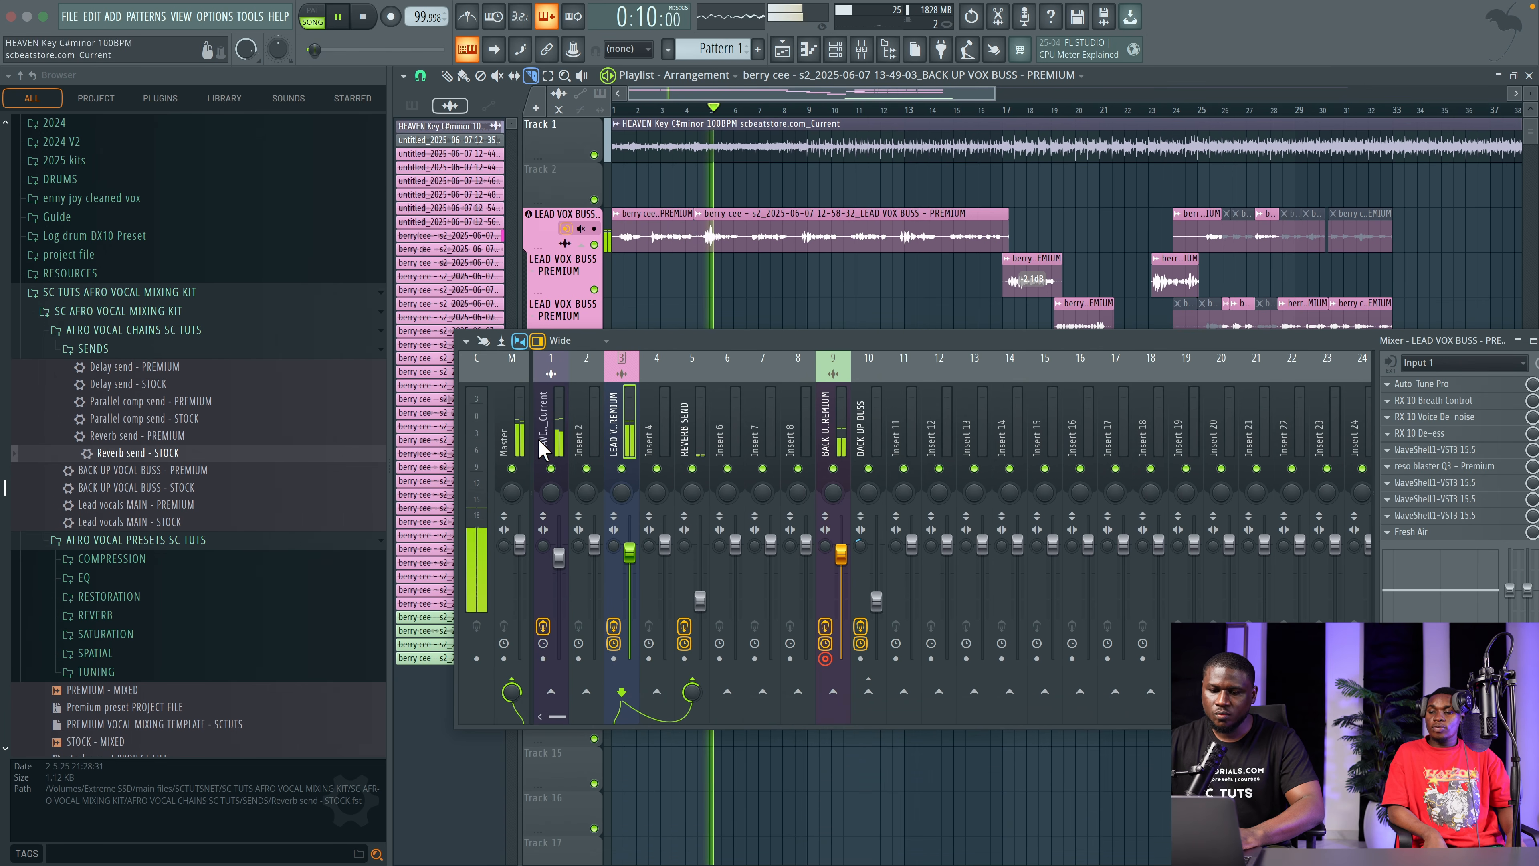
pyautogui.press('space')
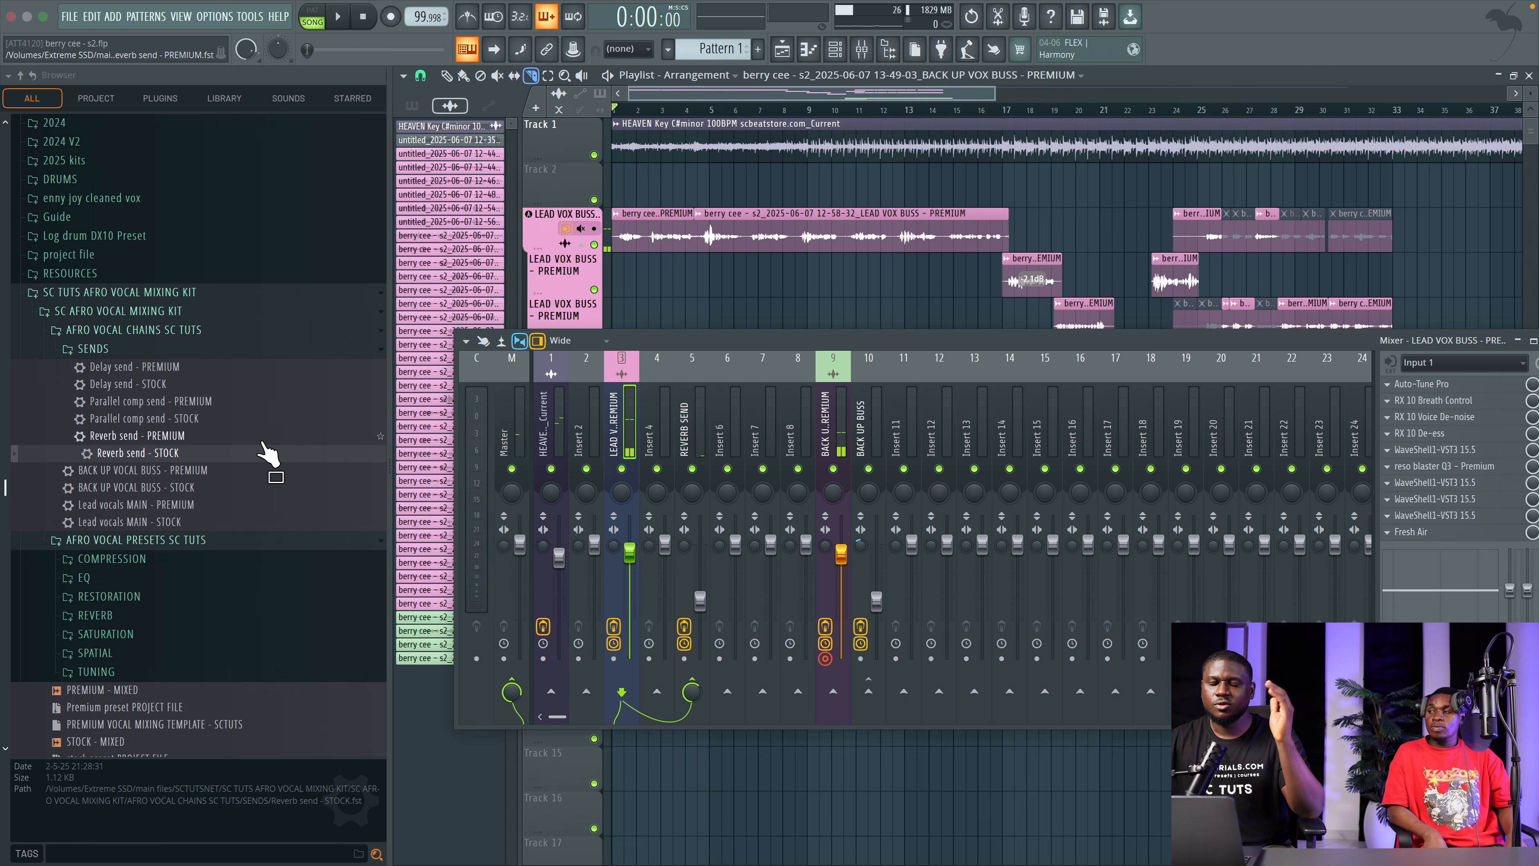
# Step: Load the Delay send - STOCK chain from the SENDS folder onto mixer Insert 6
pyautogui.moveTo(262, 442); pyautogui.dragTo(226, 449)
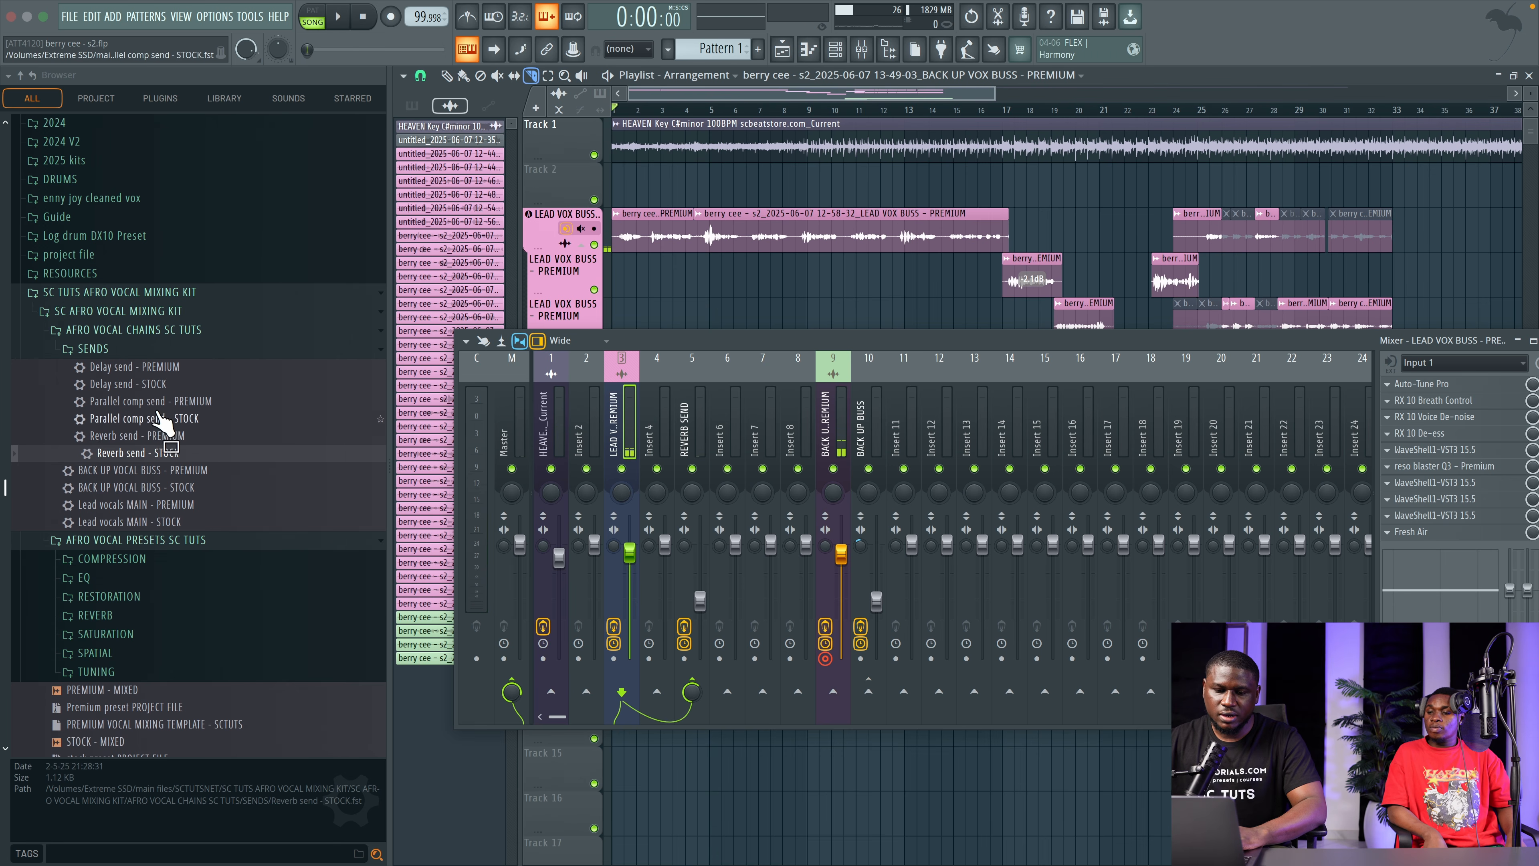
pyautogui.moveTo(150, 387); pyautogui.dragTo(590, 455)
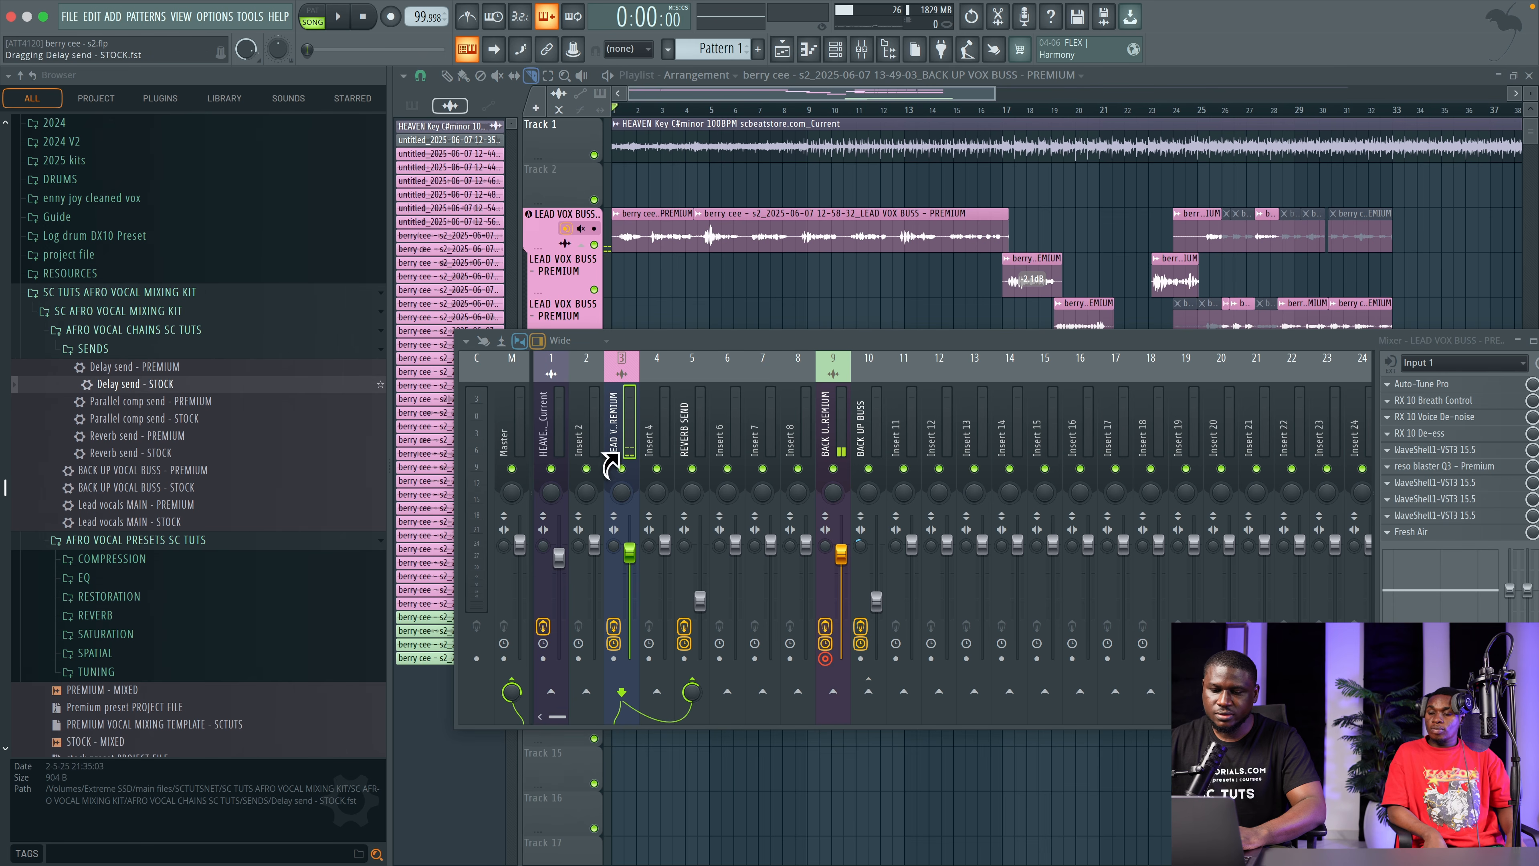
pyautogui.moveTo(713, 434); pyautogui.dragTo(712, 435)
# Step: Route the lead vocal track to DELAY SEND at about 89% and fine-tune the send amount while playing the song from the start
pyautogui.click(608, 429)
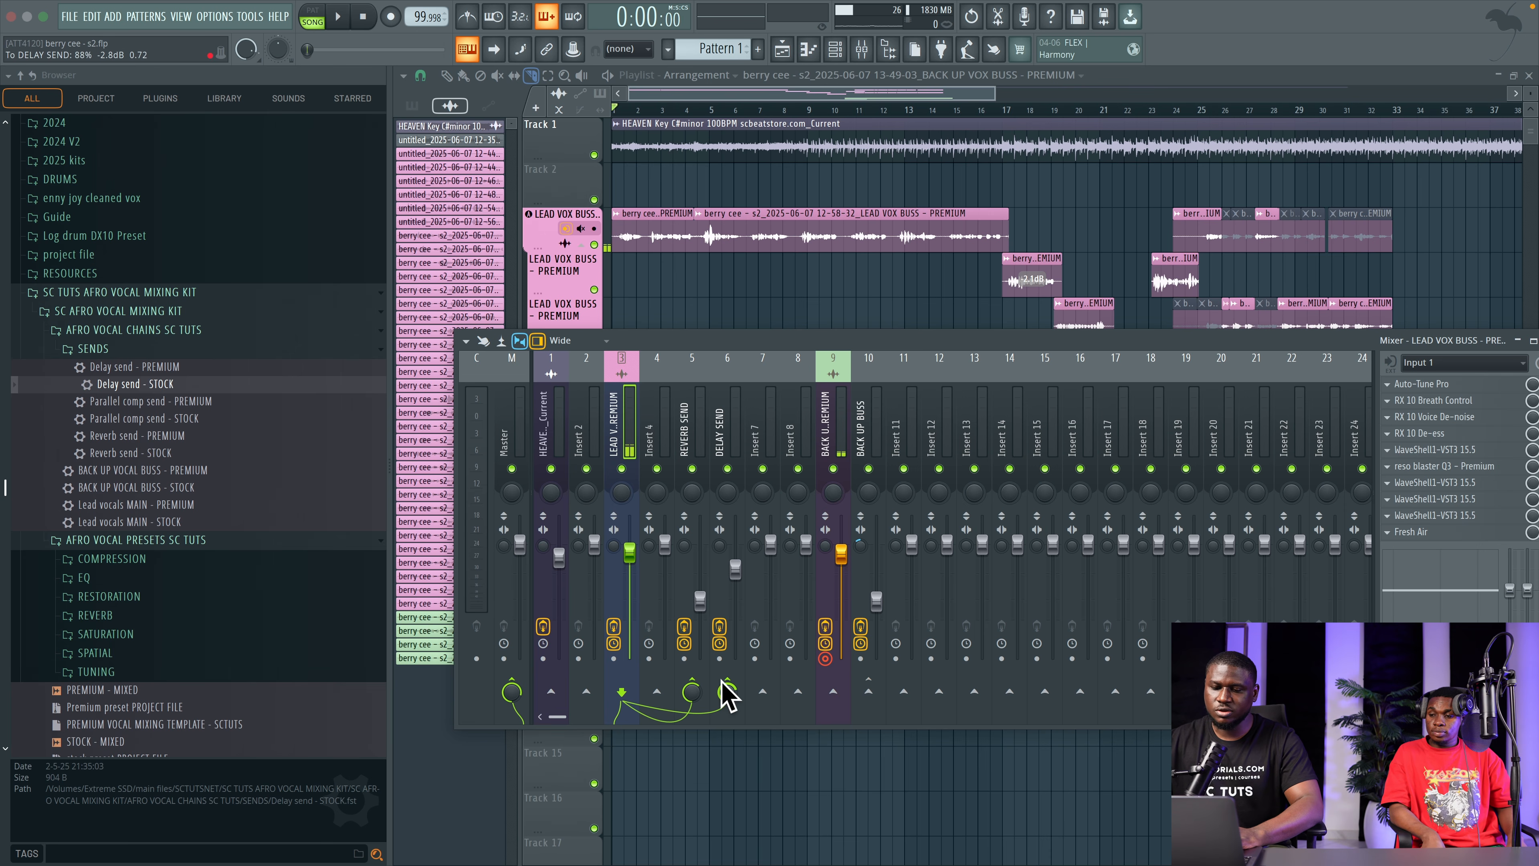
pyautogui.press('space')
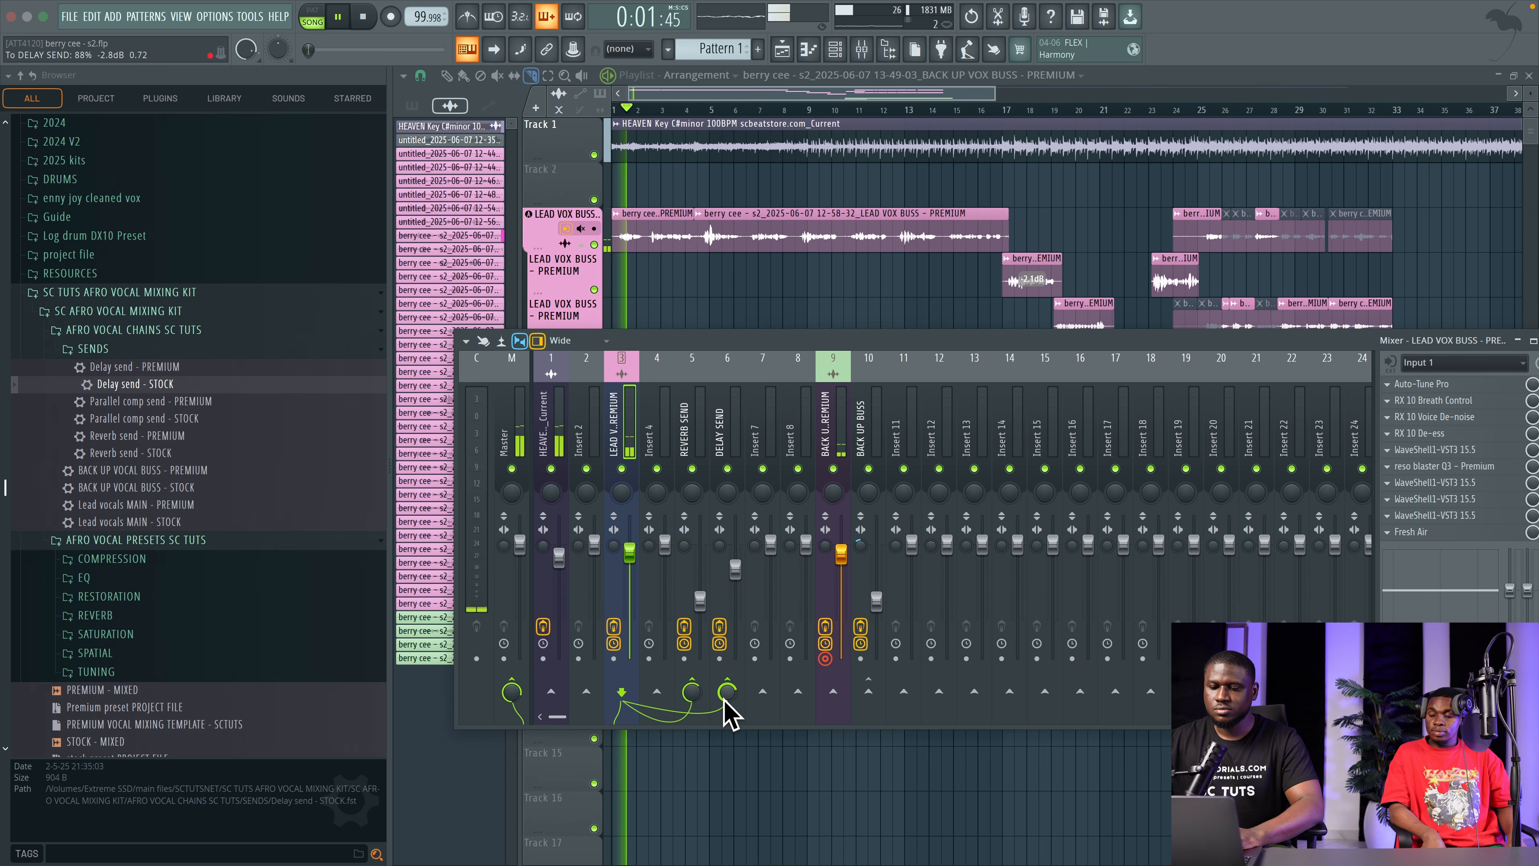
pyautogui.moveTo(722, 700); pyautogui.dragTo(722, 698)
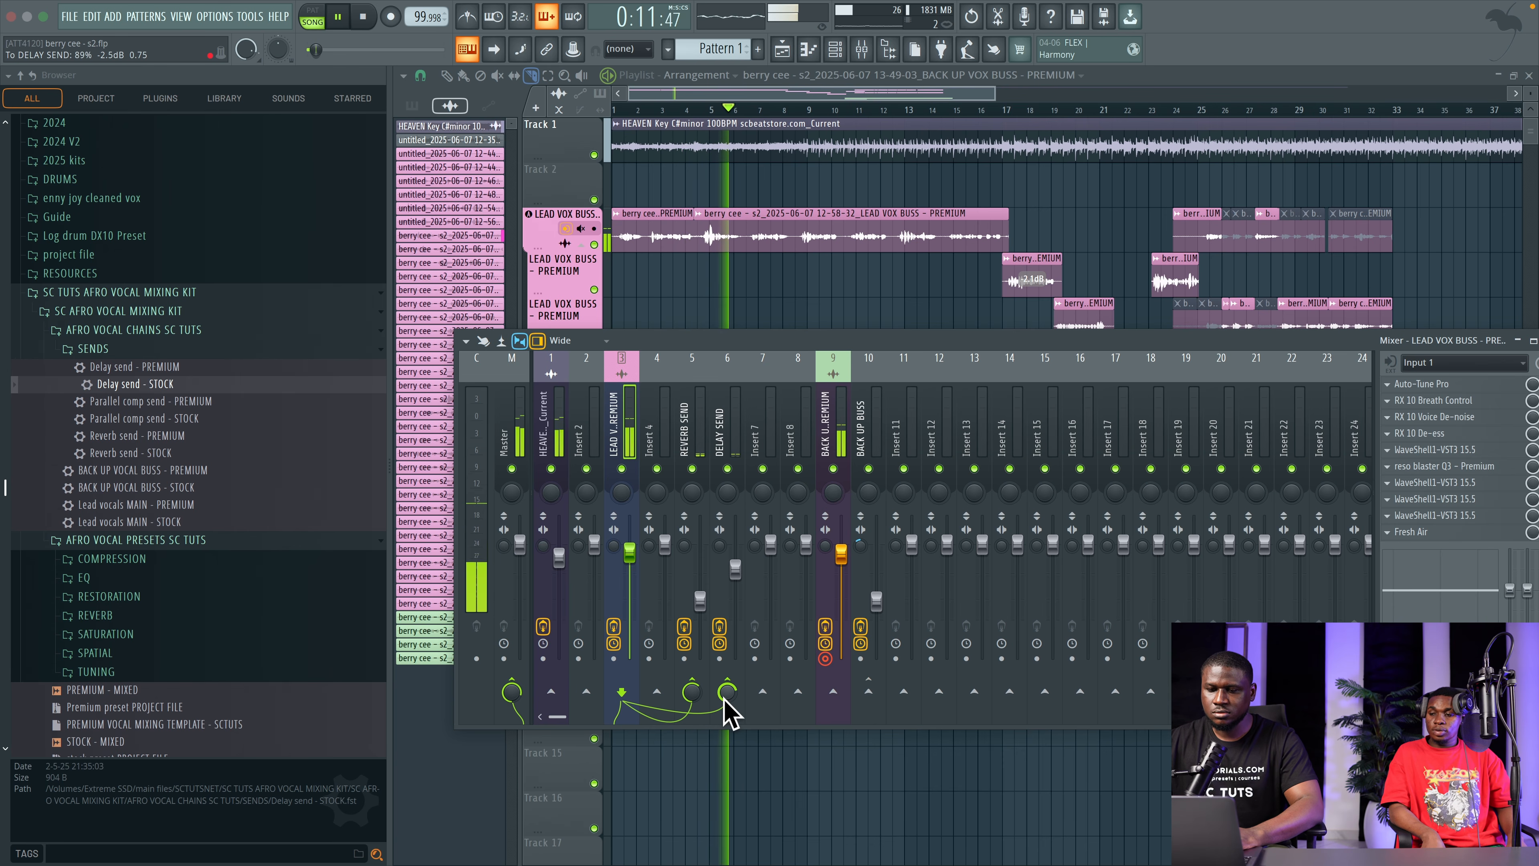
pyautogui.scroll(2, 727, 691)
pyautogui.moveTo(724, 698); pyautogui.dragTo(724, 709)
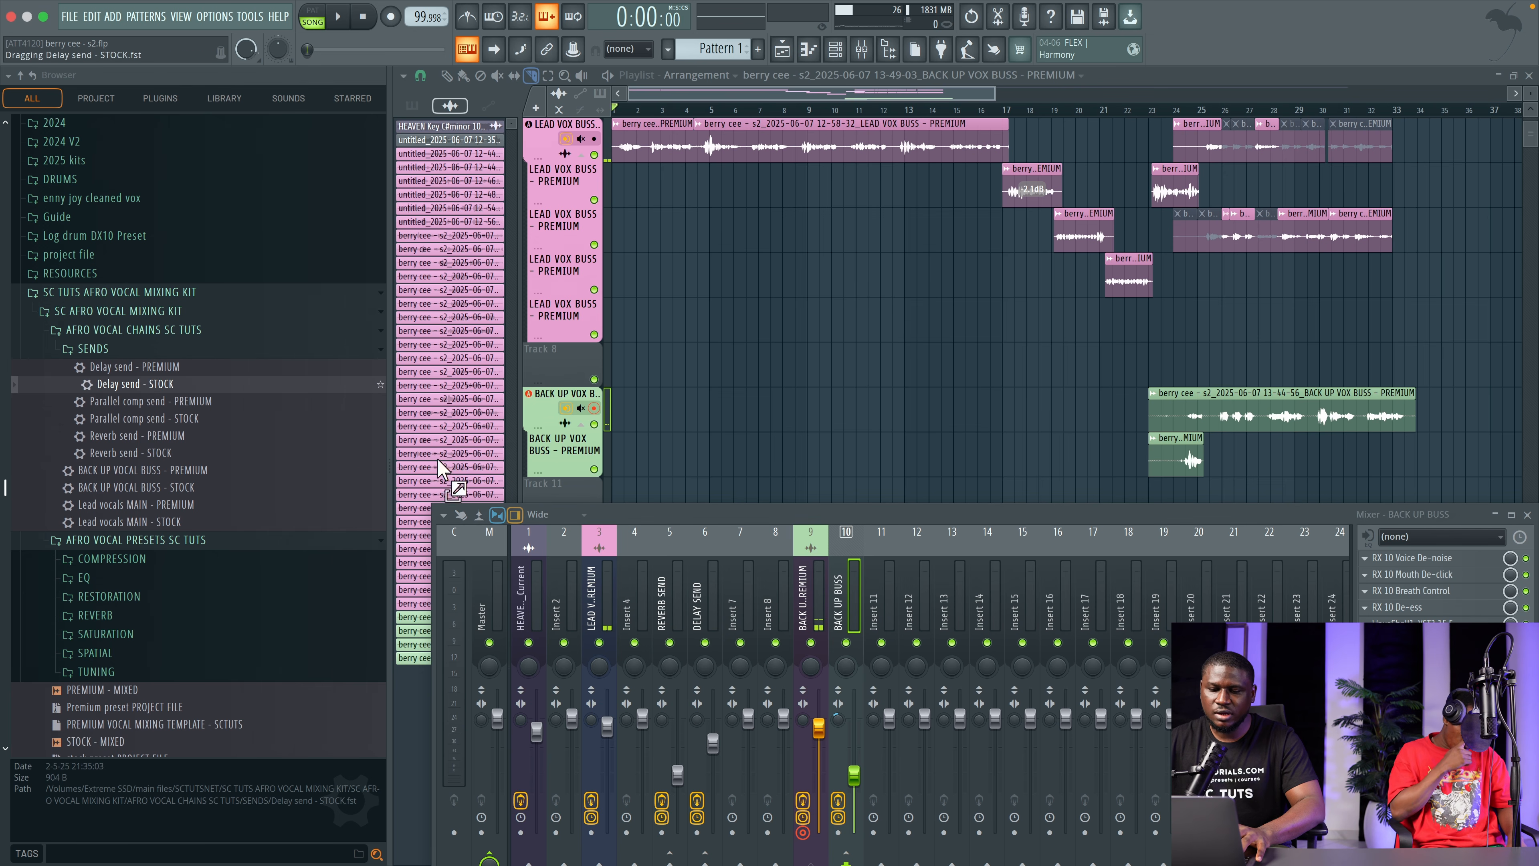
# Step: Load the Reverb send - STOCK chain from the SENDS folder onto mixer Insert 12 for the backup vocals
pyautogui.moveTo(890, 599); pyautogui.dragTo(908, 597)
pyautogui.click(838, 597)
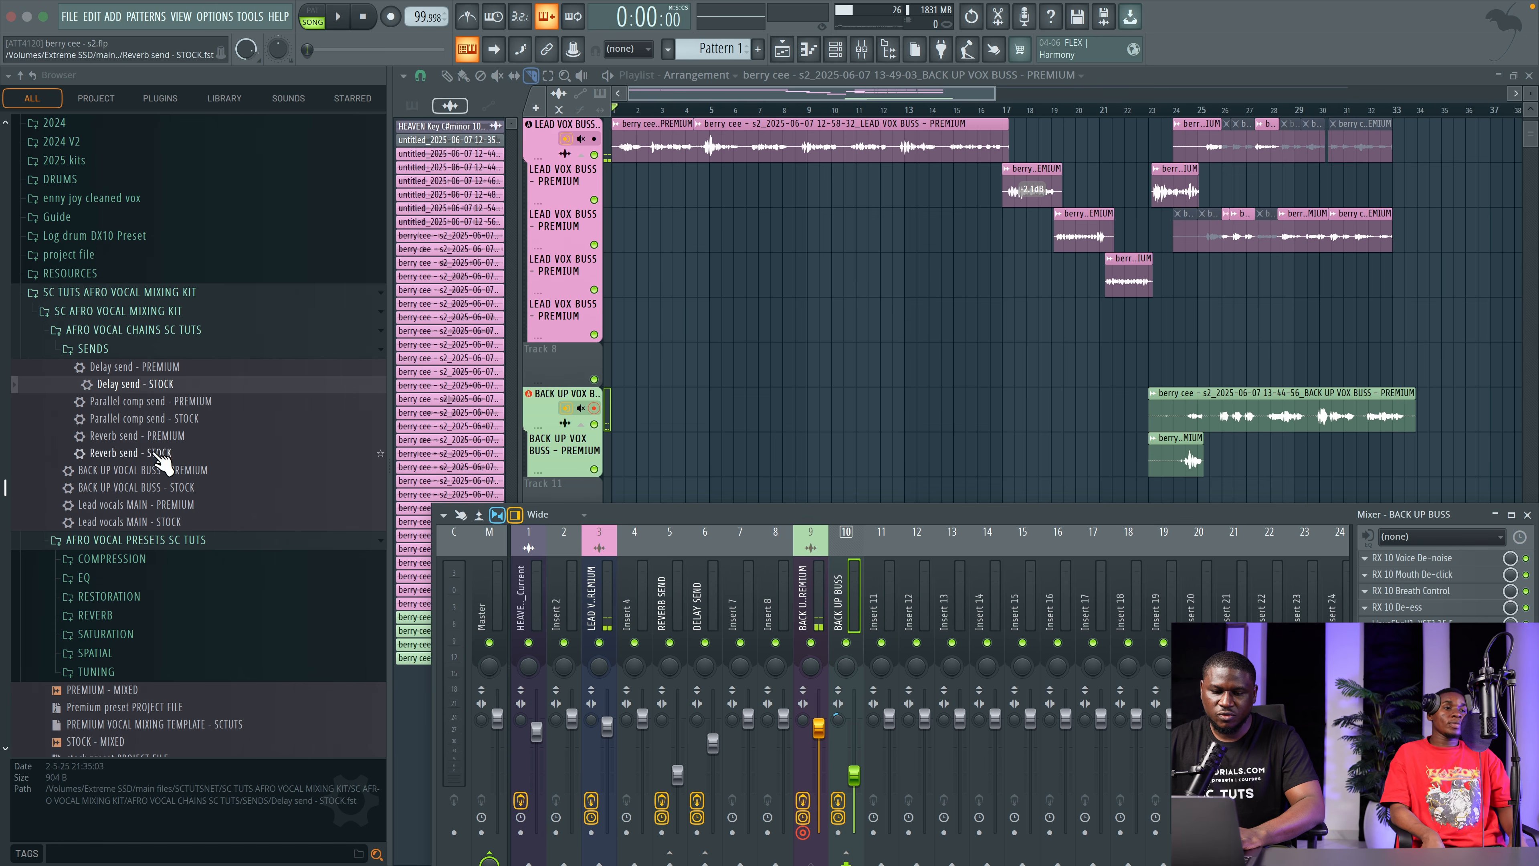
pyautogui.moveTo(156, 453); pyautogui.dragTo(781, 611)
pyautogui.moveTo(901, 603); pyautogui.dragTo(909, 599)
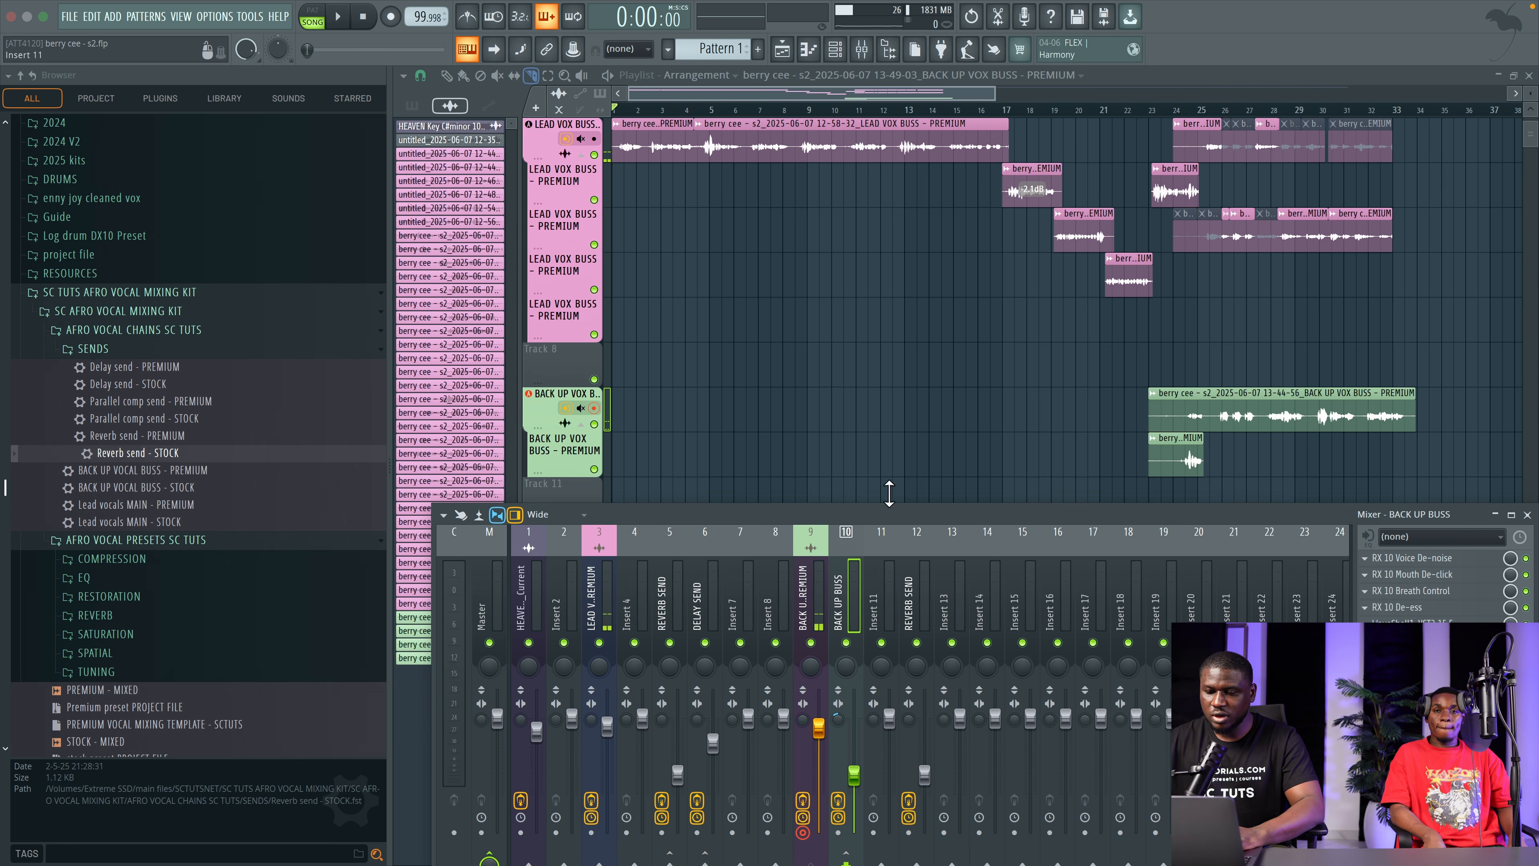
# Step: Route BACK UP BUSS to the REVERB SEND on Insert 12 while playing the backup vocal section
pyautogui.moveTo(844, 519); pyautogui.dragTo(843, 479)
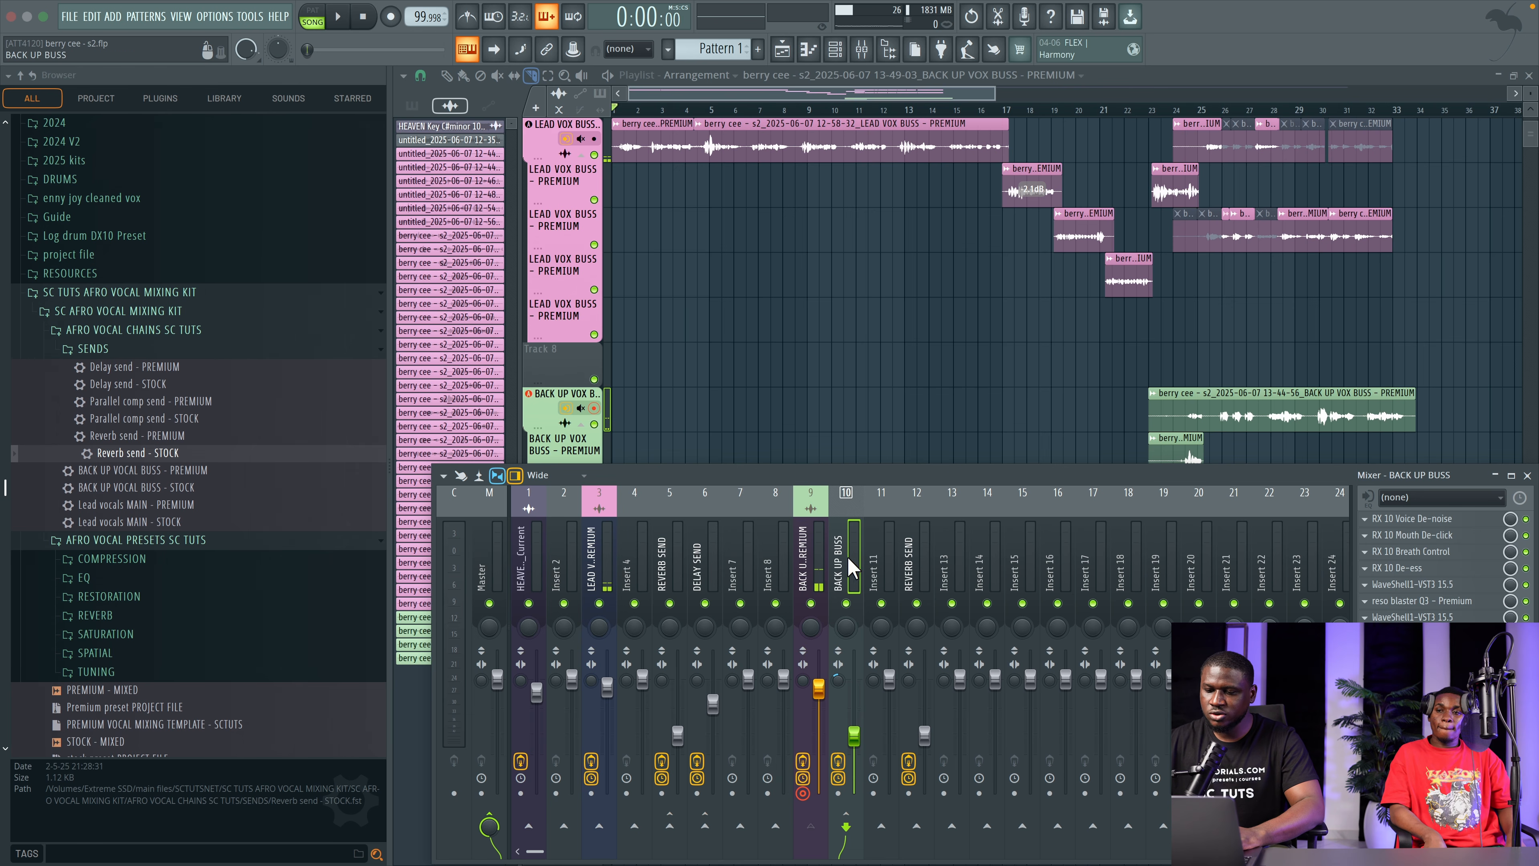
pyautogui.click(806, 549)
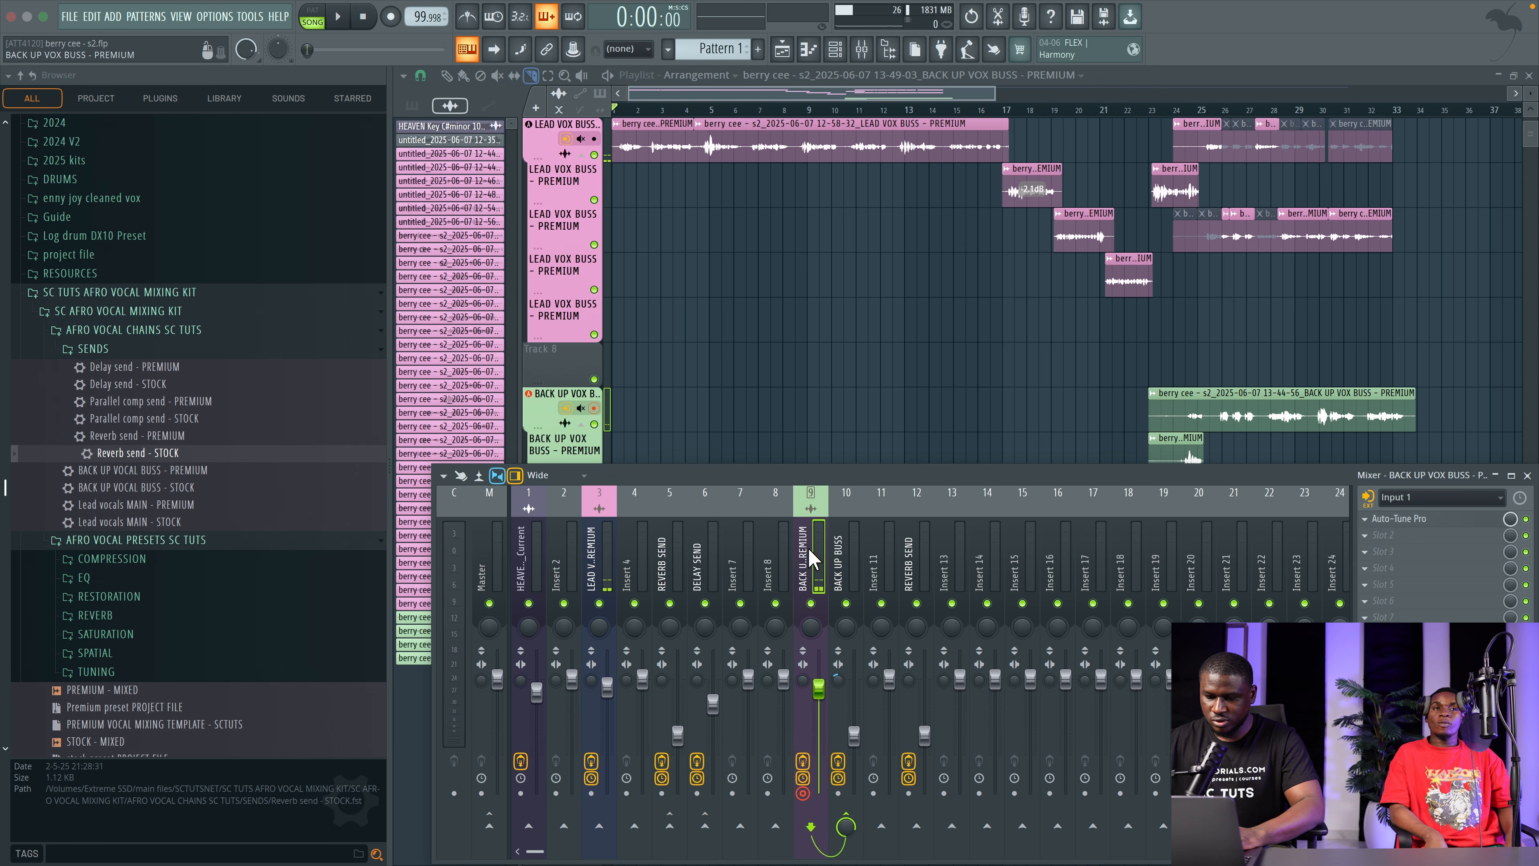
pyautogui.click(830, 561)
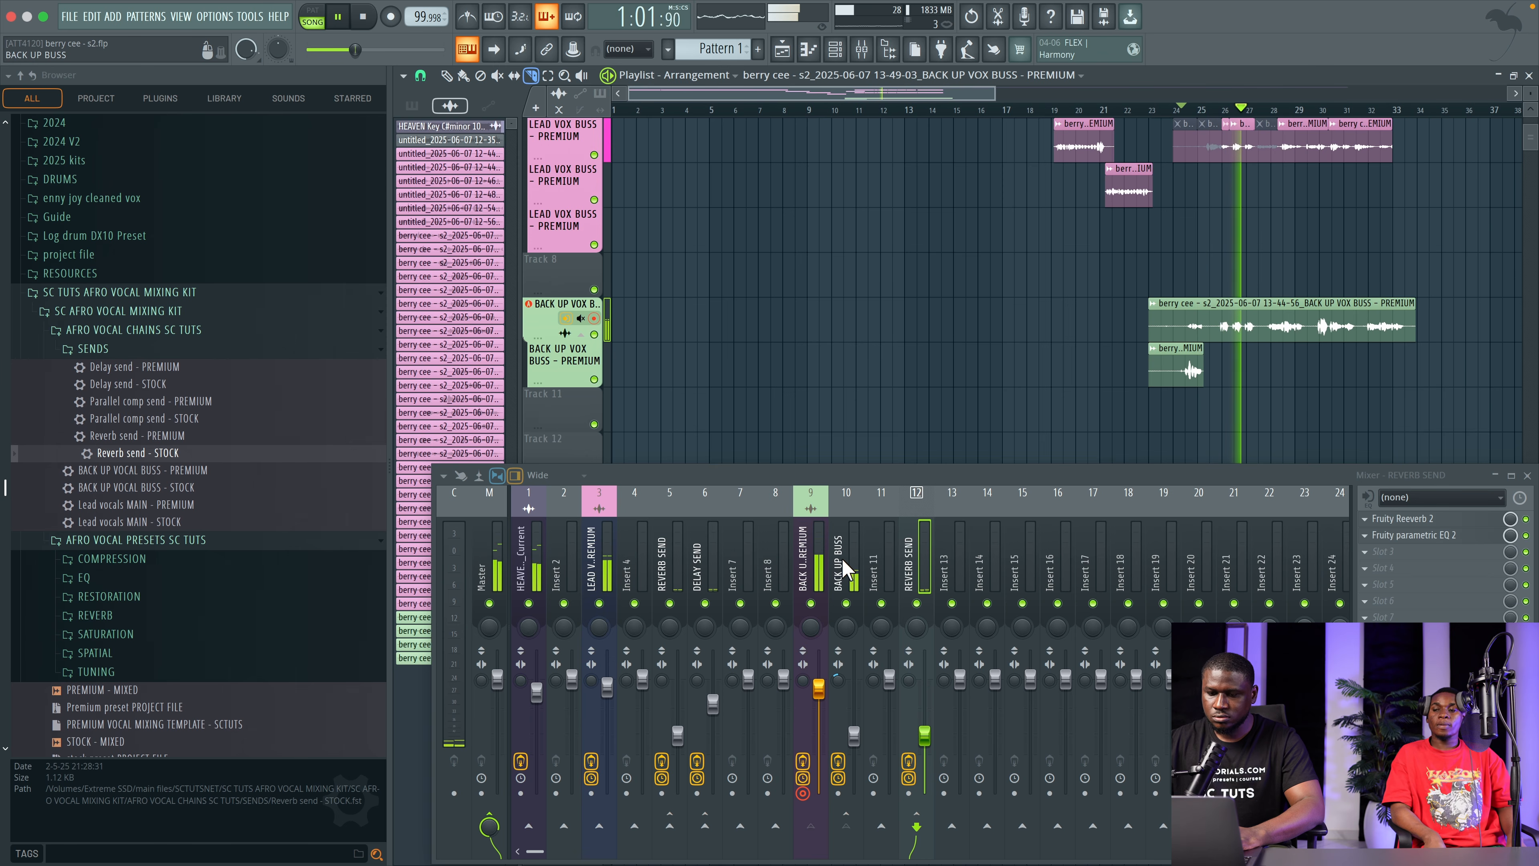
pyautogui.click(843, 571)
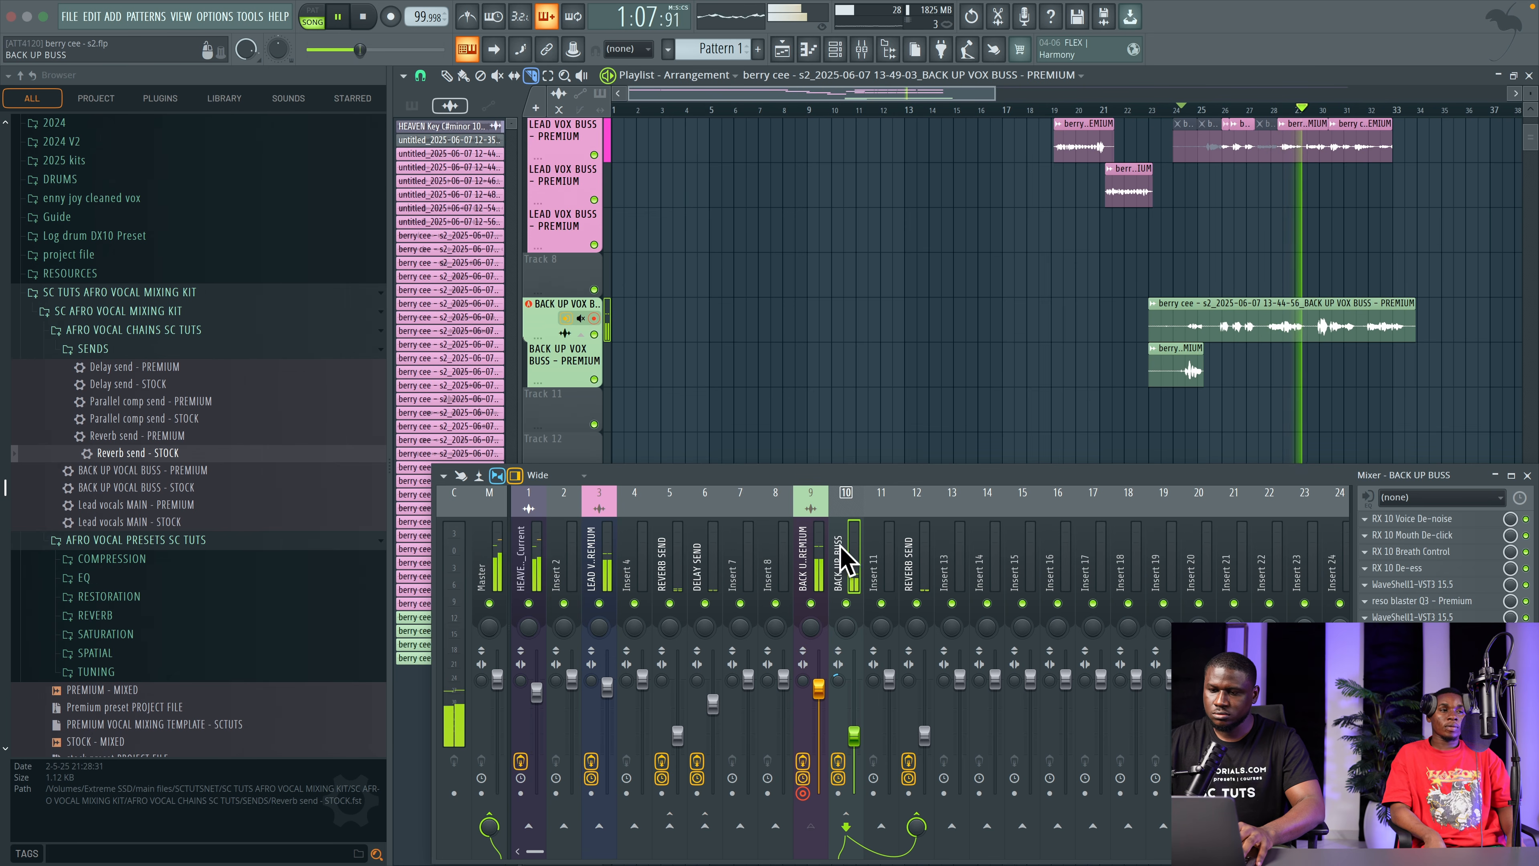
# Step: Save the project while listening to the rest of the backup vocal section, and stop playback
pyautogui.scroll(-1, 946, 365)
pyautogui.press('super+s')
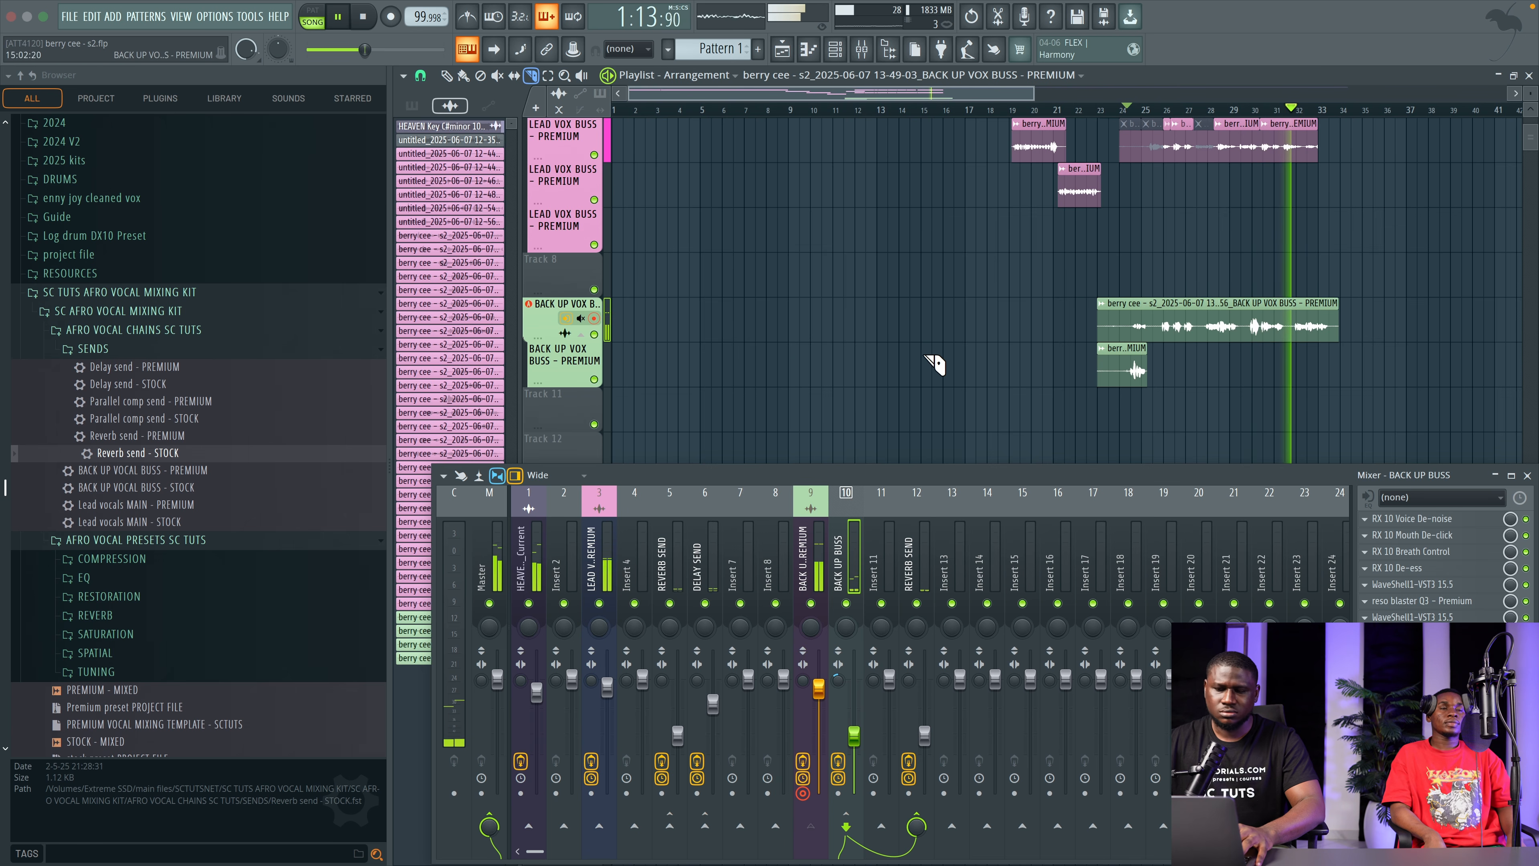
pyautogui.scroll(2, 851, 341)
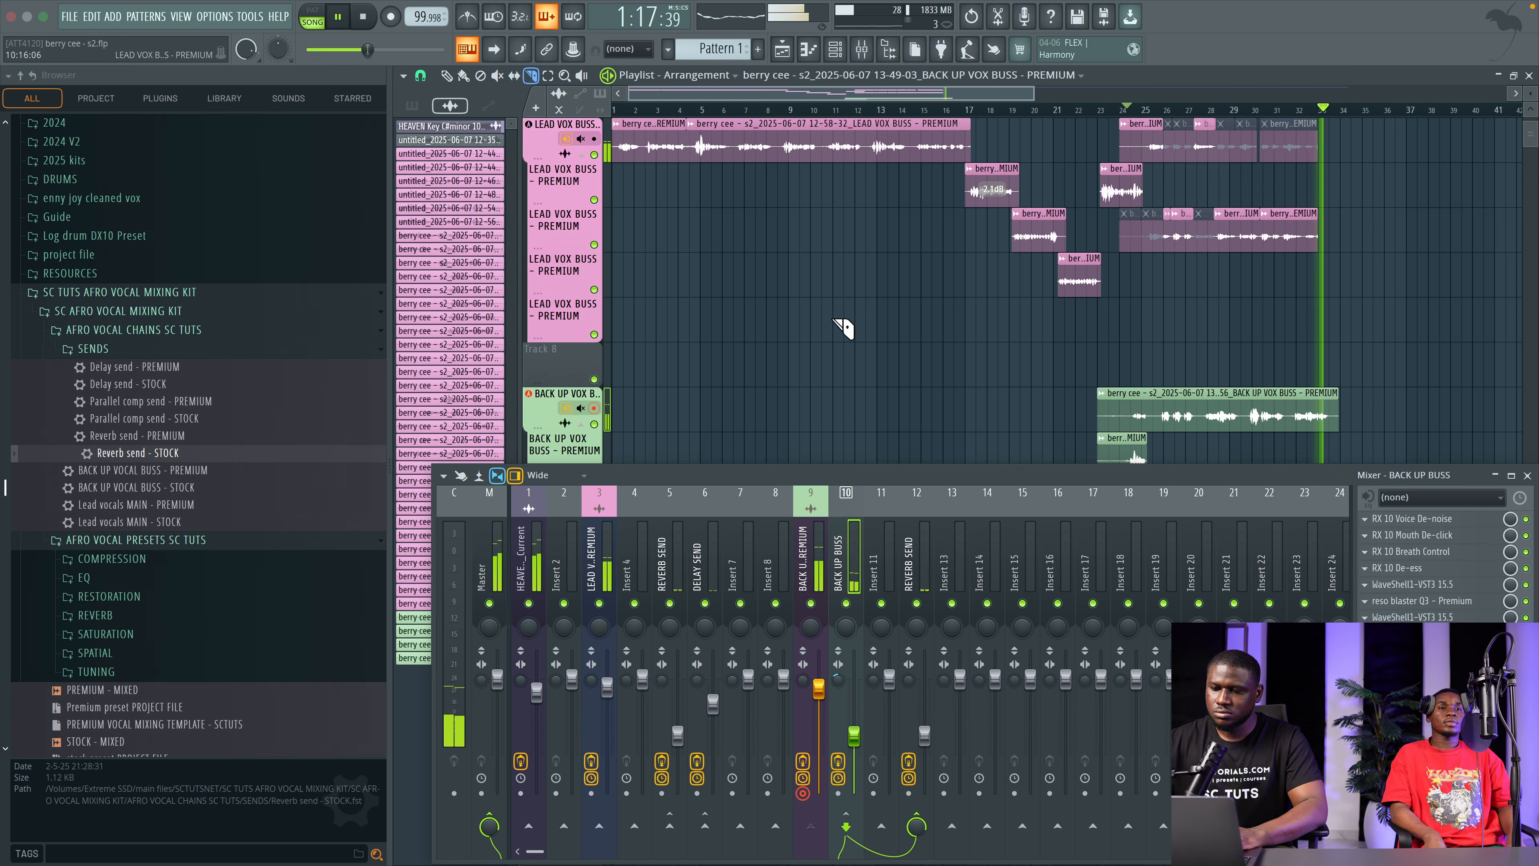
pyautogui.press('space')
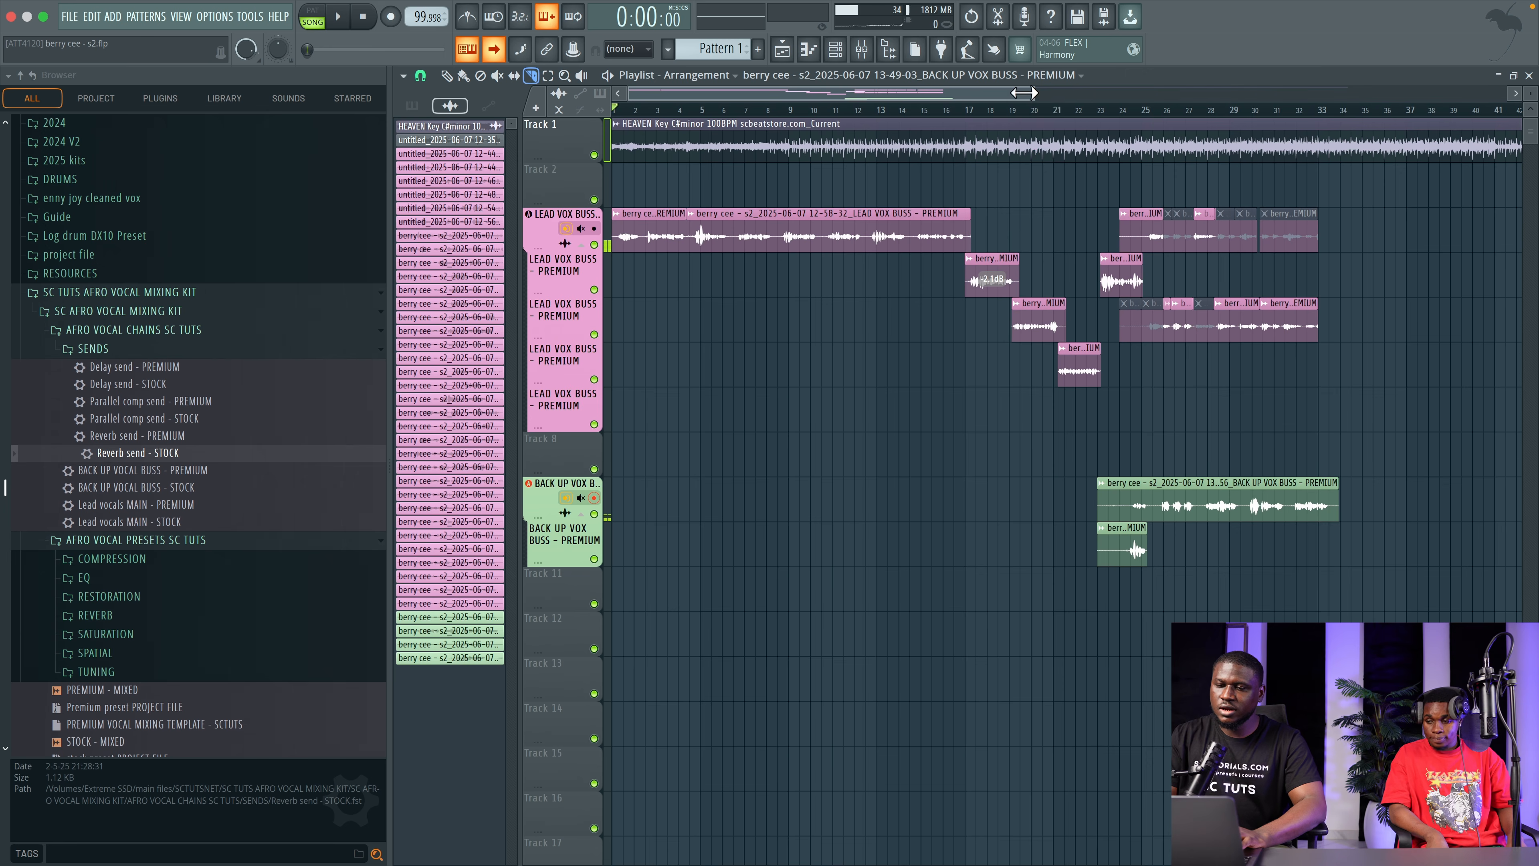
# Step: Show more of the arrangement in the playlist, reopen the mixer and expand the RESTORATION folder of the vocal presets
pyautogui.moveTo(1033, 94); pyautogui.dragTo(1254, 108)
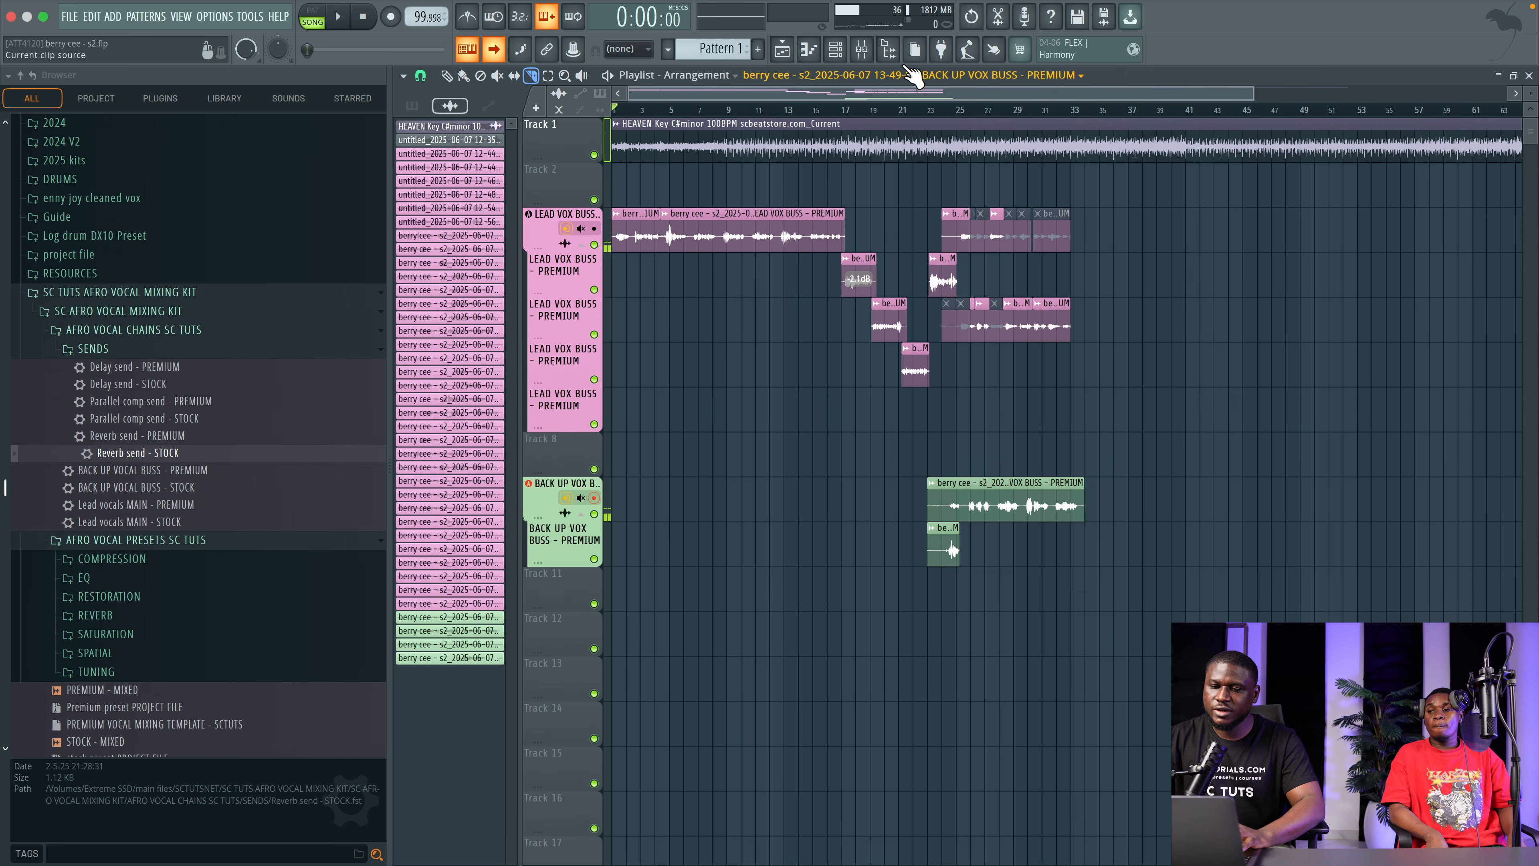
pyautogui.click(873, 56)
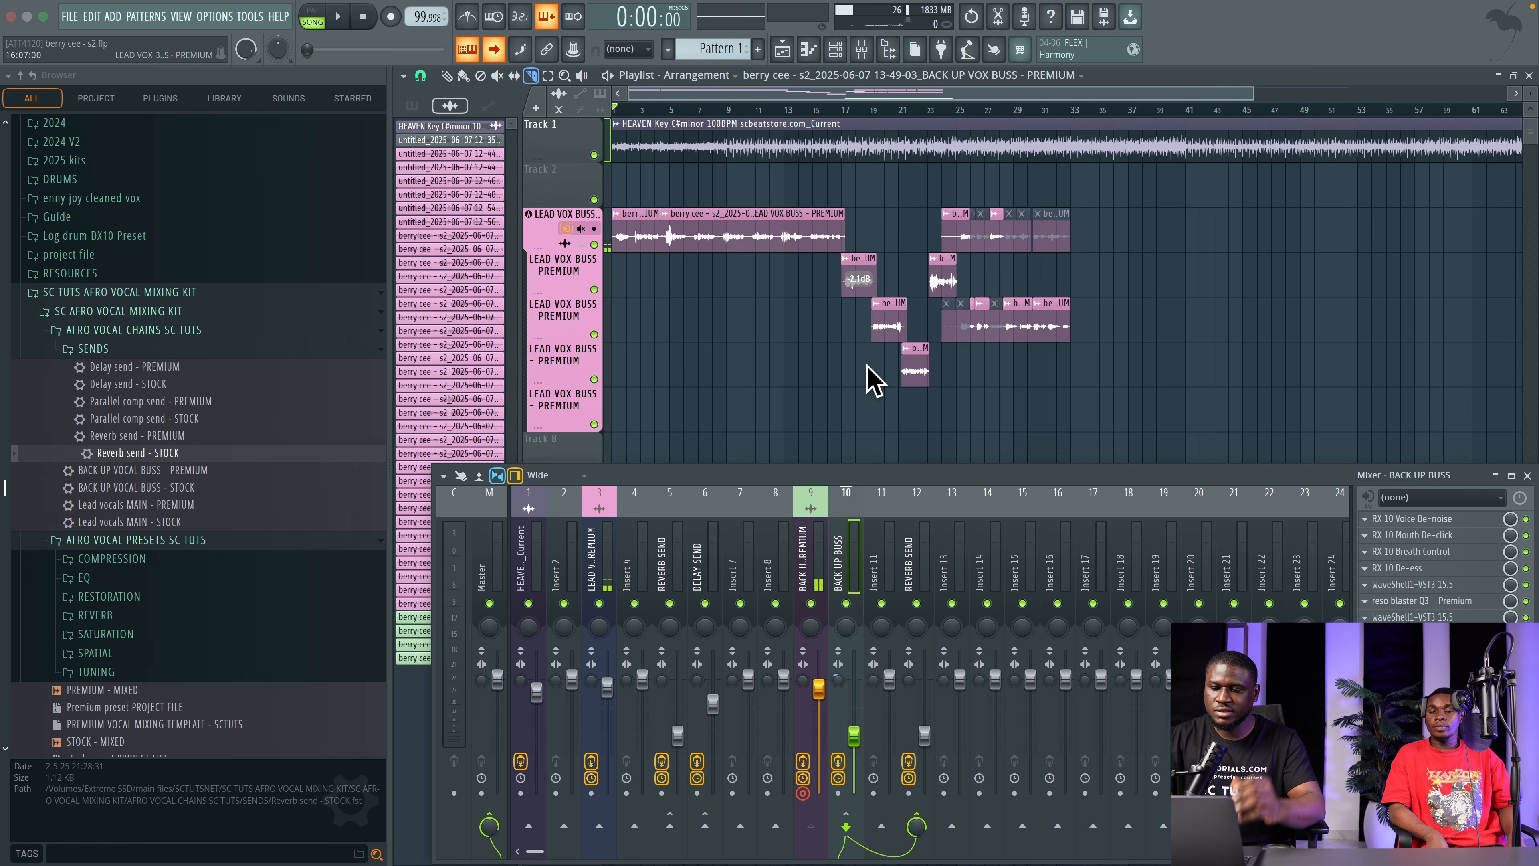
pyautogui.moveTo(182, 401); pyautogui.dragTo(185, 418)
pyautogui.moveTo(150, 478); pyautogui.dragTo(129, 605)
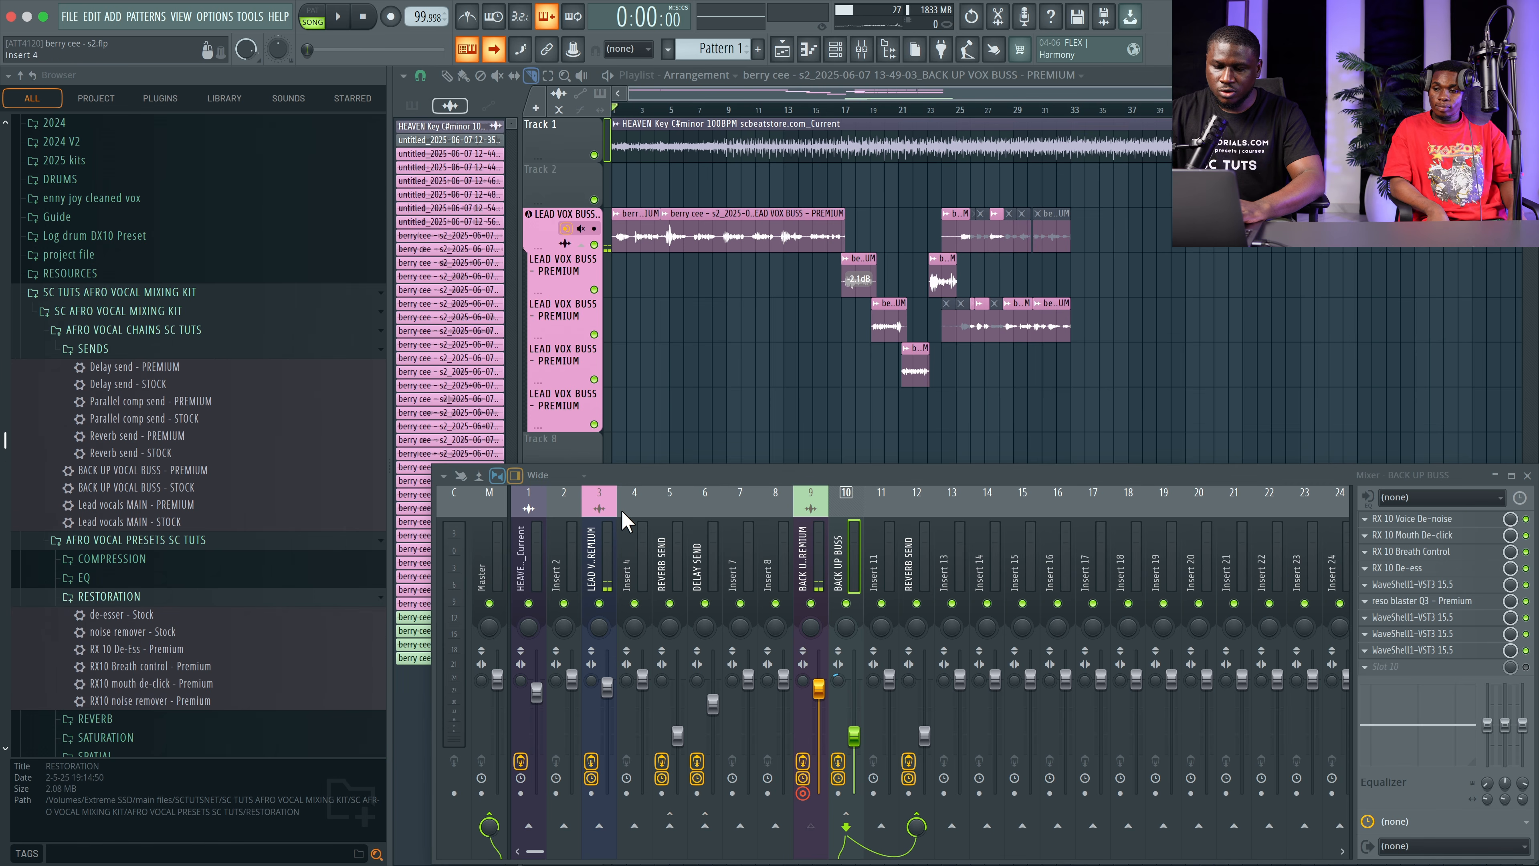
# Step: Reroute the lead vocal track's output from the Master to mixer Insert 2
pyautogui.click(608, 568)
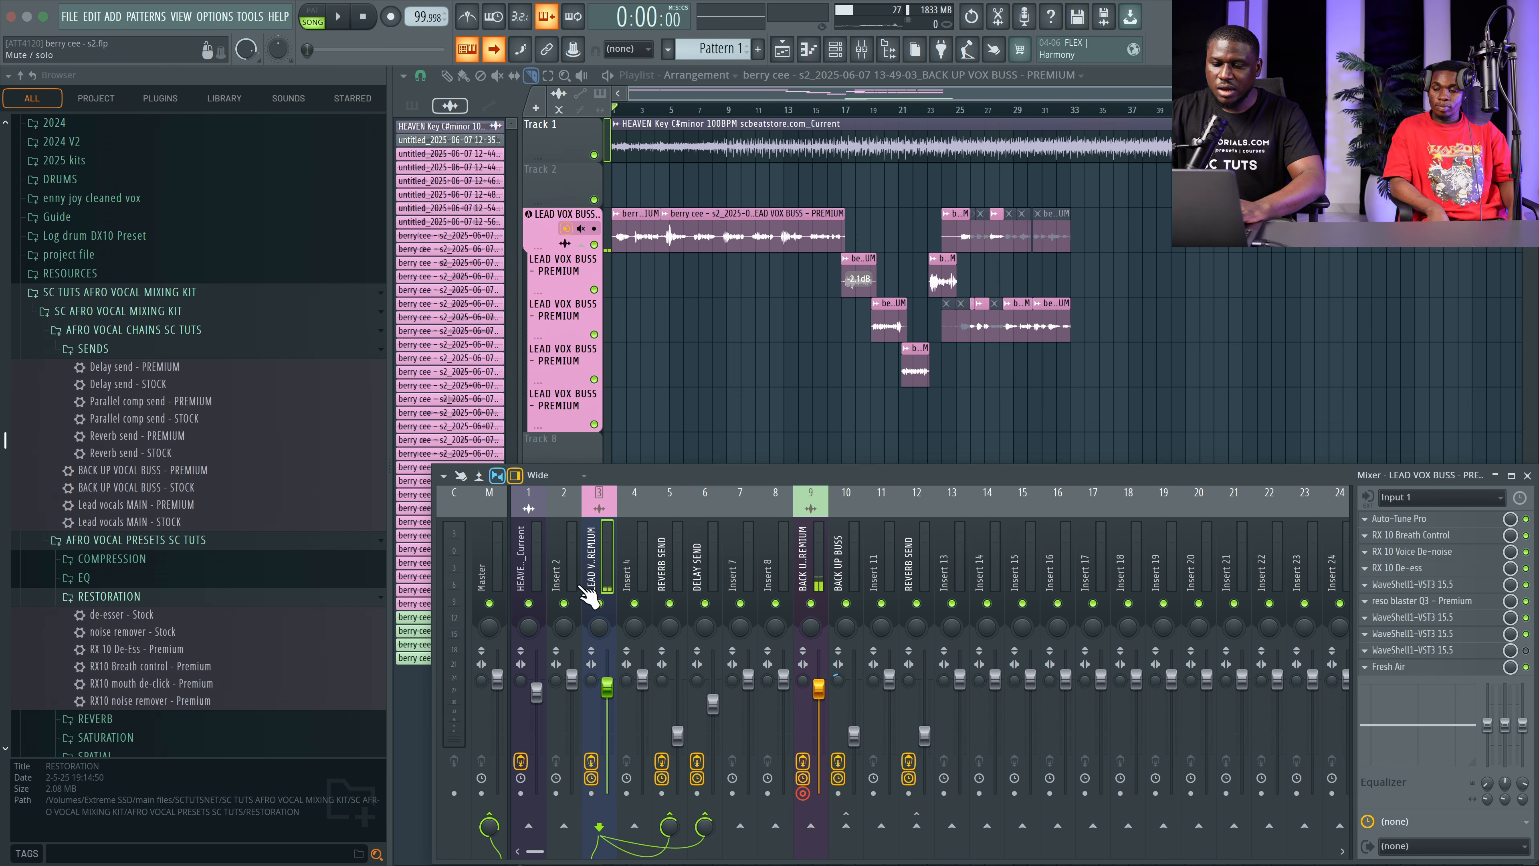
pyautogui.click(488, 825)
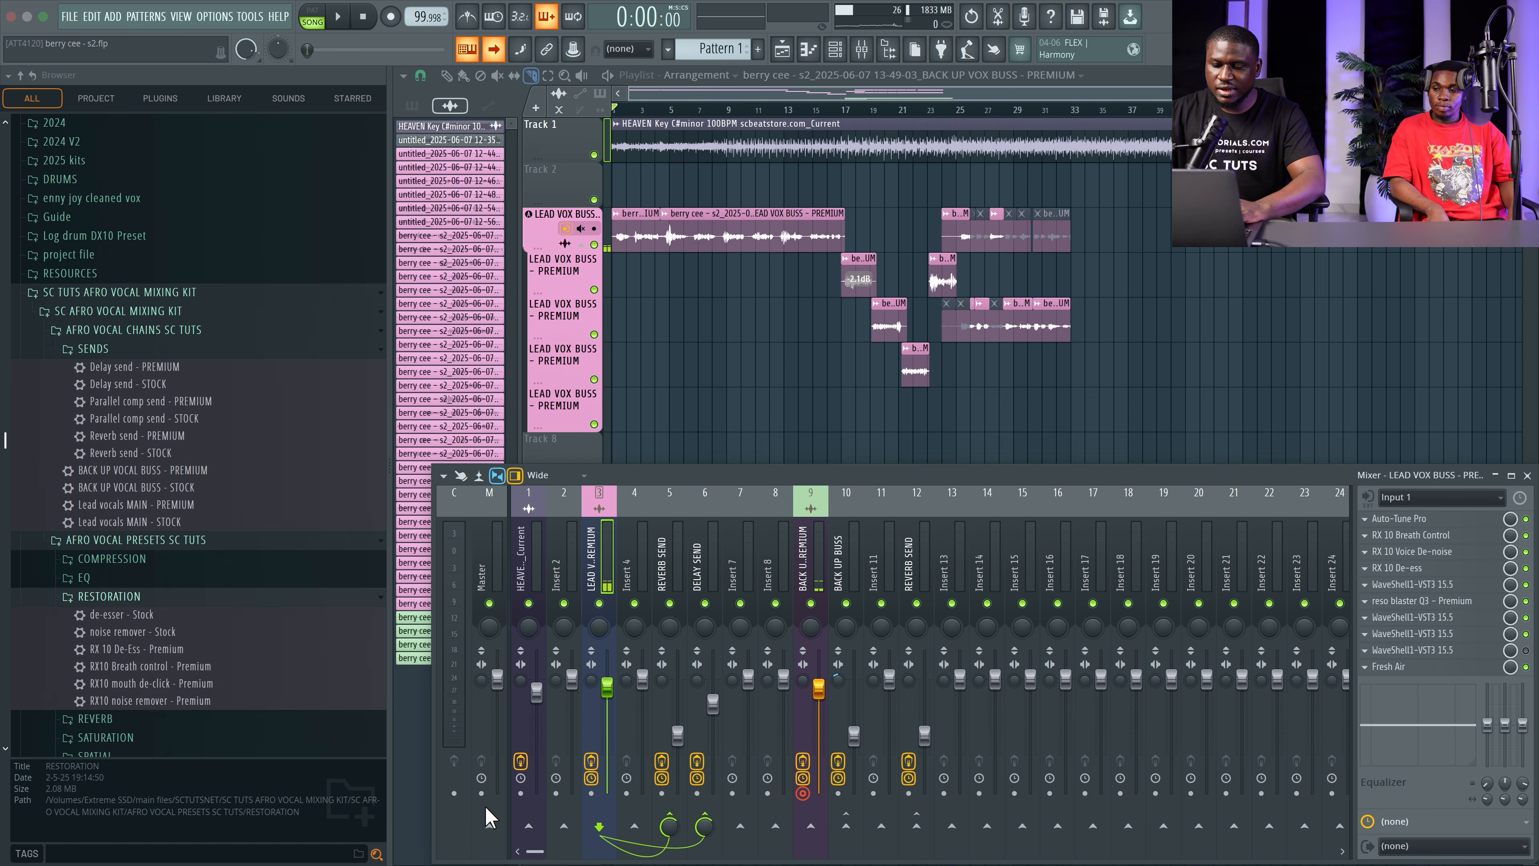
pyautogui.click(572, 829)
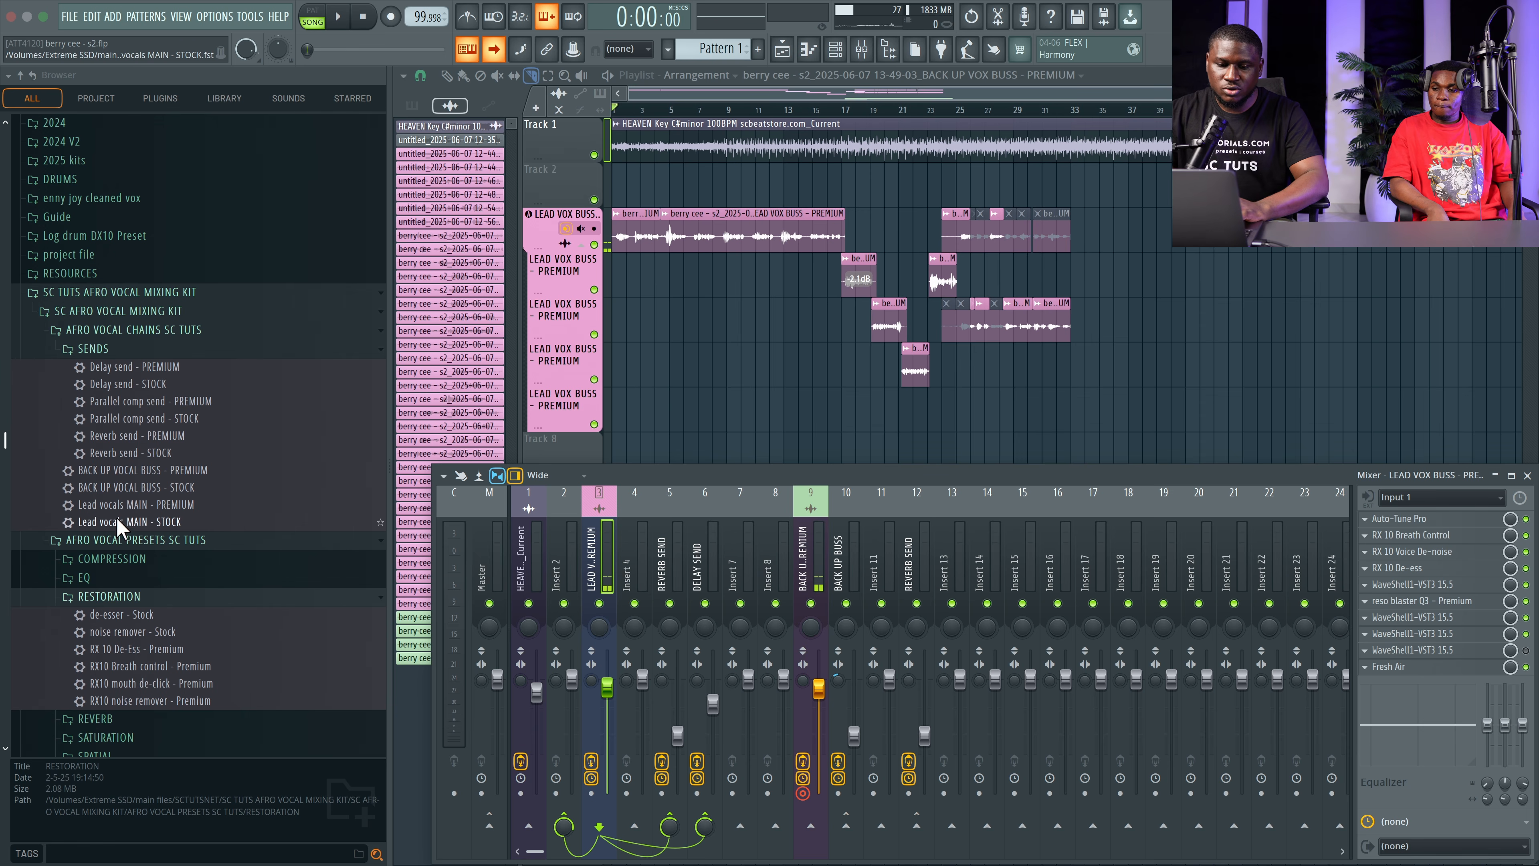
# Step: Load the RX10 mouth de-click - Premium preset onto Insert 2 and rename that track LEAD VOX CONT.D
pyautogui.scroll(-2, 146, 540)
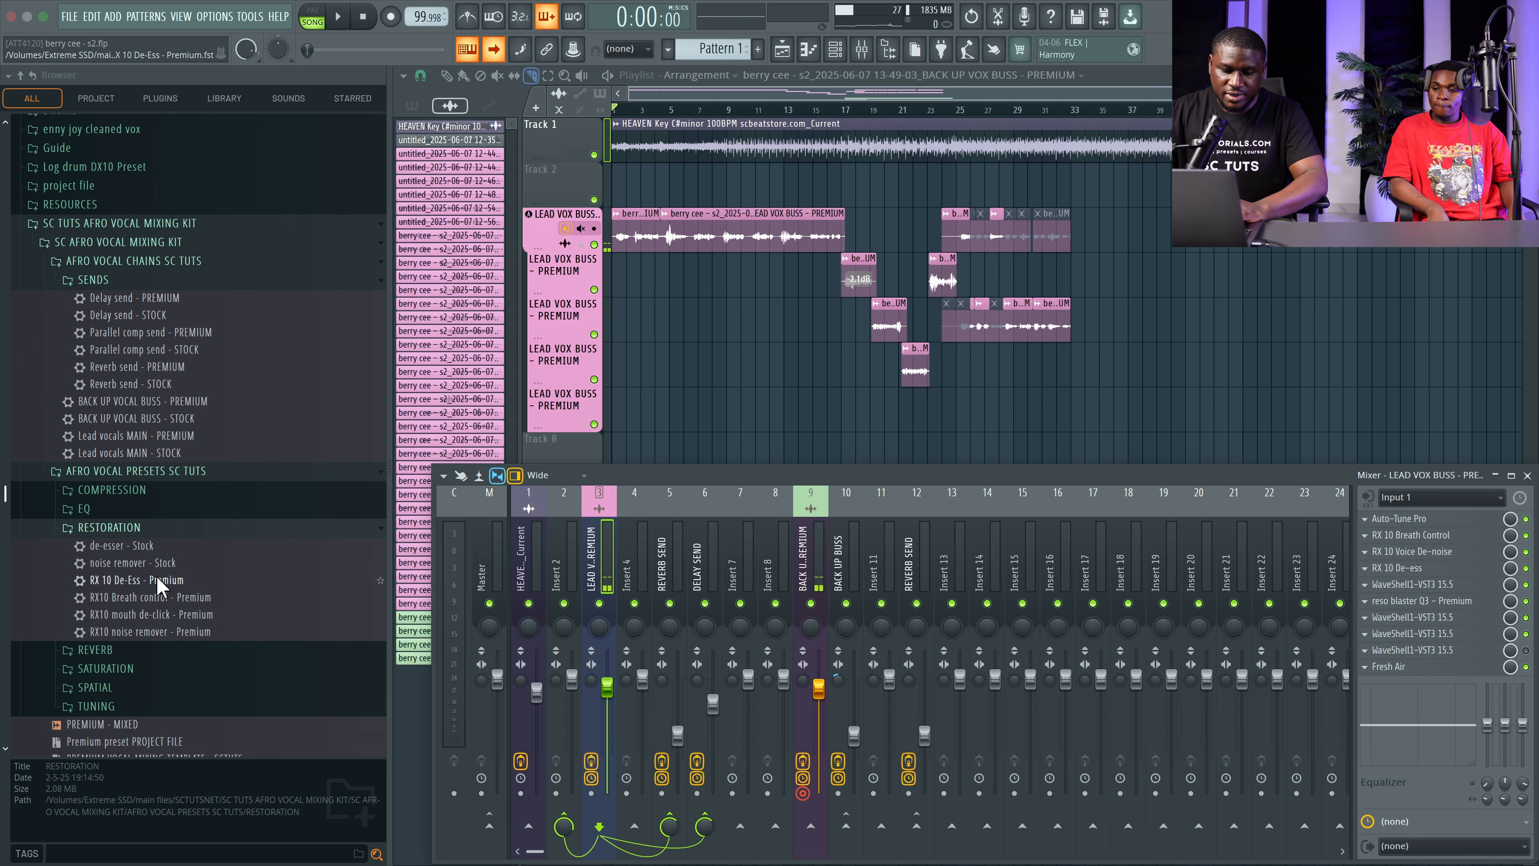
pyautogui.moveTo(156, 614); pyautogui.dragTo(554, 527)
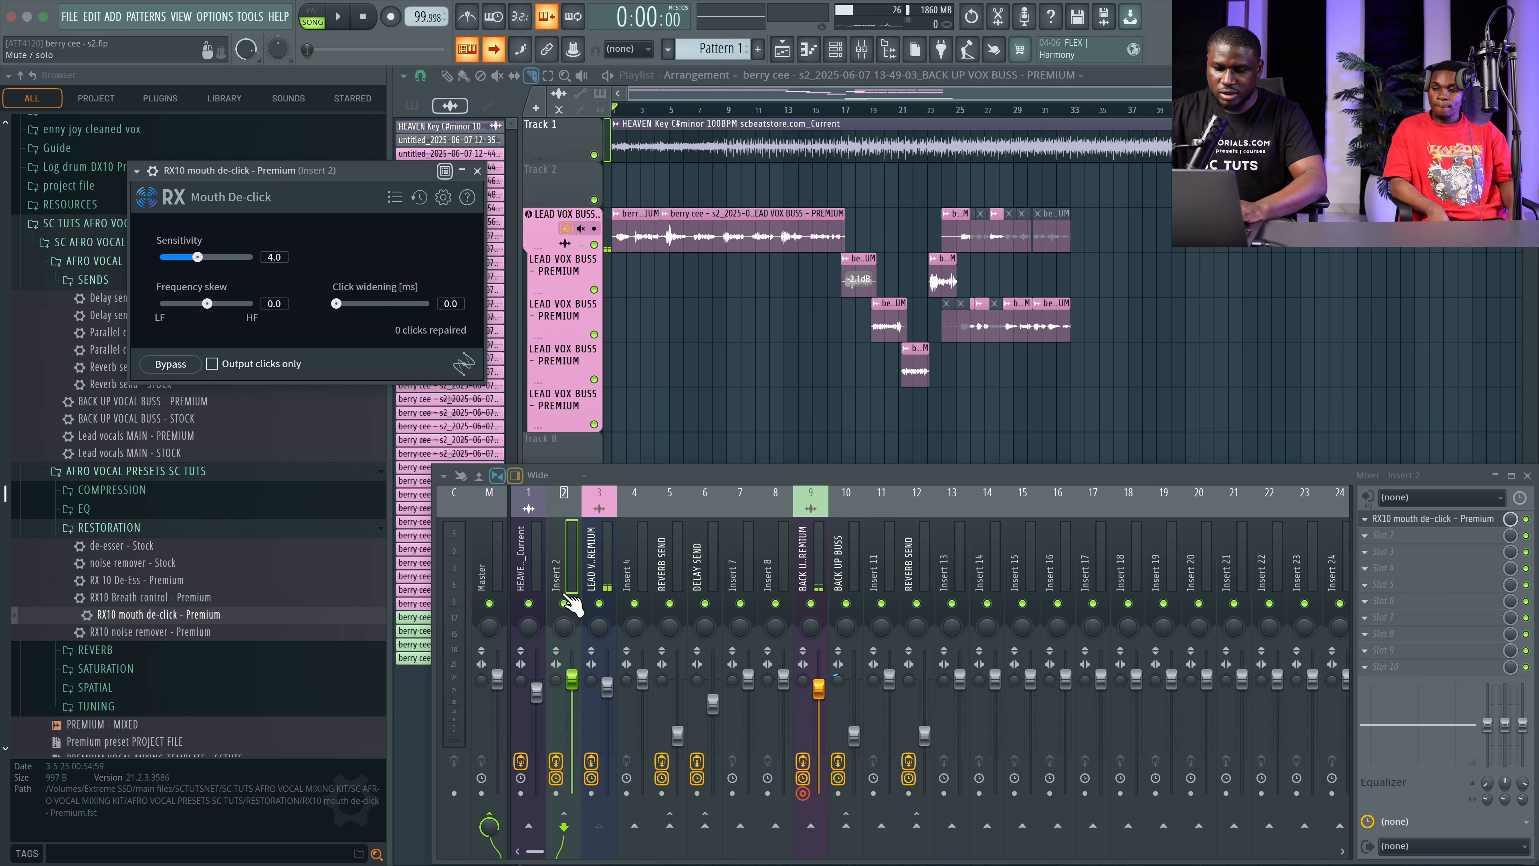
pyautogui.rightClick(560, 579)
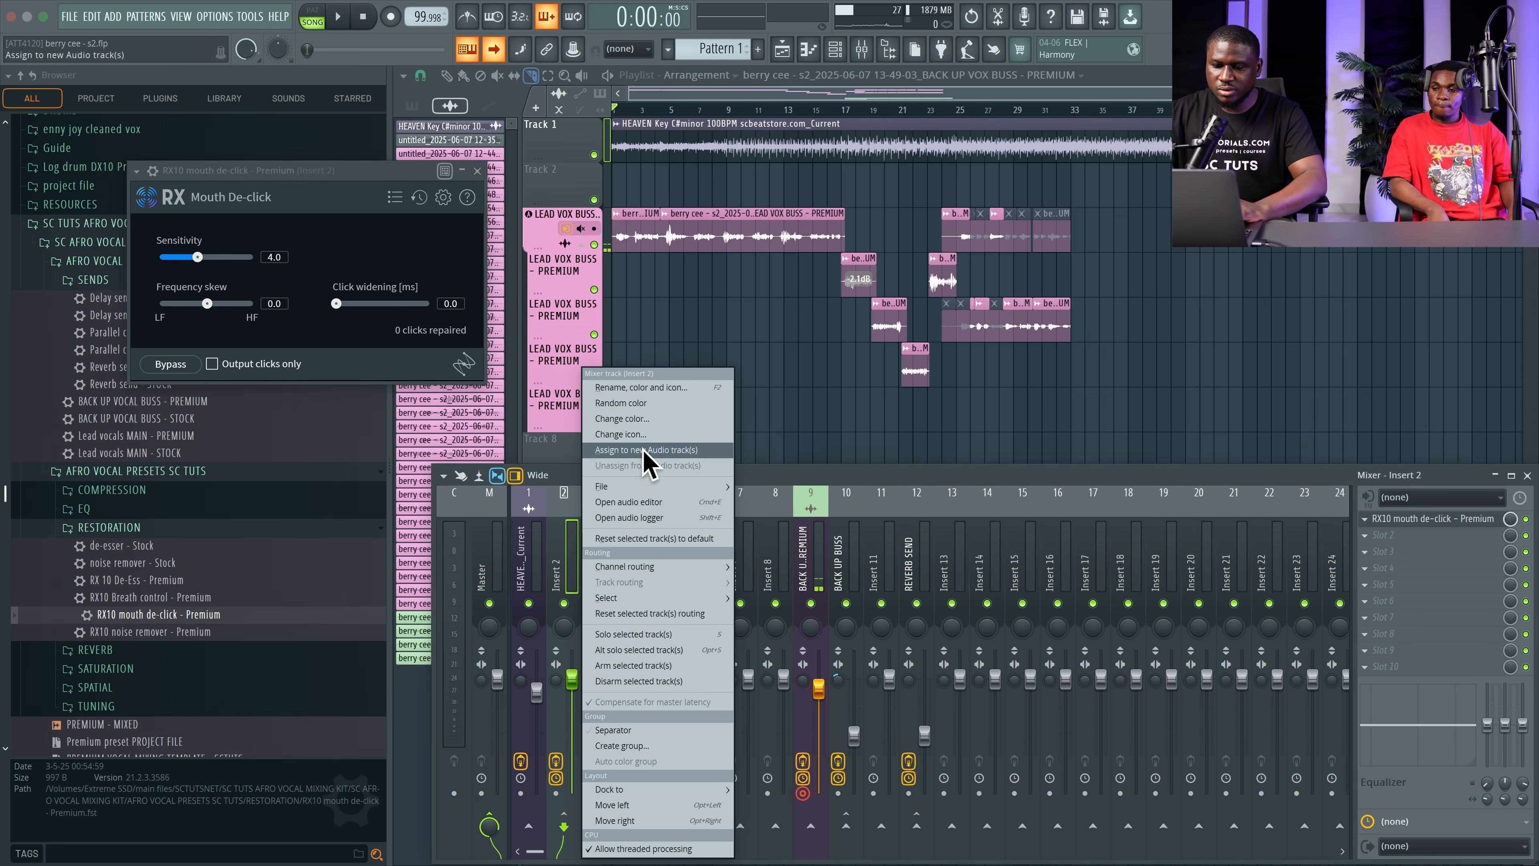
pyautogui.click(653, 388)
pyautogui.write('LEAD VOX CONT')
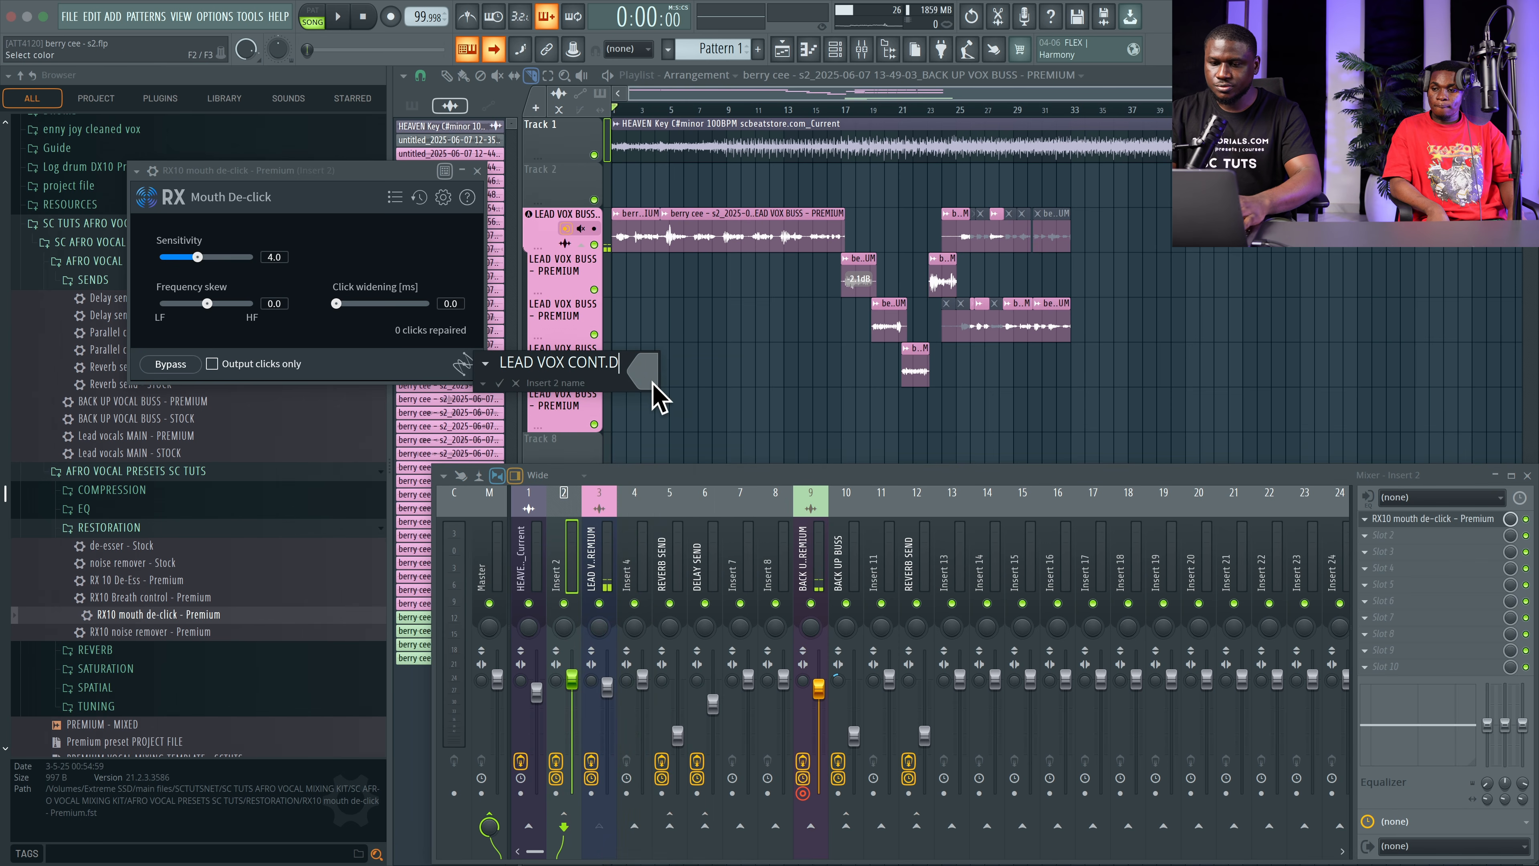
pyautogui.write('.D')
pyautogui.press('Return')
# Step: Play the song to check the lead vocal with the mouth de-click, close the plugin window and save the project
pyautogui.press('space')
pyautogui.click(477, 170)
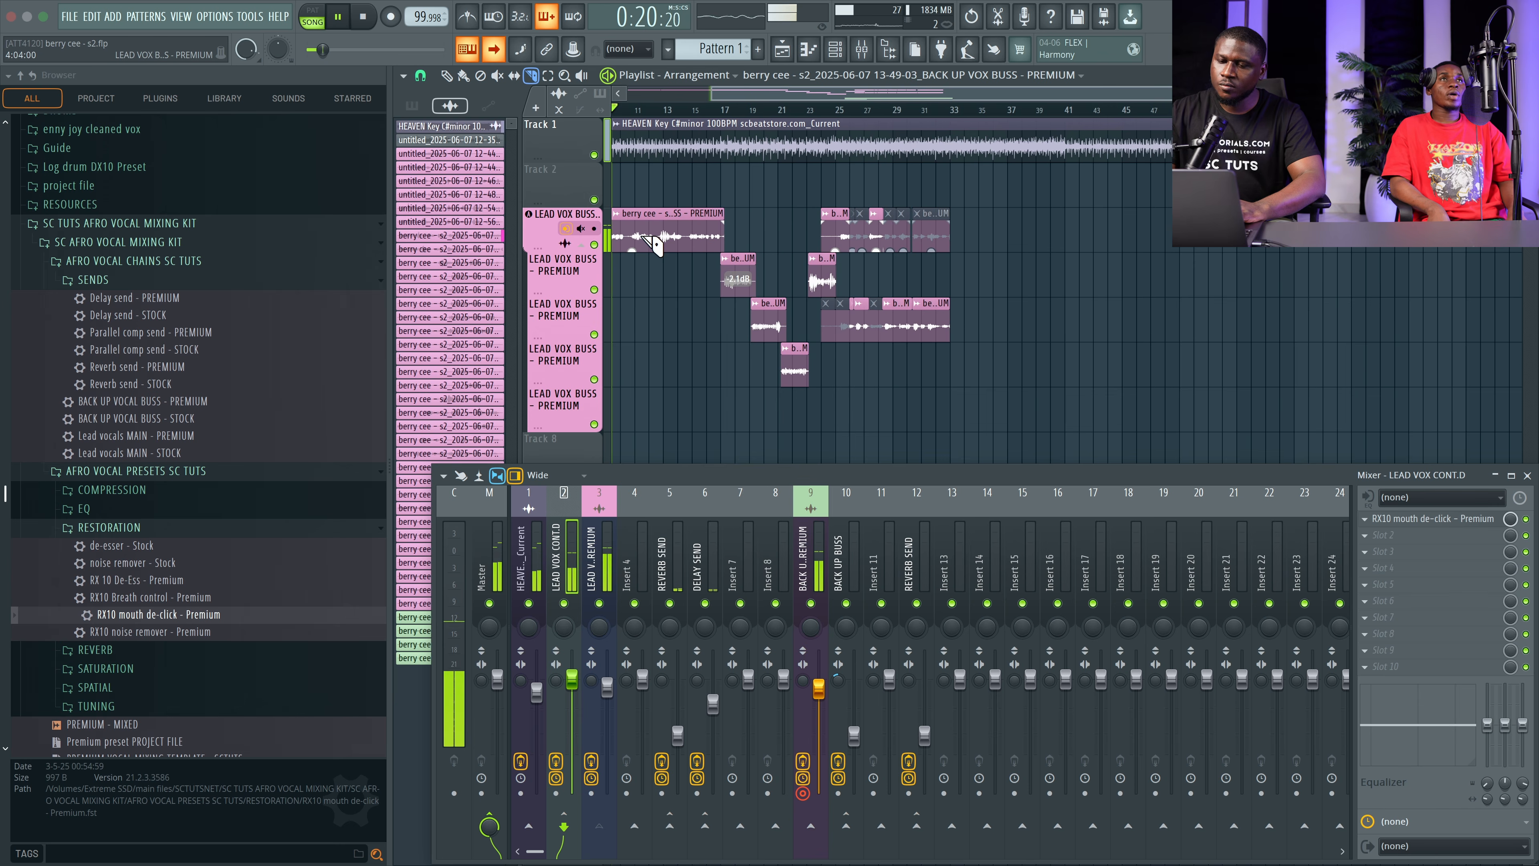
pyautogui.press('super+s')
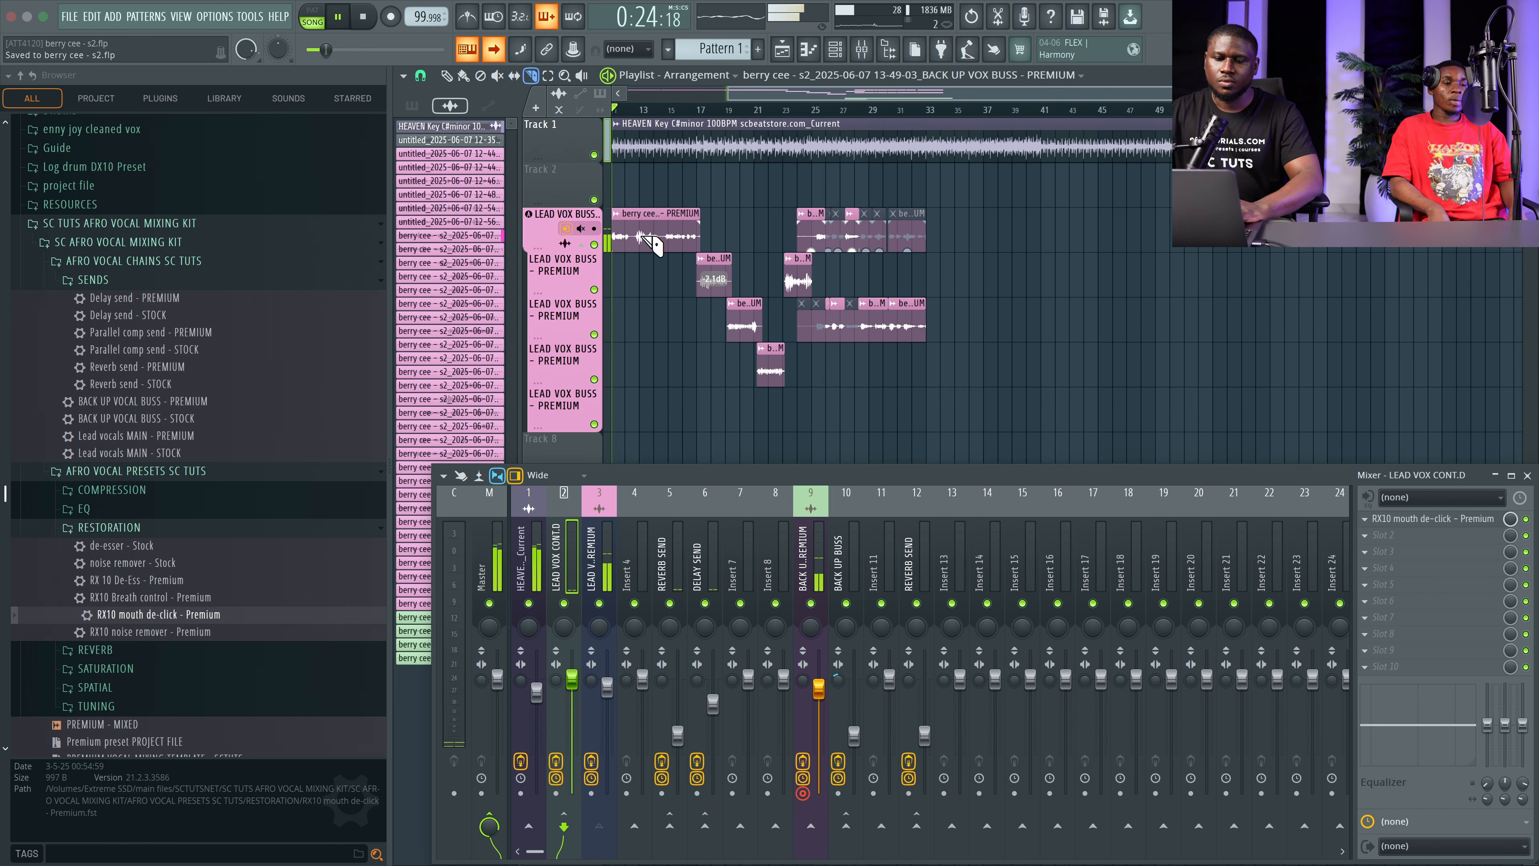